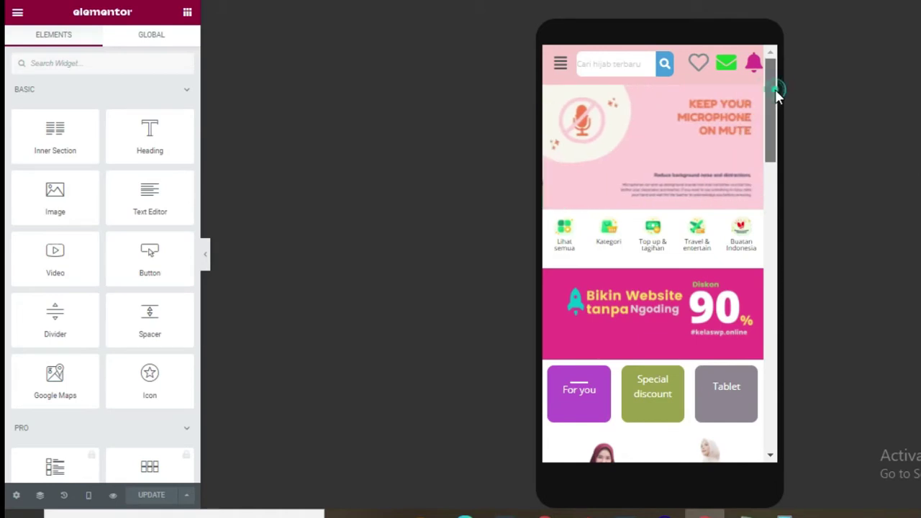
# Review the finished mobile store page from its header and banners down to the footer navigation.
pyautogui.click(775, 131)
pyautogui.moveTo(775, 131); pyautogui.dragTo(775, 232)
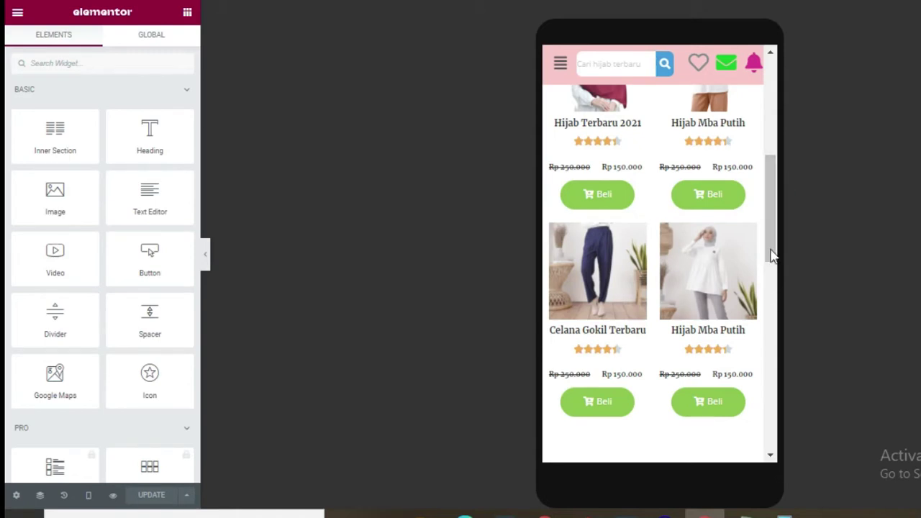
pyautogui.moveTo(773, 231); pyautogui.dragTo(773, 442)
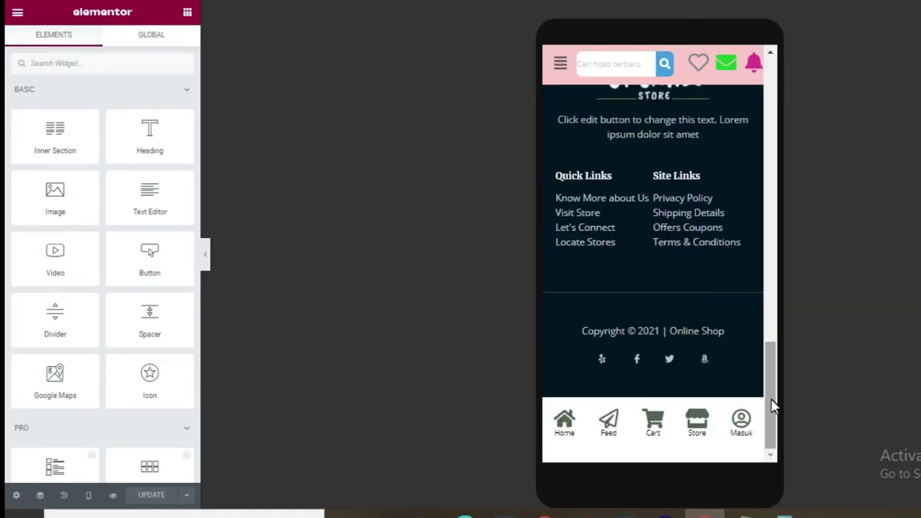
pyautogui.moveTo(773, 407); pyautogui.dragTo(766, 62)
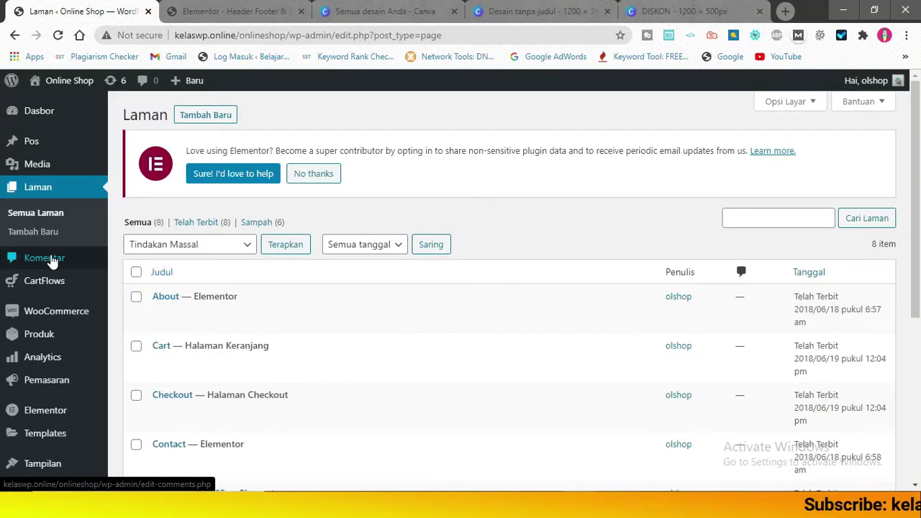
# Start a new template in the site's Header Footer & Blocks list.
pyautogui.scroll(-3, 135, 308)
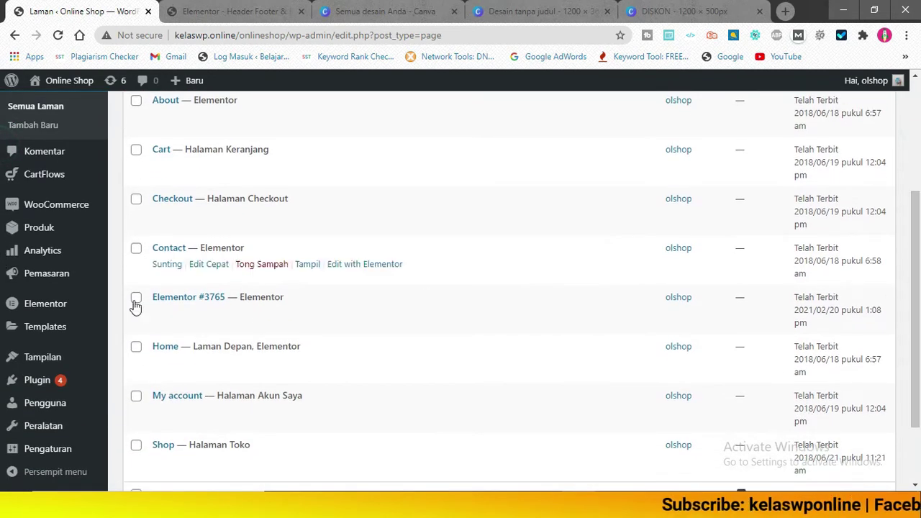
pyautogui.moveTo(24, 364)
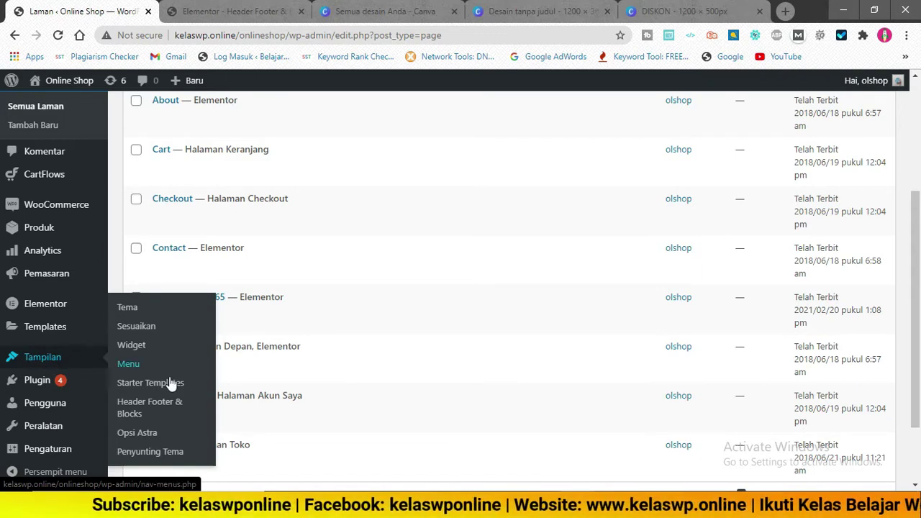
pyautogui.click(134, 416)
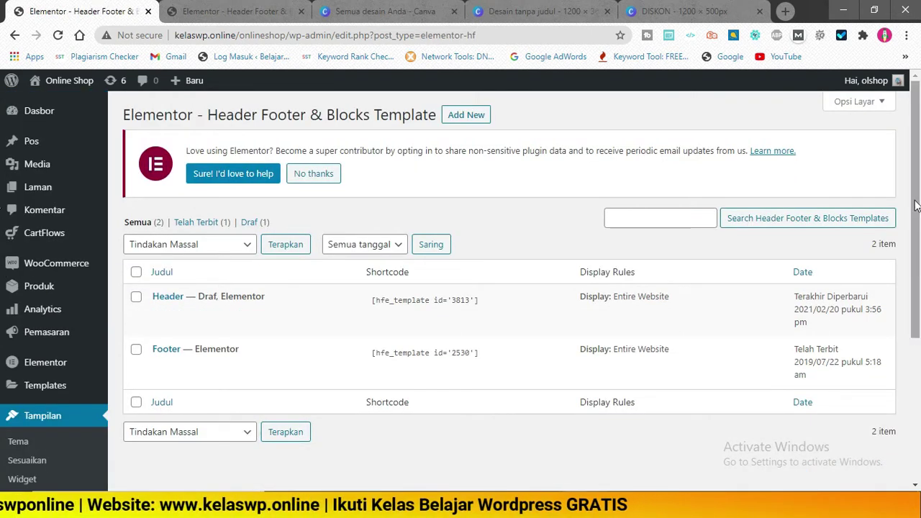
pyautogui.click(452, 119)
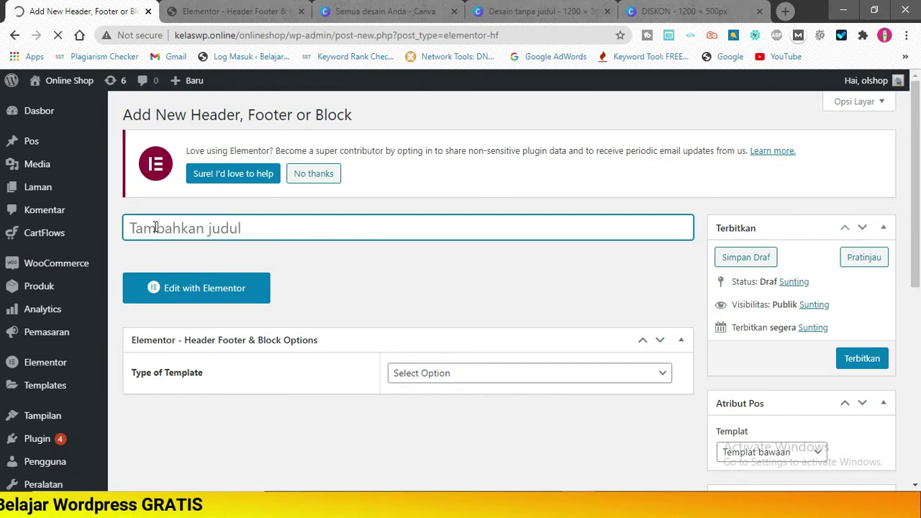
# Title the template "header 2" and set its template type to Header.
pyautogui.click(155, 227)
pyautogui.write('header 2')
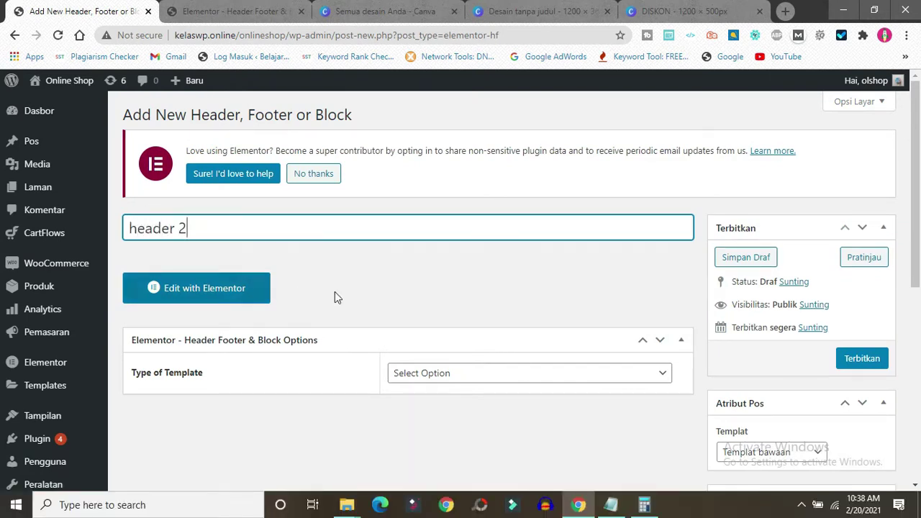
pyautogui.click(459, 374)
pyautogui.click(418, 407)
# Set the header to display on the Entire Website, publish it and open it for editing with Elementor.
pyautogui.scroll(-3, 909, 307)
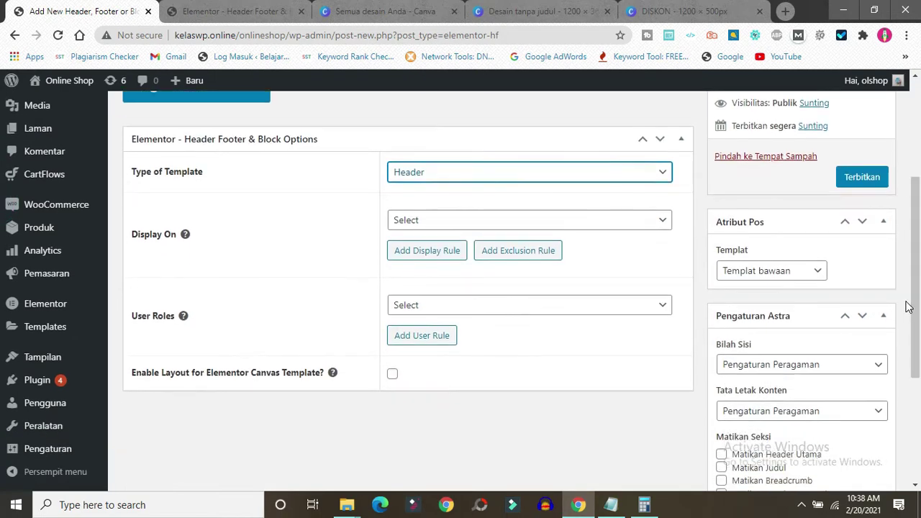
pyautogui.click(509, 224)
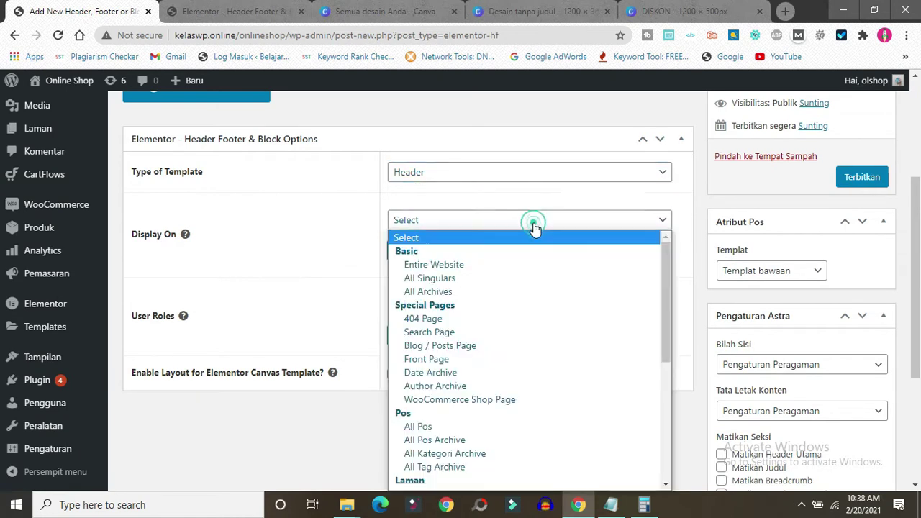
pyautogui.click(408, 267)
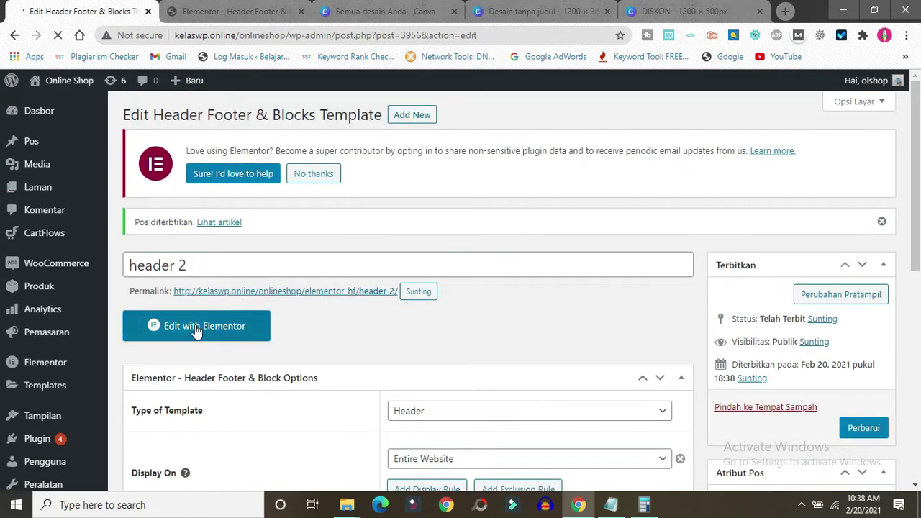
pyautogui.click(181, 332)
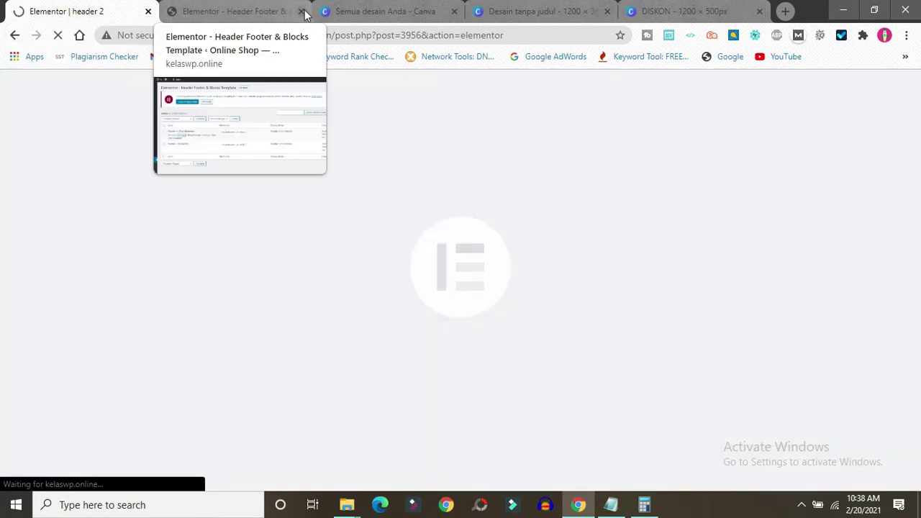
# Close the spare Header Footer & Blocks list page and the DISKON design in Canva.
pyautogui.click(304, 11)
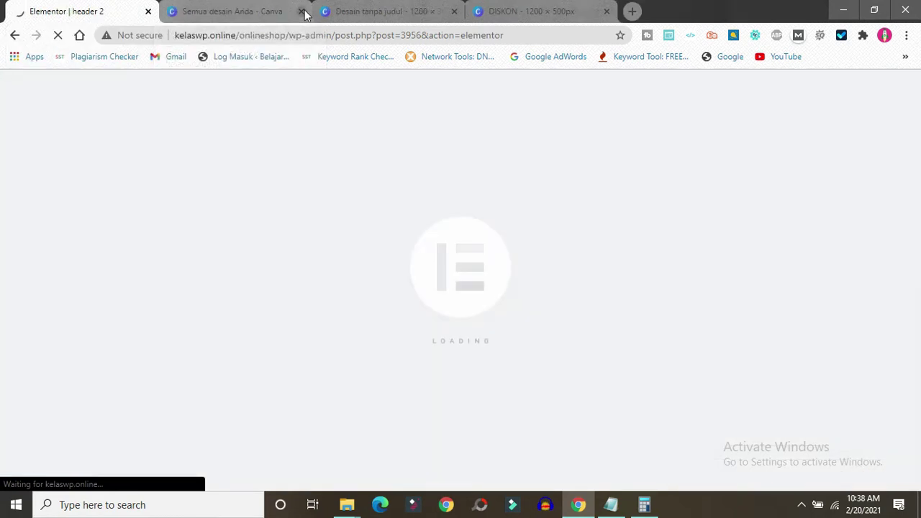
pyautogui.click(379, 12)
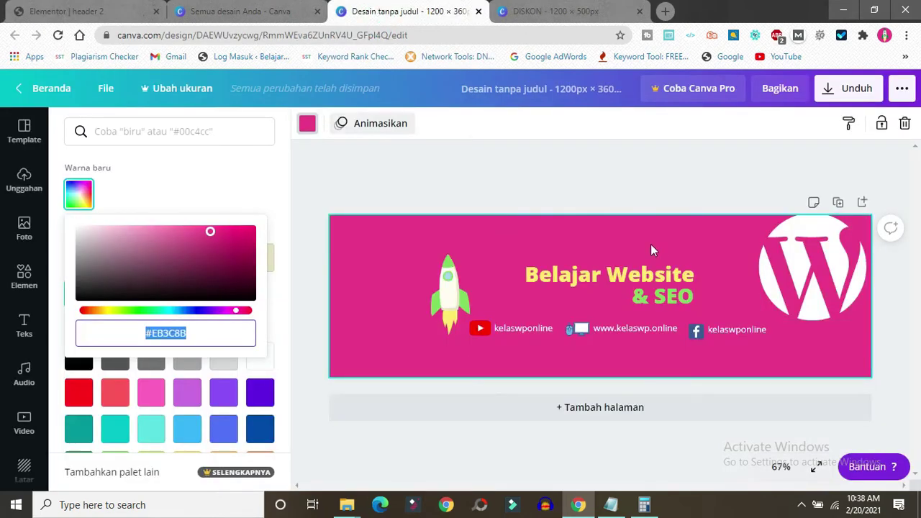
pyautogui.click(523, 8)
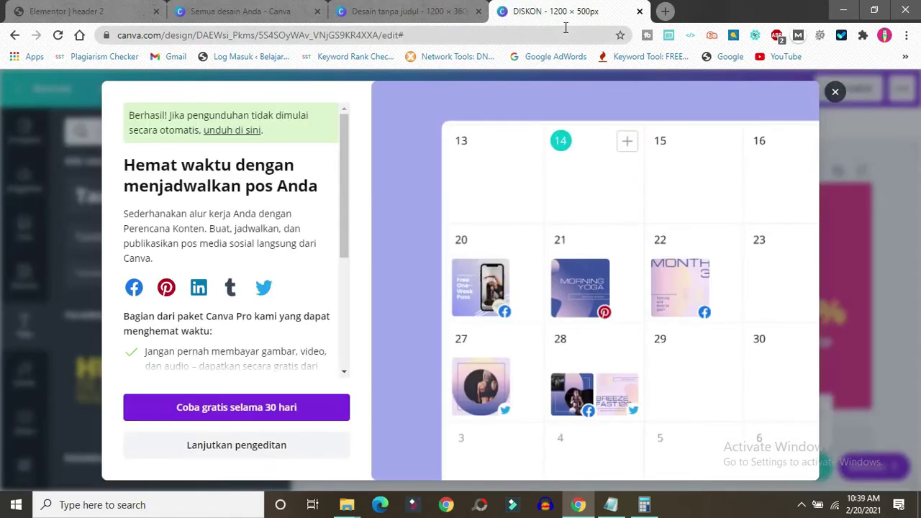
pyautogui.click(834, 94)
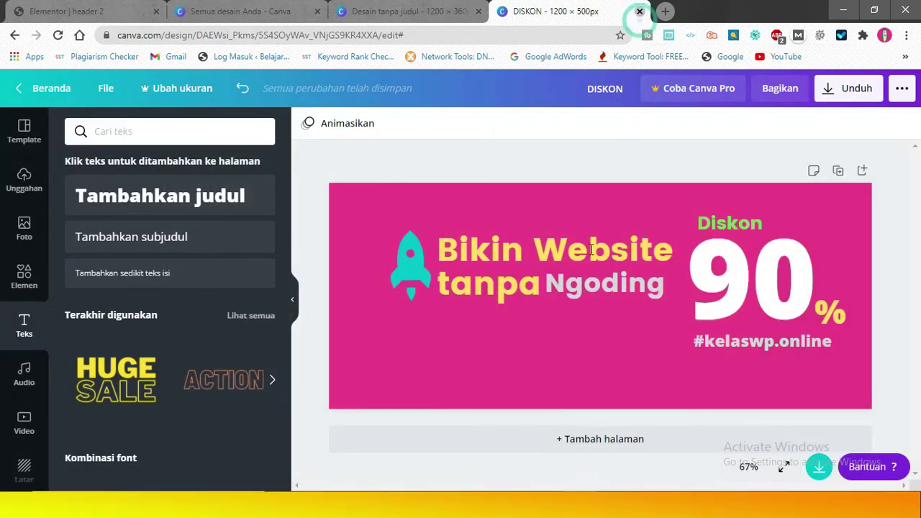
pyautogui.click(640, 12)
# Look over the list of all designs in Canva and return to the header 2 template in Elementor.
pyautogui.click(249, 10)
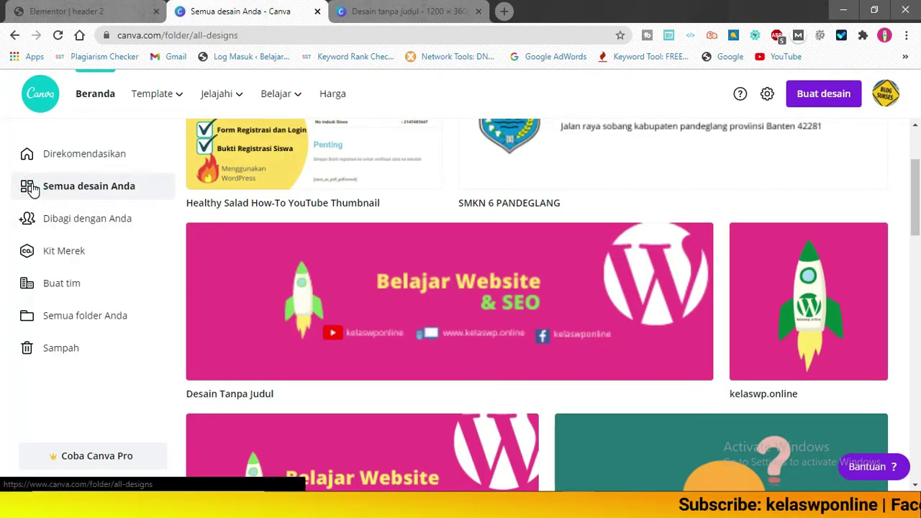
pyautogui.scroll(2, 291, 265)
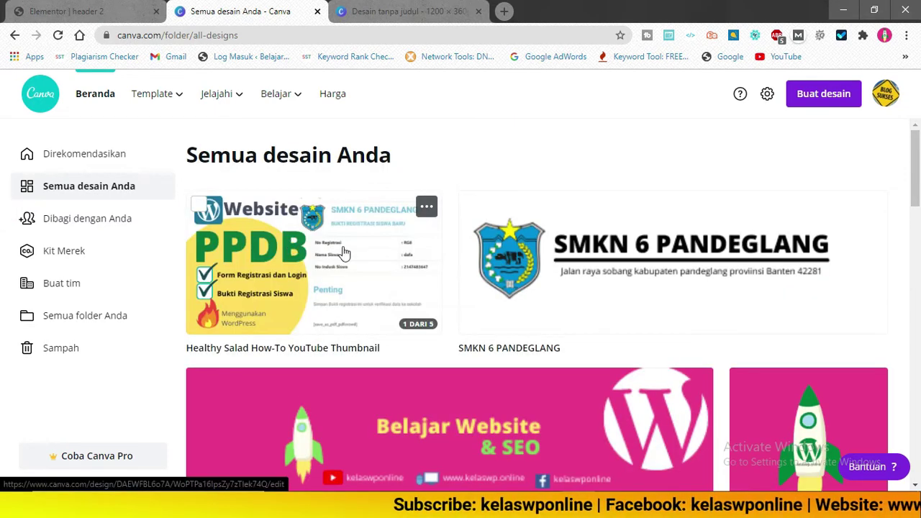
pyautogui.hotkey('ctrl', 'shift', 'Tab')
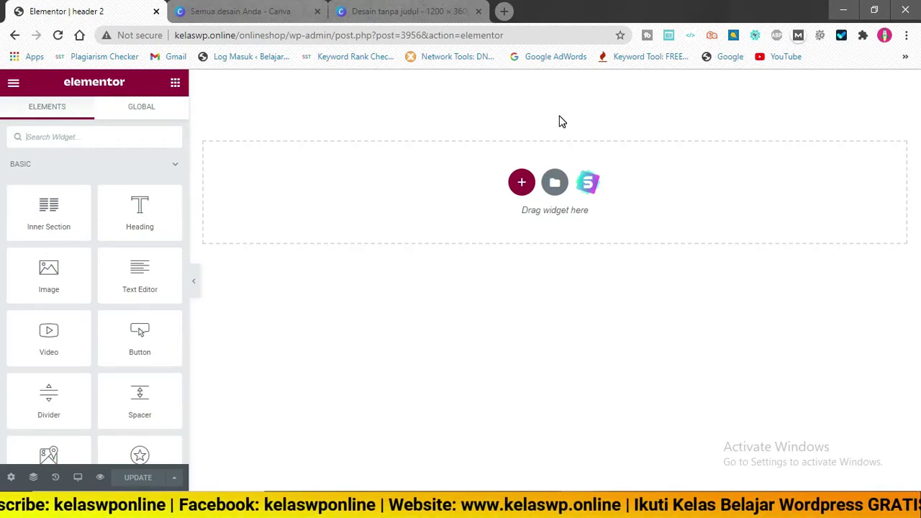
# Add a single-column section to the header and place a Navigation Menu widget in it.
pyautogui.click(521, 183)
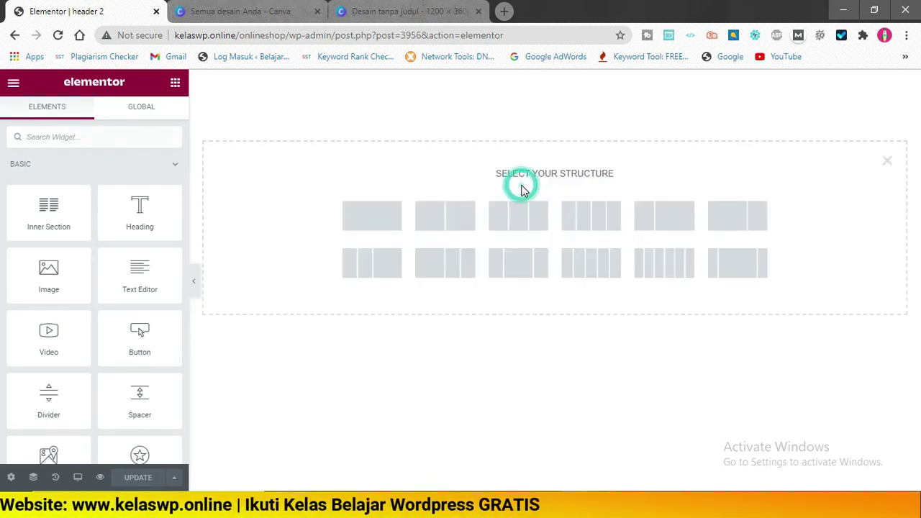
pyautogui.click(373, 215)
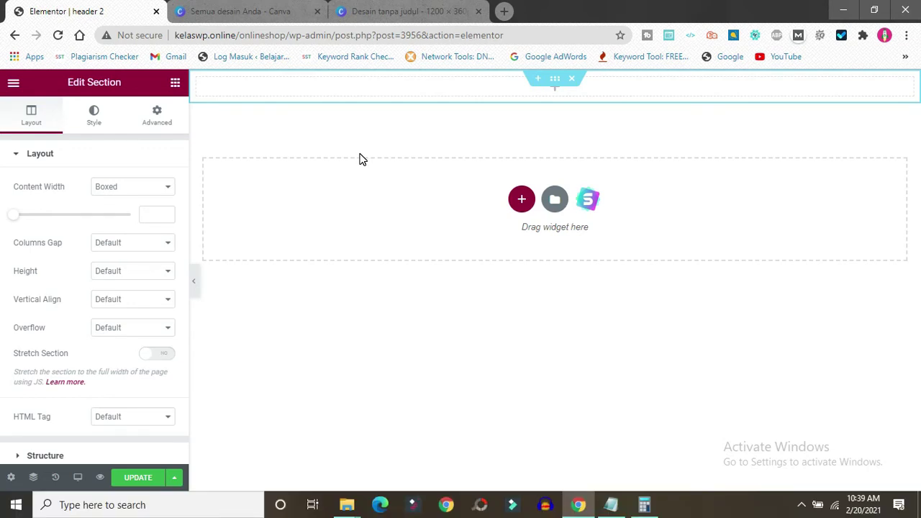
pyautogui.click(175, 83)
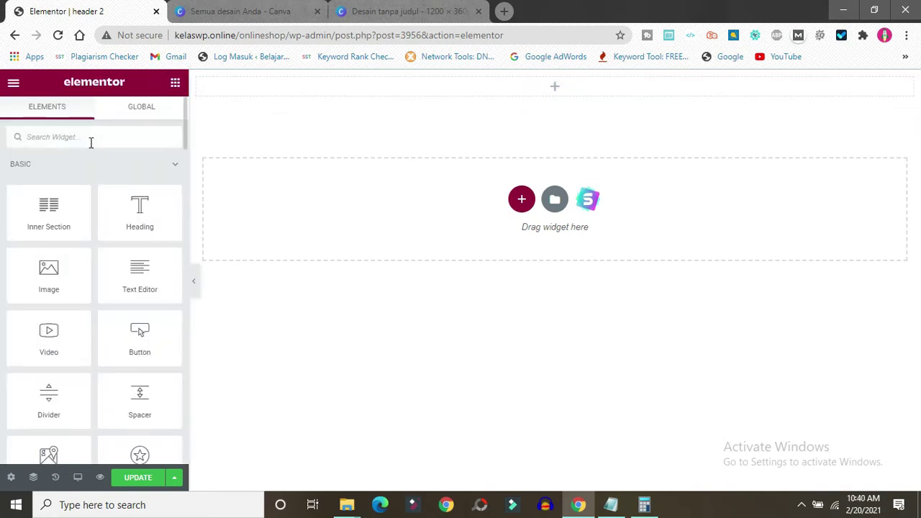
pyautogui.write('menu')
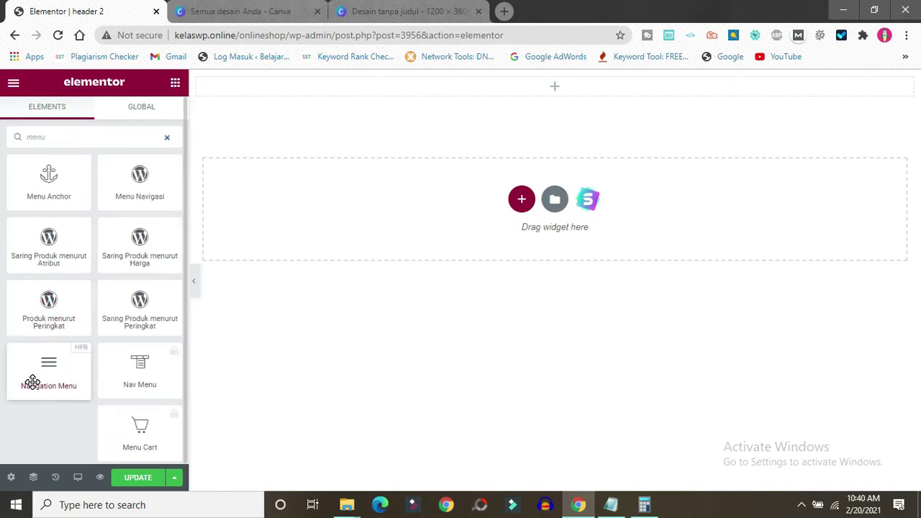
pyautogui.moveTo(97, 371); pyautogui.dragTo(500, 89)
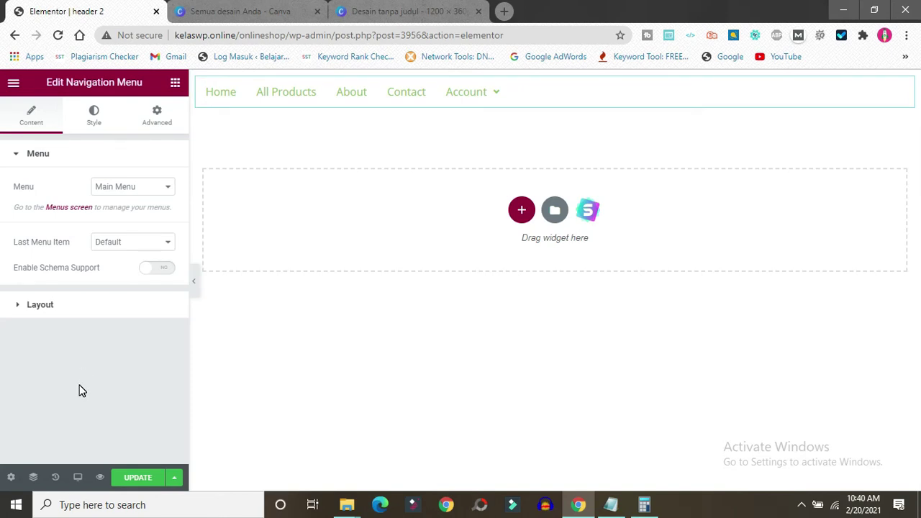
# Switch the preview to Mobile and duplicate the Navigation Menu column twice.
pyautogui.click(79, 478)
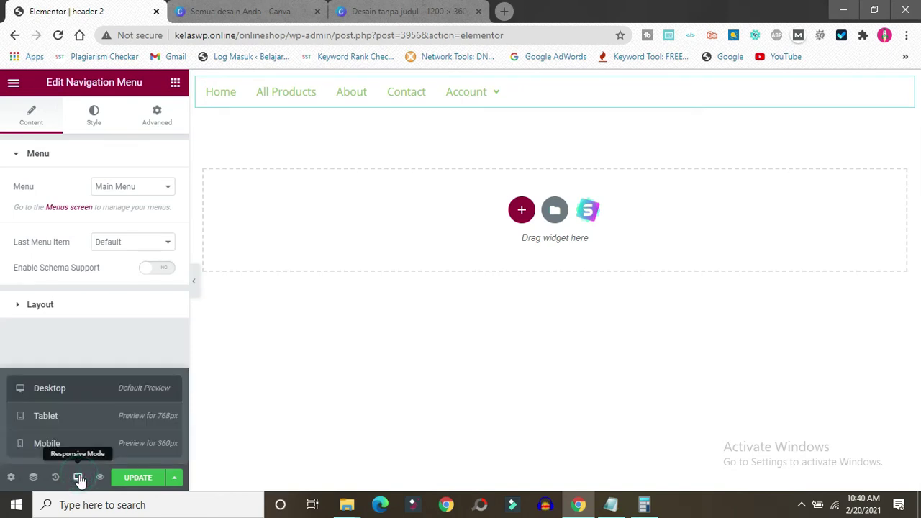
pyautogui.click(36, 445)
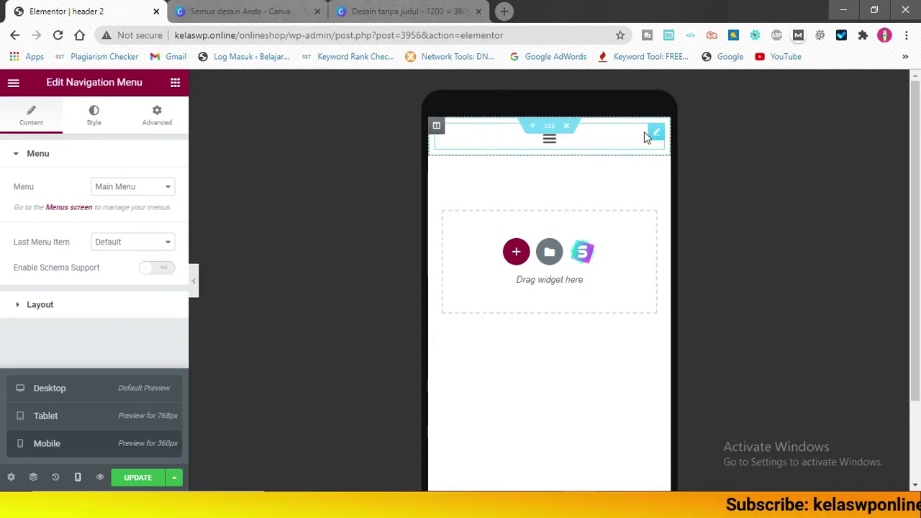
pyautogui.rightClick(438, 128)
pyautogui.click(497, 164)
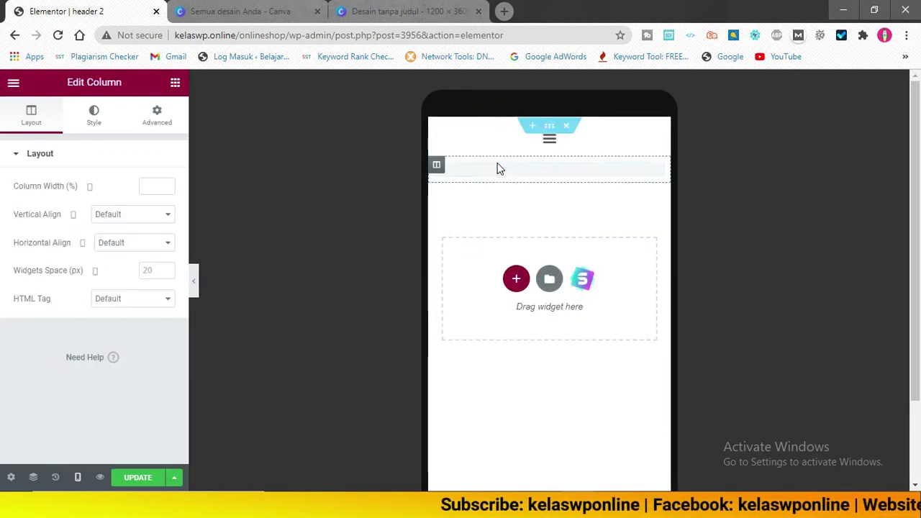
pyautogui.rightClick(436, 165)
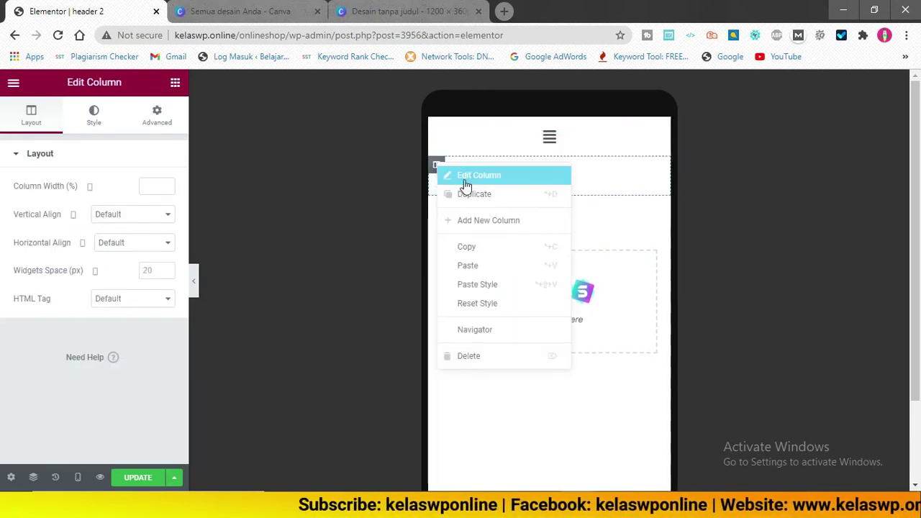
pyautogui.click(476, 200)
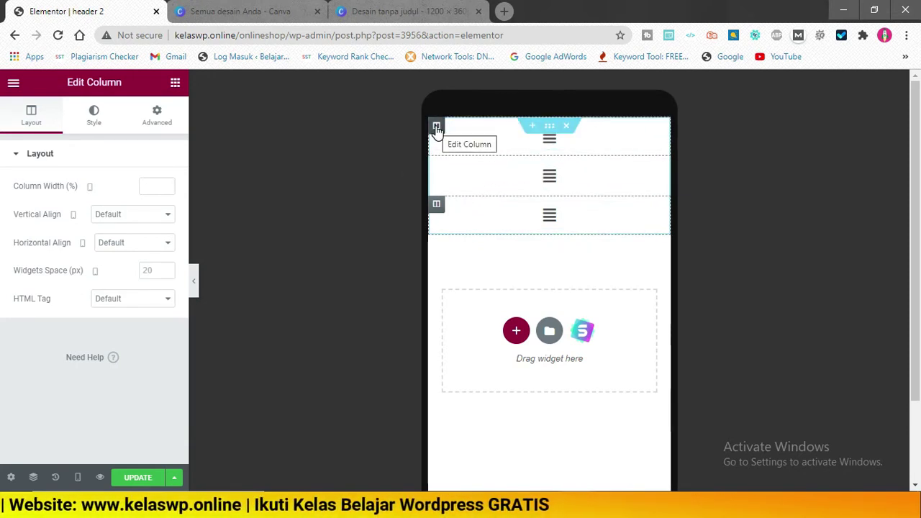
# Check the header columns in the Desktop preview and return to the Mobile preview.
pyautogui.click(78, 477)
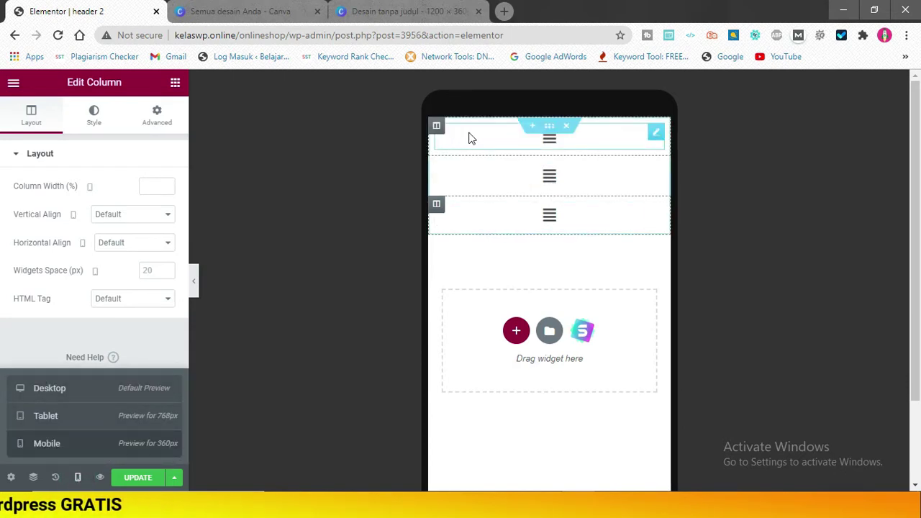
pyautogui.click(47, 392)
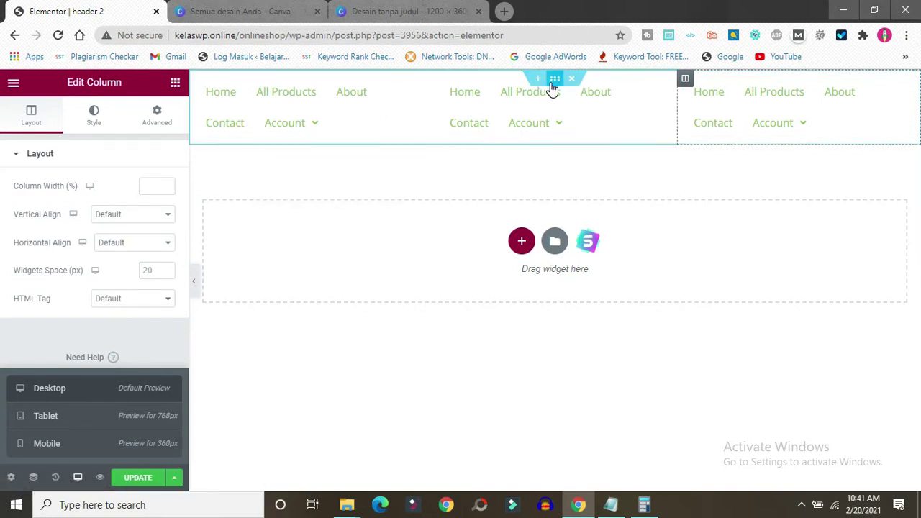
pyautogui.click(63, 446)
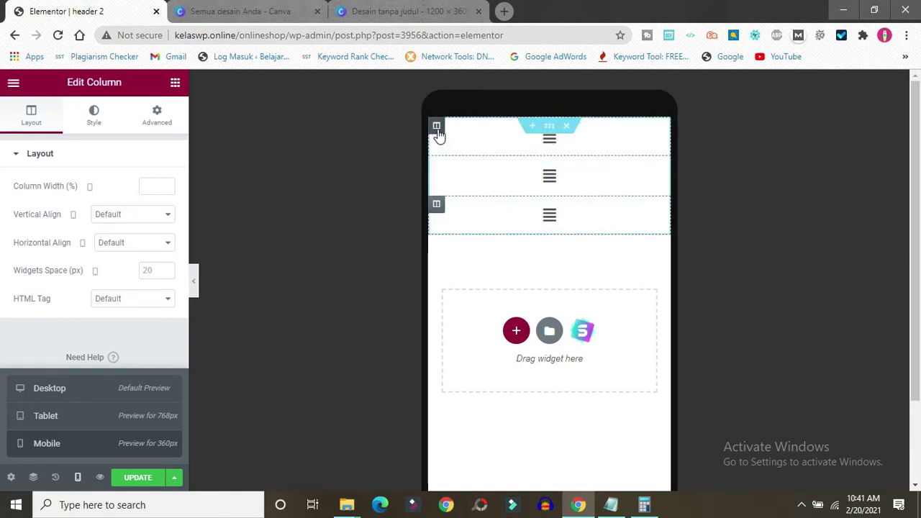
# Duplicate the last Navigation Menu column twice so the section holds five columns.
pyautogui.rightClick(437, 208)
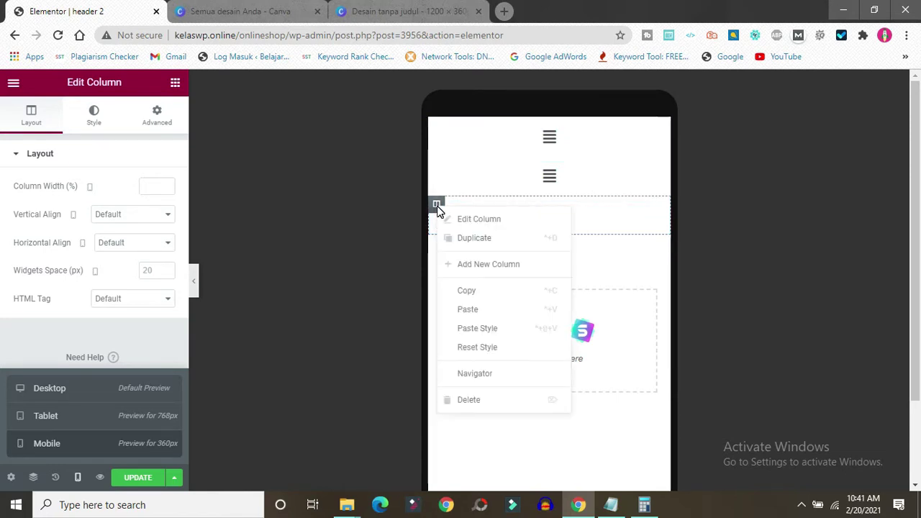
pyautogui.click(479, 248)
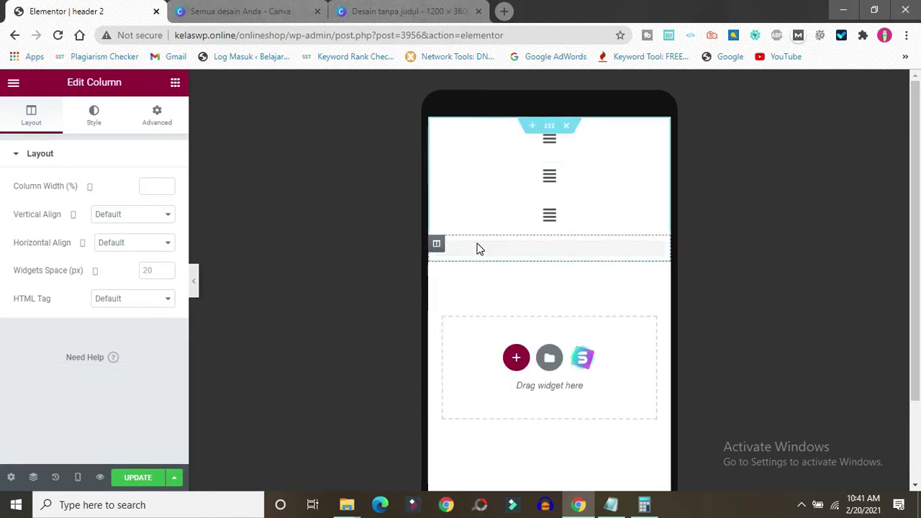
pyautogui.rightClick(436, 248)
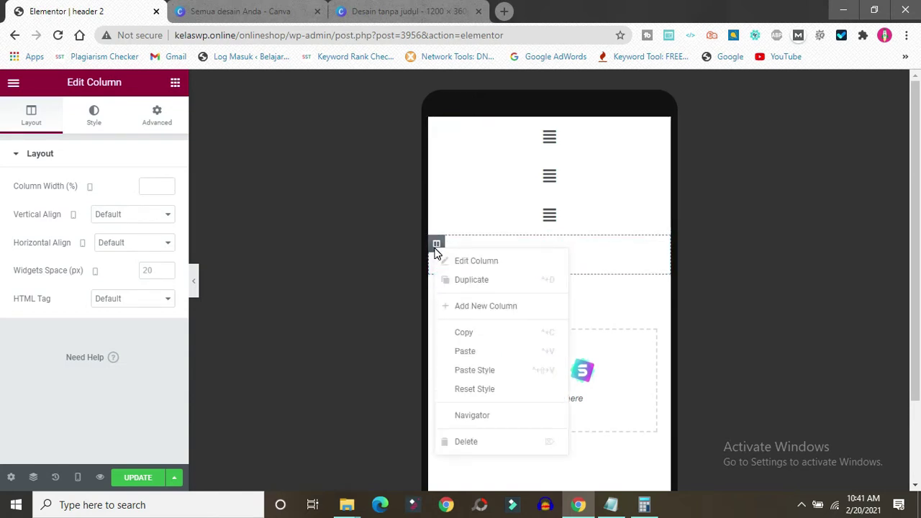
pyautogui.click(492, 286)
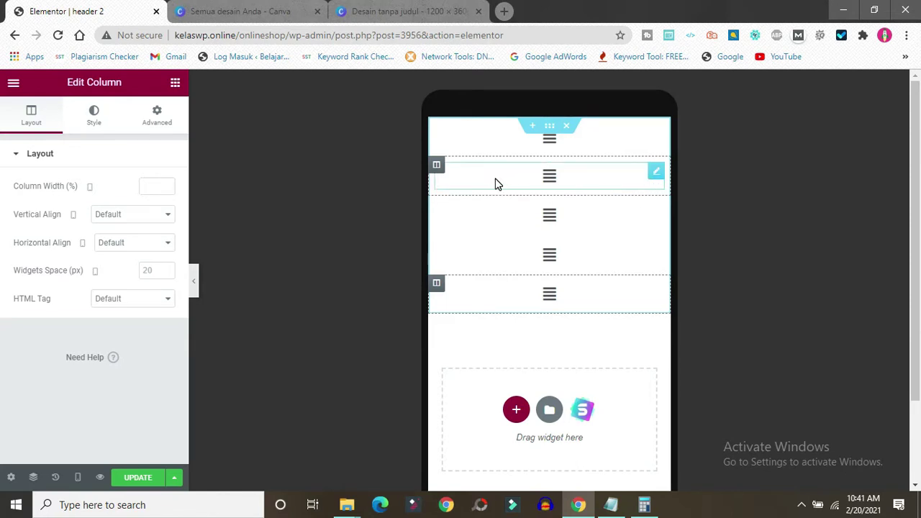
# Set the second column's mobile width to 50%.
pyautogui.rightClick(437, 167)
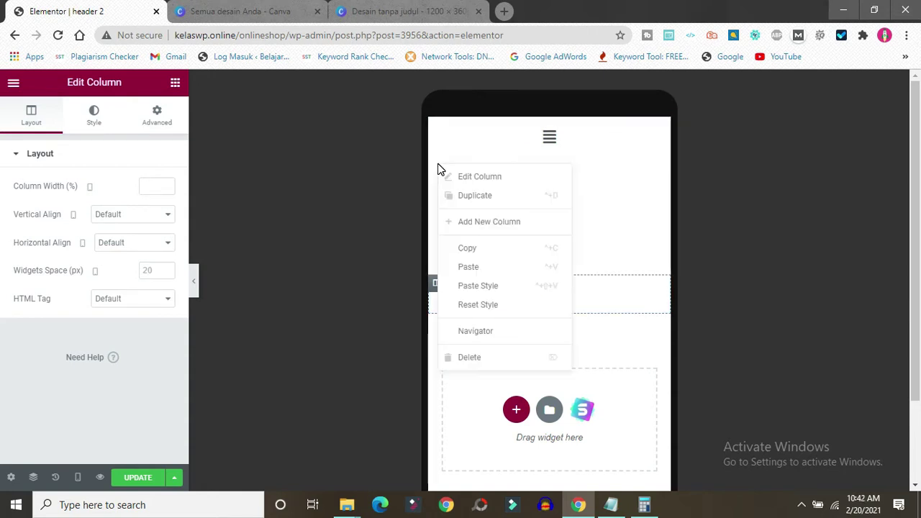
pyautogui.click(482, 179)
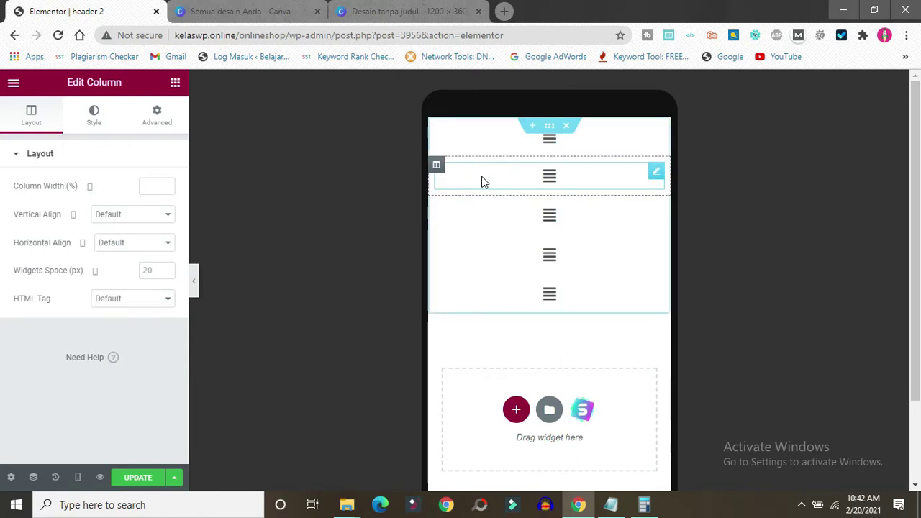
pyautogui.click(151, 186)
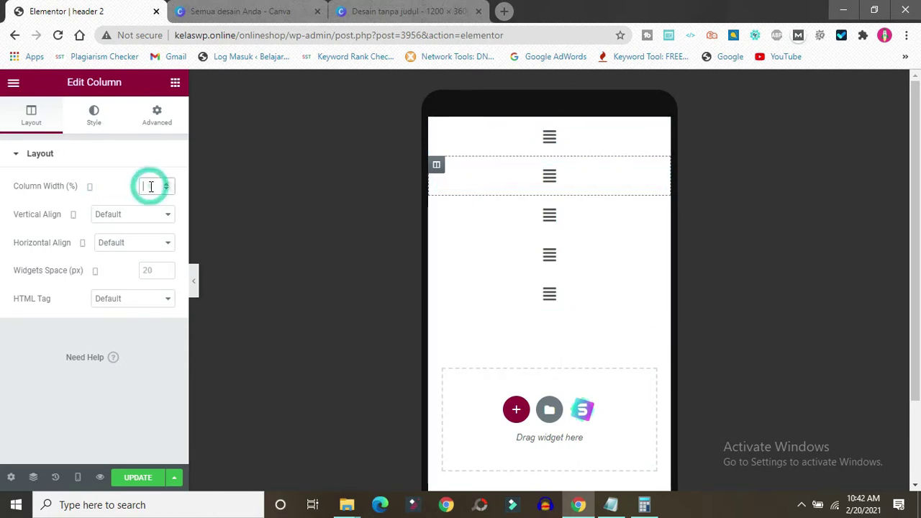
pyautogui.write('50')
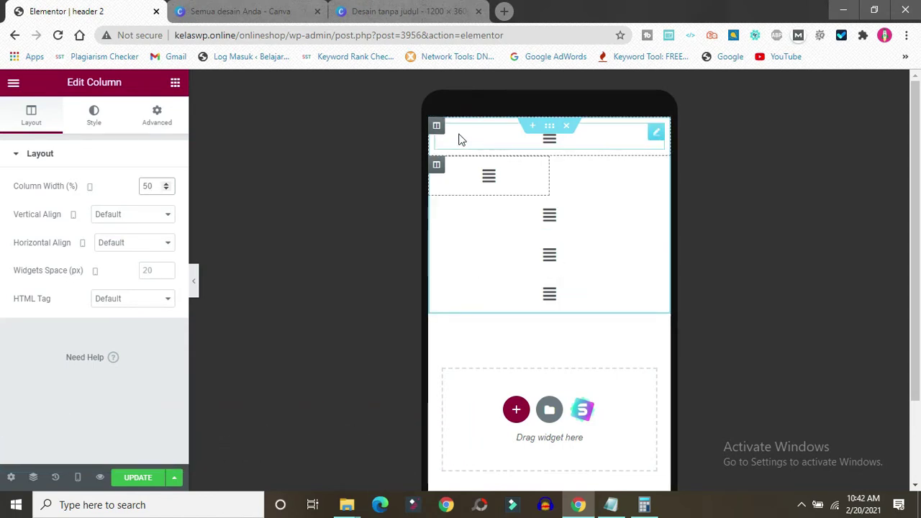
# Check the 50 ÷ 4 division in Calculator and set the first column's mobile width to 12.5% in Elementor.
pyautogui.click(611, 507)
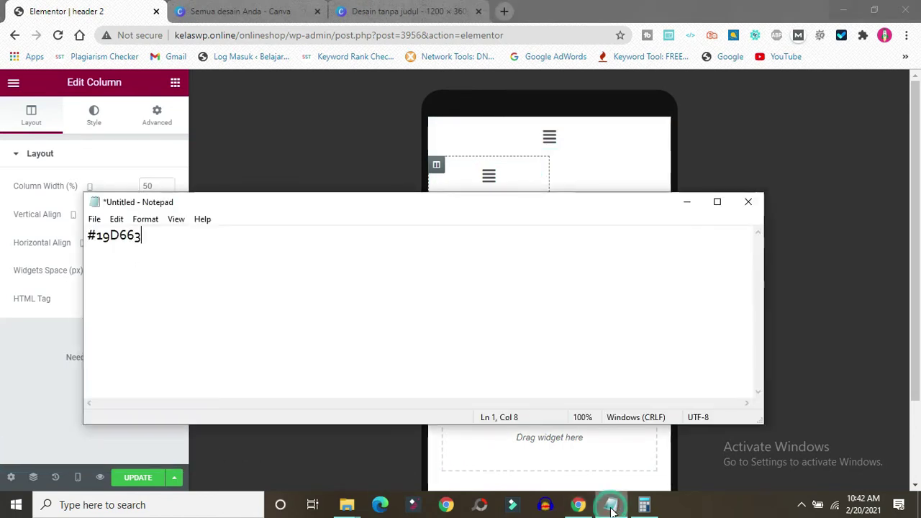
pyautogui.click(644, 506)
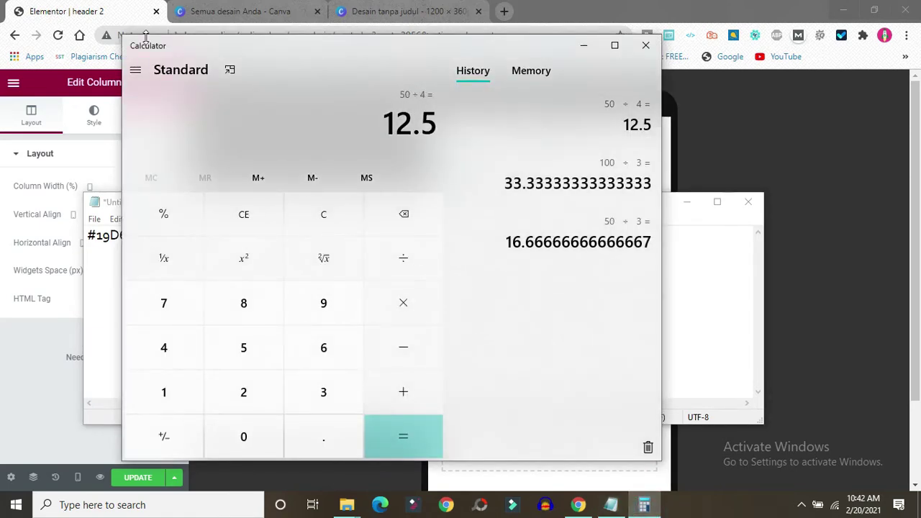
pyautogui.click(59, 16)
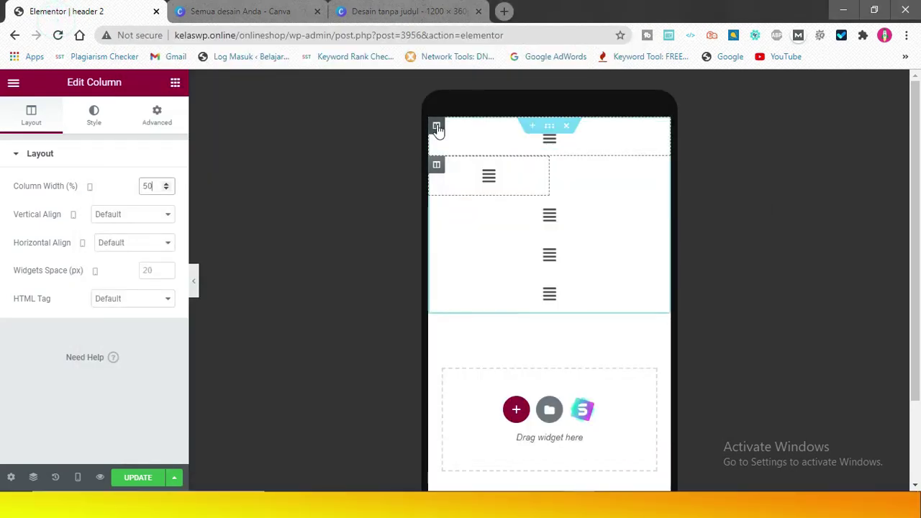
pyautogui.click(437, 127)
pyautogui.click(157, 188)
pyautogui.write('12')
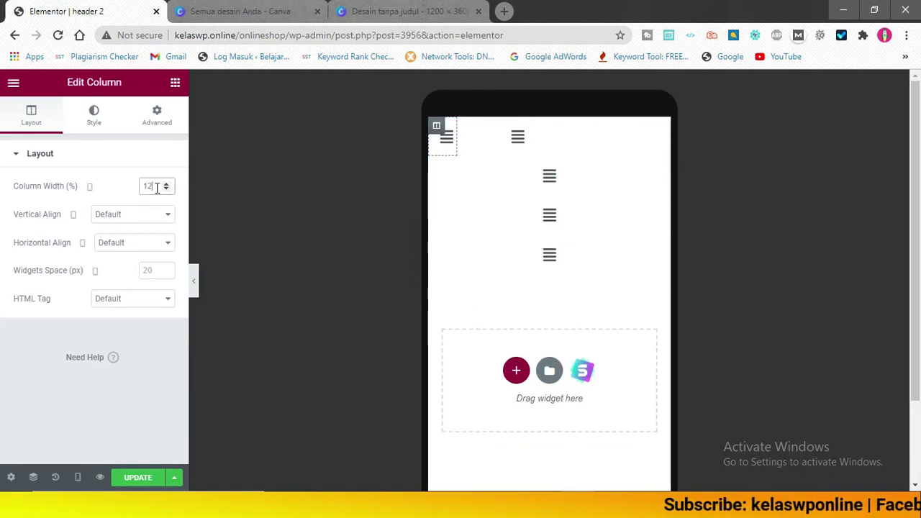
pyautogui.write('.5')
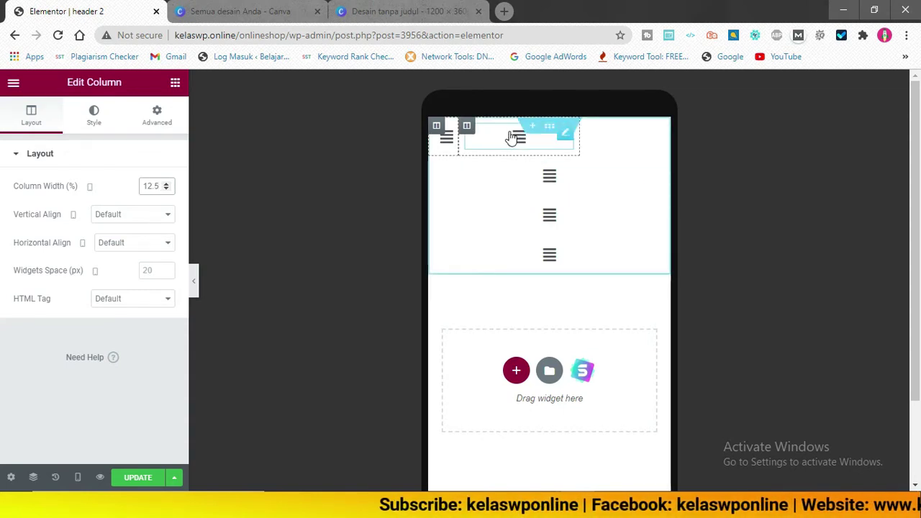
# Set the third column's mobile width to 12.5%.
pyautogui.click(467, 127)
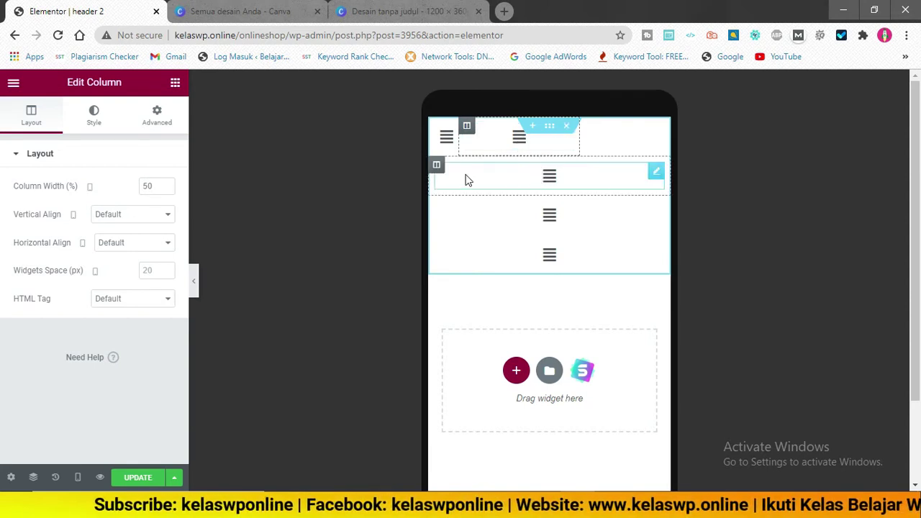
pyautogui.click(437, 165)
pyautogui.click(145, 189)
pyautogui.write('12')
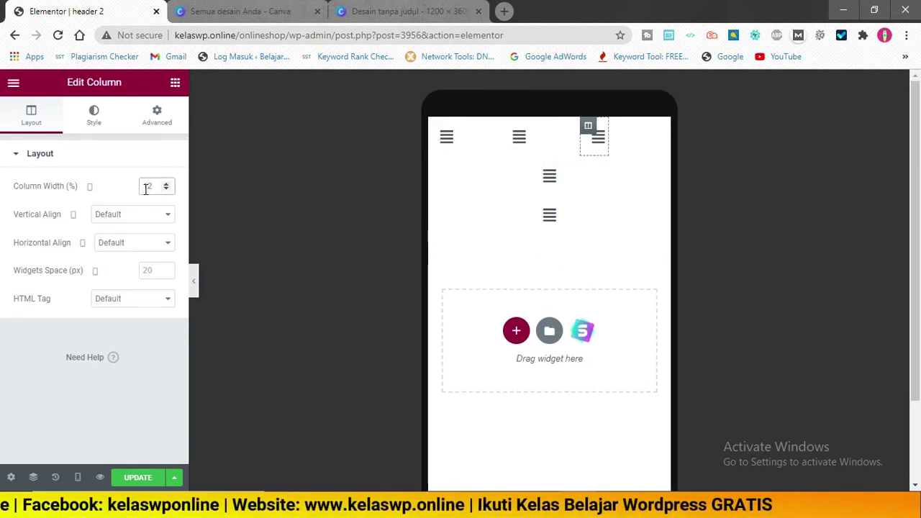
pyautogui.write('.5')
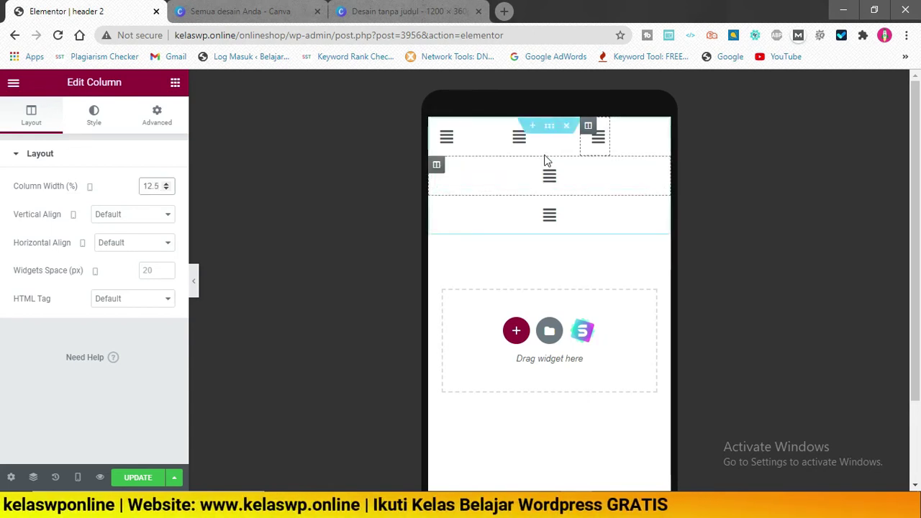
# Set the mobile width of the fourth and fifth columns to 12.5% each.
pyautogui.click(436, 167)
pyautogui.click(149, 188)
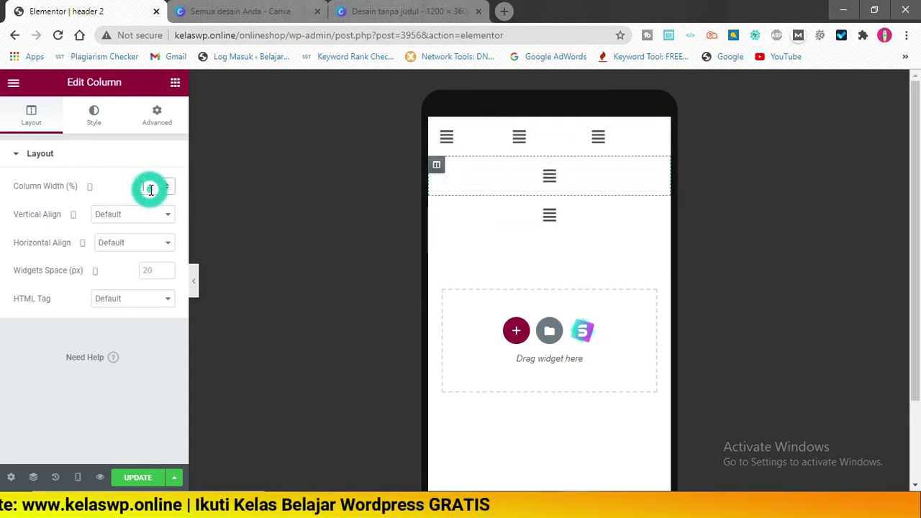
pyautogui.write('12.5')
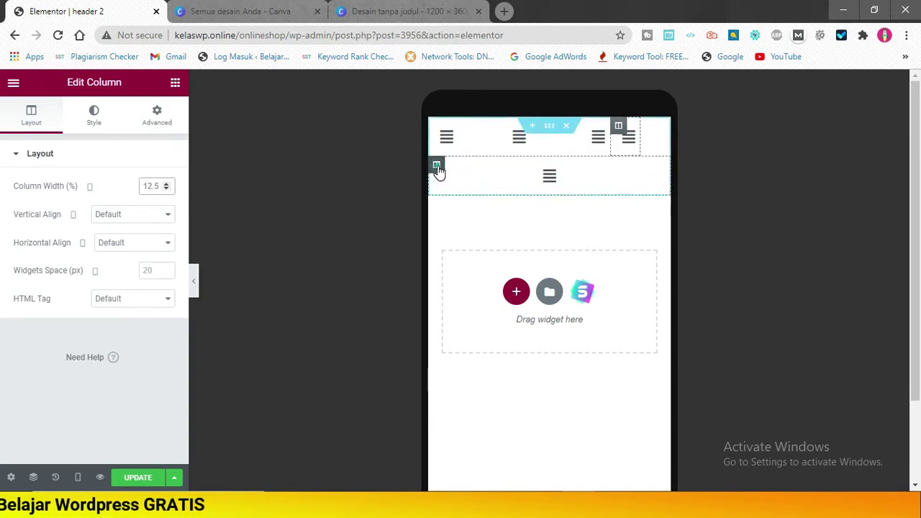
pyautogui.click(436, 165)
pyautogui.click(148, 188)
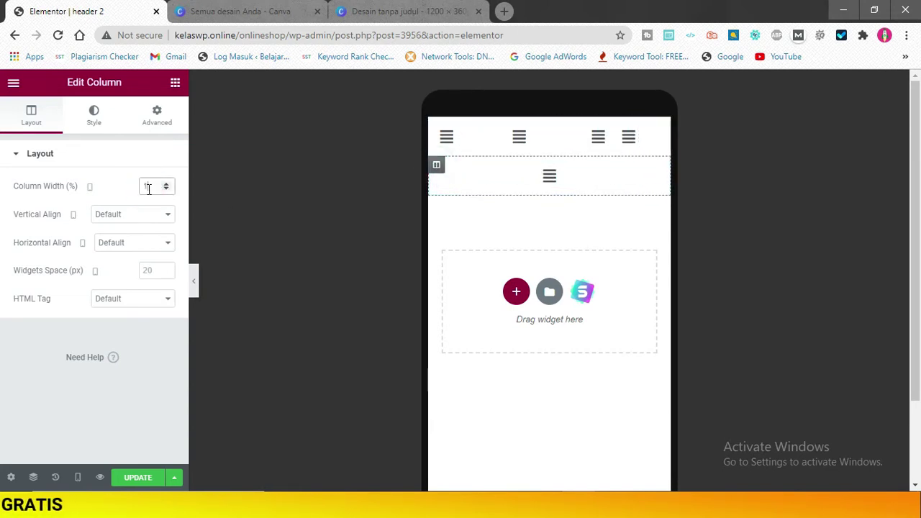
pyautogui.write('12.5')
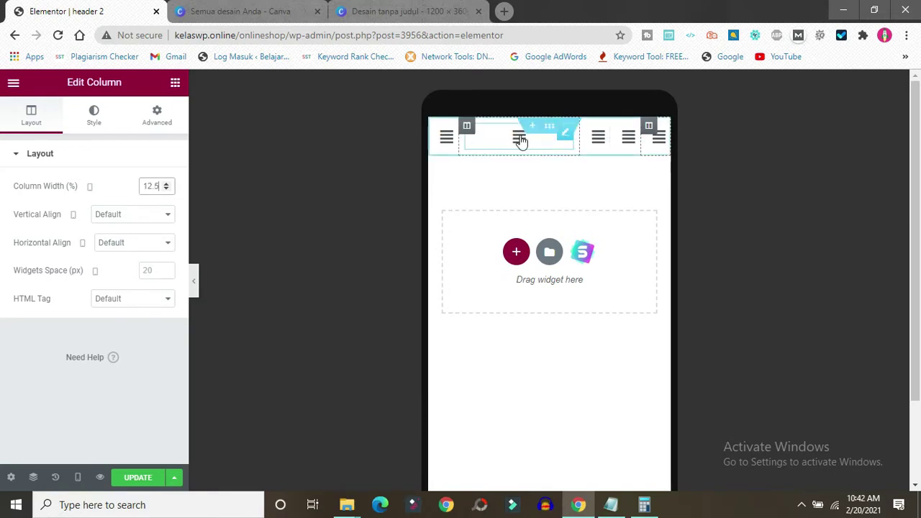
# Delete the Navigation Menu widget from the wide second column and place a Search widget there instead.
pyautogui.click(566, 137)
pyautogui.rightClick(566, 137)
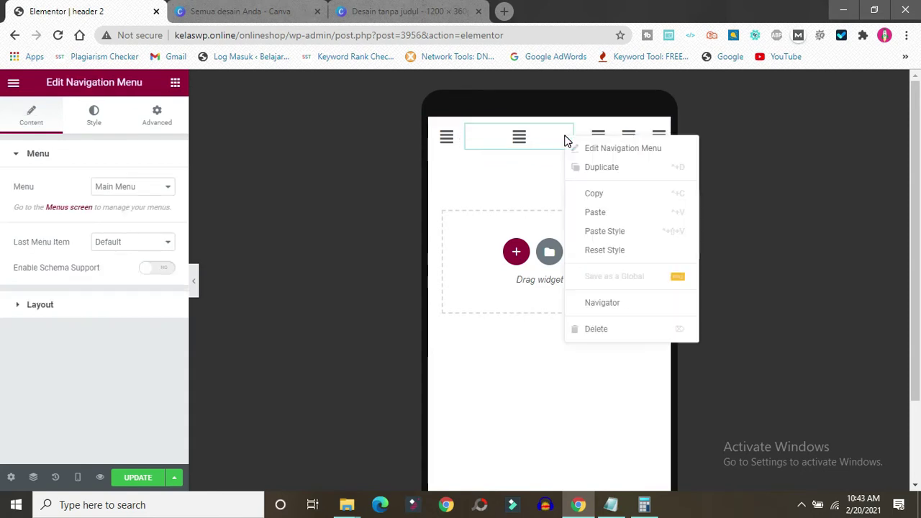
pyautogui.click(613, 331)
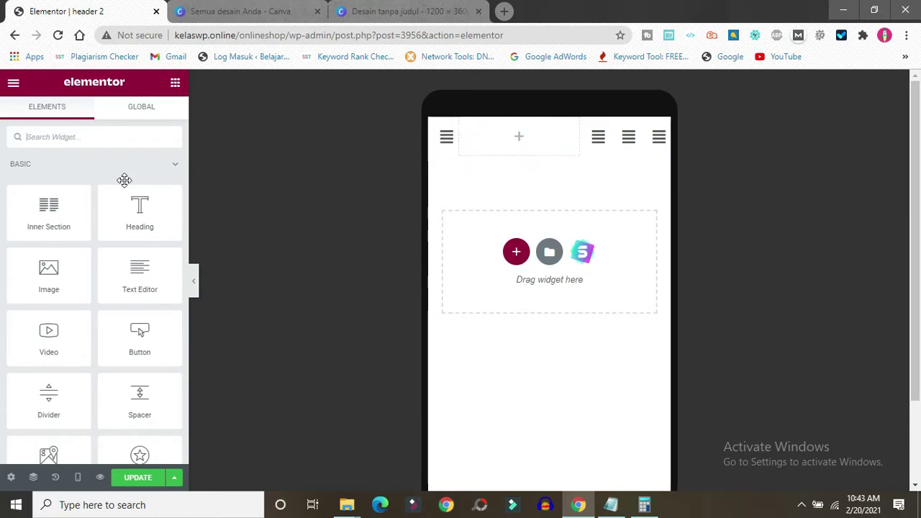
pyautogui.click(71, 137)
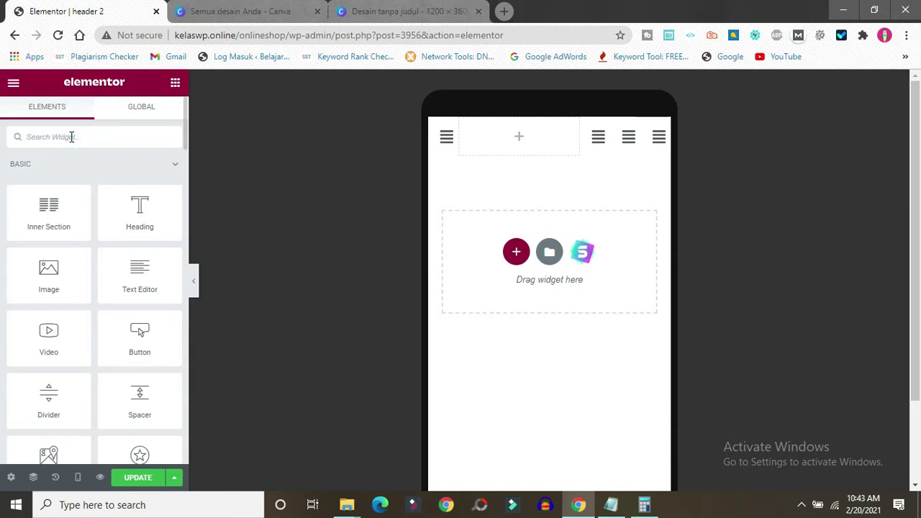
pyautogui.write('search')
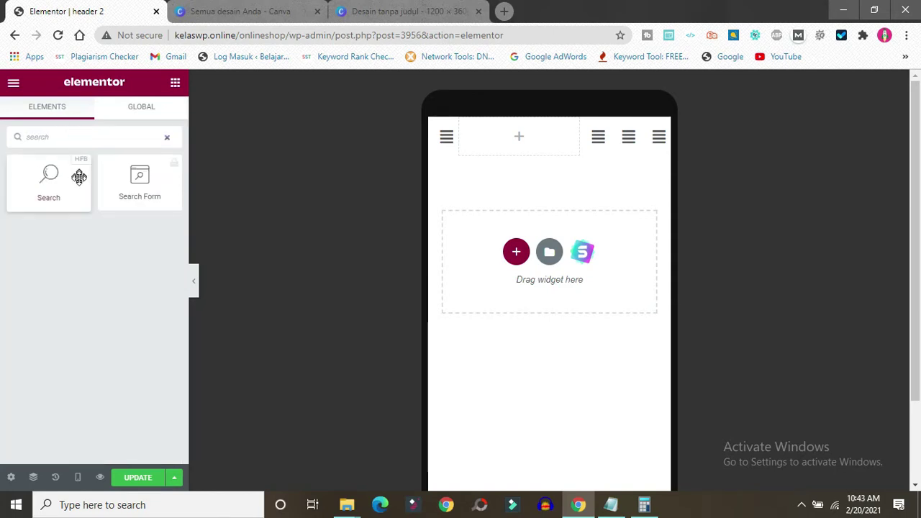
pyautogui.moveTo(46, 184); pyautogui.dragTo(518, 137)
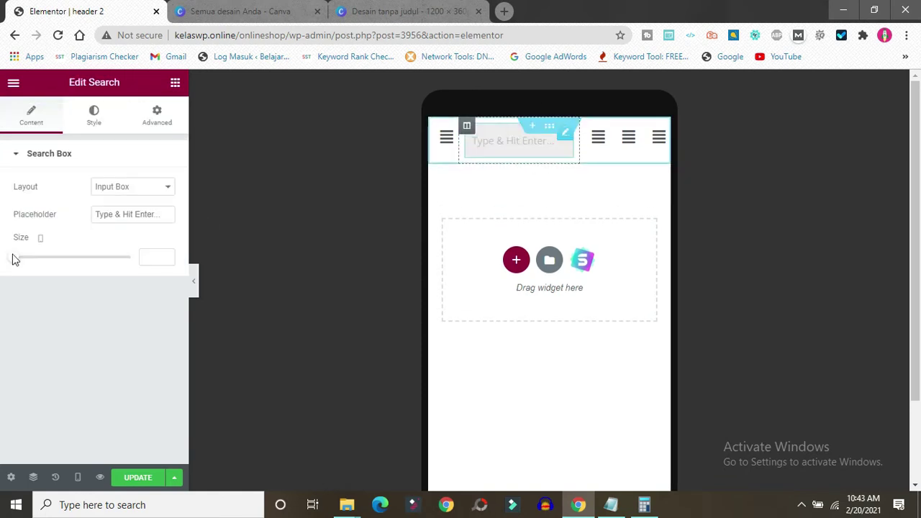
# Set the Search widget's layout to Input Box With Button and its placeholder to "Cari hijab terbaru".
pyautogui.click(132, 187)
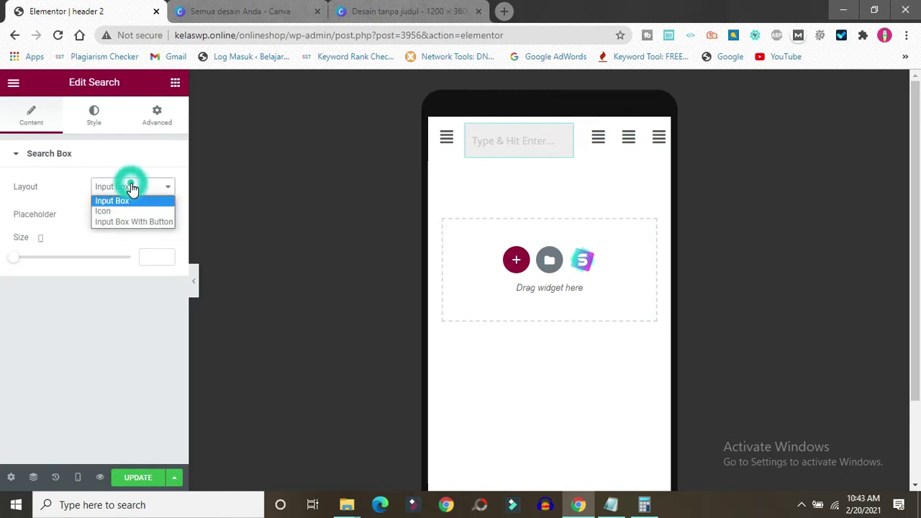
pyautogui.click(111, 223)
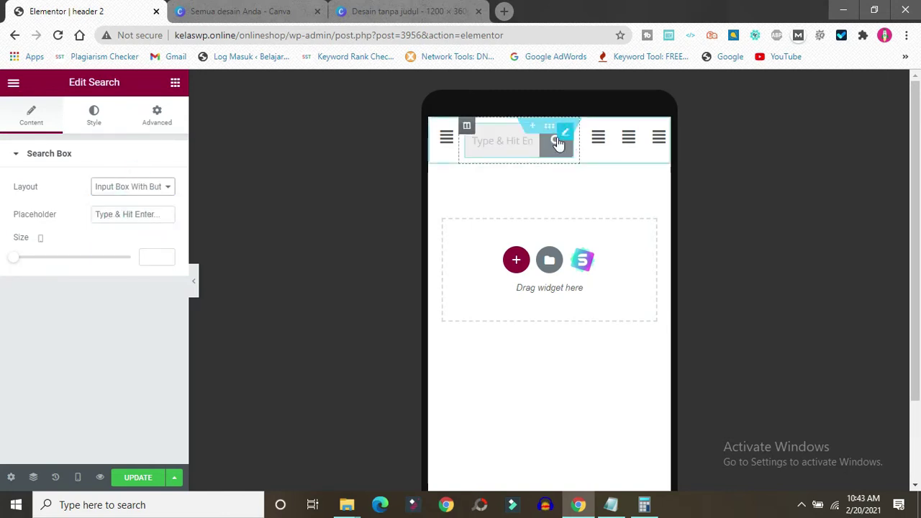
pyautogui.click(123, 220)
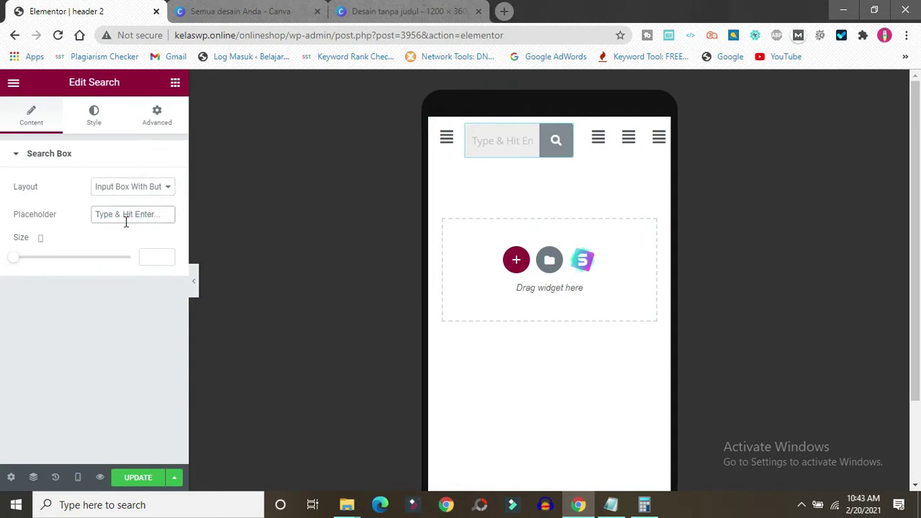
pyautogui.press('BackSpace')
pyautogui.press('BackSpace')
pyautogui.press('BackSpace')
pyautogui.press('BackSpace')
pyautogui.press('BackSpace')
pyautogui.press('BackSpace')
pyautogui.press('BackSpace')
pyautogui.write('Cari')
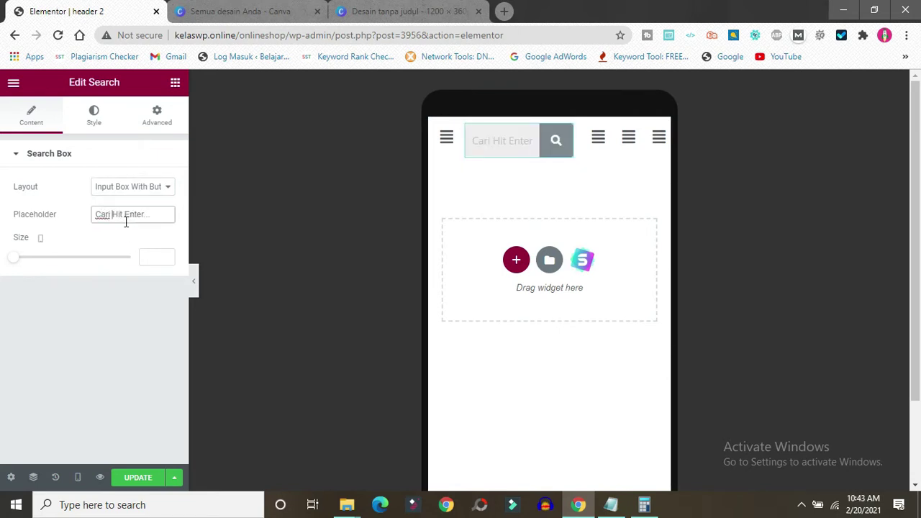
pyautogui.write(' hijab ')
pyautogui.write('terbaru!')
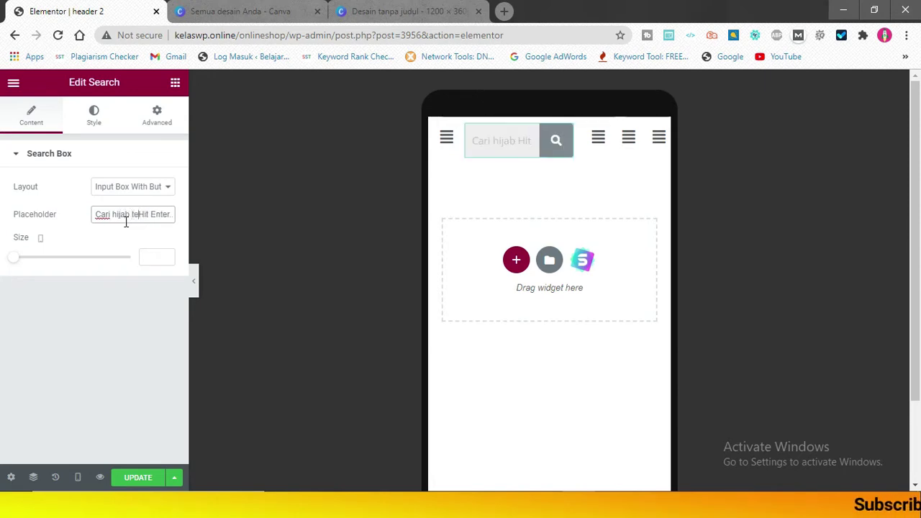
pyautogui.press('BackSpace')
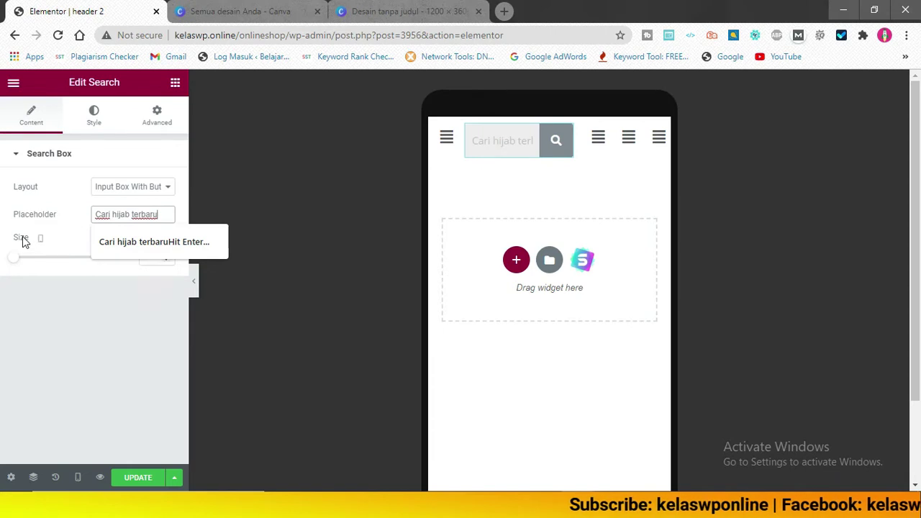
# Reduce the search box's size to 0.
pyautogui.moveTo(14, 259); pyautogui.dragTo(6, 278)
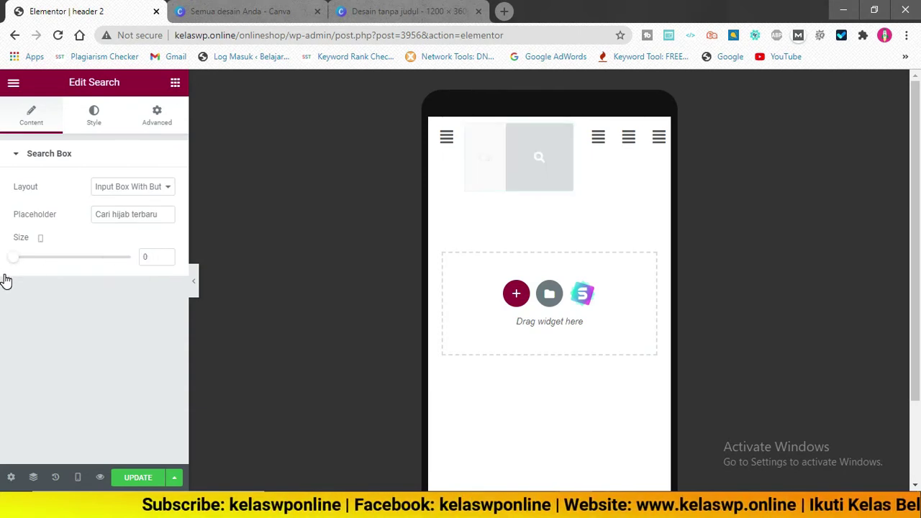
pyautogui.moveTo(6, 277)
pyautogui.mouseDown()
pyautogui.moveTo(31, 267)
pyautogui.moveTo(15, 266)
pyautogui.mouseUp()
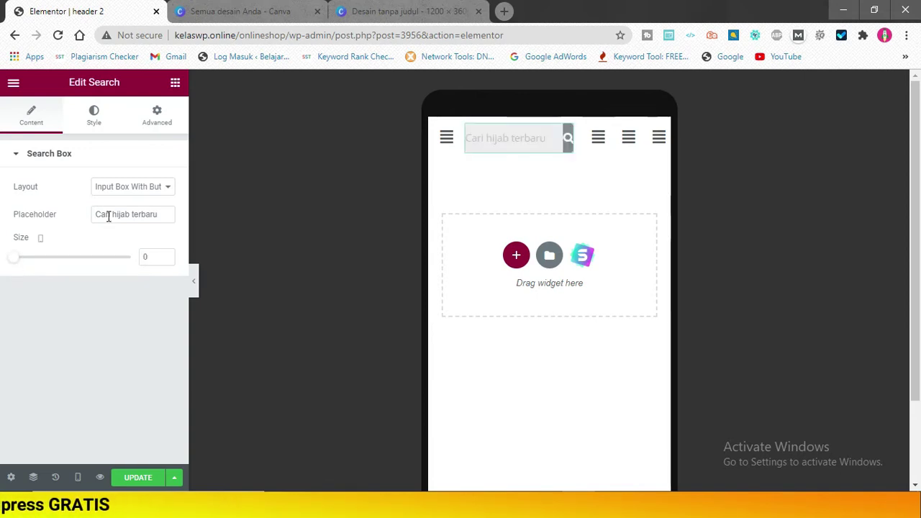
# Set the typography size of the Search widget's input text to 10 px.
pyautogui.click(94, 115)
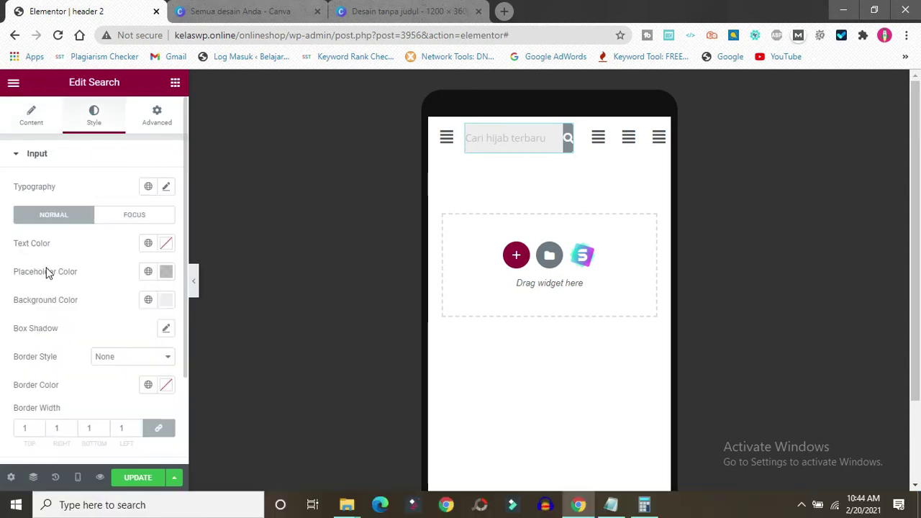
pyautogui.click(166, 187)
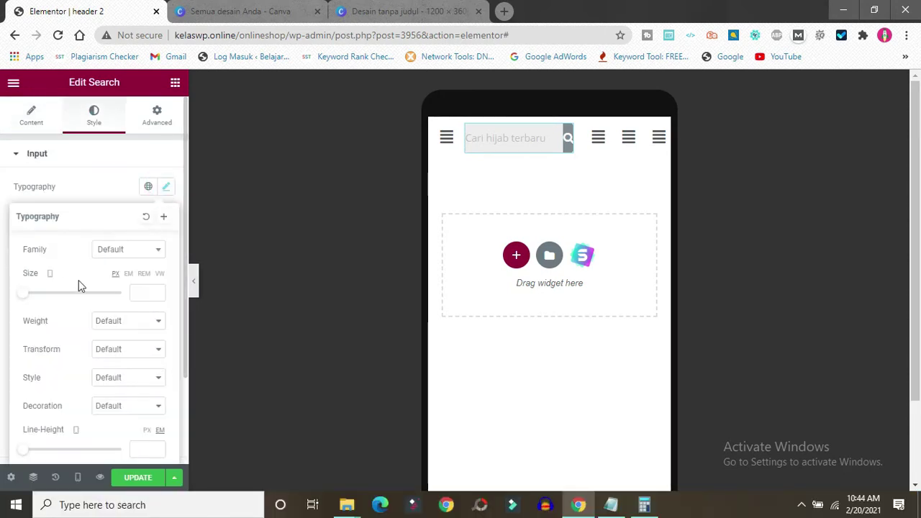
pyautogui.click(139, 292)
pyautogui.write('10')
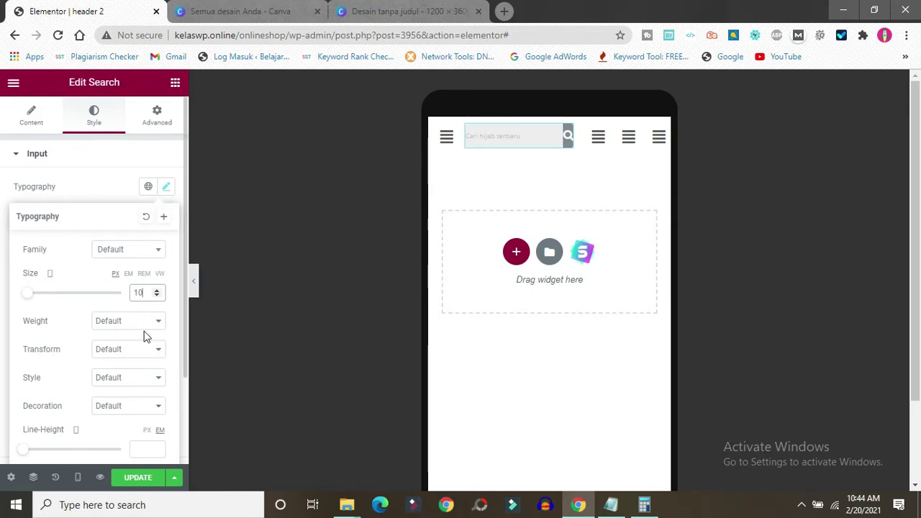
pyautogui.click(103, 184)
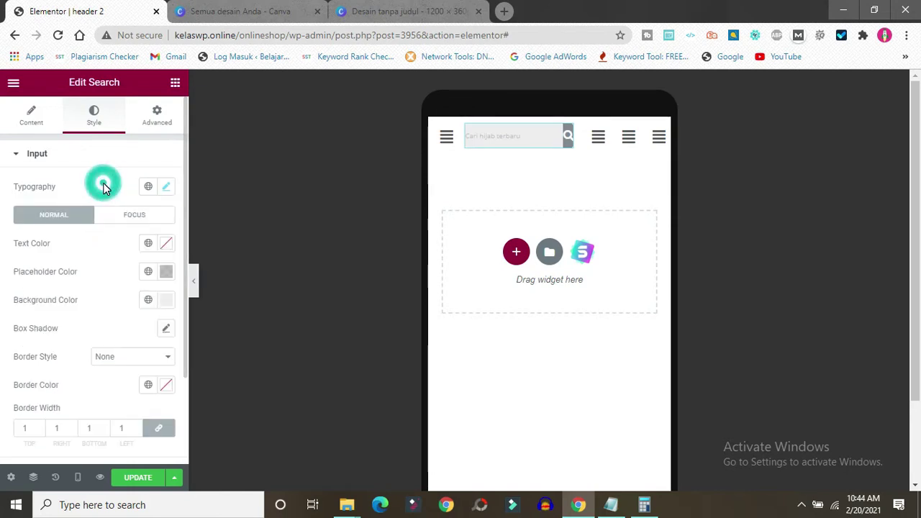
# Set the search input's normal text color to a light red shade.
pyautogui.click(165, 245)
pyautogui.moveTo(164, 349); pyautogui.dragTo(185, 336)
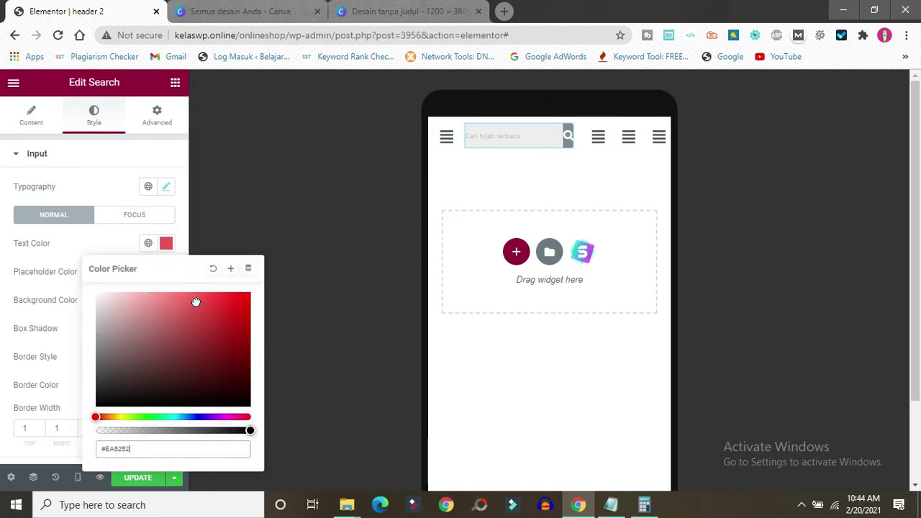
pyautogui.click(103, 186)
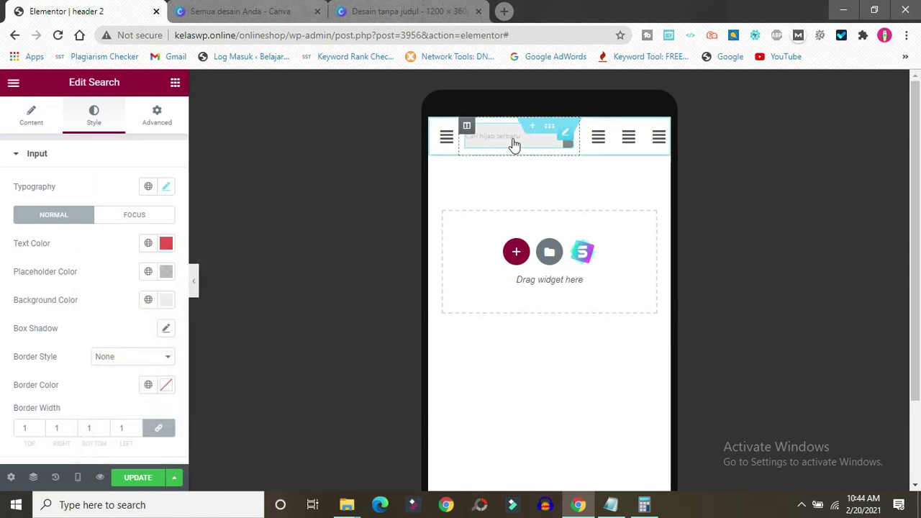
# Set the search input's background color to white, #FFFFFF.
pyautogui.click(166, 301)
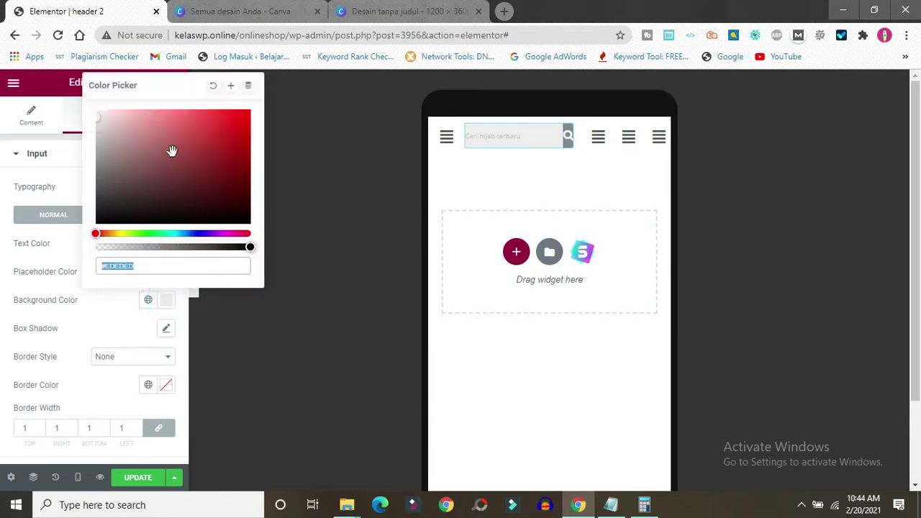
pyautogui.moveTo(172, 151); pyautogui.dragTo(92, 111)
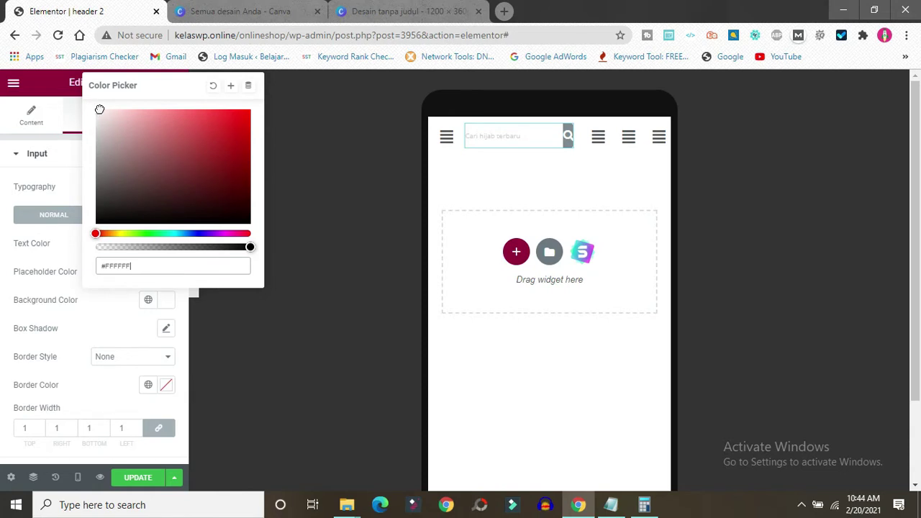
pyautogui.moveTo(91, 109); pyautogui.dragTo(86, 108)
pyautogui.click(56, 187)
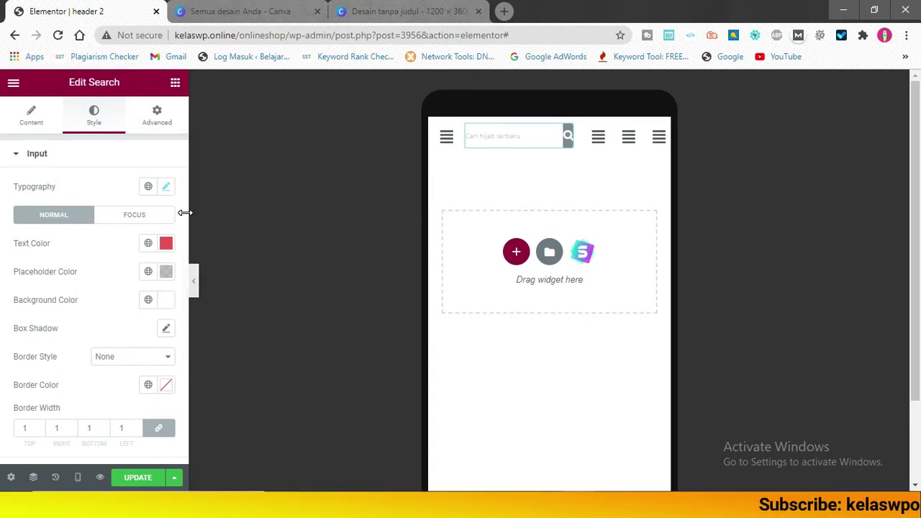
# Set the search input's border radius to 8 and the search button's width to 35.
pyautogui.moveTo(184, 220); pyautogui.dragTo(179, 319)
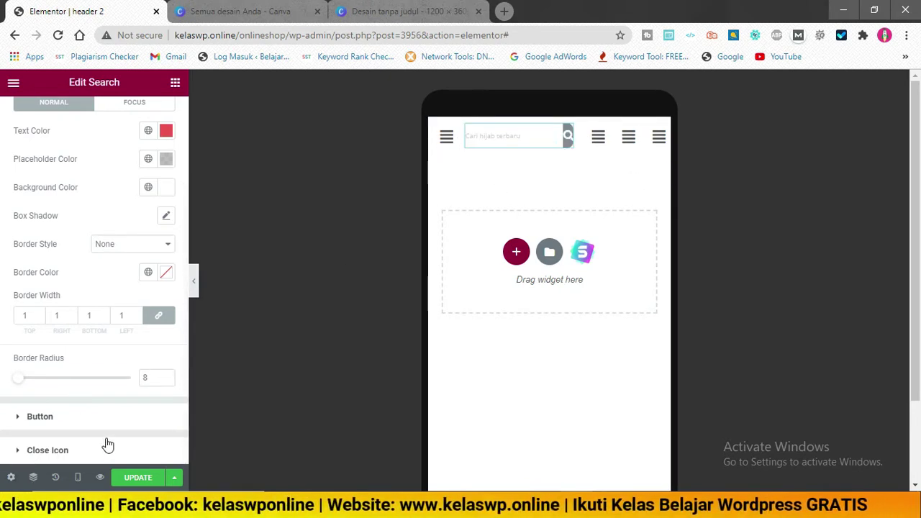
pyautogui.click(59, 423)
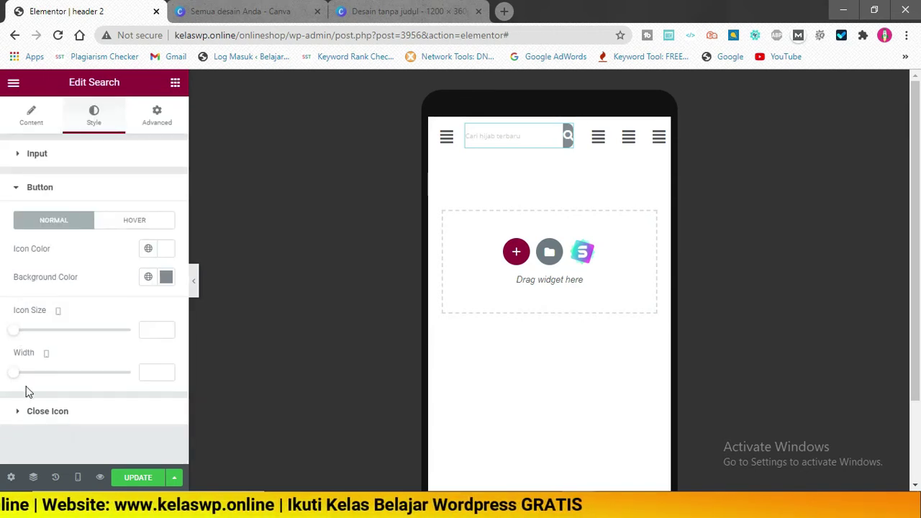
pyautogui.moveTo(17, 376); pyautogui.dragTo(24, 380)
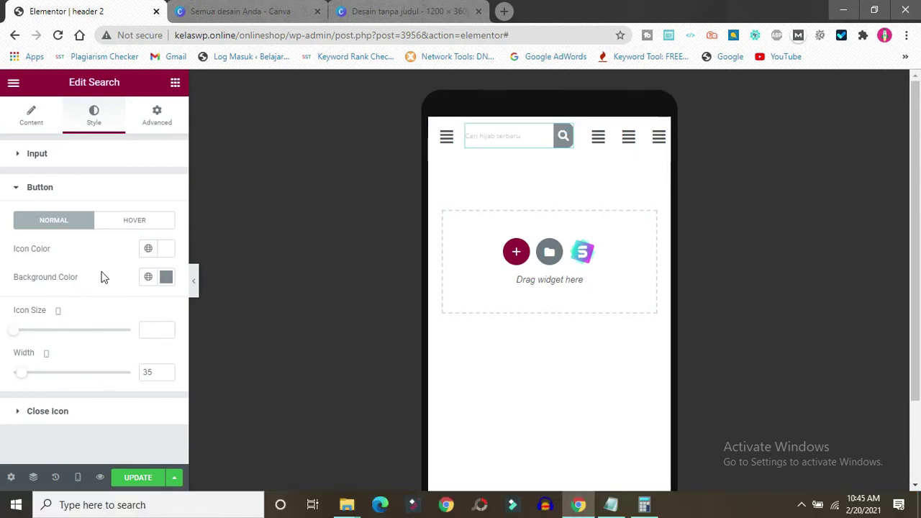
# Set the search button's normal background color to the blue #469DE0.
pyautogui.click(166, 278)
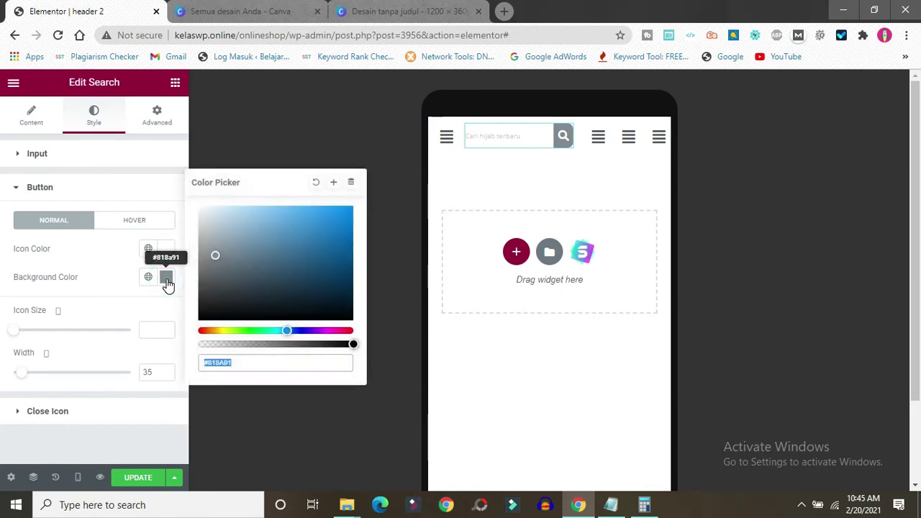
pyautogui.click(265, 281)
pyautogui.moveTo(266, 281); pyautogui.dragTo(295, 214)
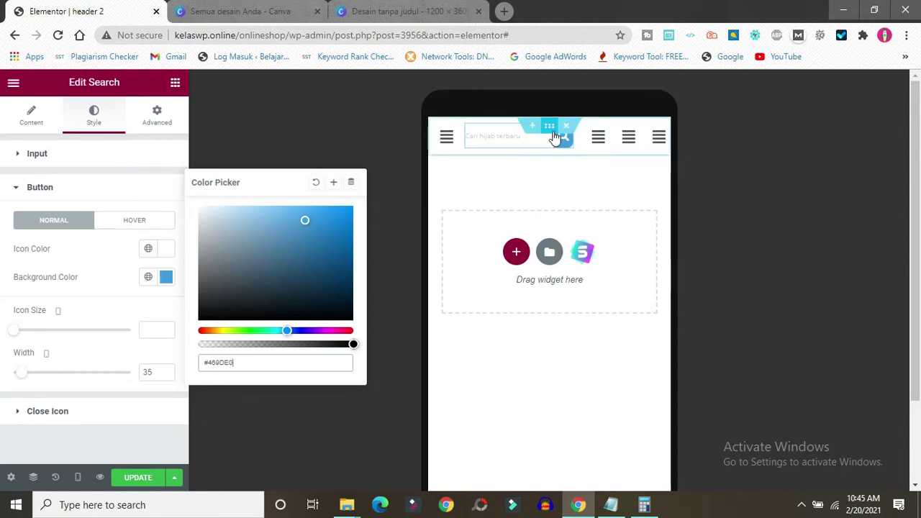
# Delete the Navigation Menu widget from the third column and place an Icon widget there instead.
pyautogui.click(597, 138)
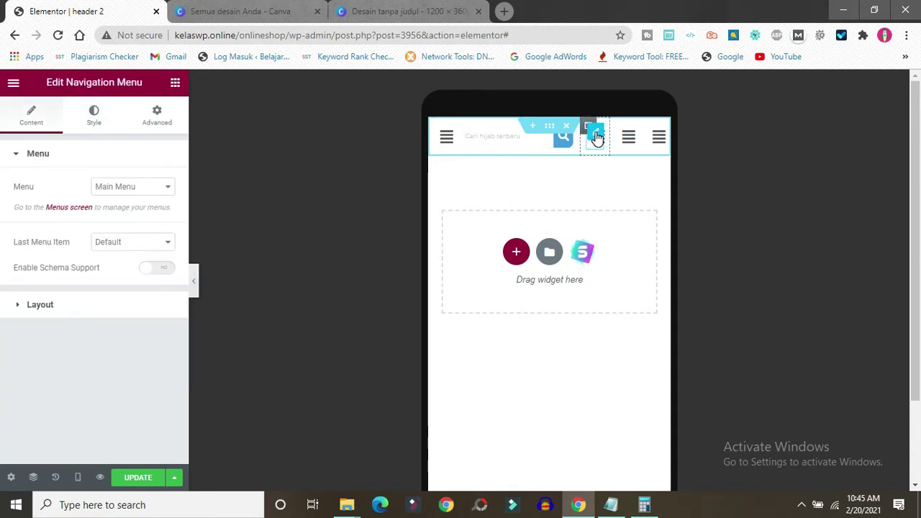
pyautogui.rightClick(596, 138)
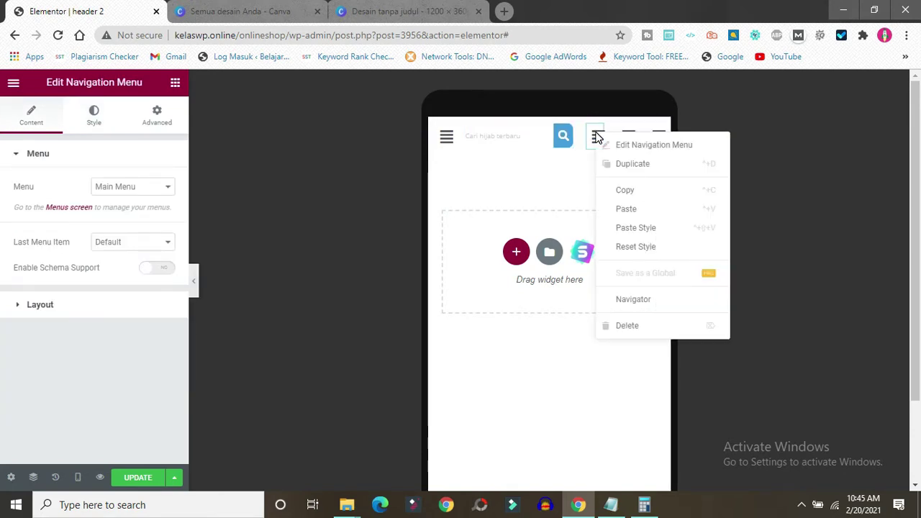
pyautogui.click(657, 328)
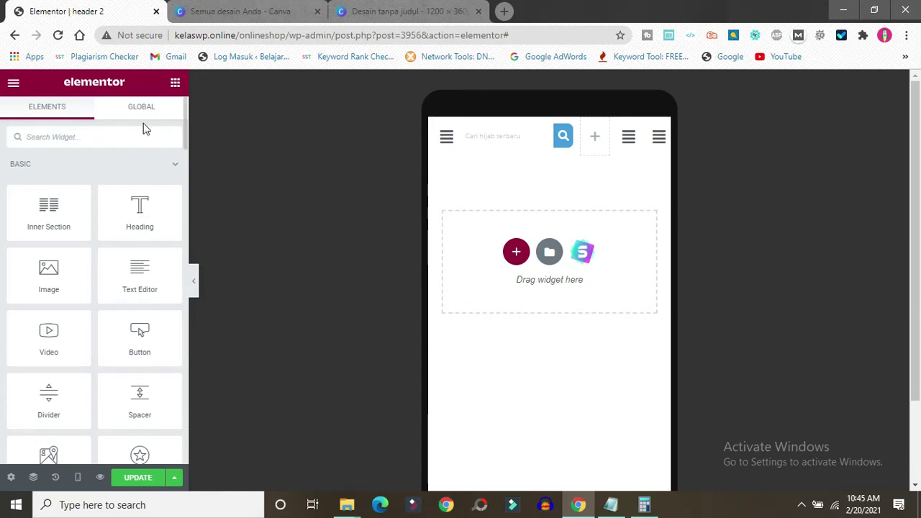
pyautogui.write('icon')
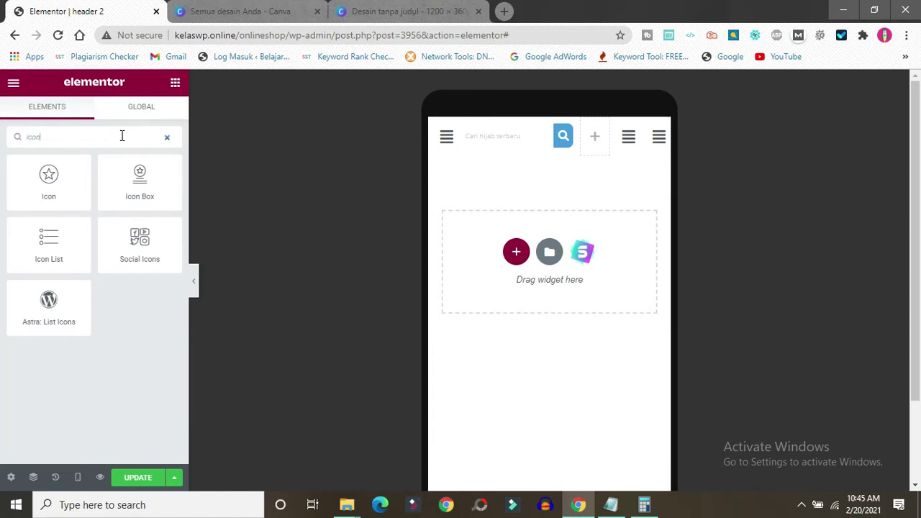
pyautogui.moveTo(48, 180); pyautogui.dragTo(596, 139)
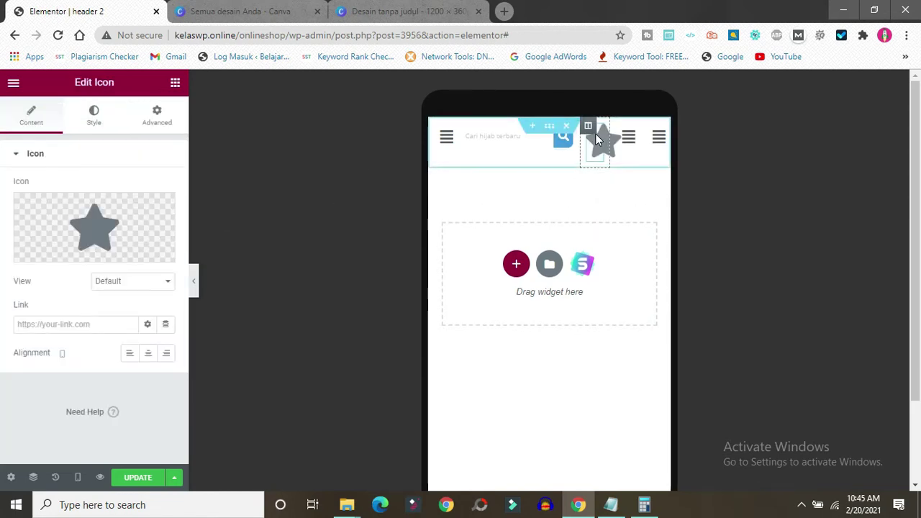
# Replace the star in the Icon widget with the outlined Heart from the icon library.
pyautogui.click(56, 260)
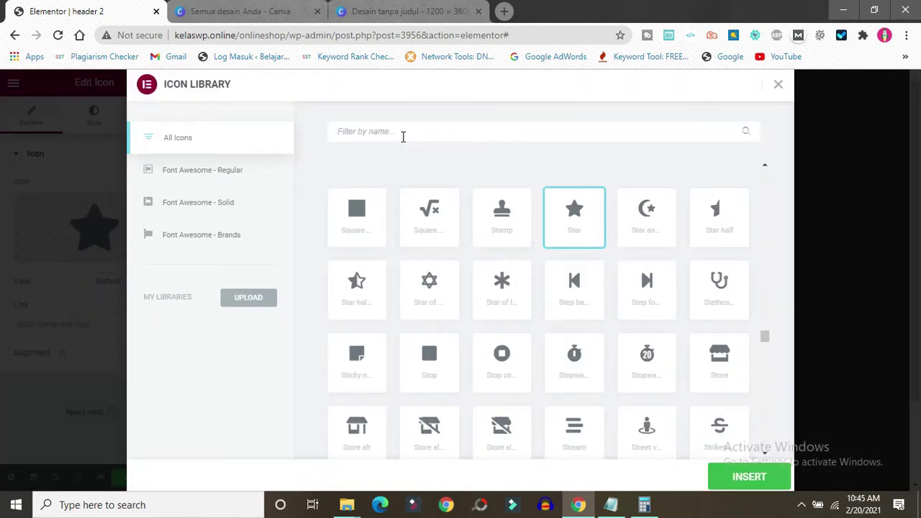
pyautogui.write('heart')
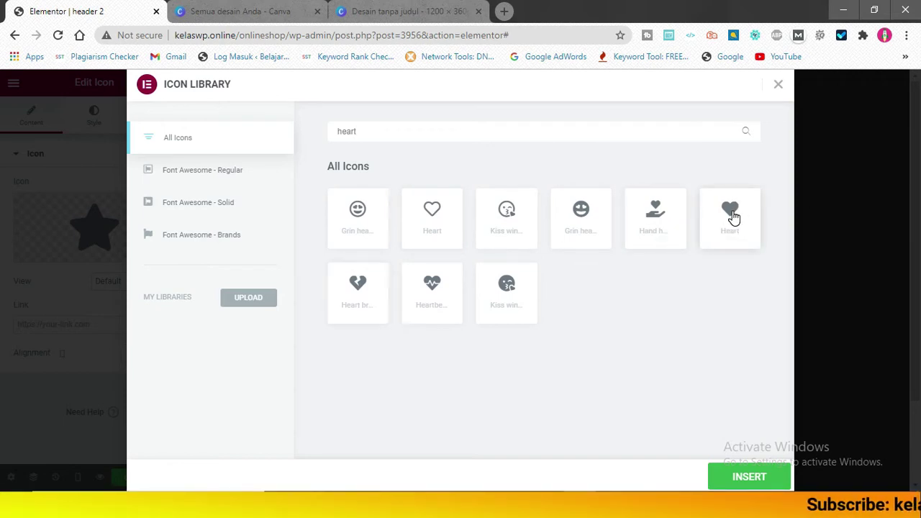
pyautogui.click(430, 219)
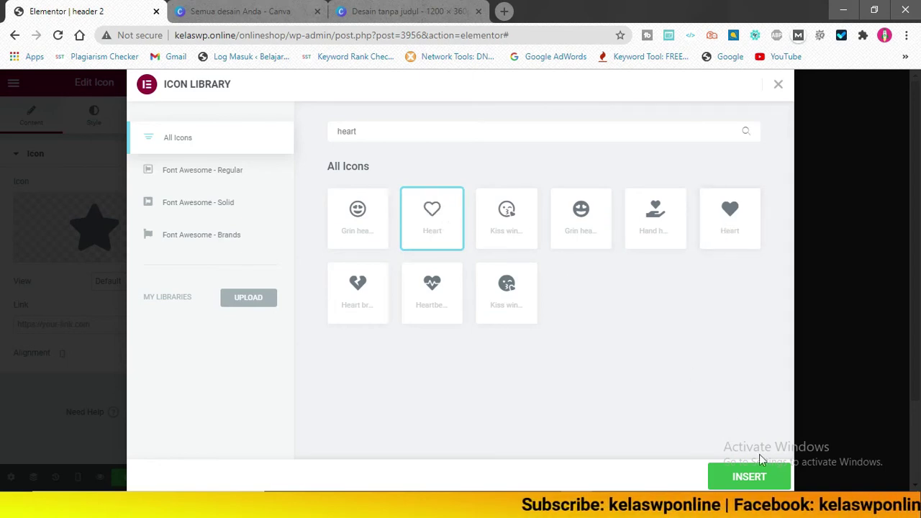
pyautogui.click(755, 478)
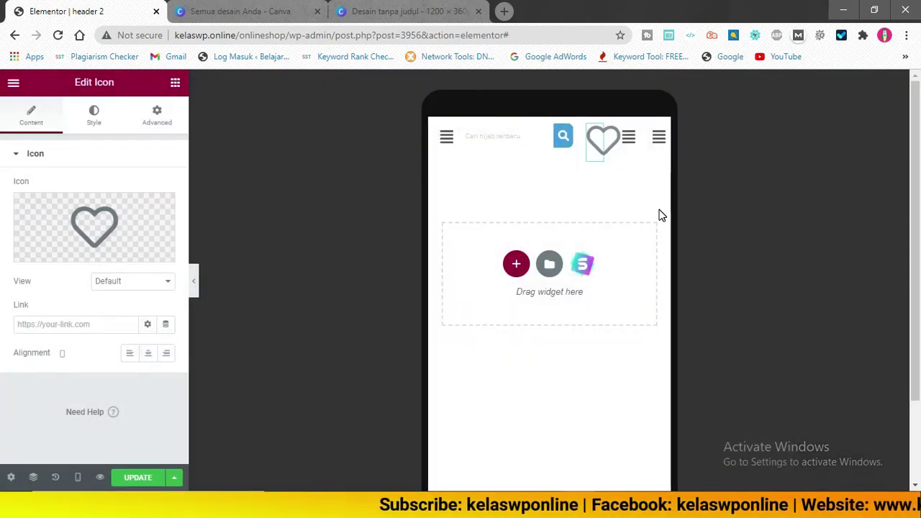
# Center-align the heart icon and set its size to 31.
pyautogui.moveTo(65, 251)
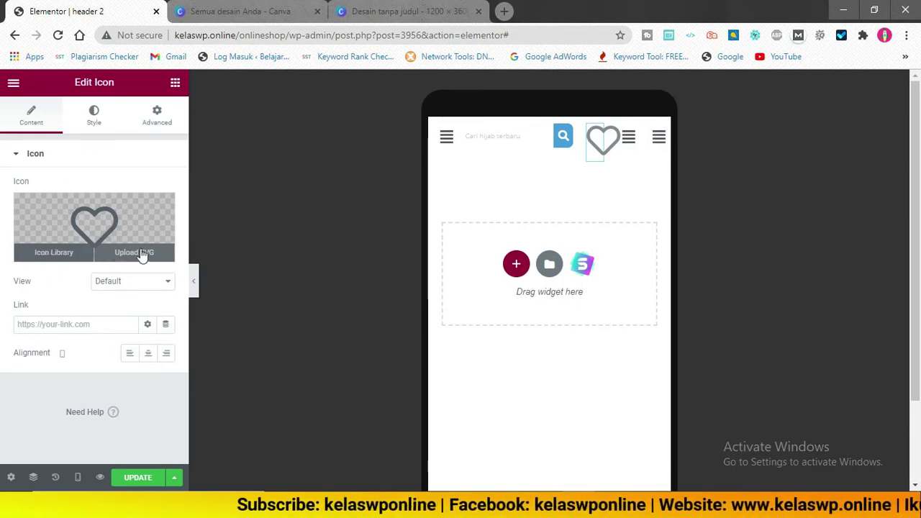
pyautogui.click(151, 353)
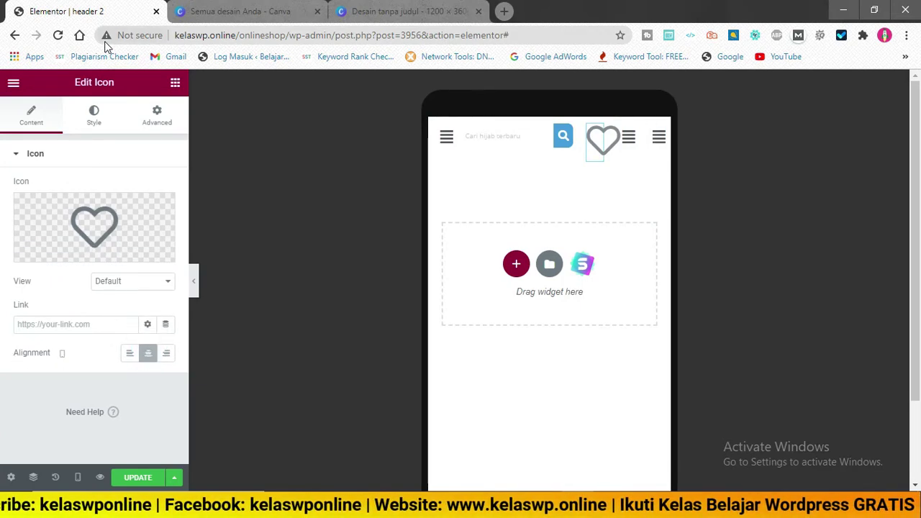
pyautogui.click(94, 118)
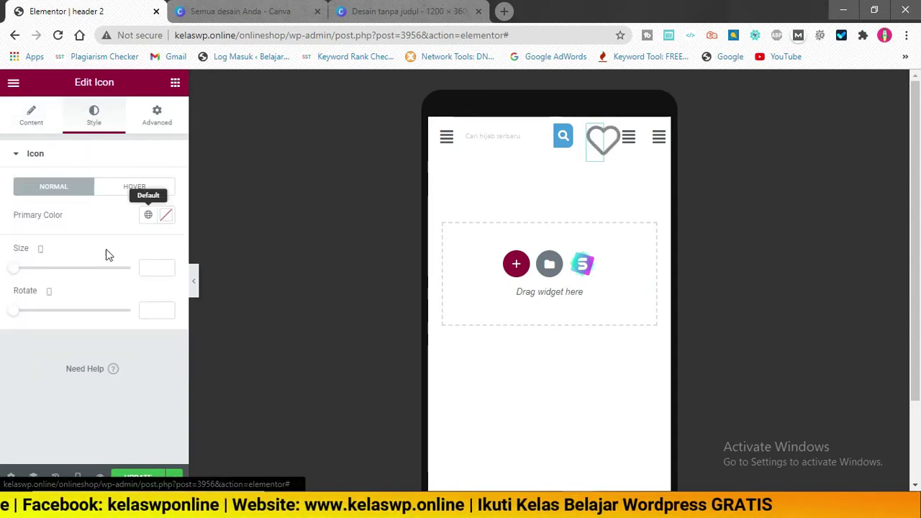
pyautogui.moveTo(16, 274); pyautogui.dragTo(26, 275)
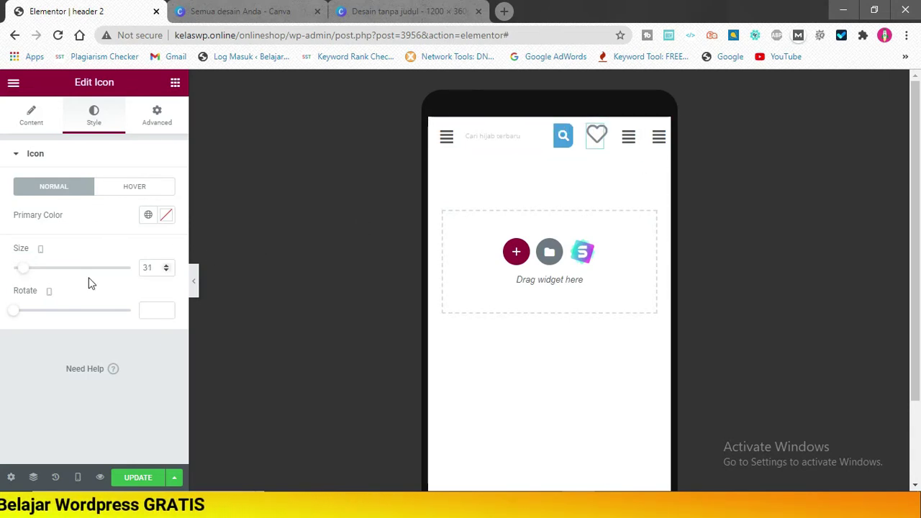
# Set the heart icon's margin to 0 px and its padding to 2 px on all sides.
pyautogui.click(154, 120)
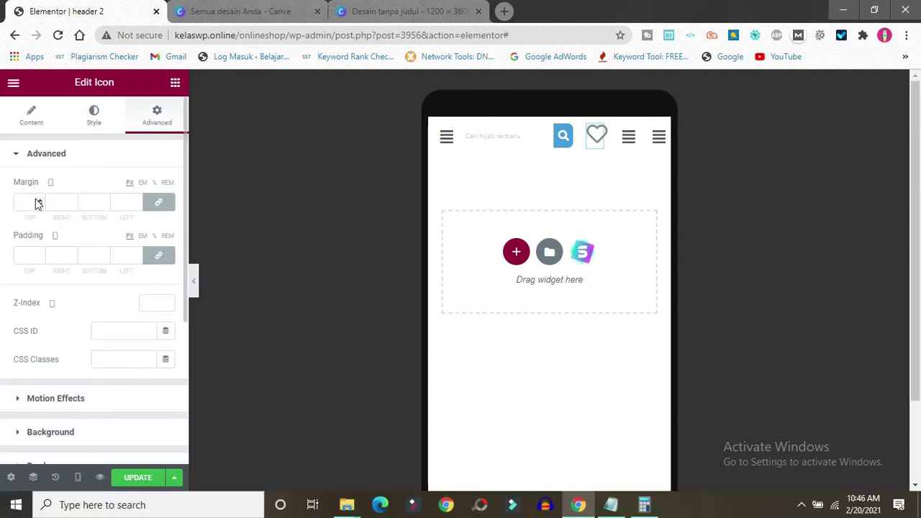
pyautogui.click(38, 200)
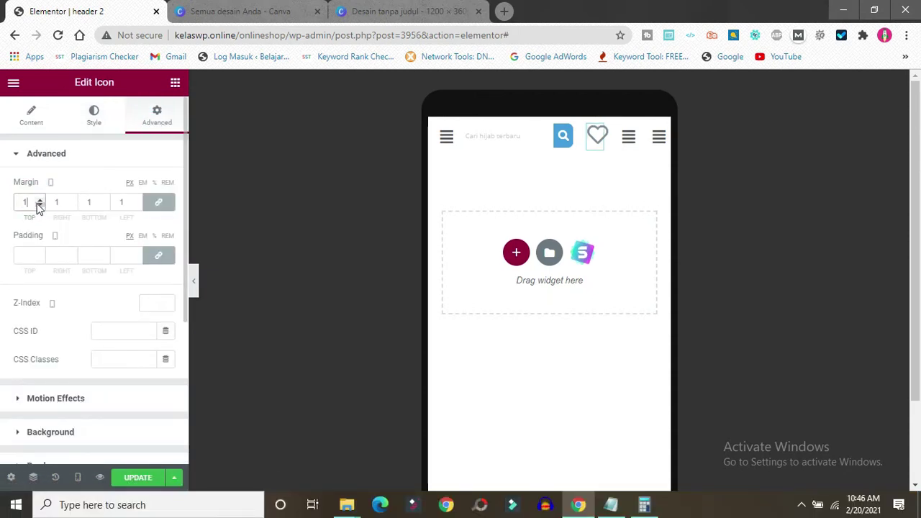
pyautogui.click(41, 205)
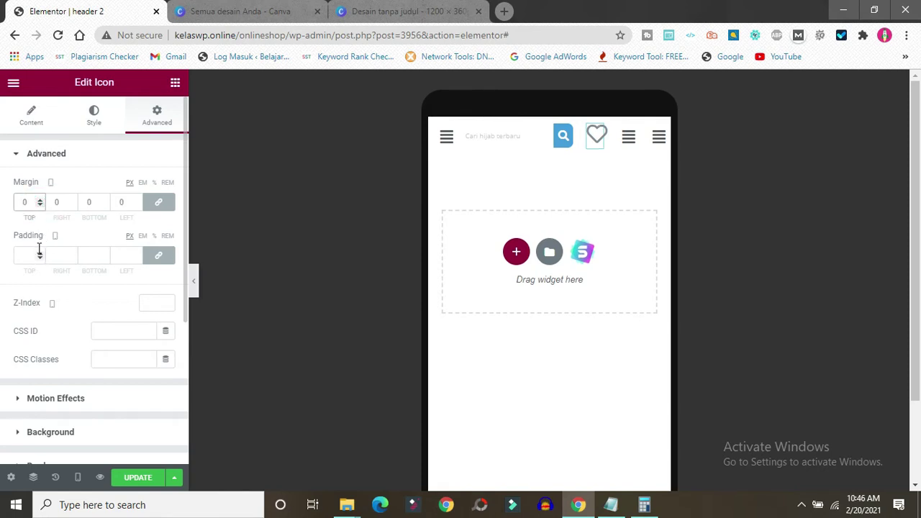
pyautogui.click(40, 253)
pyautogui.click(40, 254)
pyautogui.click(39, 253)
pyautogui.click(40, 253)
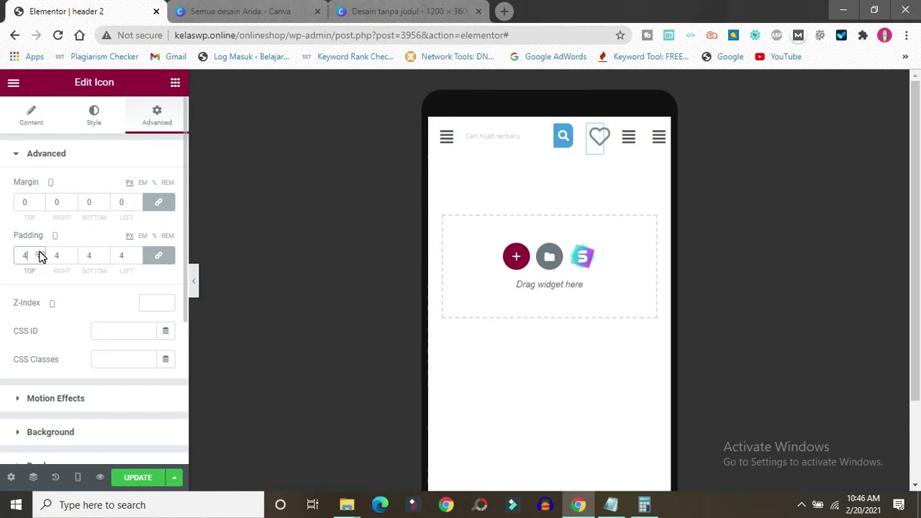
pyautogui.click(40, 259)
pyautogui.click(40, 259)
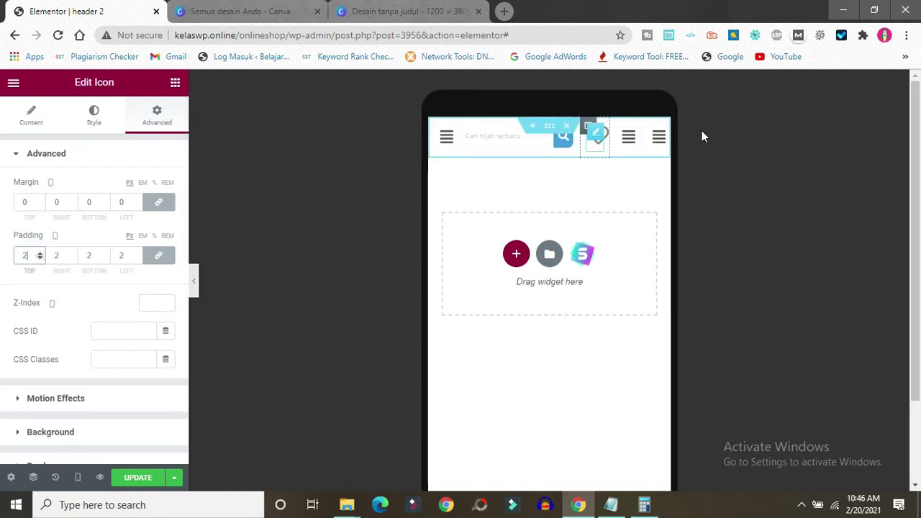
# Delete the Navigation Menu widget from the fourth column, beside the heart icon.
pyautogui.moveTo(659, 134); pyautogui.dragTo(628, 138)
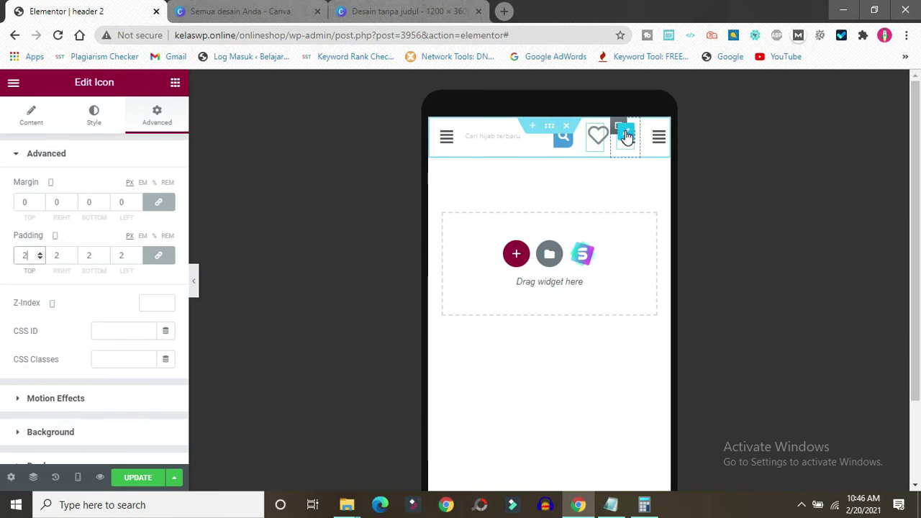
pyautogui.click(625, 132)
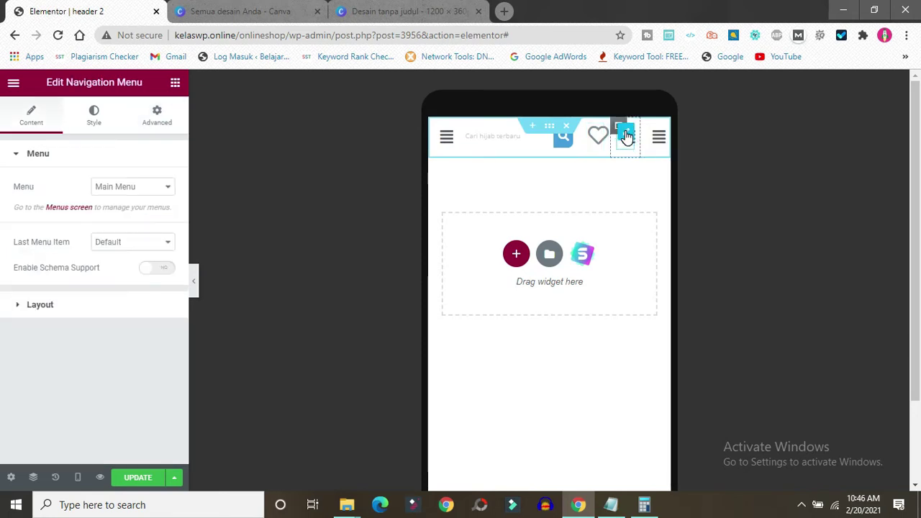
pyautogui.rightClick(625, 136)
pyautogui.click(679, 325)
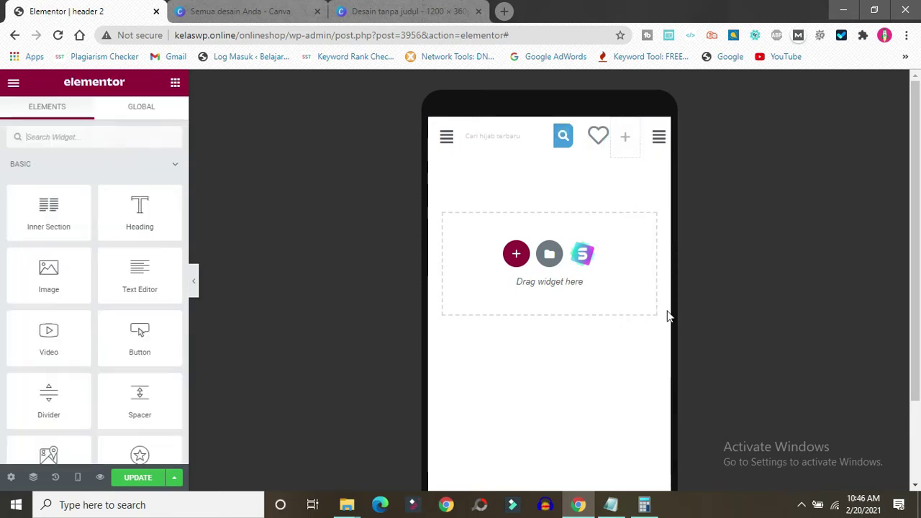
# Add an Icon widget to the empty fourth column, beside the heart icon.
pyautogui.click(88, 136)
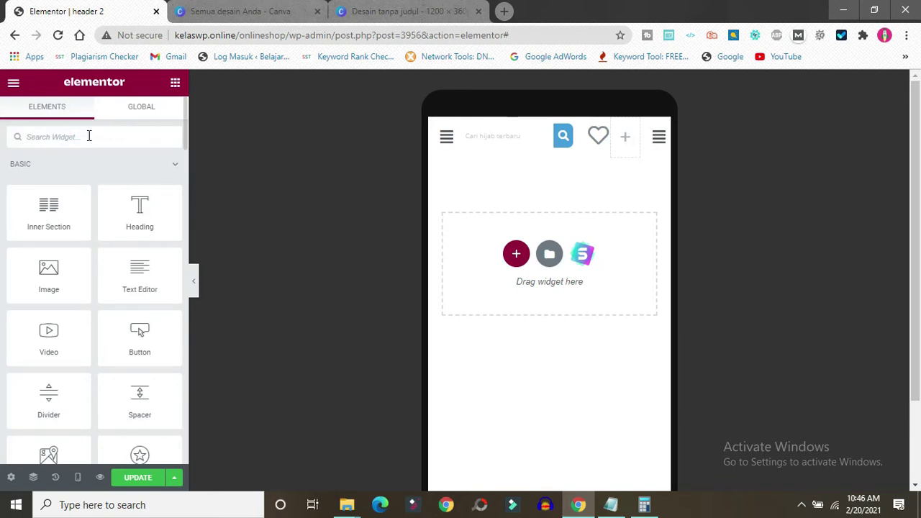
pyautogui.write('icon')
pyautogui.moveTo(41, 187); pyautogui.dragTo(618, 144)
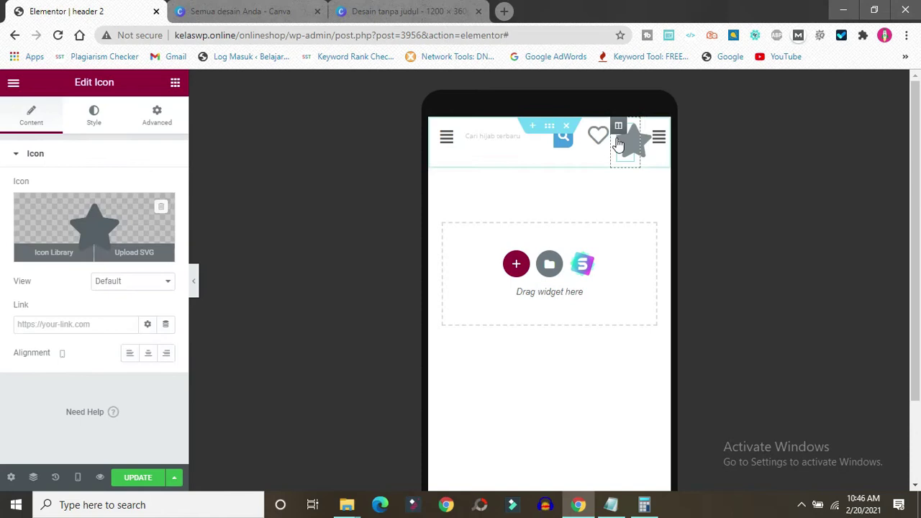
# Replace the star in the fourth column's Icon widget with the solid Envelope from the icon library.
pyautogui.click(64, 252)
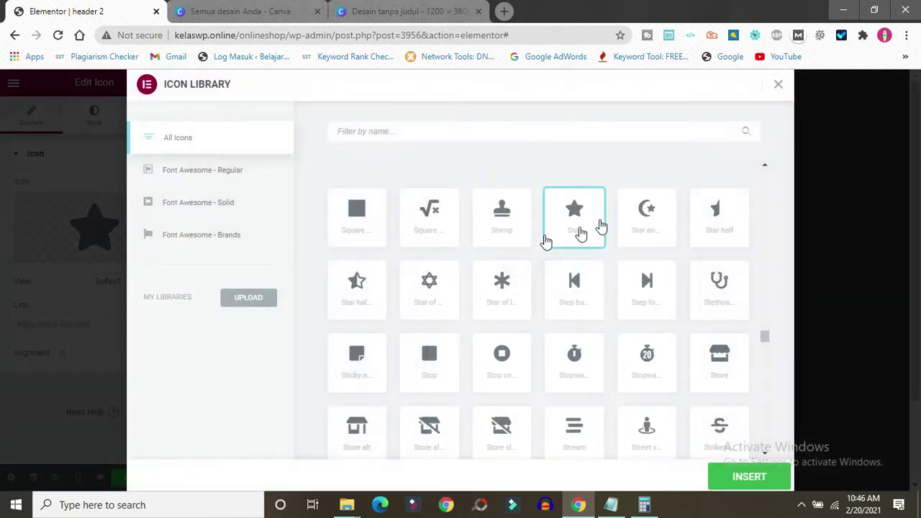
pyautogui.click(351, 136)
pyautogui.write('lop')
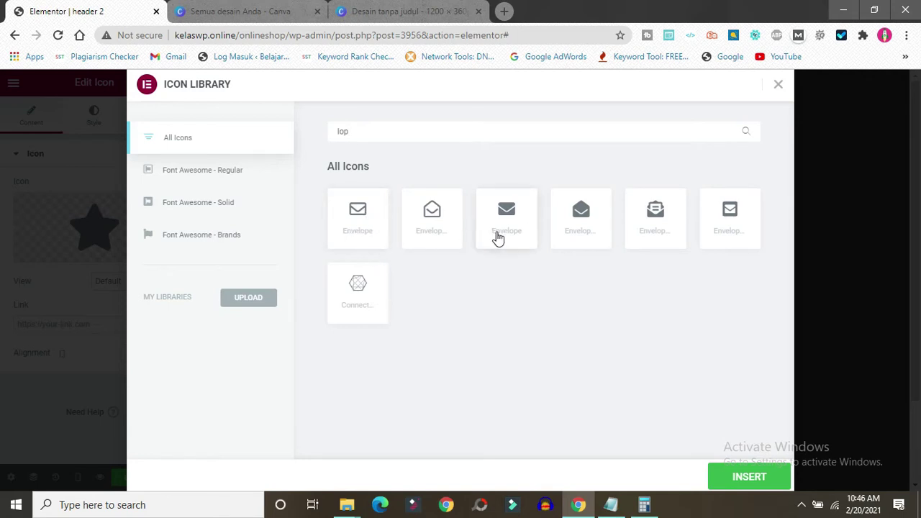
pyautogui.click(508, 220)
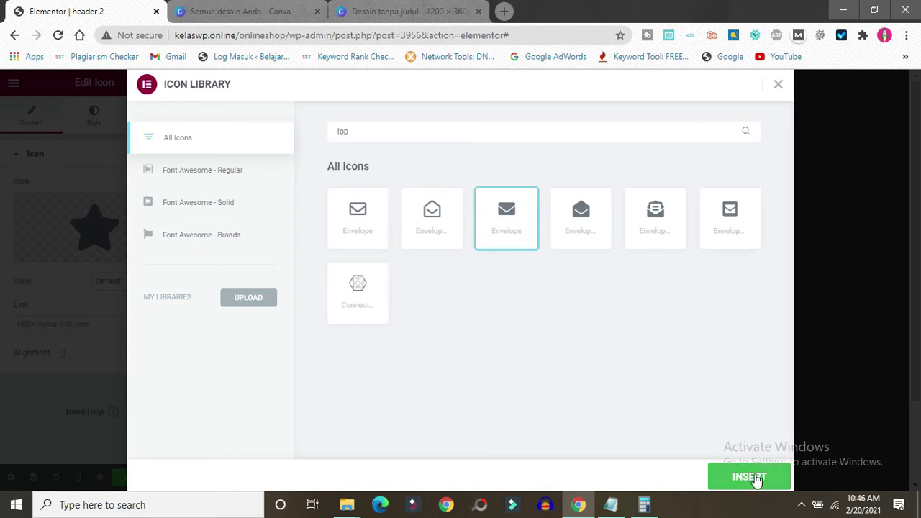
pyautogui.click(754, 478)
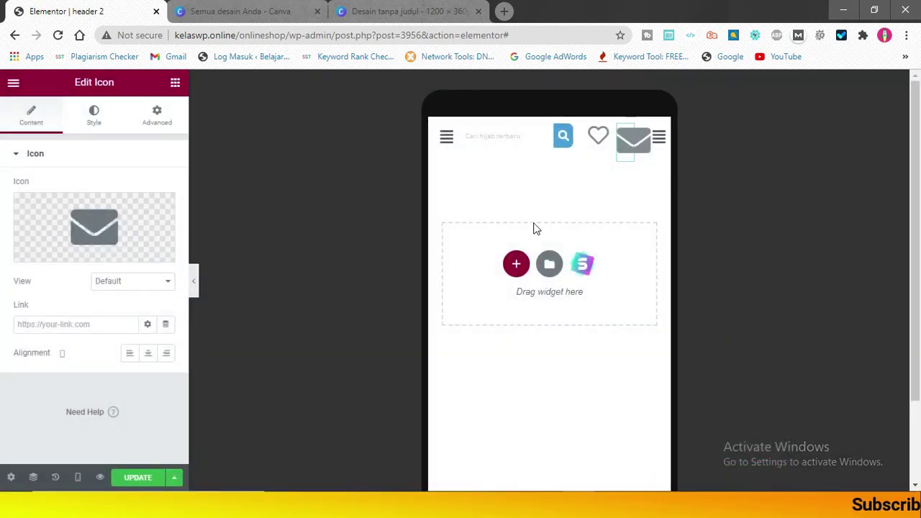
# Copy the heart icon's style onto the envelope icon.
pyautogui.rightClick(596, 135)
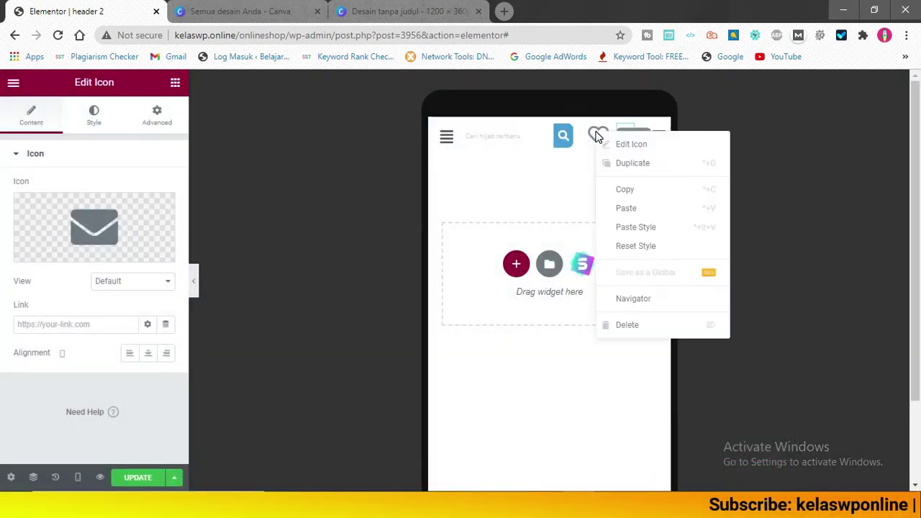
pyautogui.click(630, 189)
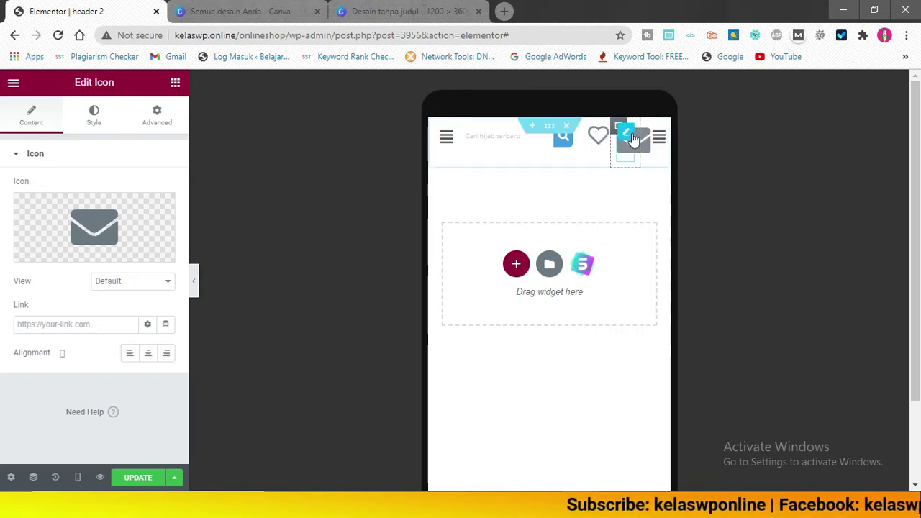
pyautogui.rightClick(633, 140)
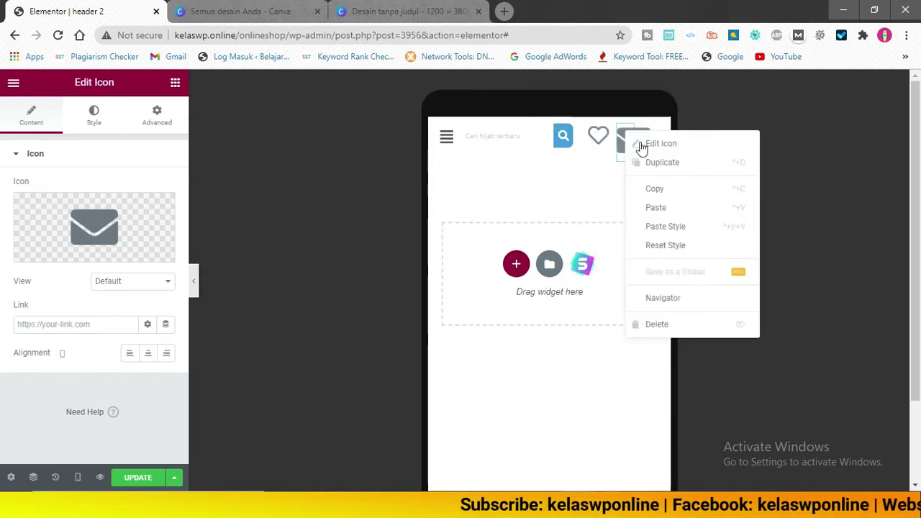
pyautogui.click(669, 229)
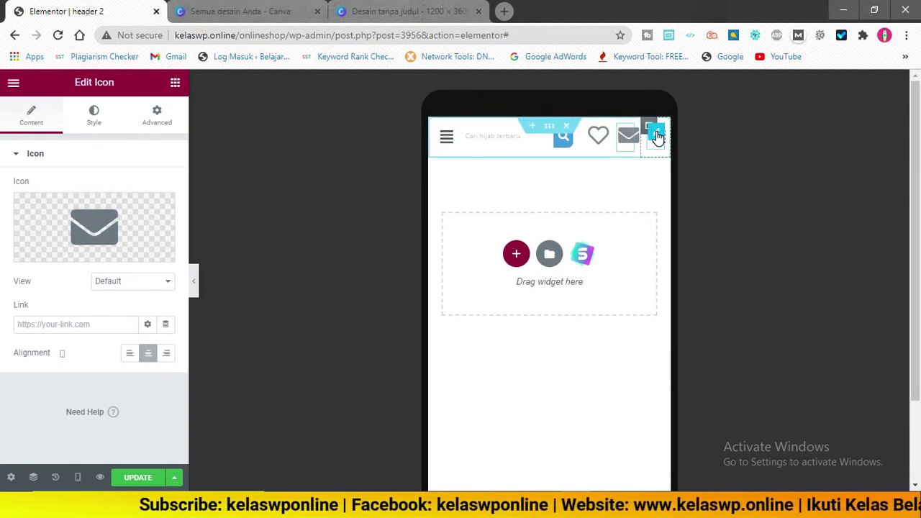
# Set the envelope icon's primary color to bright green.
pyautogui.click(95, 119)
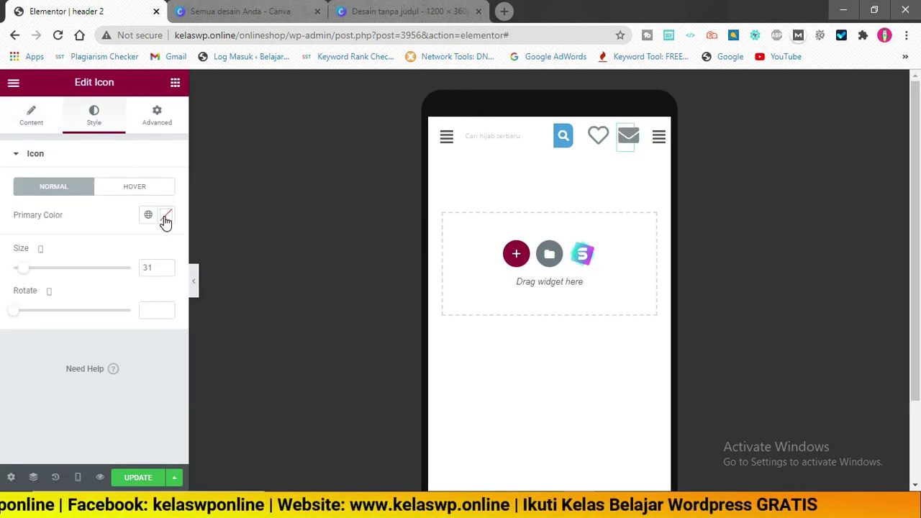
pyautogui.click(166, 218)
pyautogui.moveTo(184, 323); pyautogui.dragTo(190, 285)
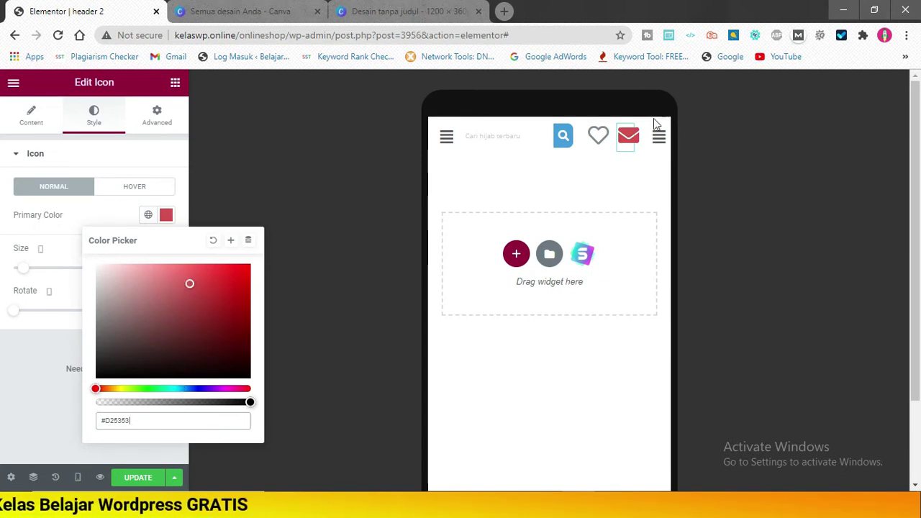
pyautogui.click(149, 388)
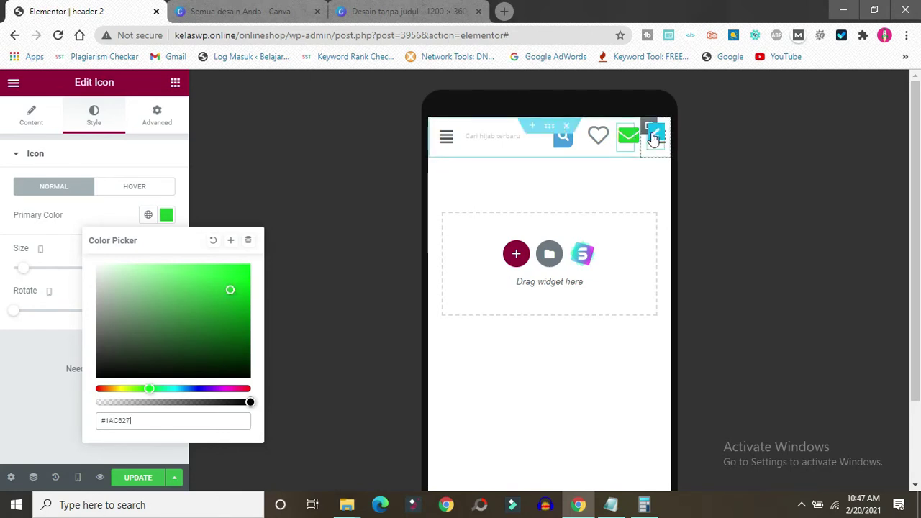
# Delete the Navigation Menu widget from the fifth column and put an Icon widget in its place.
pyautogui.rightClick(659, 137)
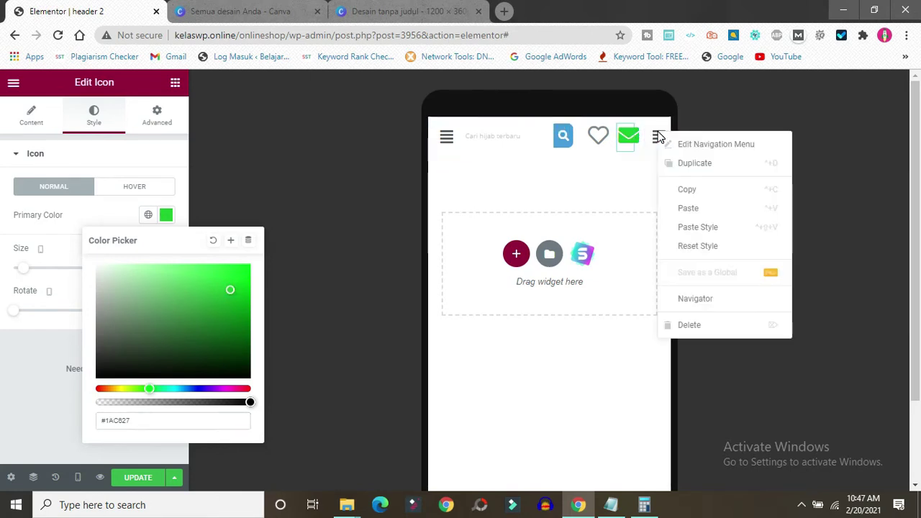
pyautogui.click(695, 332)
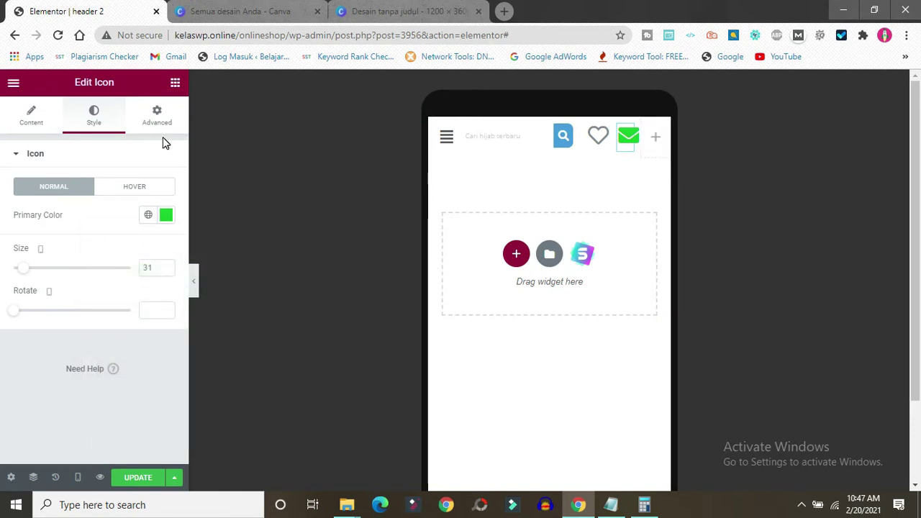
pyautogui.click(172, 86)
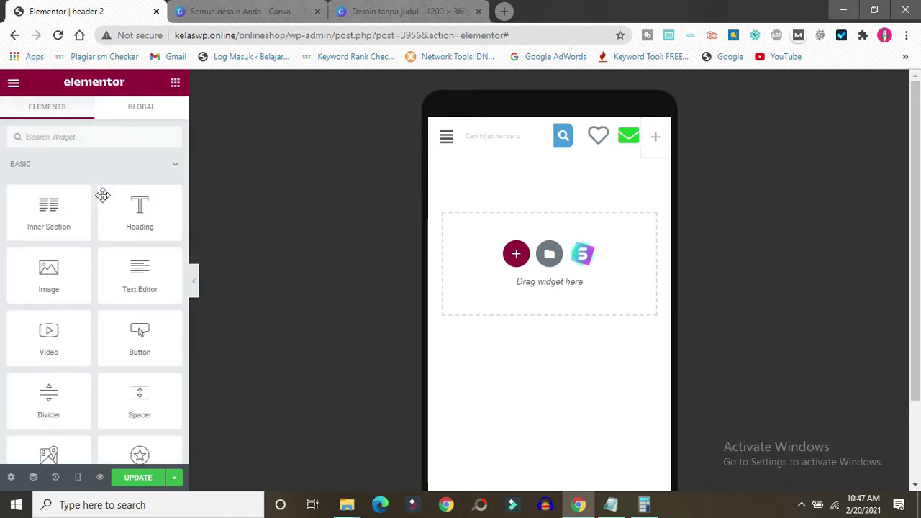
pyautogui.click(78, 136)
pyautogui.write('icon')
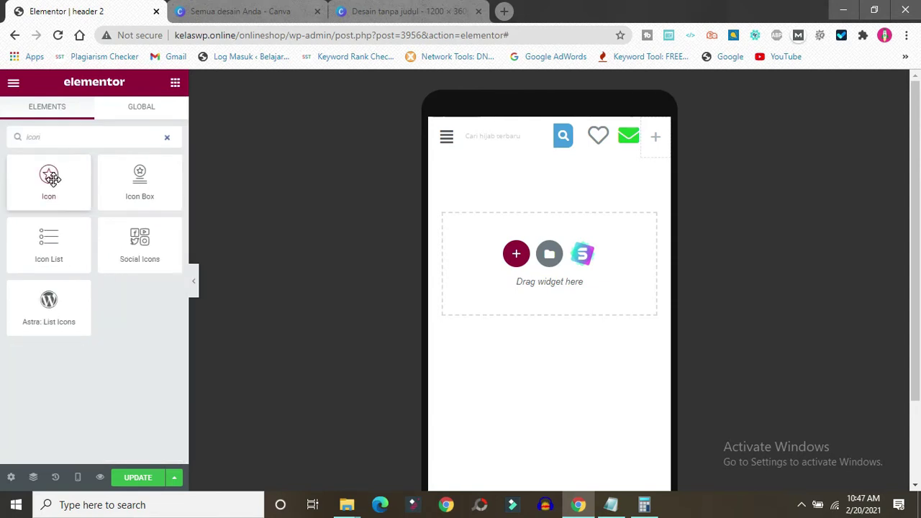
pyautogui.moveTo(52, 179); pyautogui.dragTo(658, 138)
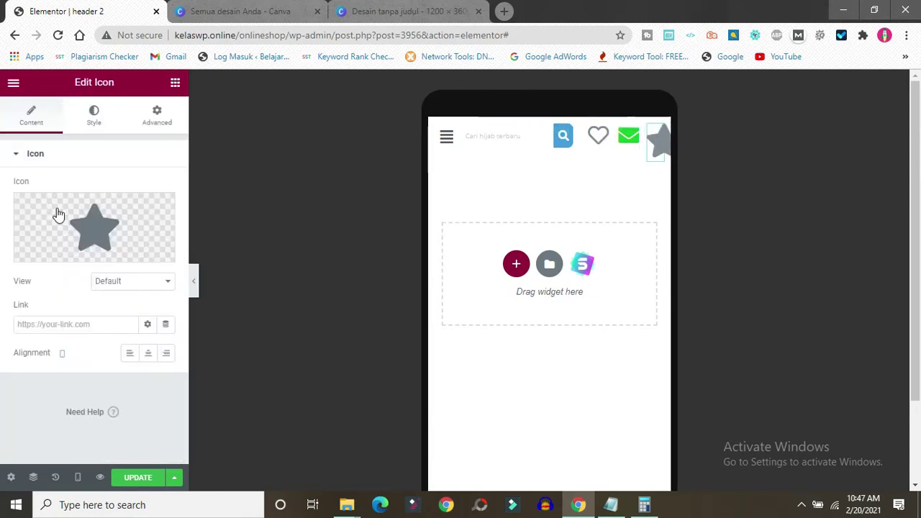
# Replace the star in the fifth column's Icon widget with the solid Bell from the icon library.
pyautogui.click(41, 250)
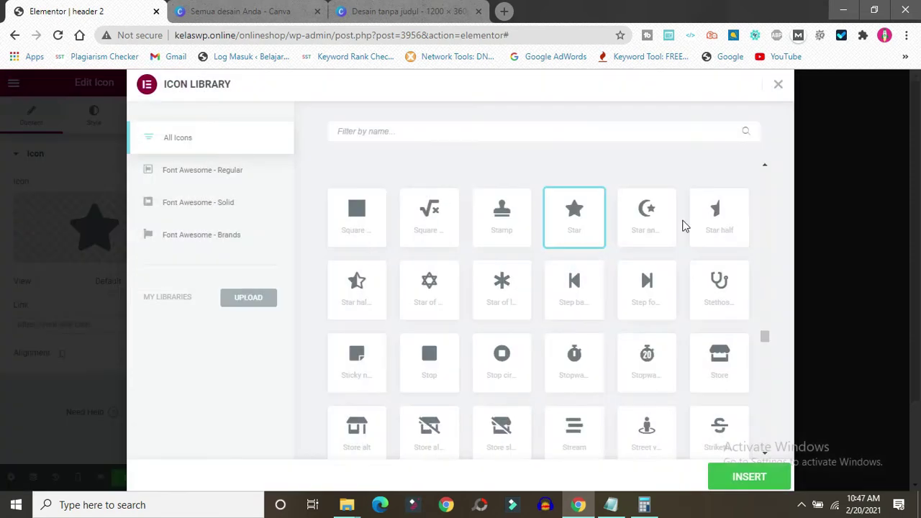
pyautogui.click(393, 131)
pyautogui.write('bel')
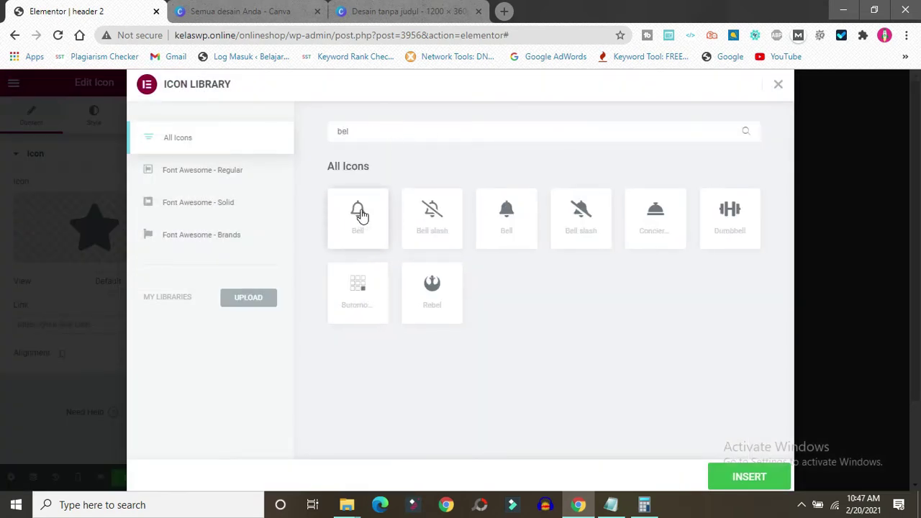
pyautogui.click(511, 223)
pyautogui.click(747, 478)
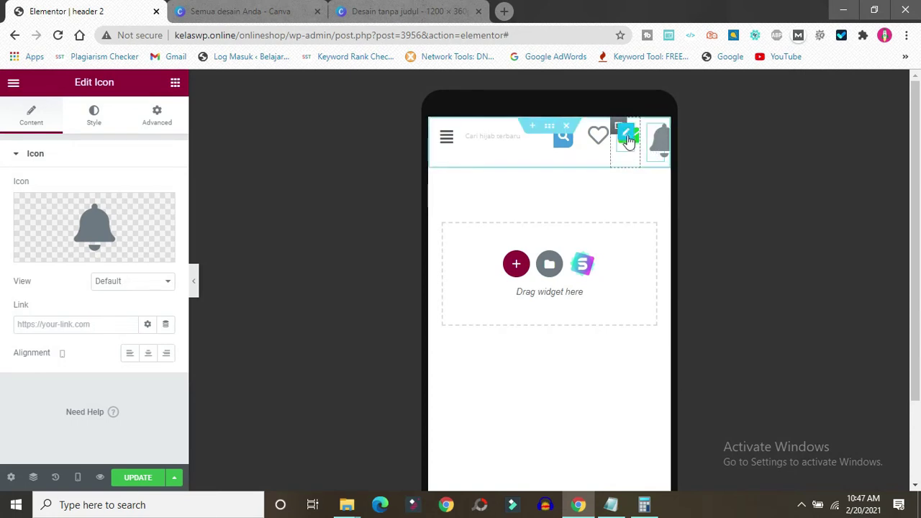
# Copy the envelope icon's style onto the bell icon.
pyautogui.rightClick(627, 137)
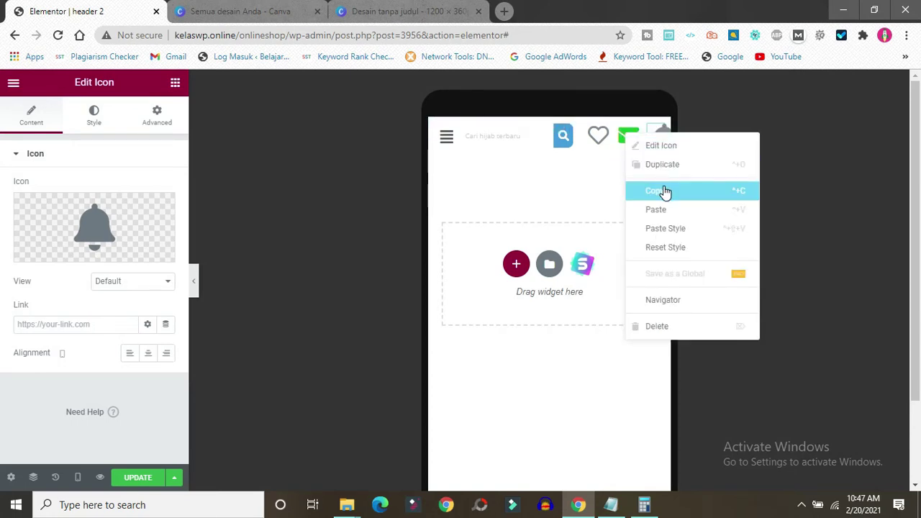
pyautogui.click(664, 189)
pyautogui.rightClick(657, 137)
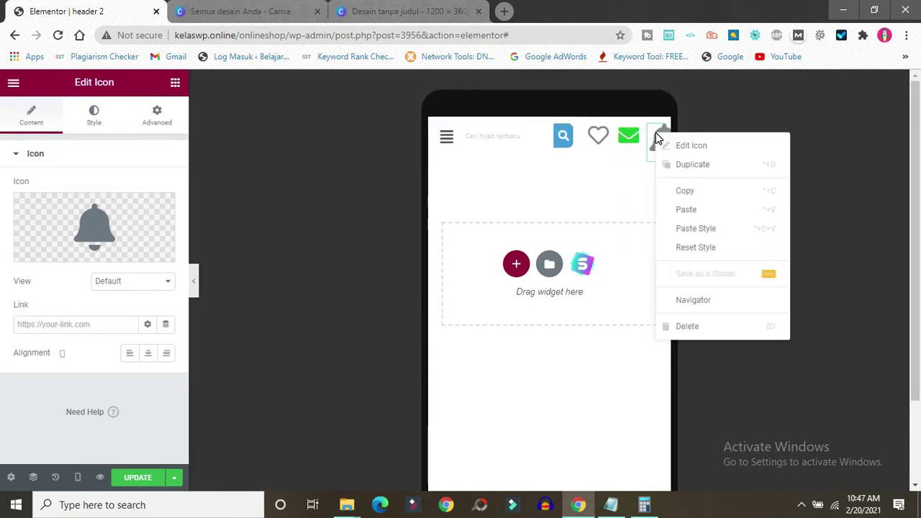
pyautogui.click(701, 232)
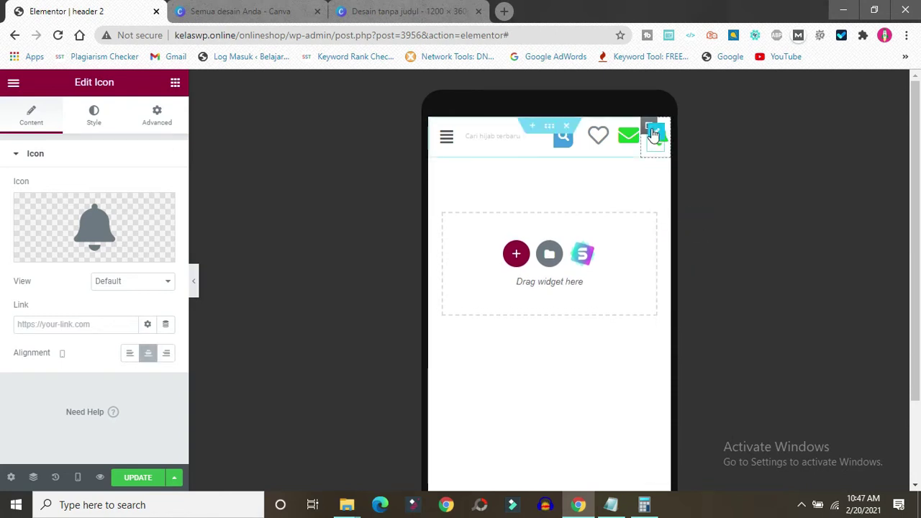
# Set the bell icon's primary color to a magenta pink.
pyautogui.click(94, 121)
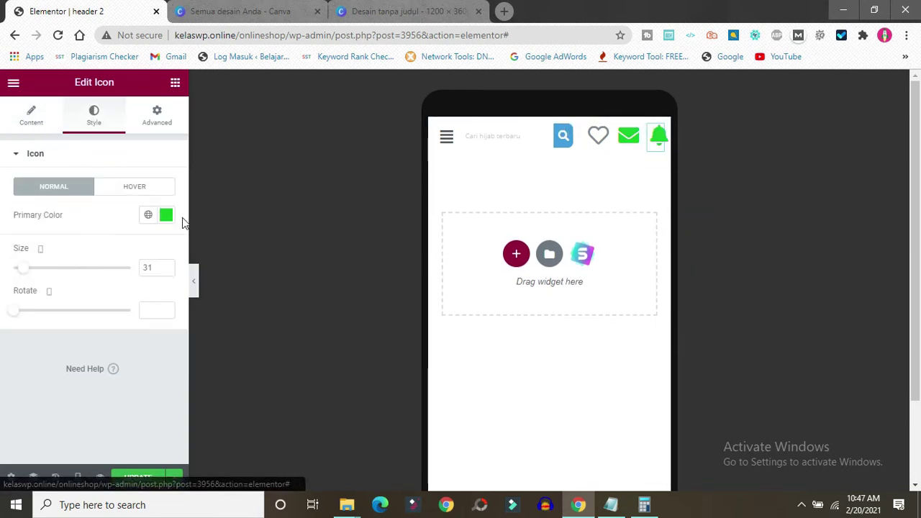
pyautogui.click(166, 217)
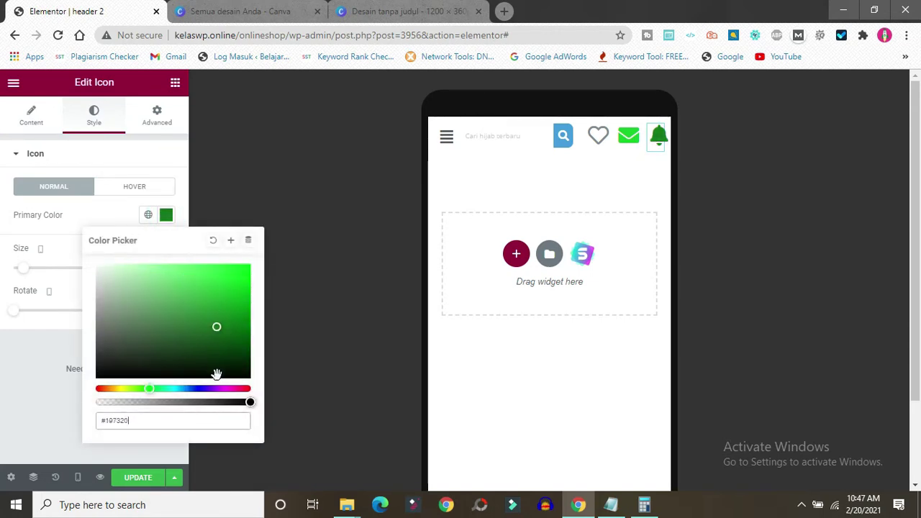
pyautogui.click(235, 389)
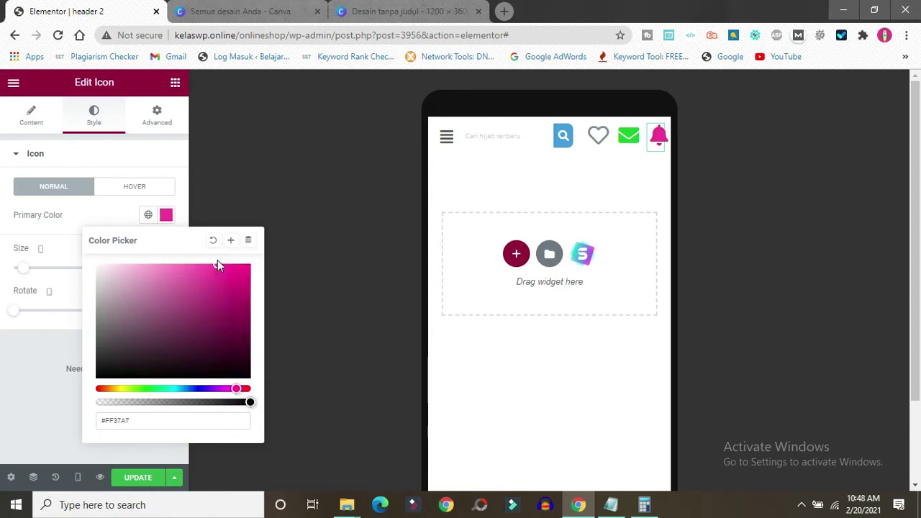
pyautogui.moveTo(209, 268); pyautogui.dragTo(210, 280)
pyautogui.click(727, 200)
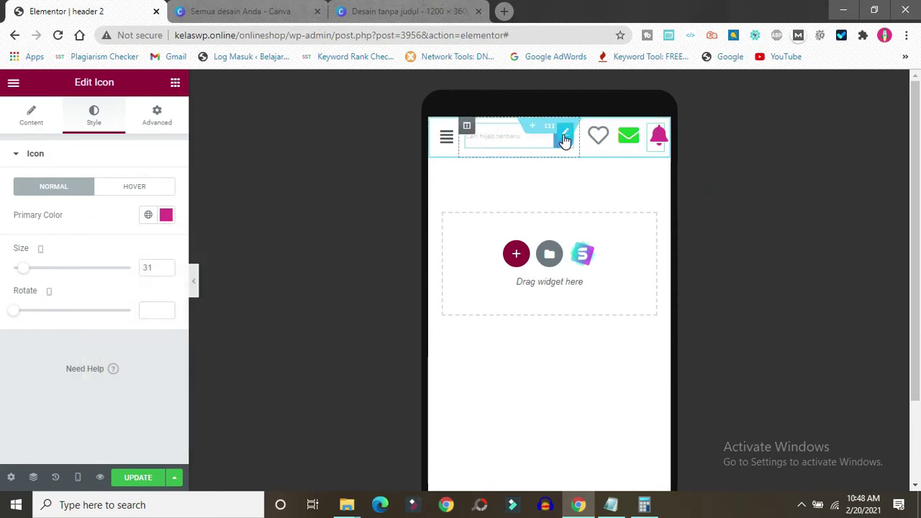
# Set the search box's input text size to 12 px and update the header template.
pyautogui.click(472, 137)
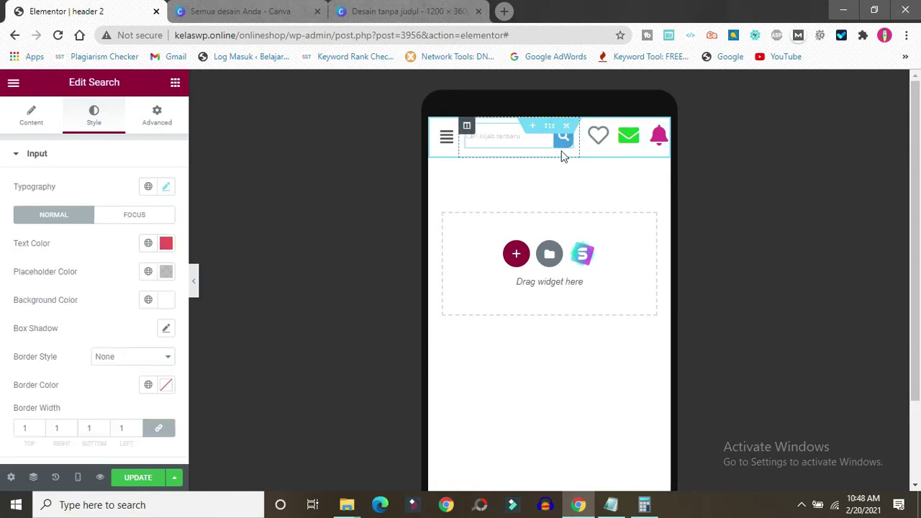
pyautogui.click(166, 186)
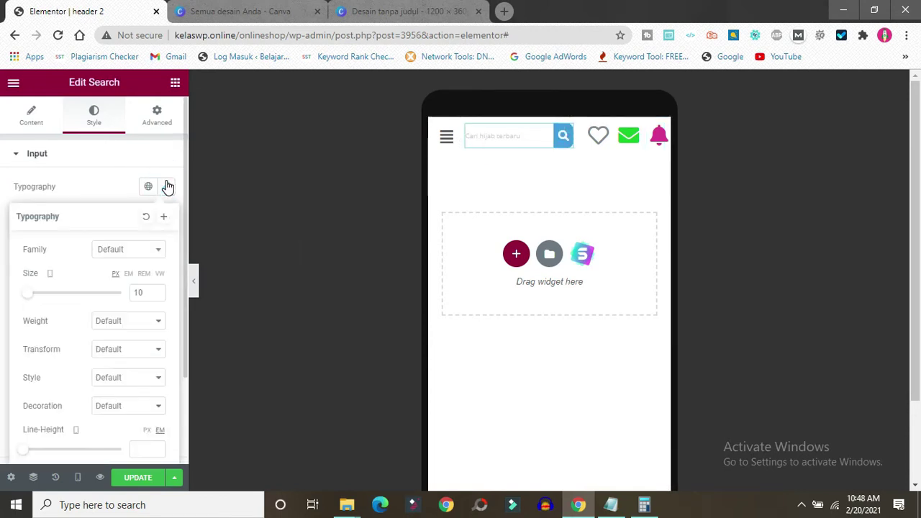
pyautogui.click(157, 292)
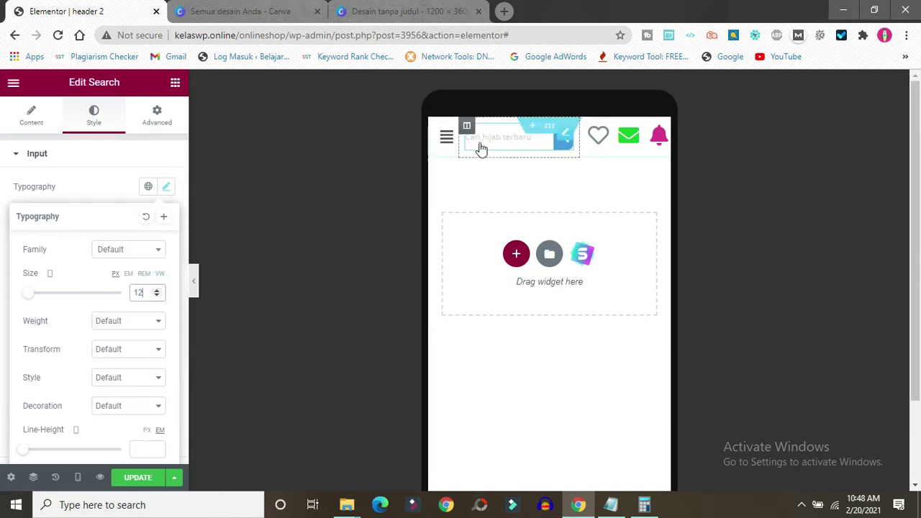
pyautogui.click(138, 480)
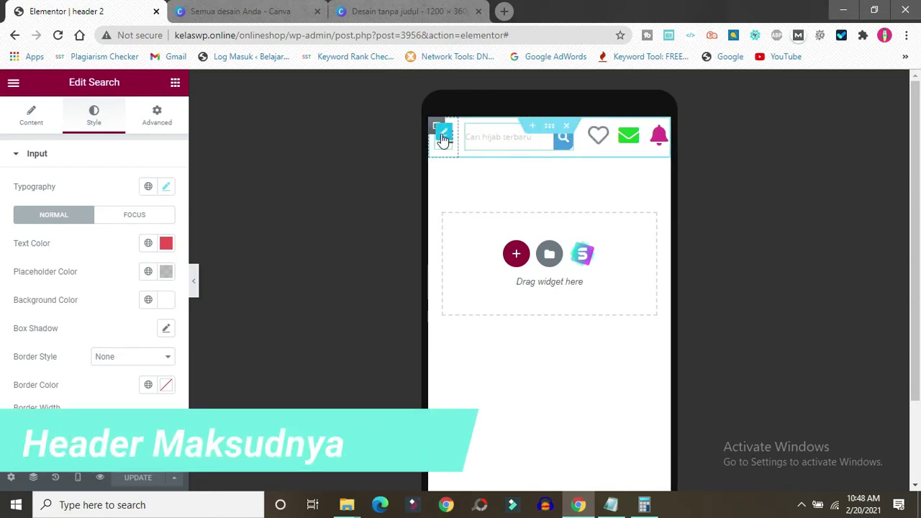
# Enable Sticky Header Effects on the header section and restrict them to Mobile by removing Desktop and Tablet.
pyautogui.click(550, 131)
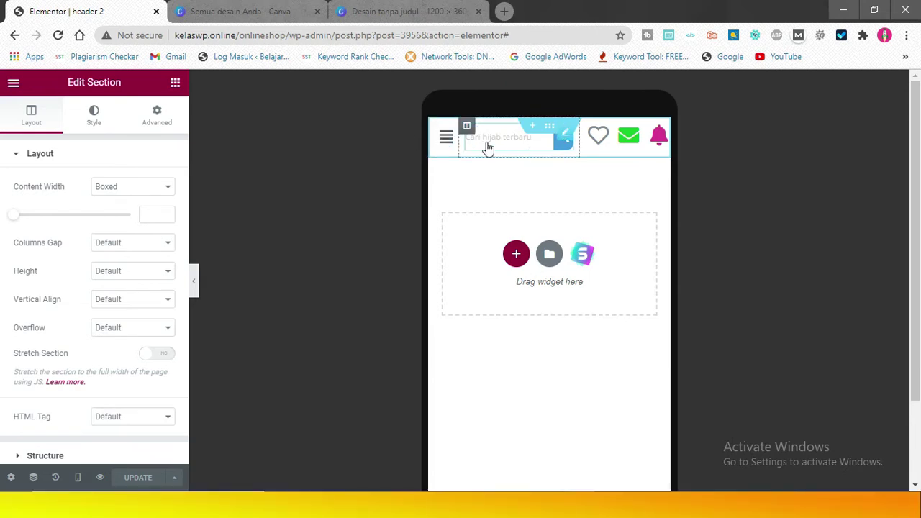
pyautogui.click(157, 115)
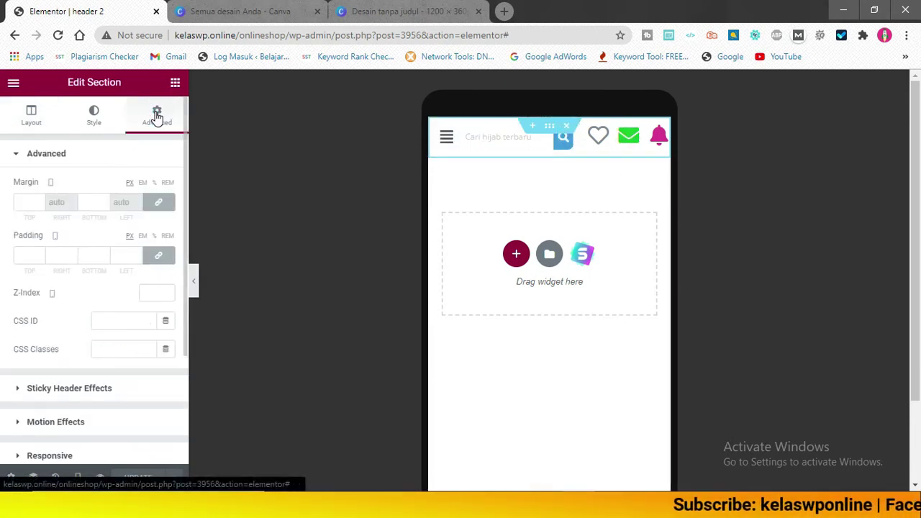
pyautogui.click(12, 156)
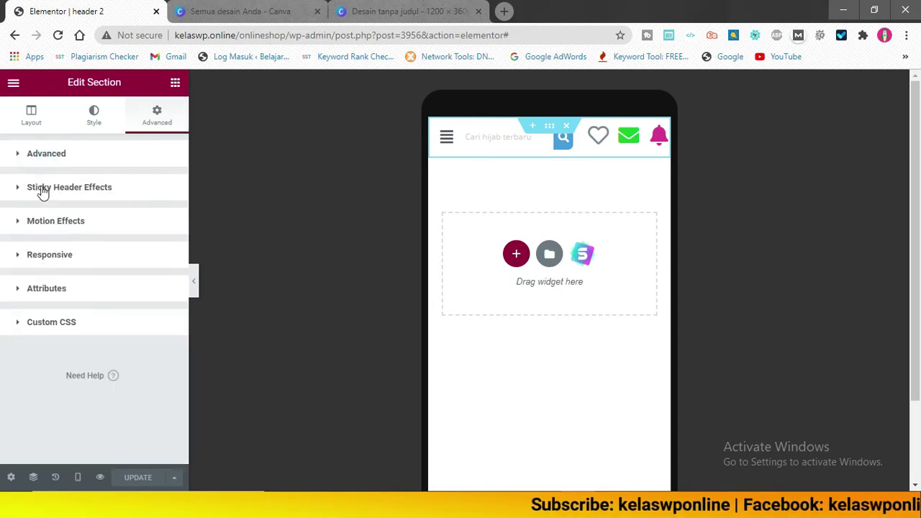
pyautogui.click(28, 187)
pyautogui.click(163, 223)
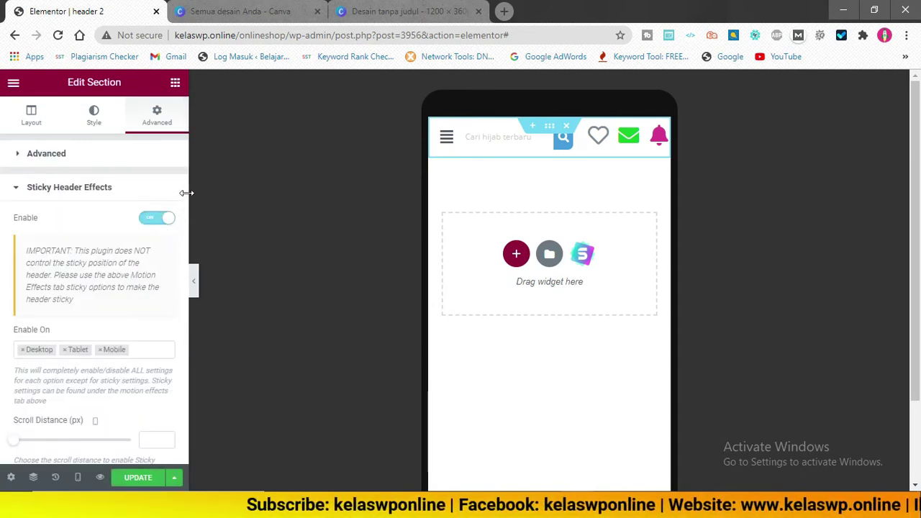
pyautogui.click(23, 350)
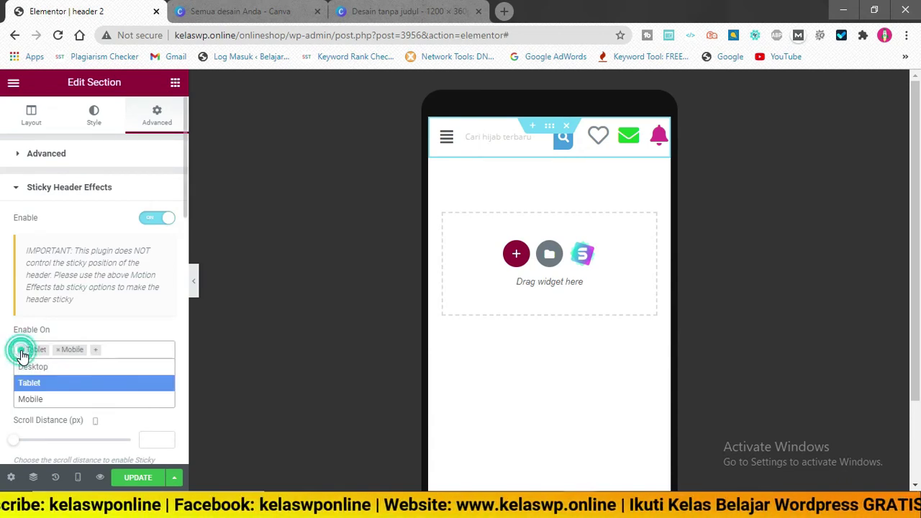
pyautogui.click(22, 350)
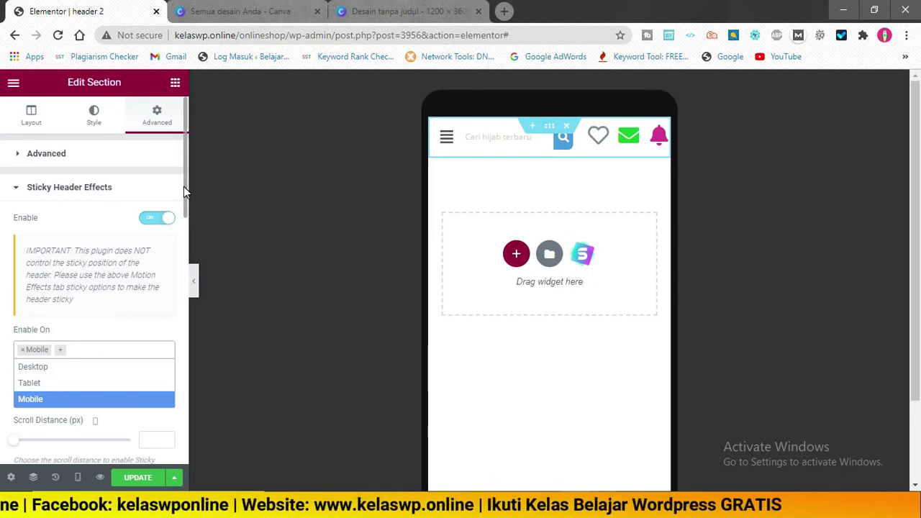
# Set the sticky effect's scroll distance to 20 px and update the header template.
pyautogui.moveTo(185, 185); pyautogui.dragTo(184, 259)
pyautogui.click(144, 230)
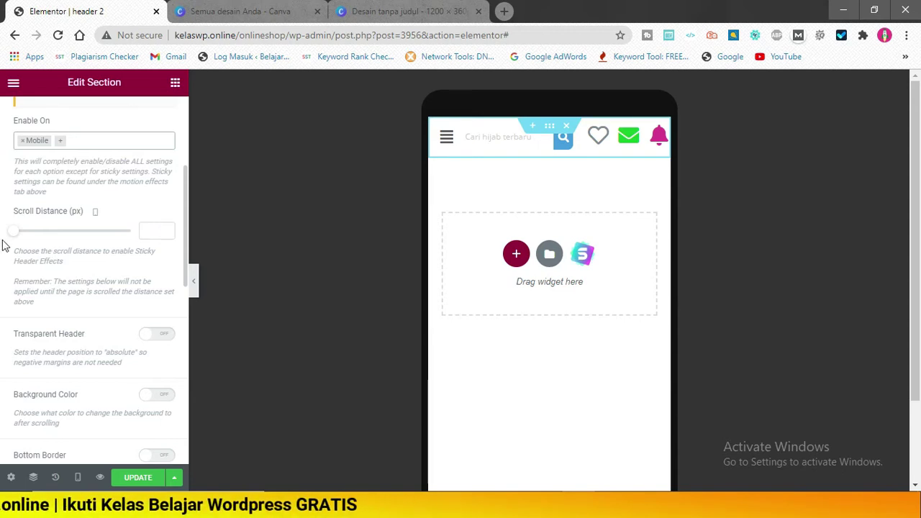
pyautogui.click(145, 233)
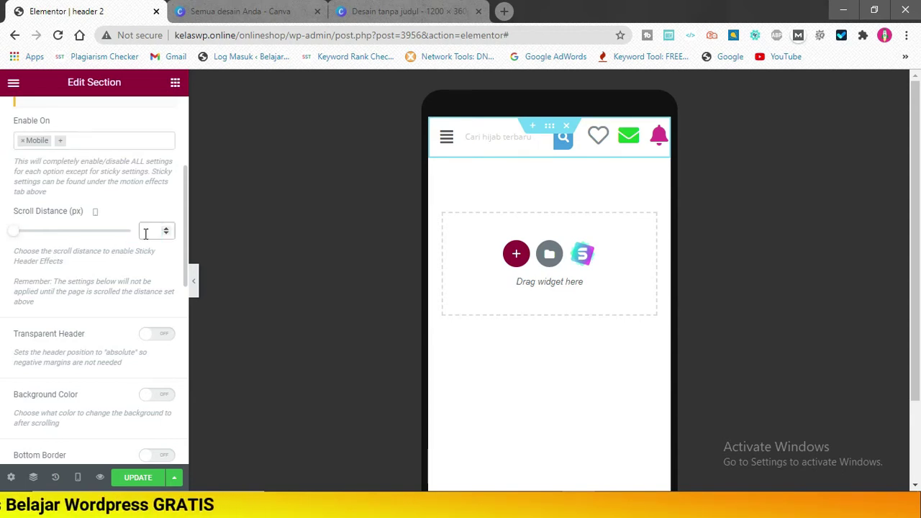
pyautogui.write('20')
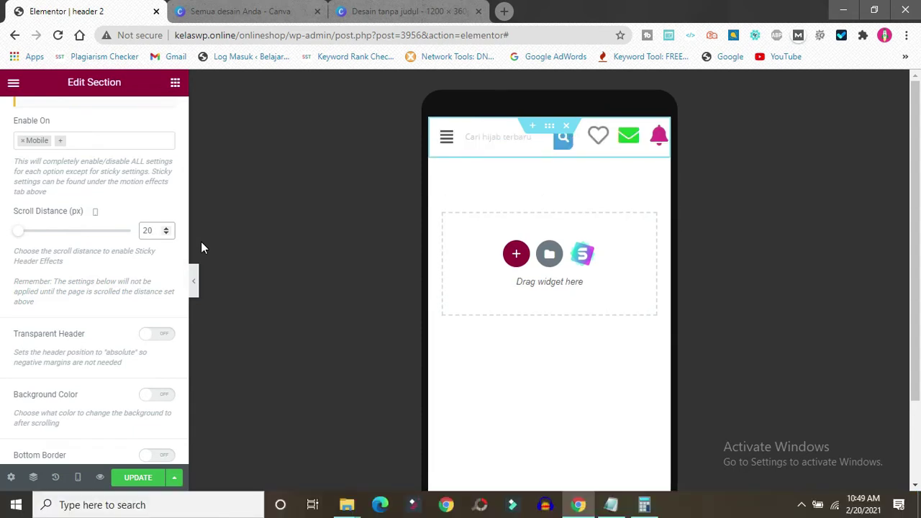
pyautogui.click(137, 478)
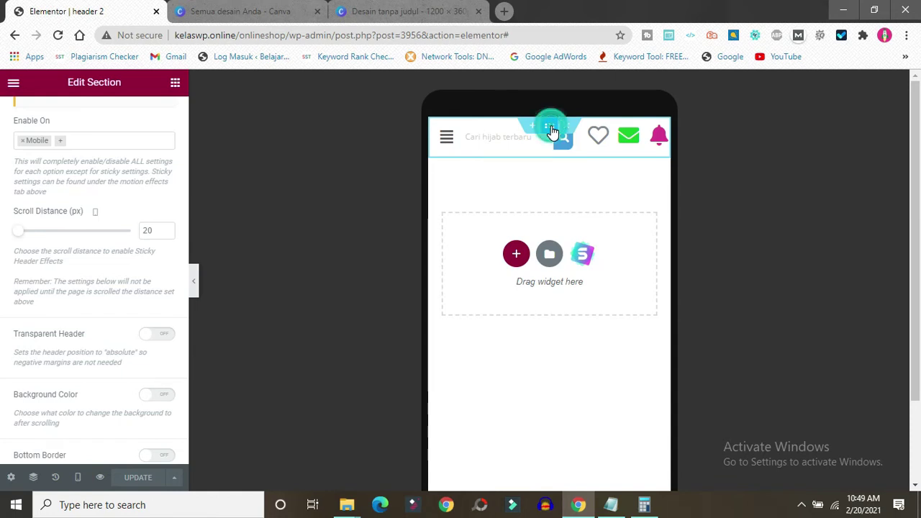
# Give the header section a classic light pink background color and update the template.
pyautogui.rightClick(552, 133)
pyautogui.click(580, 139)
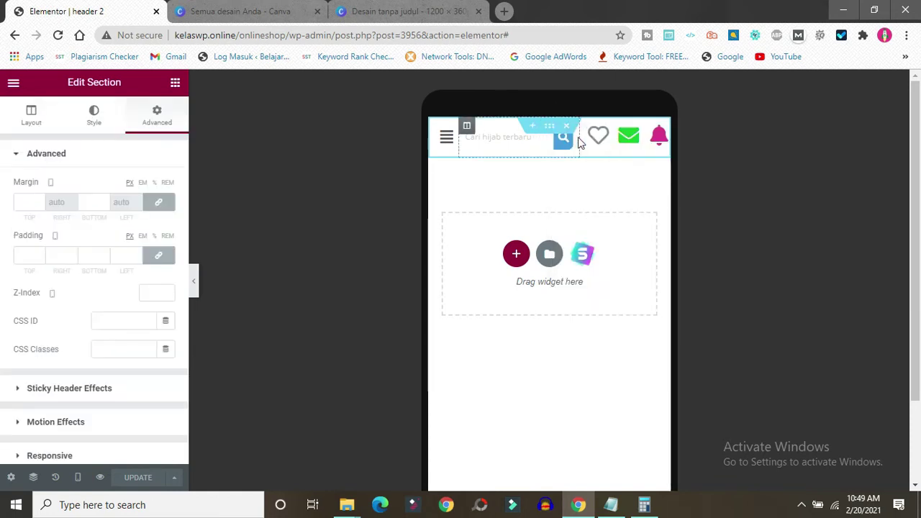
pyautogui.click(92, 121)
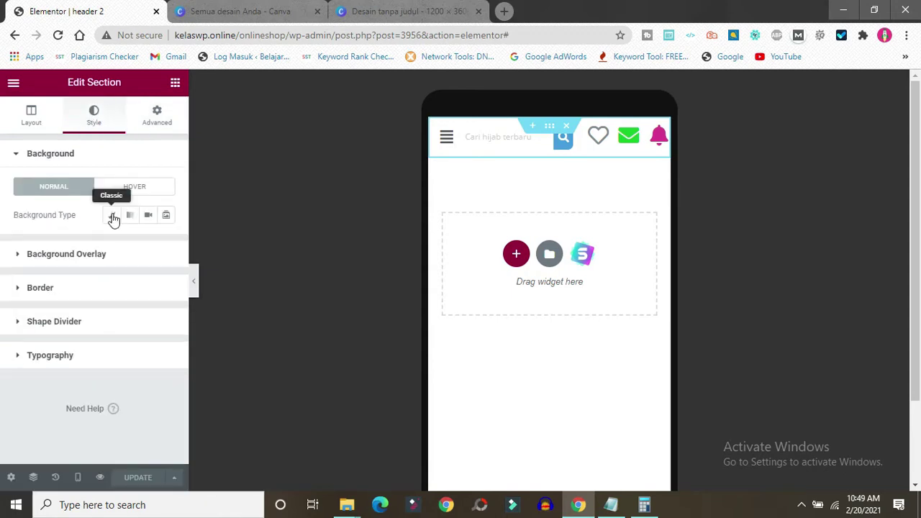
pyautogui.click(112, 215)
pyautogui.click(167, 245)
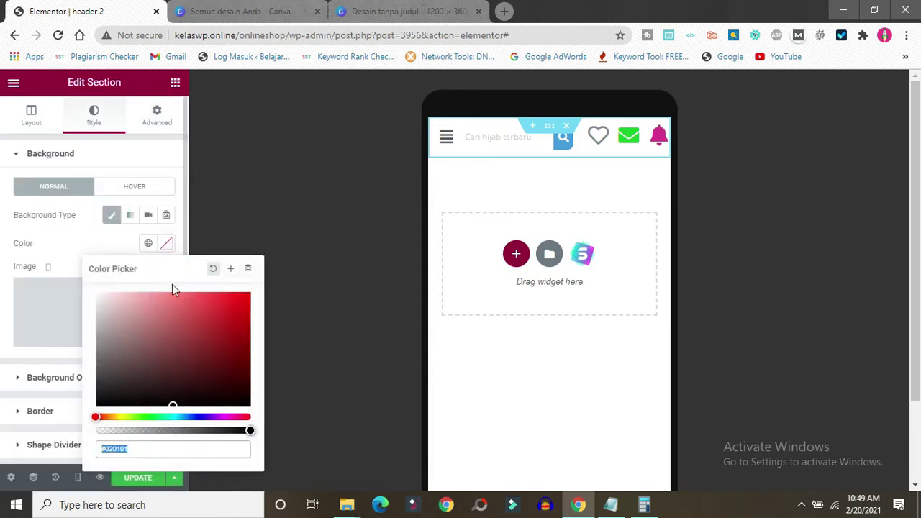
pyautogui.moveTo(169, 333); pyautogui.dragTo(127, 297)
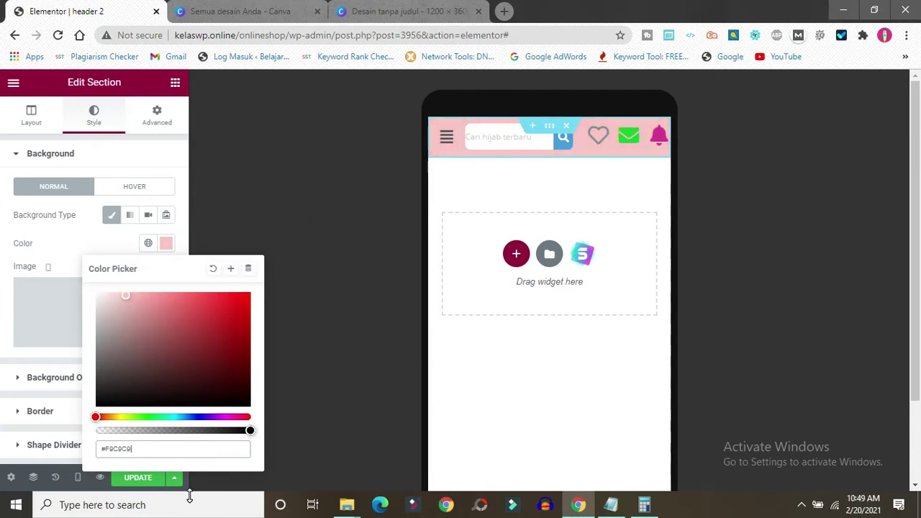
pyautogui.click(142, 480)
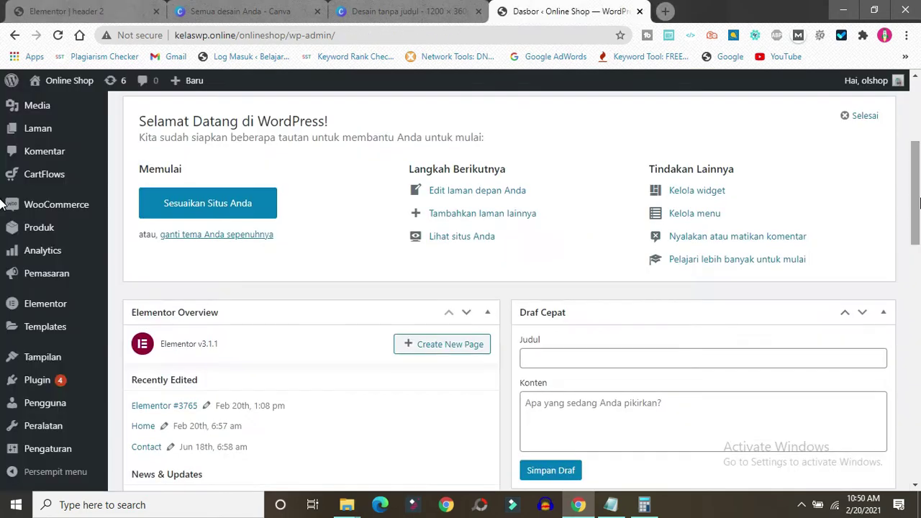
# Open the Footer template from the WordPress Header Footer & Blocks list for editing in Elementor.
pyautogui.moveTo(42, 359)
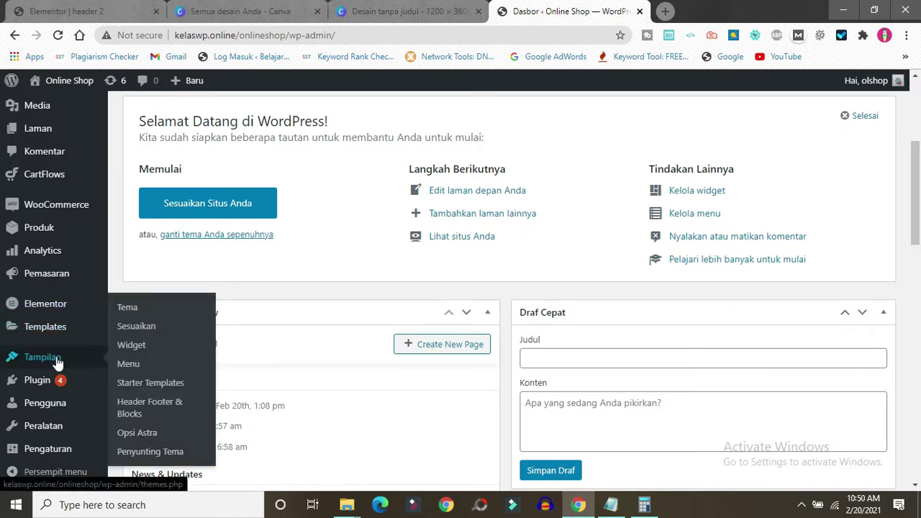
pyautogui.click(133, 404)
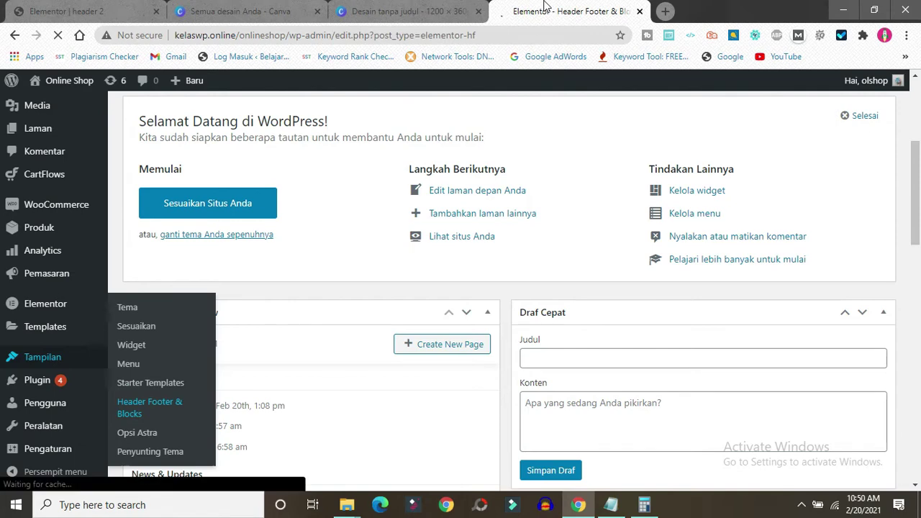
pyautogui.click(4, 9)
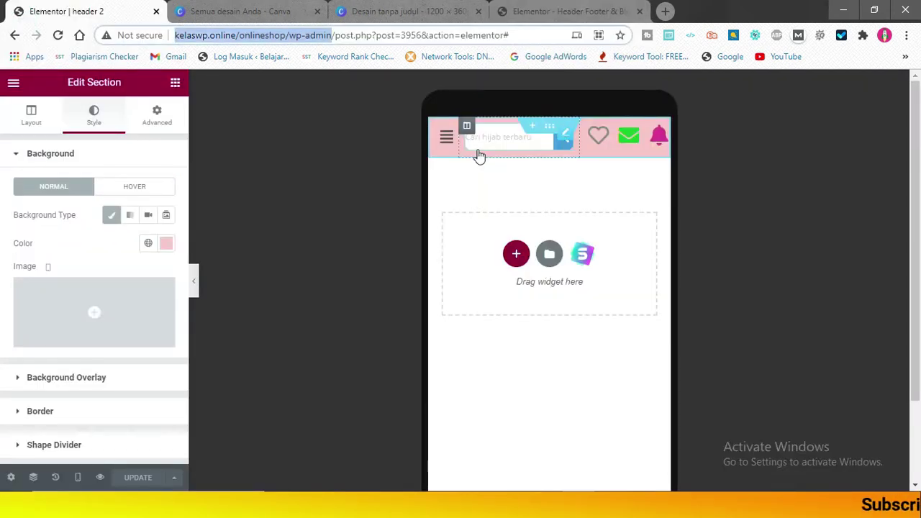
pyautogui.click(532, 8)
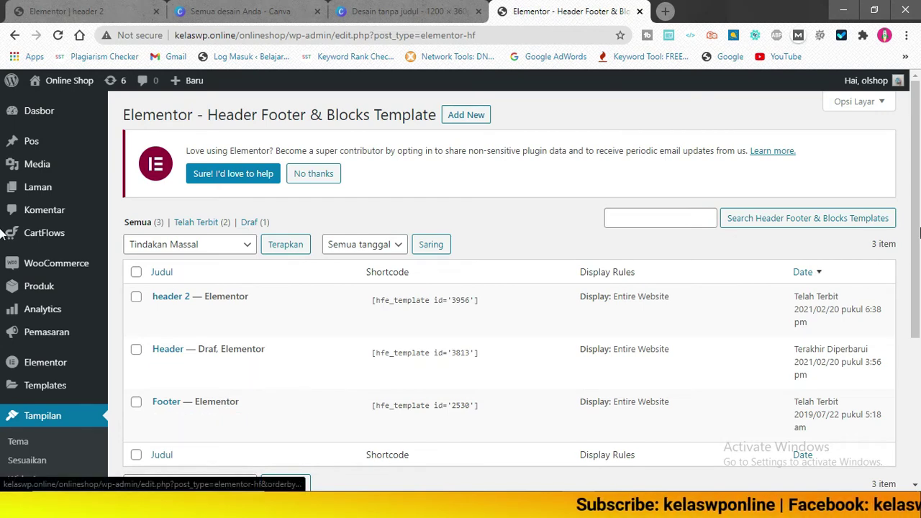
pyautogui.scroll(-3, 333, 421)
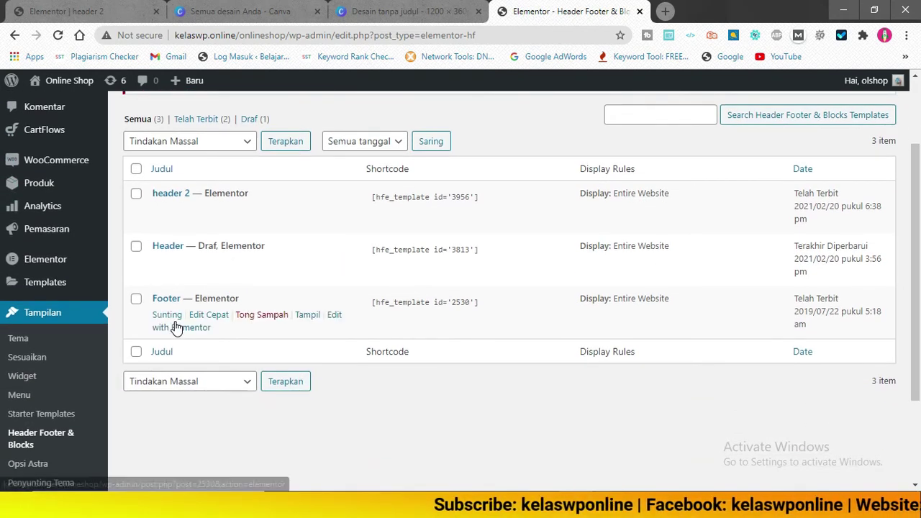
pyautogui.click(201, 329)
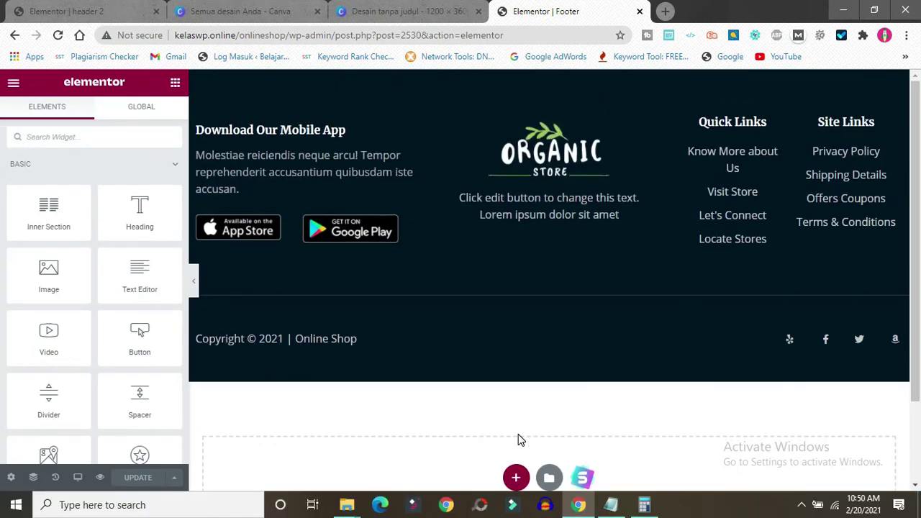
# Add a two-column section below the existing footer content and set its first column's width to 20%.
pyautogui.click(517, 478)
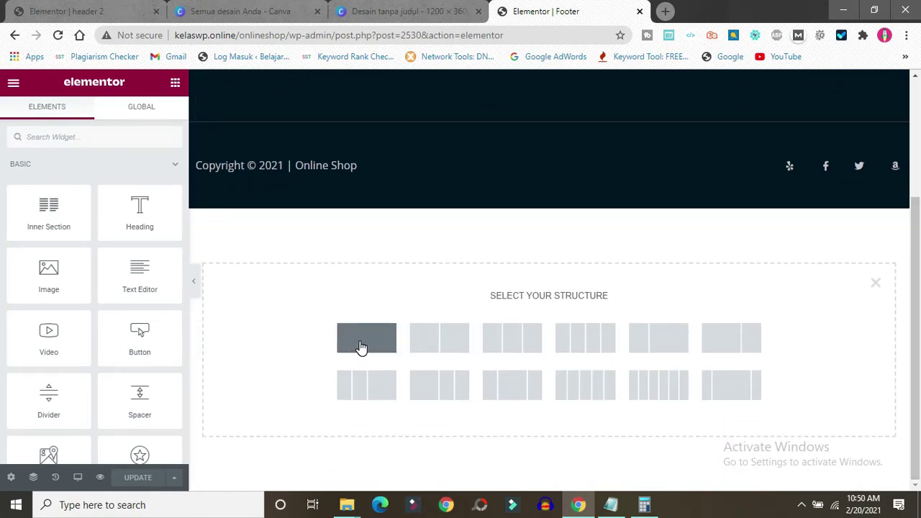
pyautogui.click(451, 349)
pyautogui.rightClick(200, 259)
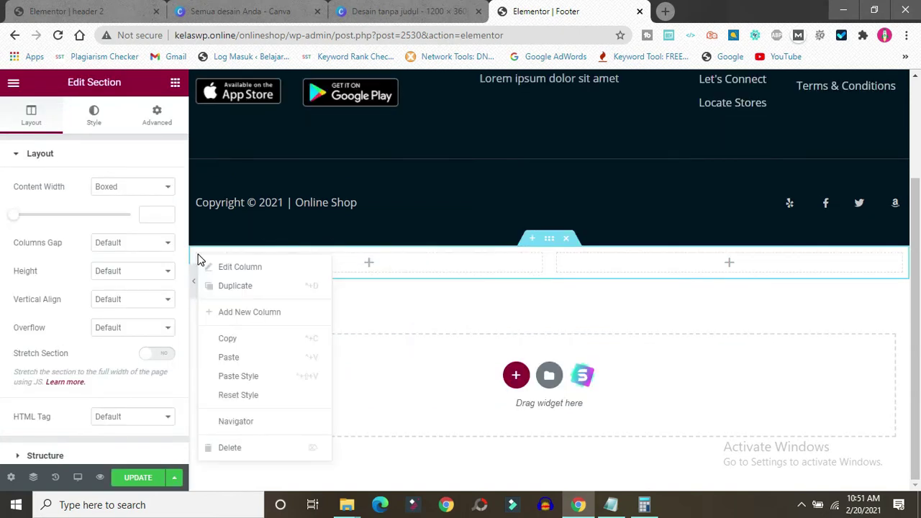
pyautogui.click(247, 268)
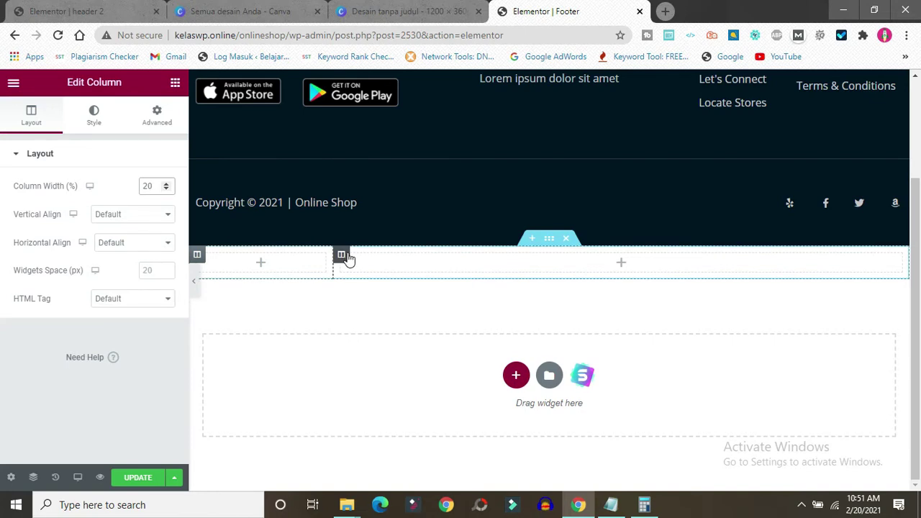
# Delete the new section's second column and duplicate the remaining one.
pyautogui.rightClick(342, 258)
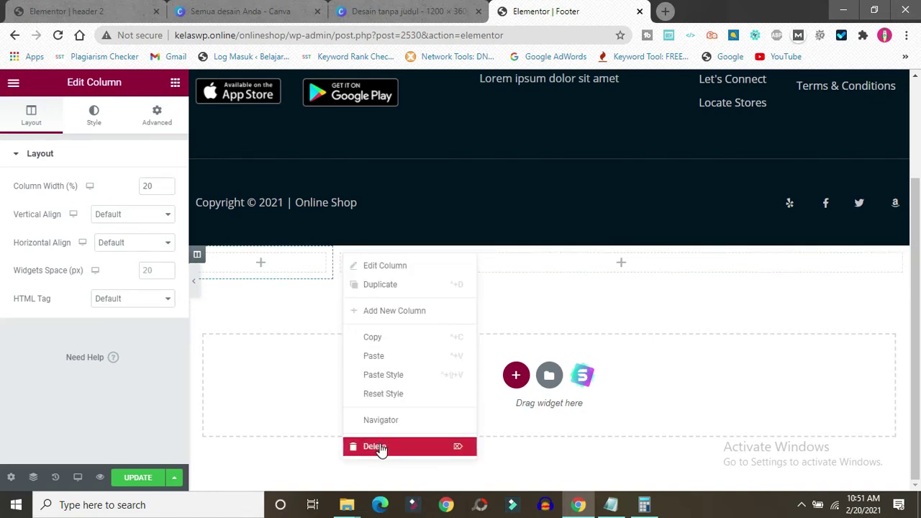
pyautogui.click(382, 448)
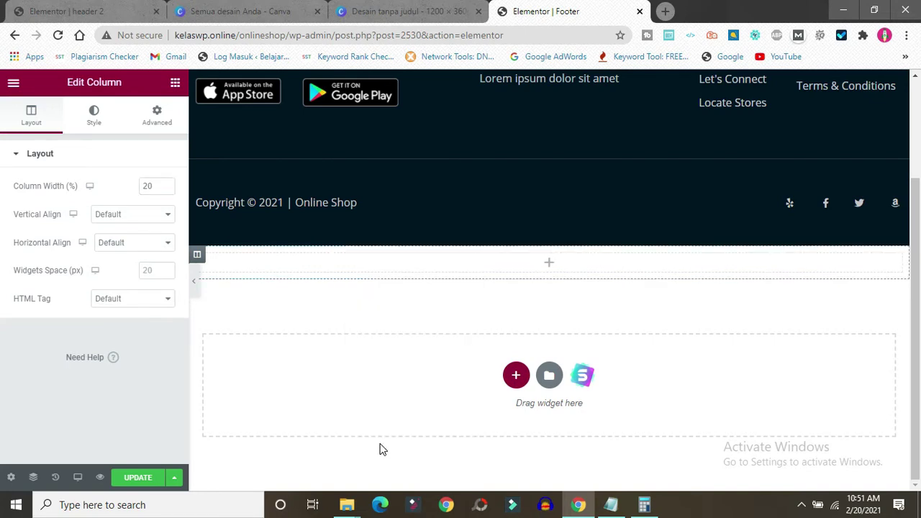
pyautogui.rightClick(200, 259)
pyautogui.click(255, 291)
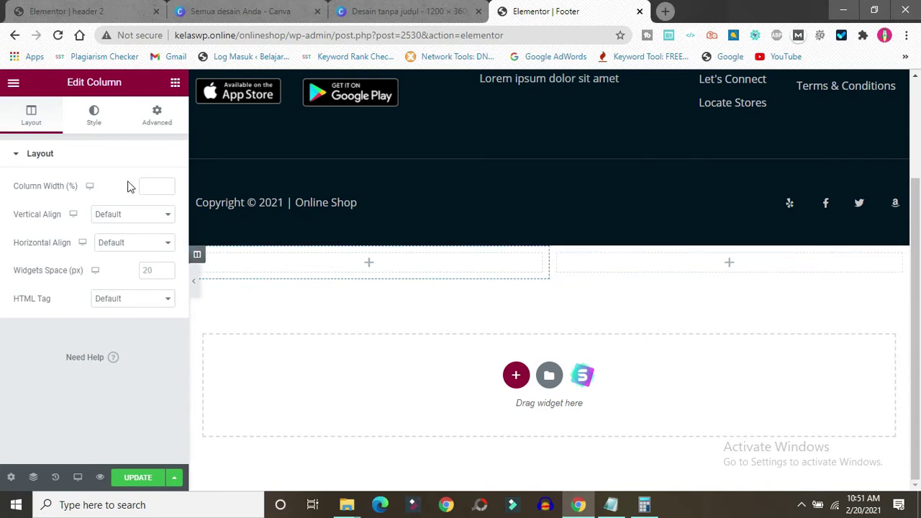
# Set the first column's width to 20% and duplicate it four times to make six columns.
pyautogui.write('2')
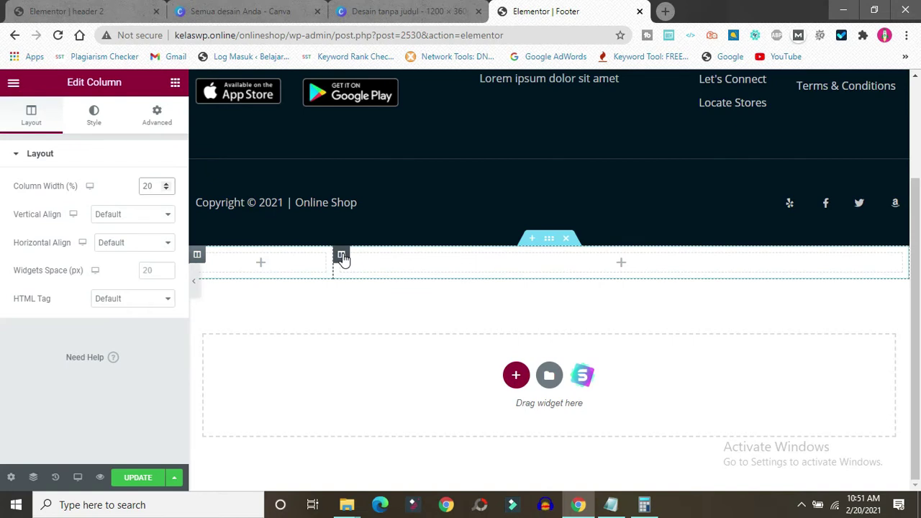
pyautogui.rightClick(197, 257)
pyautogui.click(242, 287)
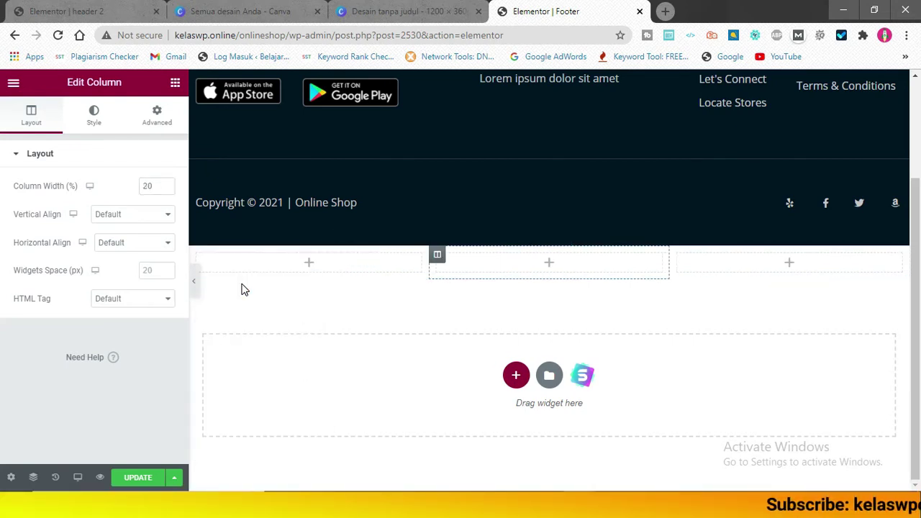
pyautogui.rightClick(200, 258)
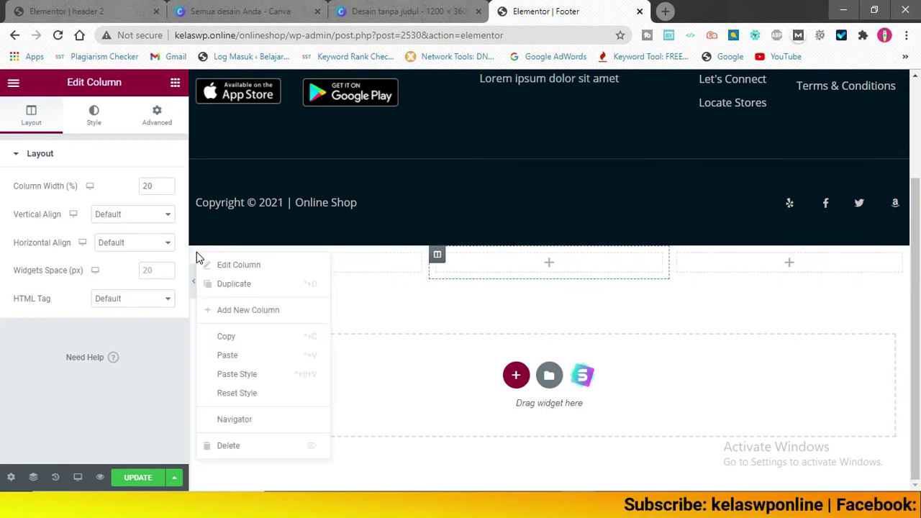
pyautogui.click(239, 284)
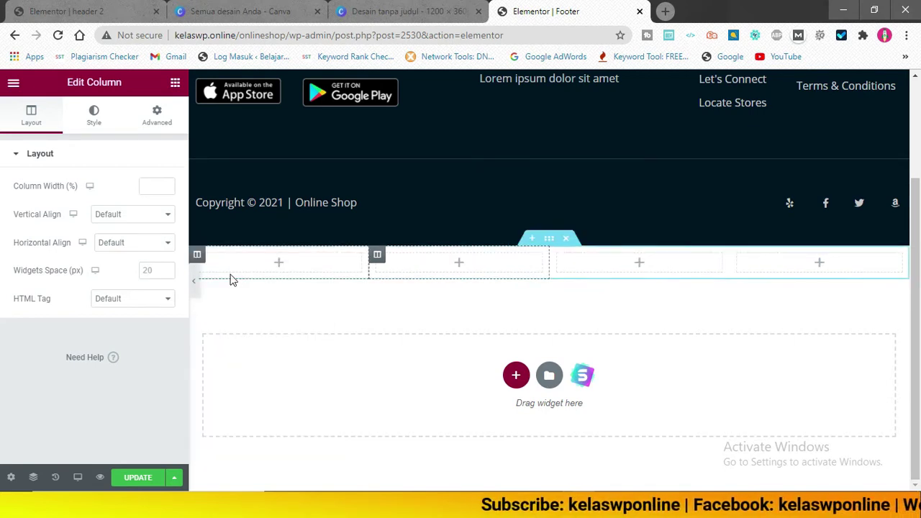
pyautogui.rightClick(197, 259)
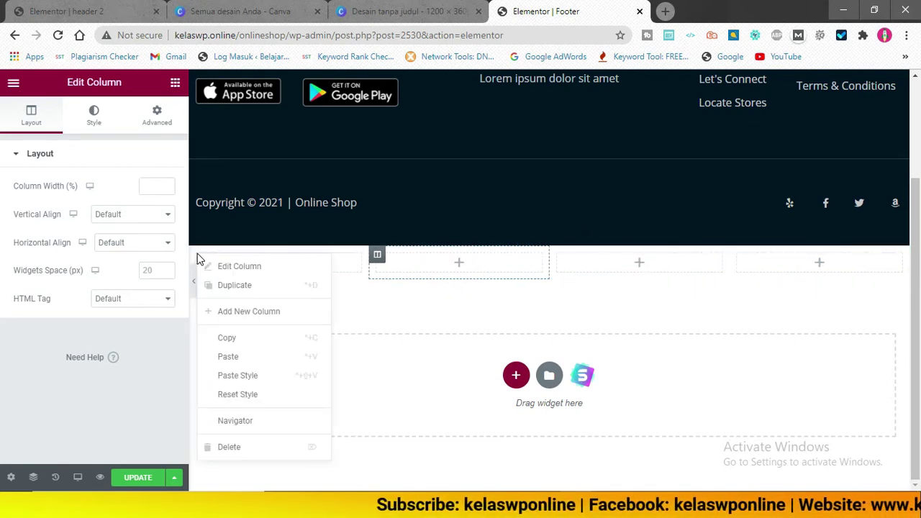
pyautogui.click(231, 286)
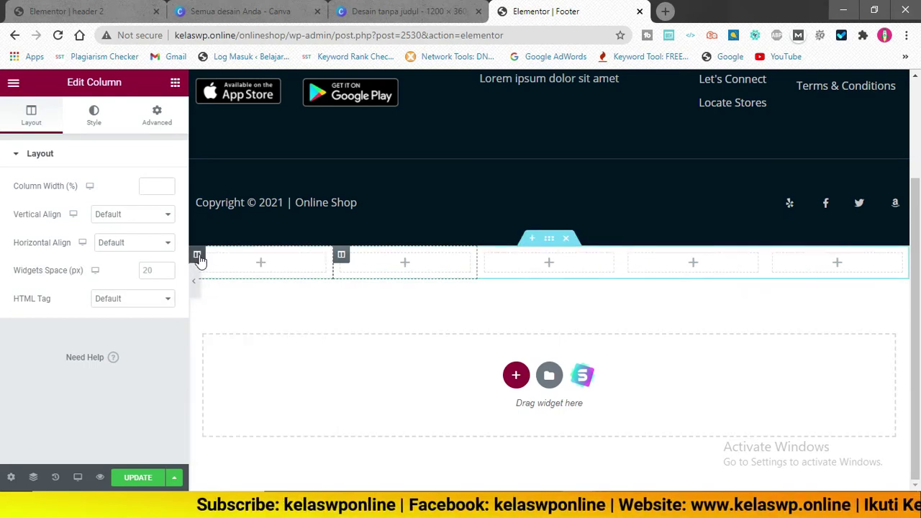
pyautogui.rightClick(198, 259)
pyautogui.click(235, 286)
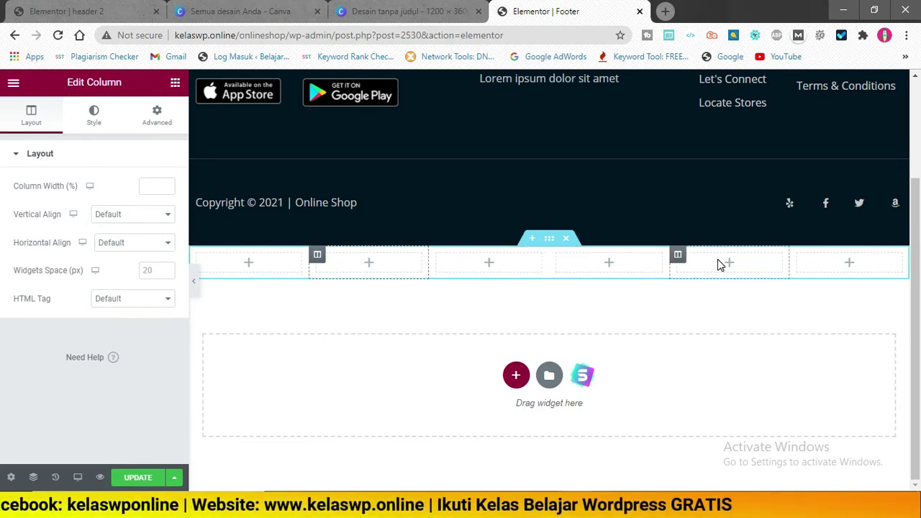
# Delete the fifth of the six empty columns and switch the editor to the mobile preview.
pyautogui.rightClick(678, 255)
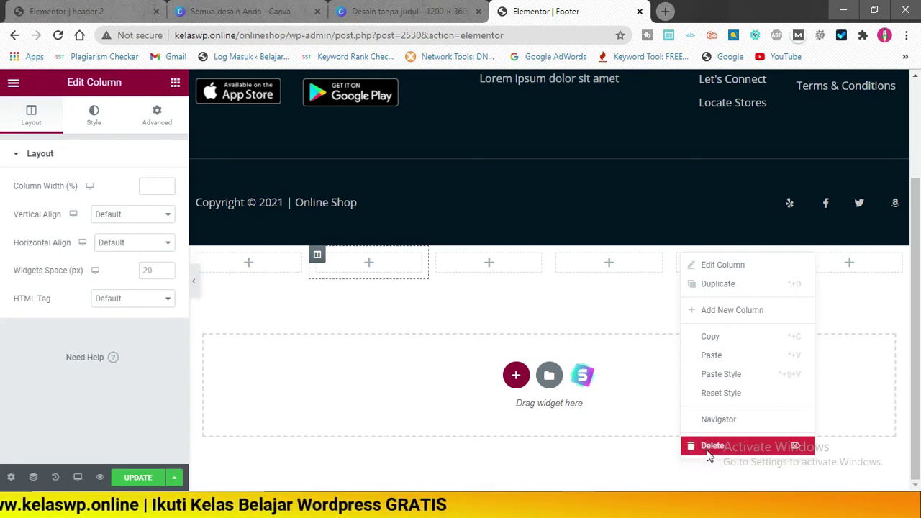
pyautogui.click(709, 449)
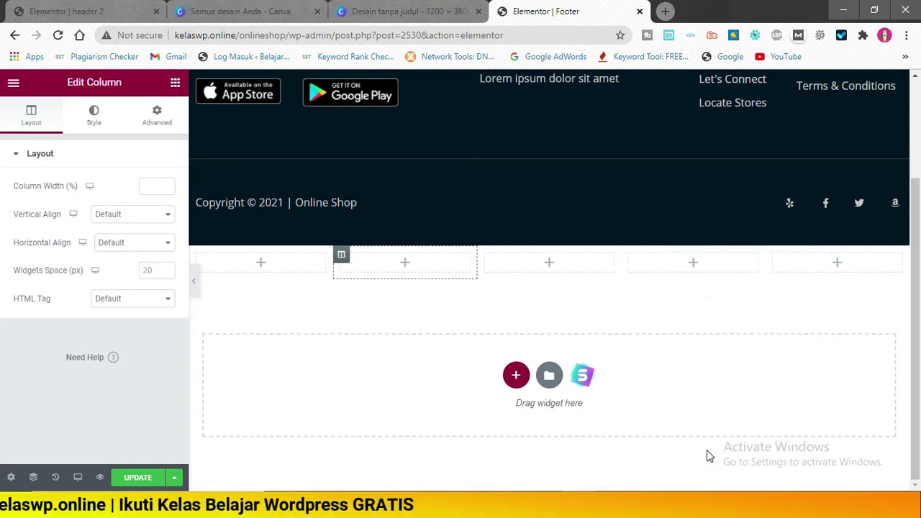
pyautogui.click(78, 479)
pyautogui.click(40, 450)
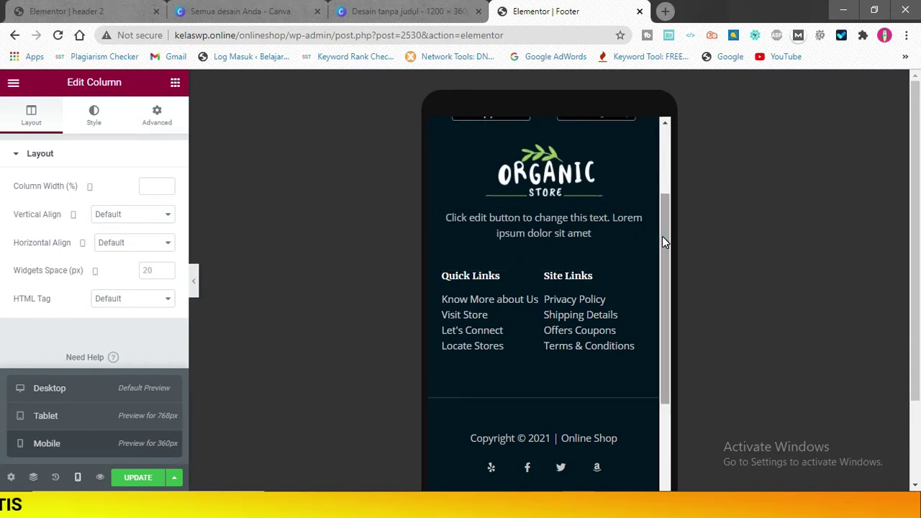
pyautogui.moveTo(663, 236); pyautogui.dragTo(650, 440)
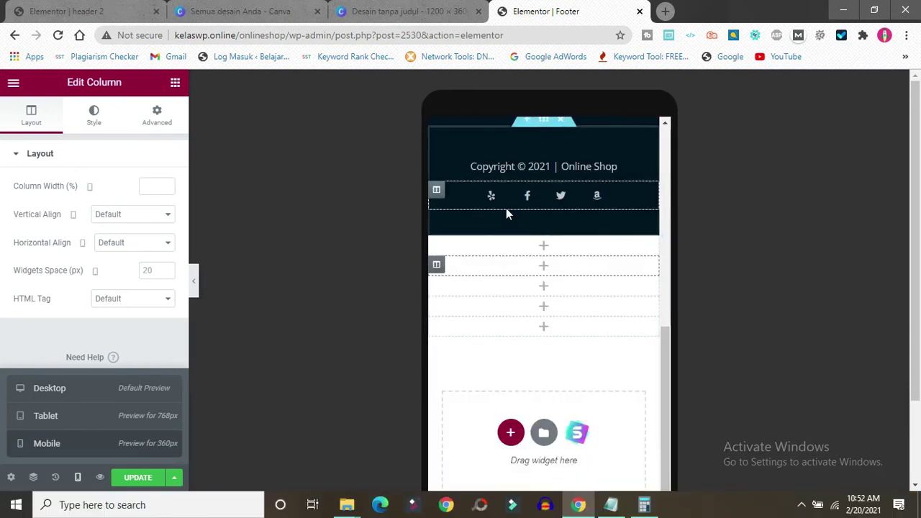
# Set the mobile width of each of the five empty columns below the copyright section to 20%.
pyautogui.click(437, 249)
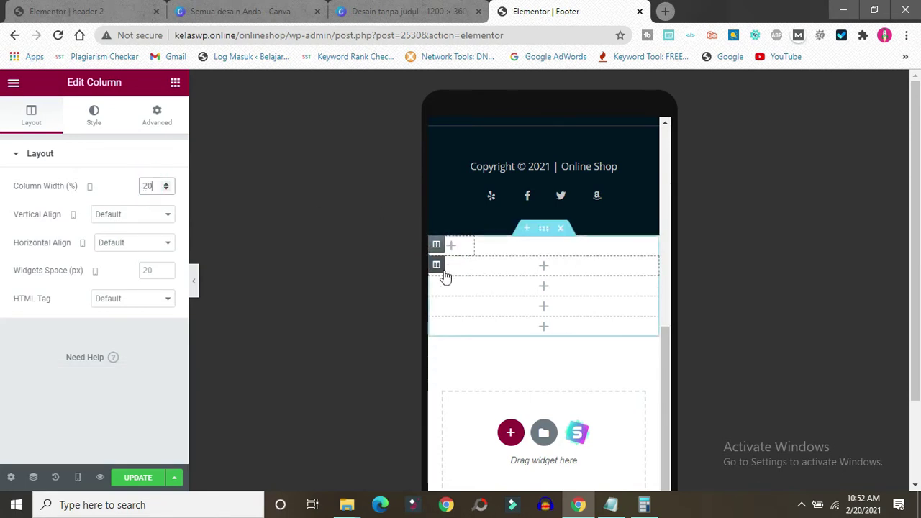
pyautogui.click(437, 265)
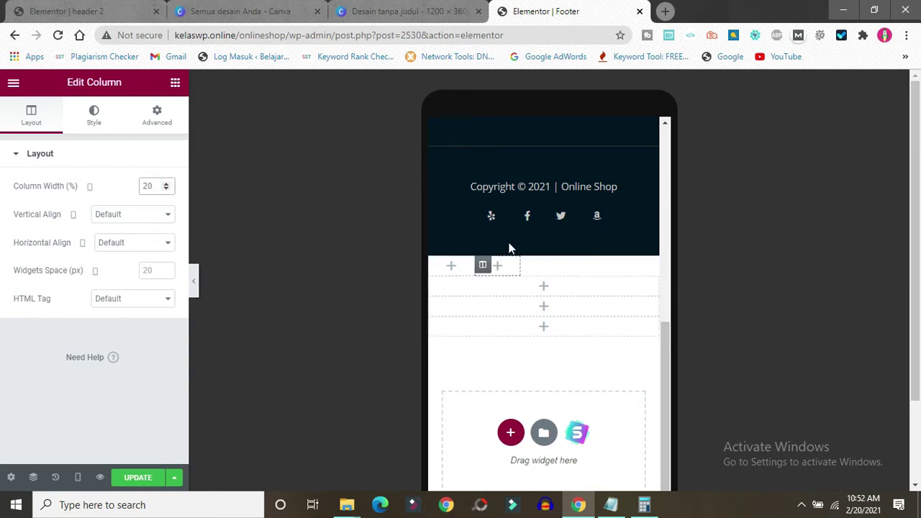
pyautogui.click(439, 290)
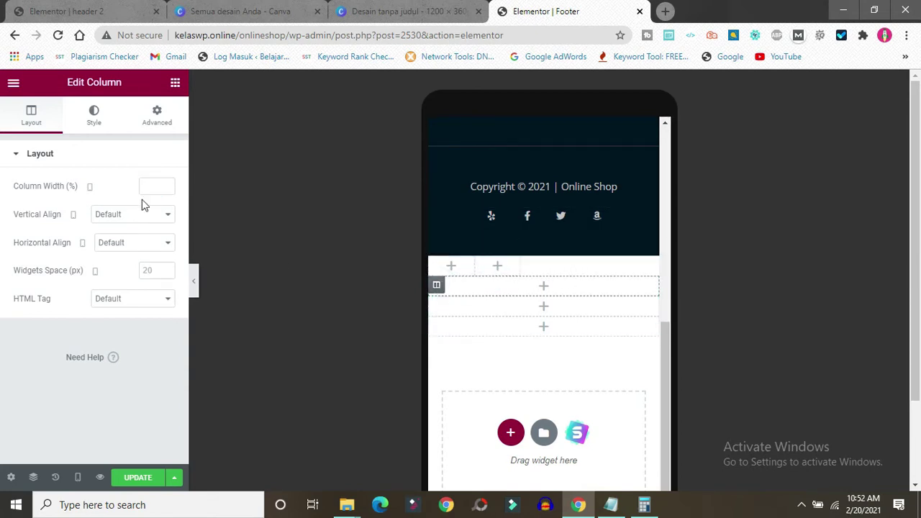
pyautogui.click(149, 187)
pyautogui.write('20')
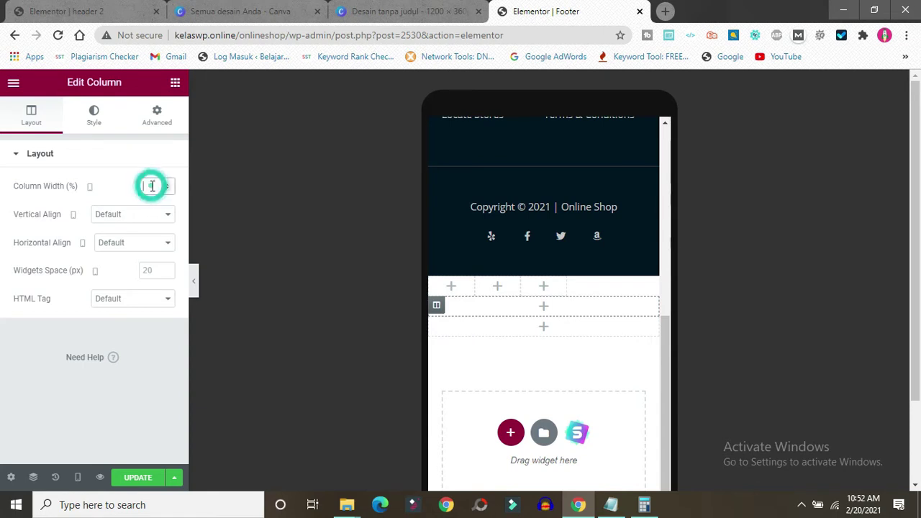
pyautogui.write('2')
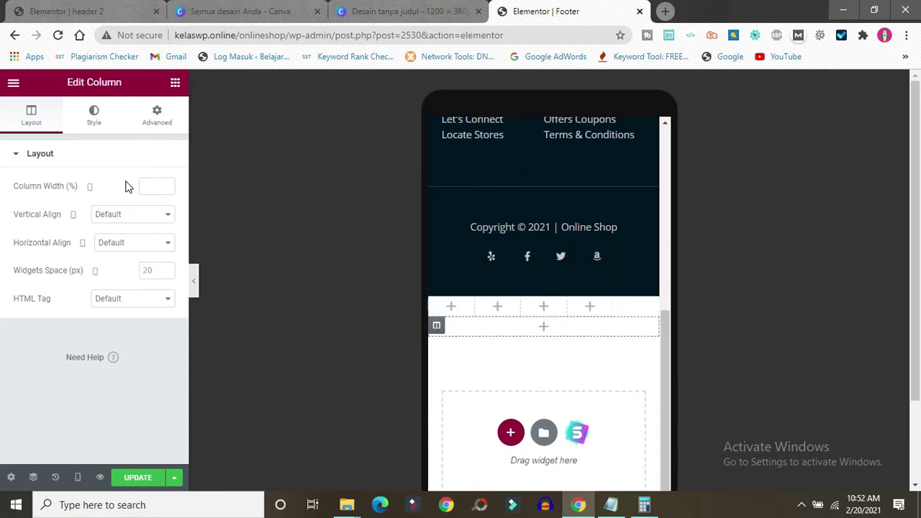
pyautogui.write('20')
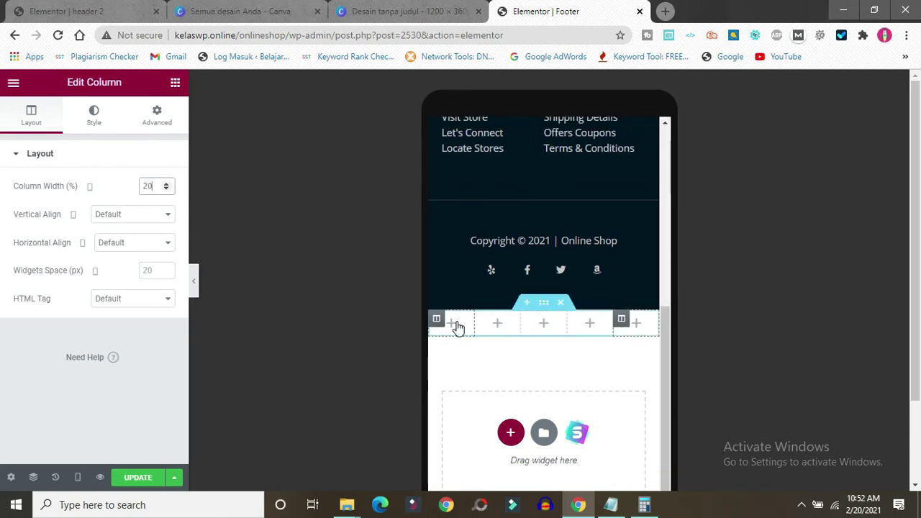
# Add an Icon widget to the first of the five columns and choose the Home icon for it.
pyautogui.click(175, 83)
pyautogui.write('icon')
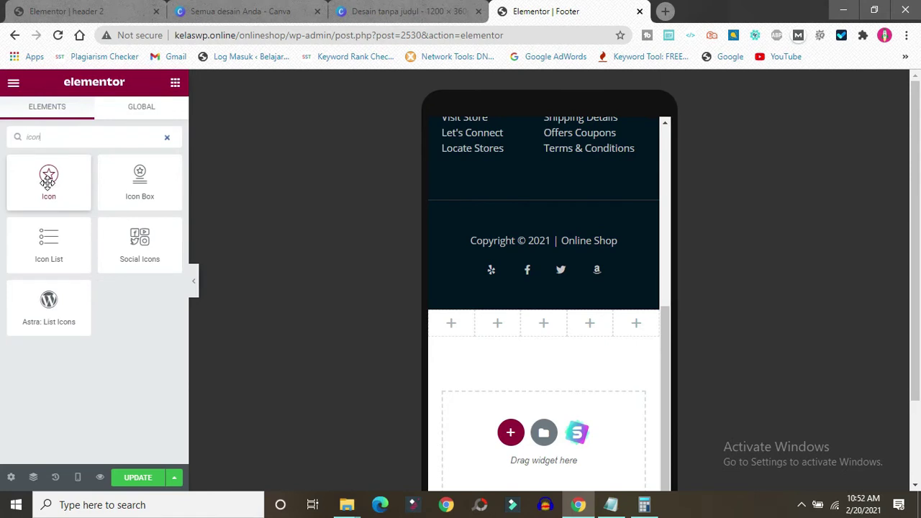
pyautogui.moveTo(170, 201); pyautogui.dragTo(455, 320)
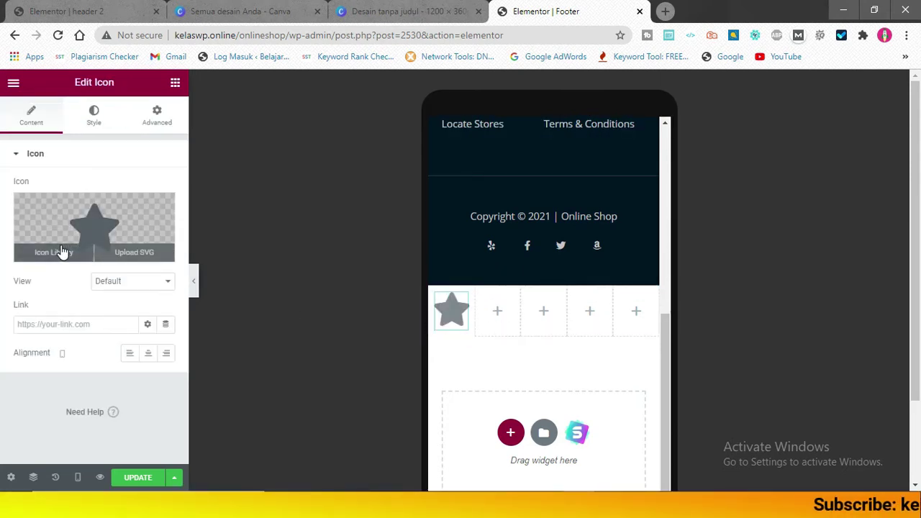
pyautogui.click(61, 248)
pyautogui.click(384, 130)
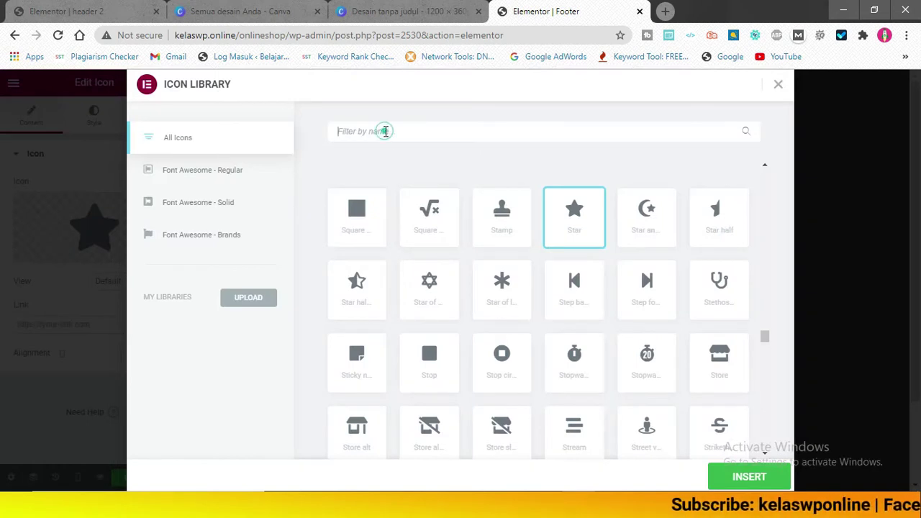
pyautogui.write('hom')
pyautogui.click(368, 225)
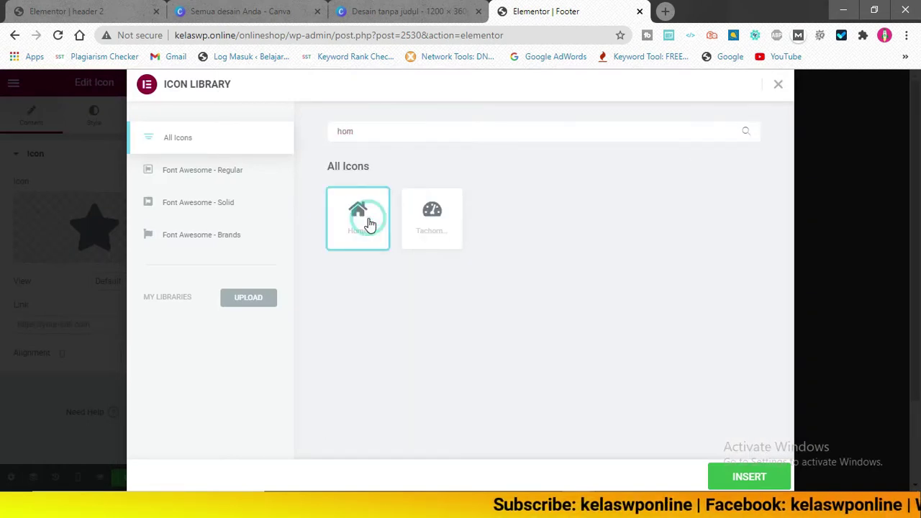
pyautogui.click(741, 478)
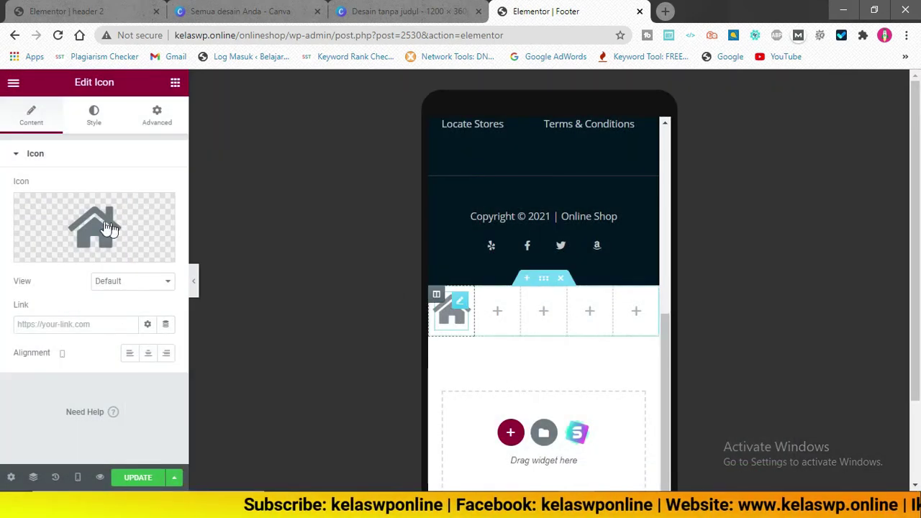
pyautogui.click(51, 256)
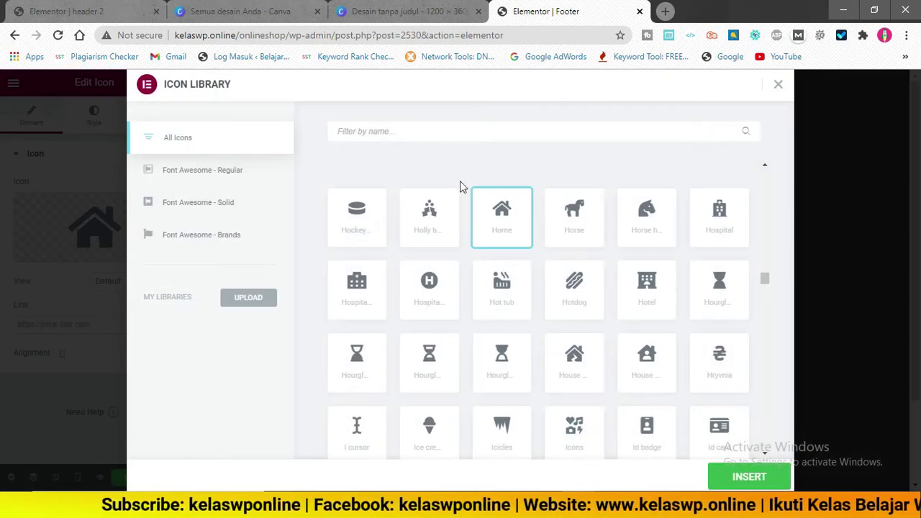
pyautogui.click(778, 84)
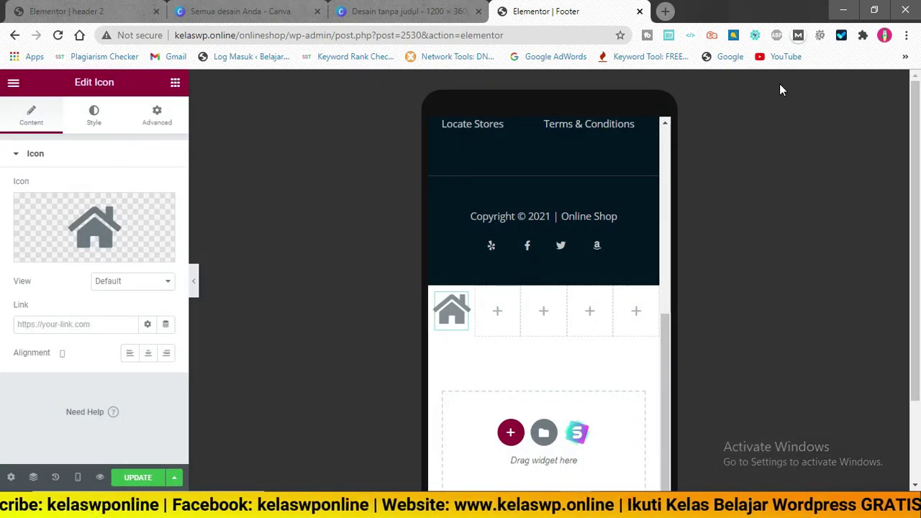
# Set the home icon's primary color to a bright green.
pyautogui.click(94, 115)
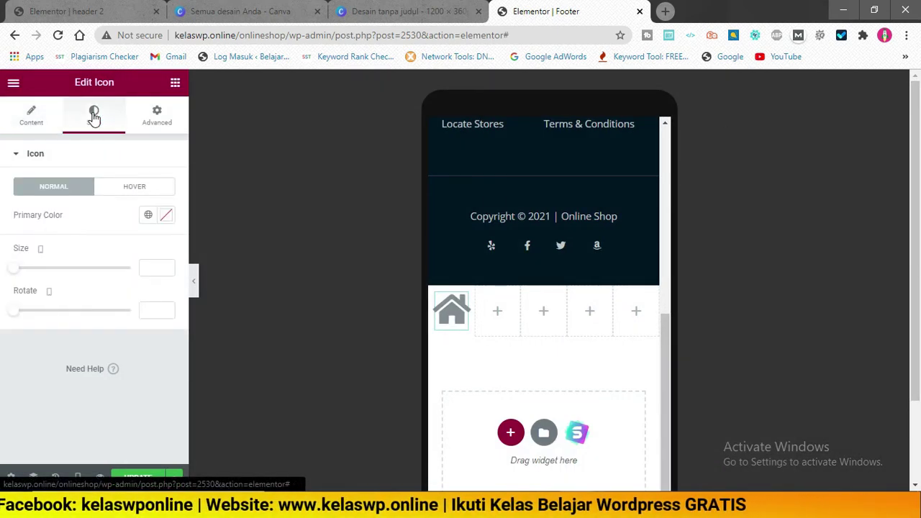
pyautogui.click(166, 214)
pyautogui.click(223, 268)
pyautogui.moveTo(224, 269); pyautogui.dragTo(213, 278)
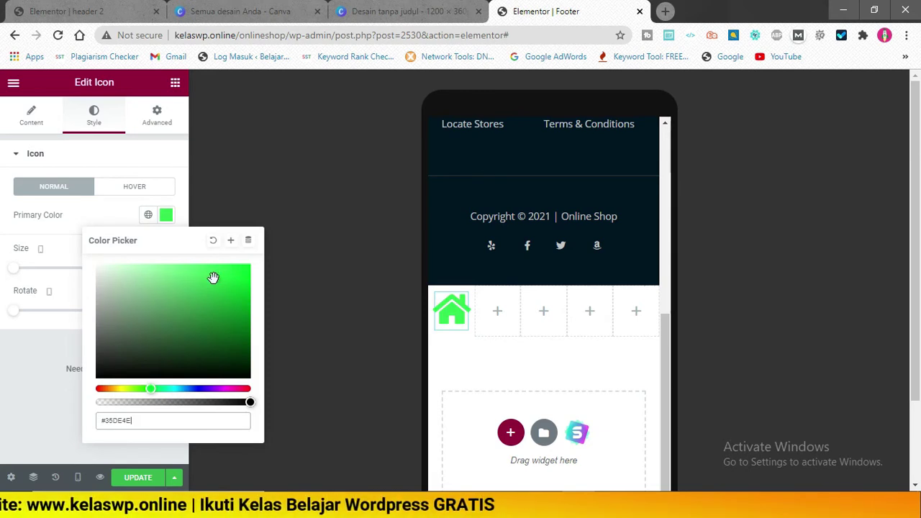
pyautogui.click(31, 389)
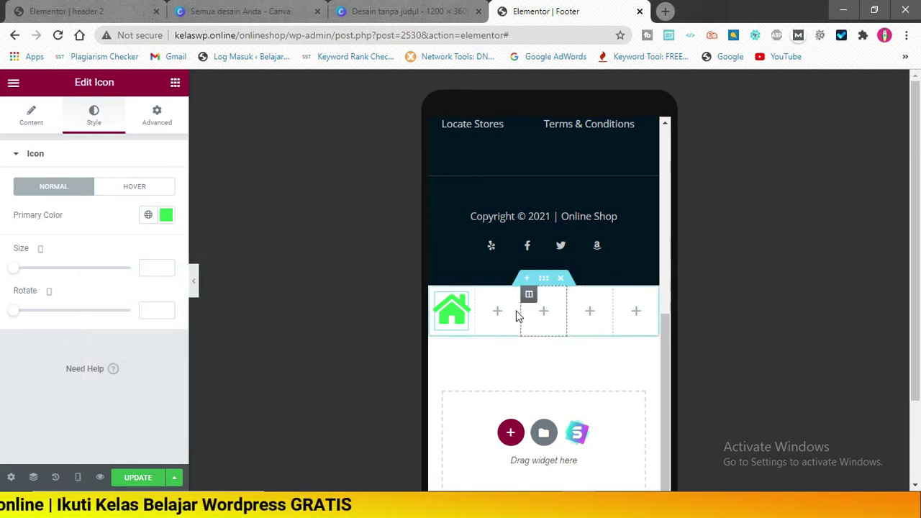
# Add an Icon widget to the second column and choose the outlined paper plane icon for it.
pyautogui.click(175, 83)
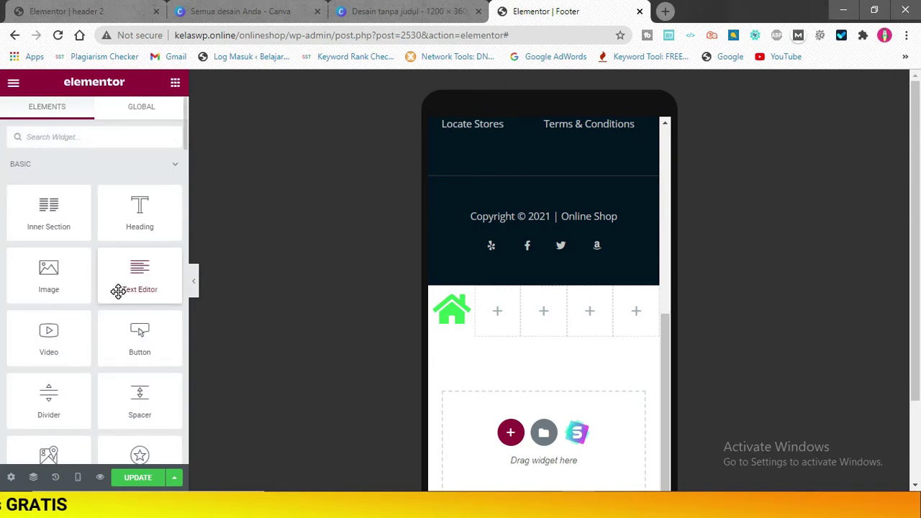
pyautogui.click(72, 138)
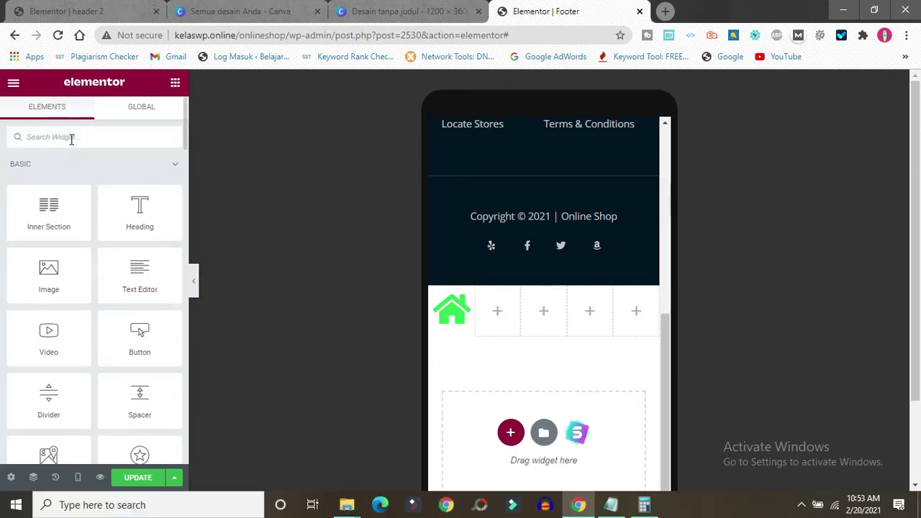
pyautogui.write('icon')
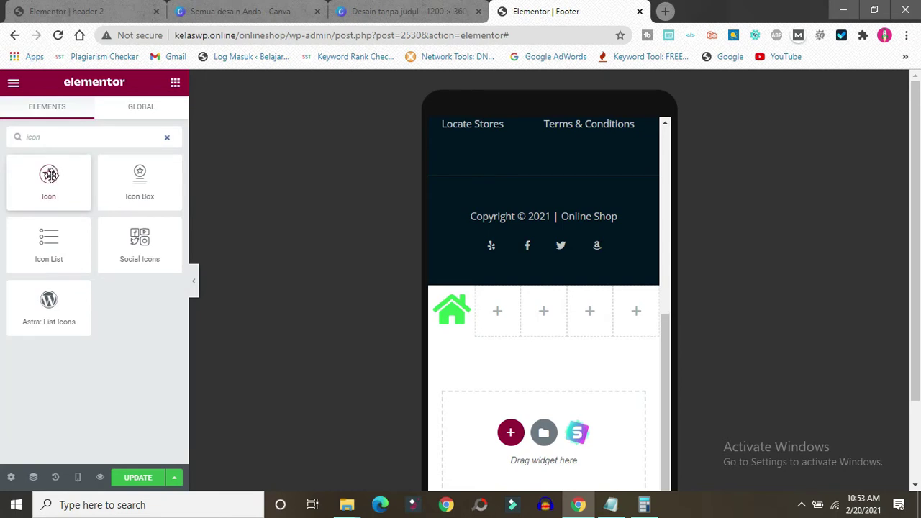
pyautogui.moveTo(50, 176); pyautogui.dragTo(500, 305)
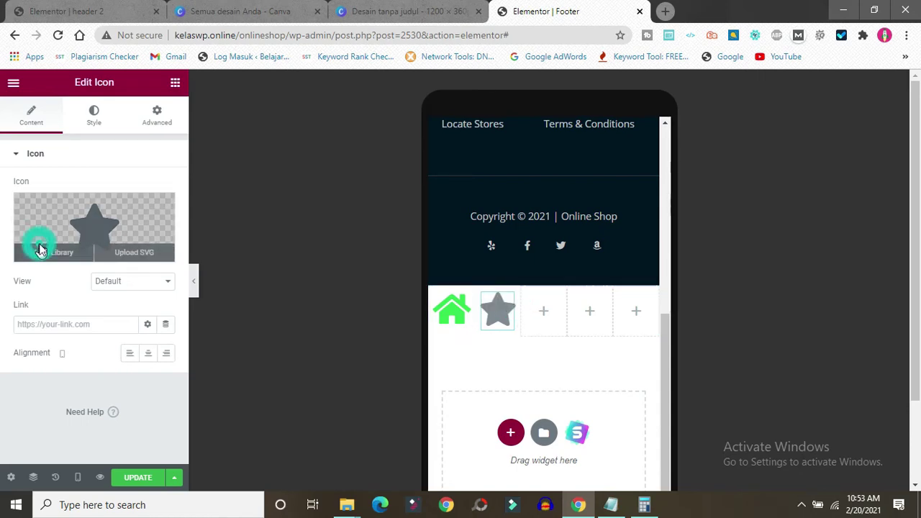
pyautogui.click(41, 249)
pyautogui.write('fee')
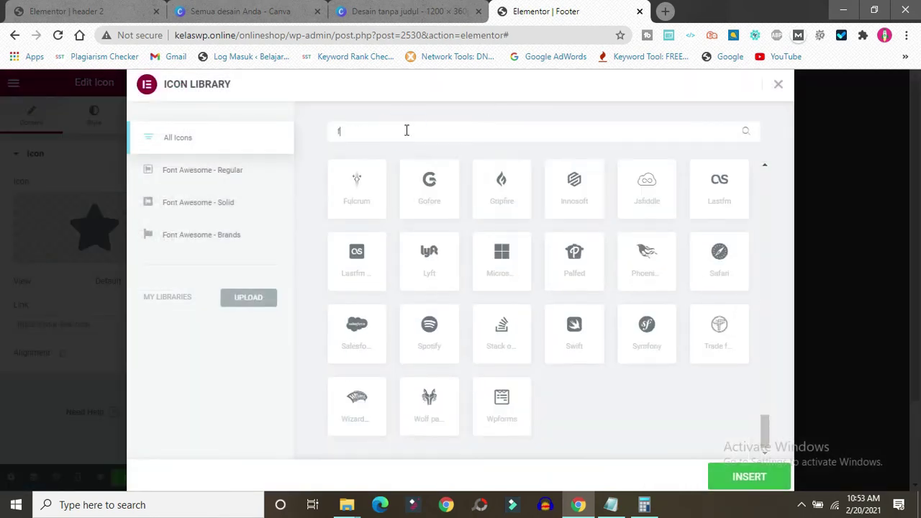
pyautogui.press('BackSpace')
pyautogui.press('BackSpace')
pyautogui.press('BackSpace')
pyautogui.scroll(-15, 754, 340)
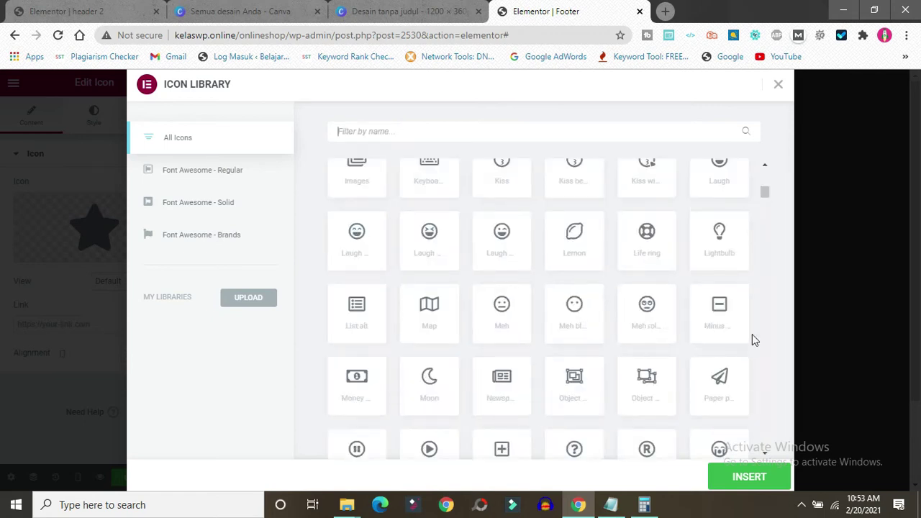
pyautogui.click(729, 389)
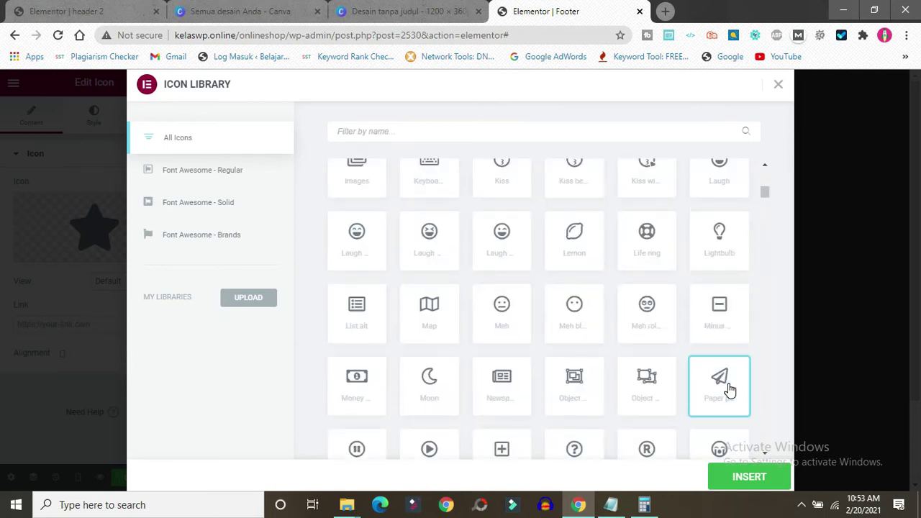
pyautogui.click(736, 477)
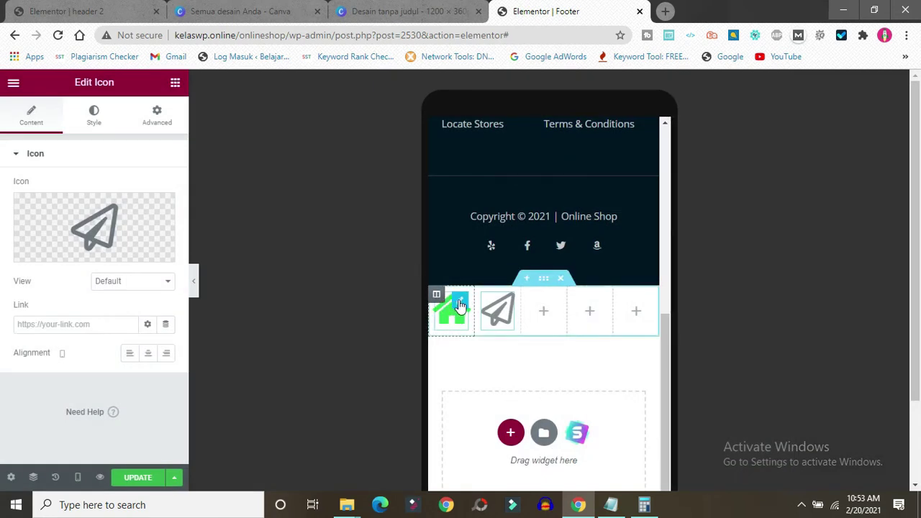
pyautogui.rightClick(460, 305)
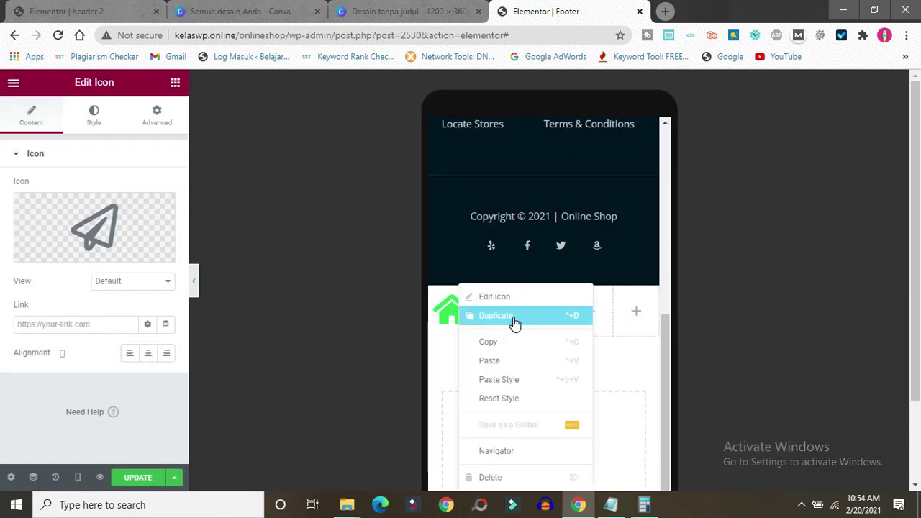
pyautogui.click(437, 362)
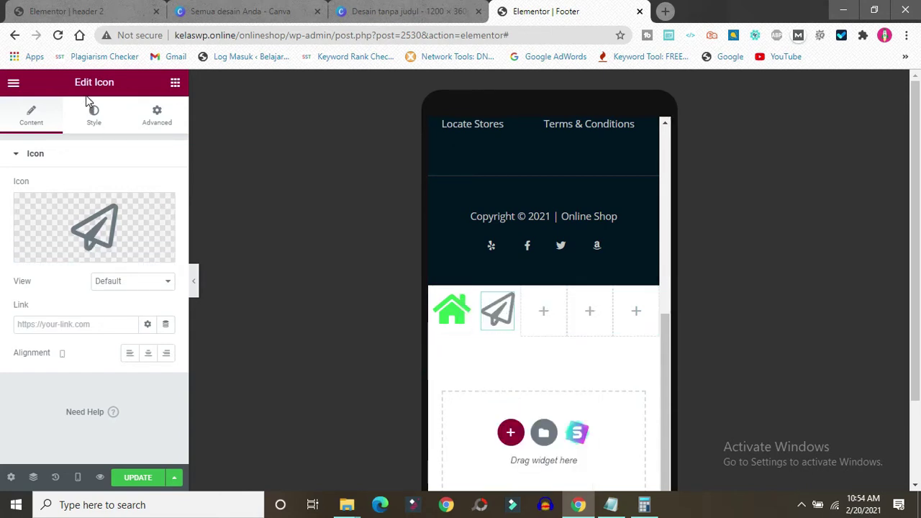
pyautogui.click(89, 116)
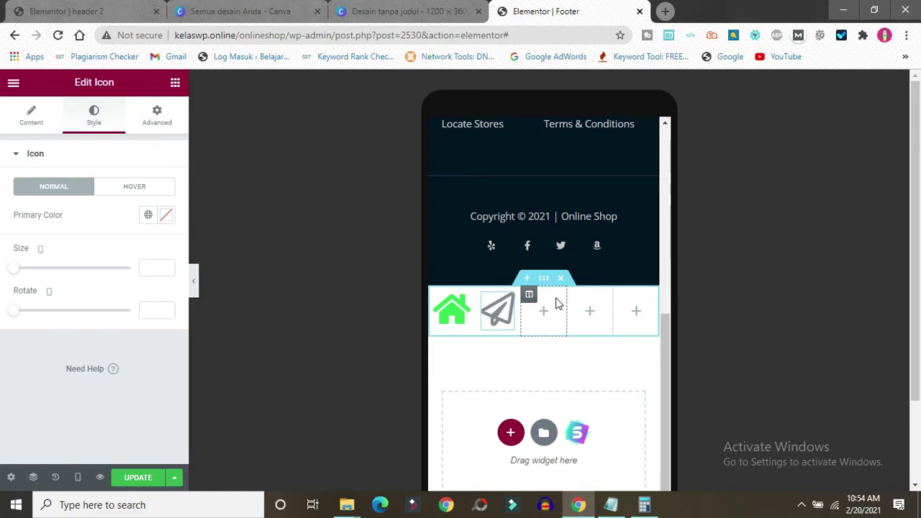
# Add an Icon widget to the third column and choose the Shopping cart icon for it.
pyautogui.click(176, 84)
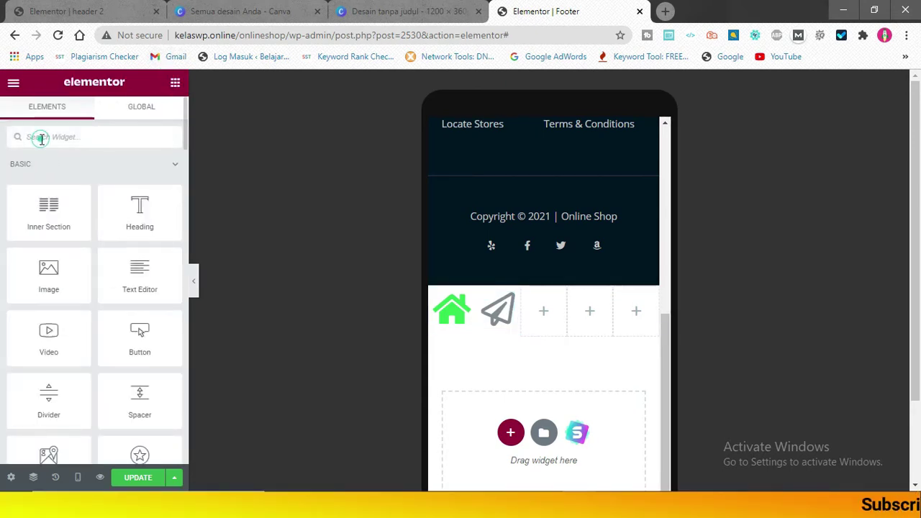
pyautogui.write('icon')
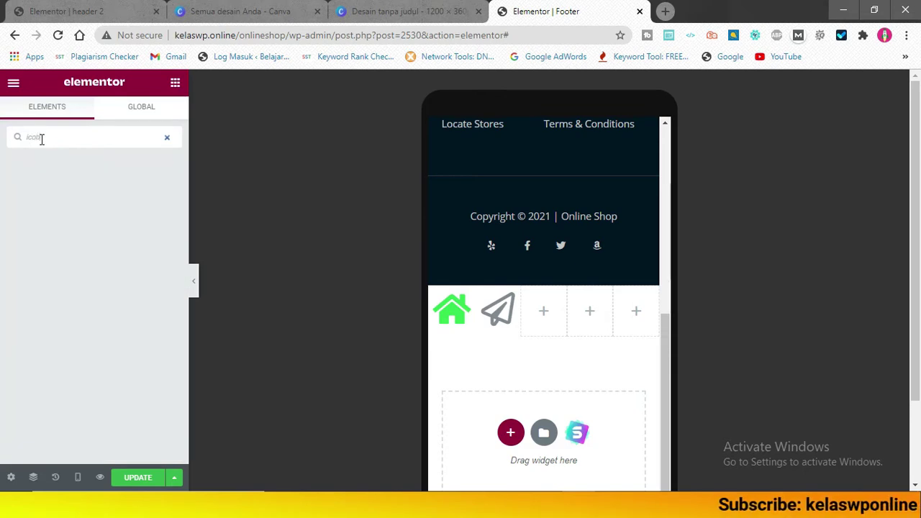
pyautogui.moveTo(30, 200); pyautogui.dragTo(541, 310)
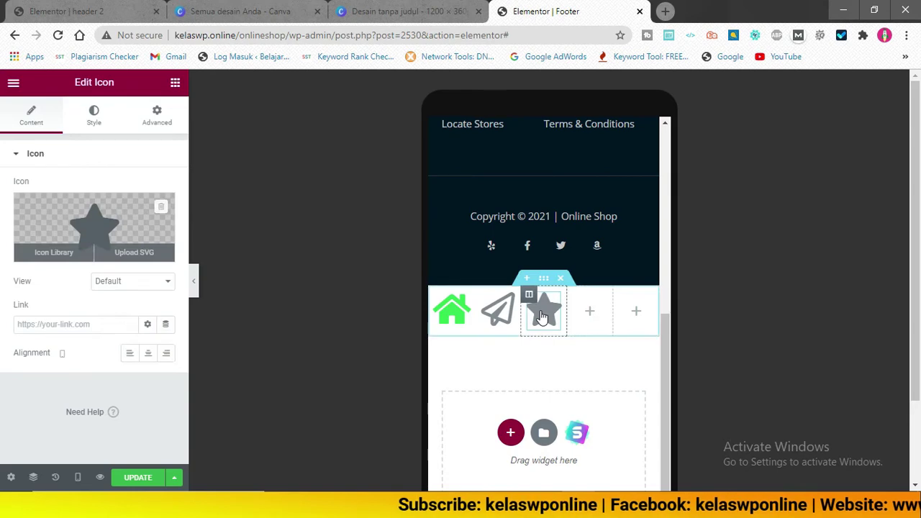
pyautogui.click(54, 253)
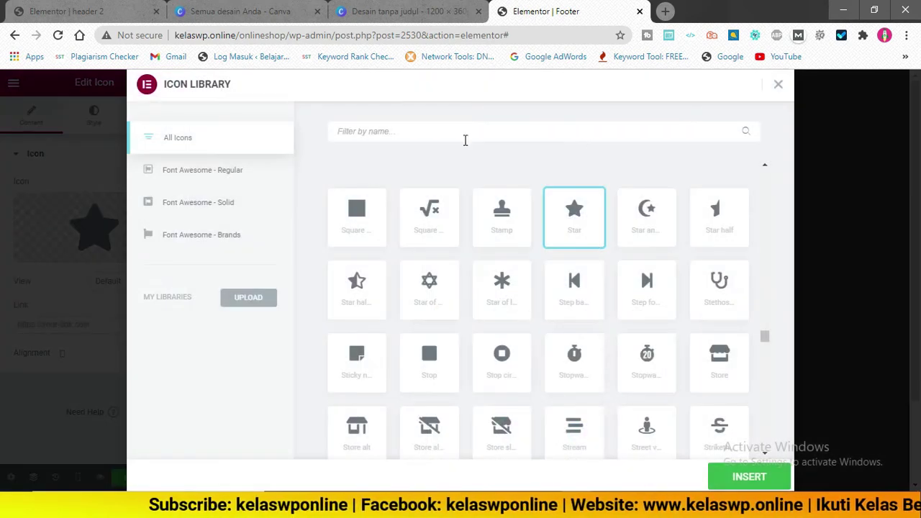
pyautogui.click(395, 131)
pyautogui.write('s')
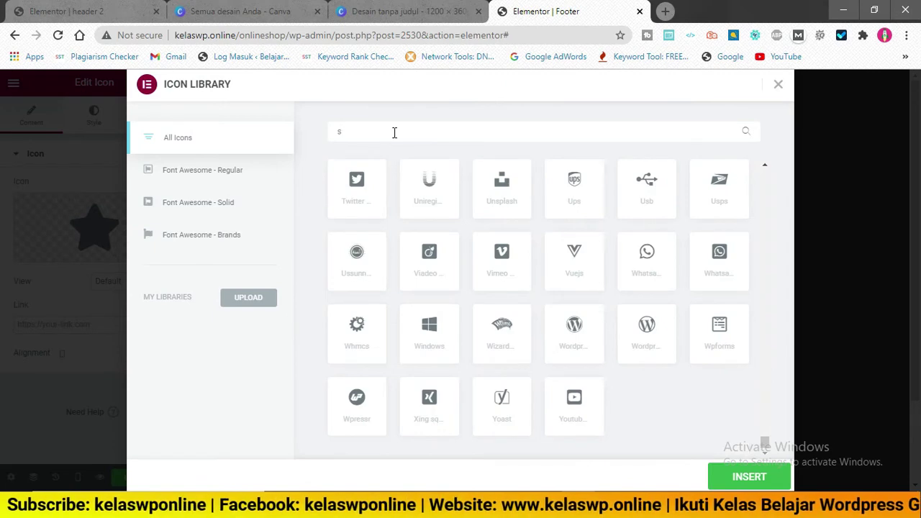
pyautogui.write('hop')
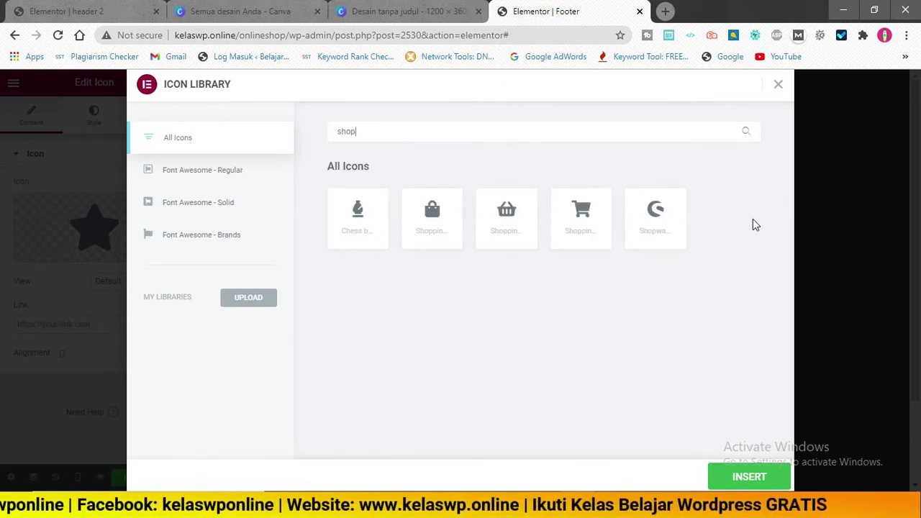
pyautogui.click(569, 227)
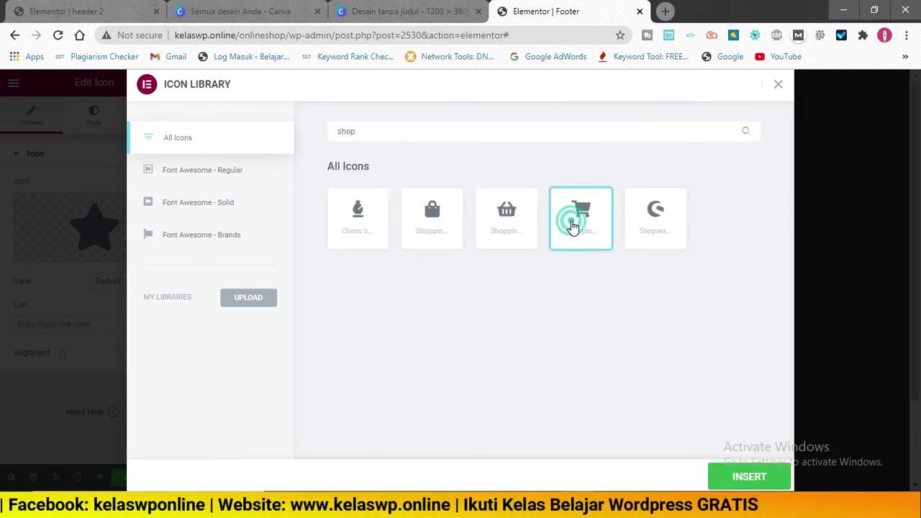
pyautogui.click(749, 477)
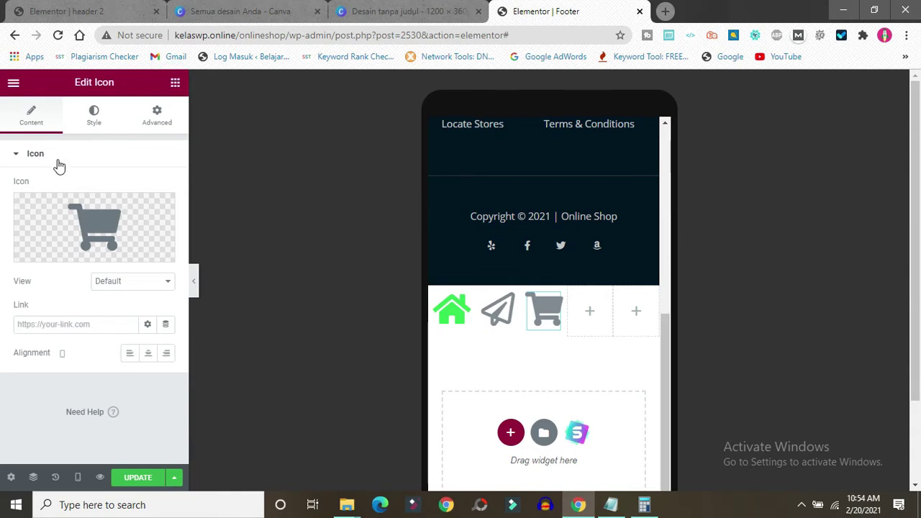
# Add an Icon widget to the fourth column and choose the Store icon for it.
pyautogui.press('Delete')
pyautogui.write('icon')
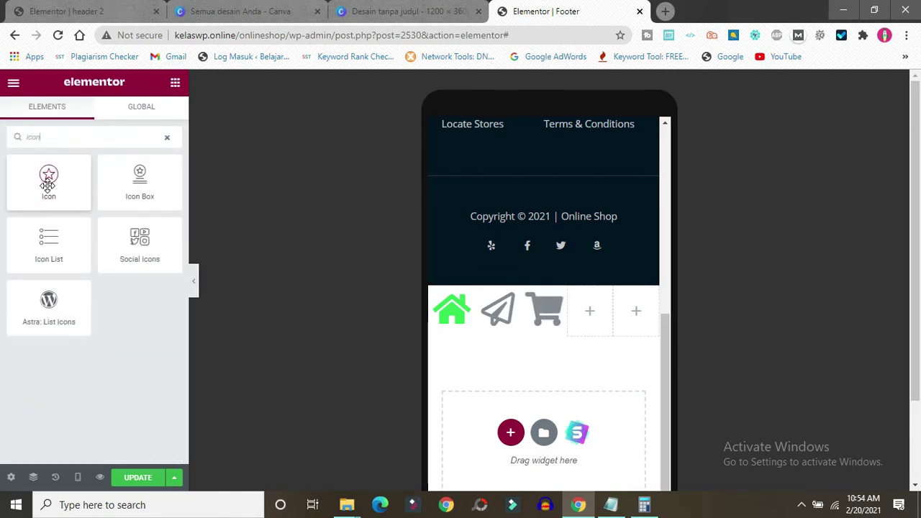
pyautogui.moveTo(48, 185); pyautogui.dragTo(600, 312)
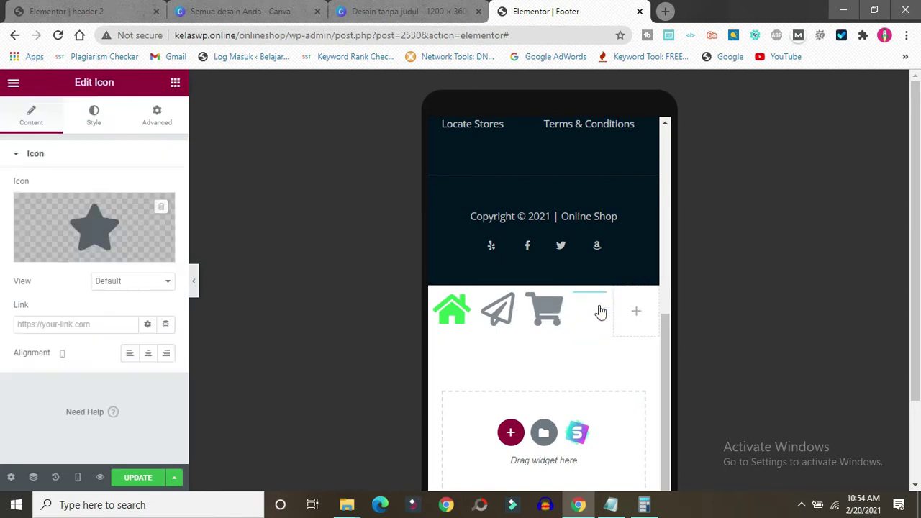
pyautogui.click(66, 254)
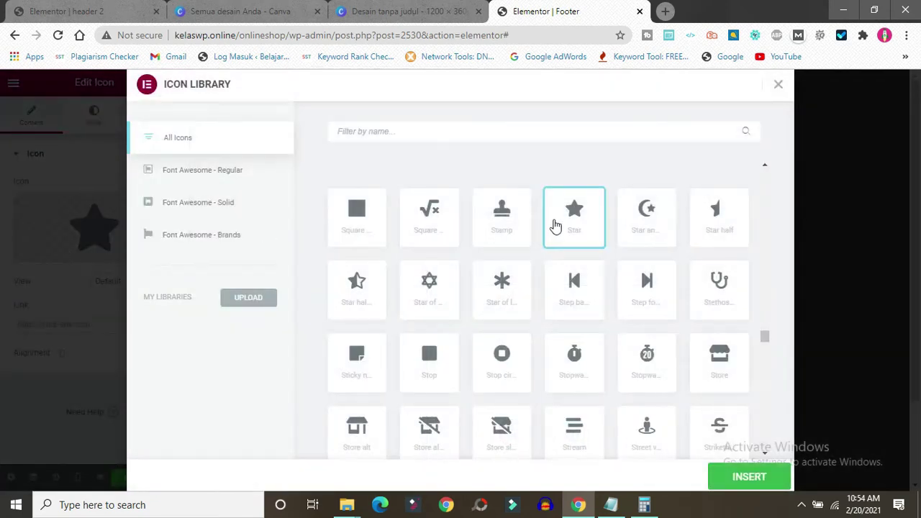
pyautogui.click(362, 132)
pyautogui.write('store')
pyautogui.click(418, 209)
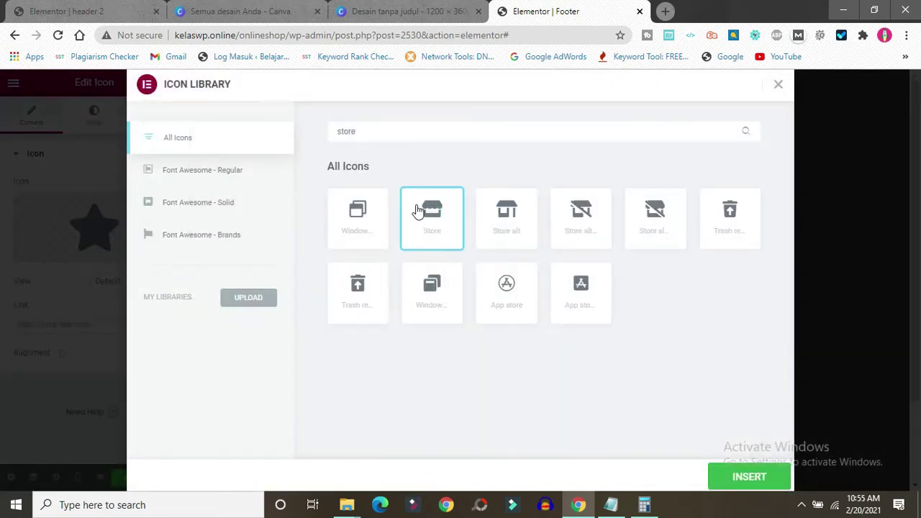
pyautogui.click(750, 477)
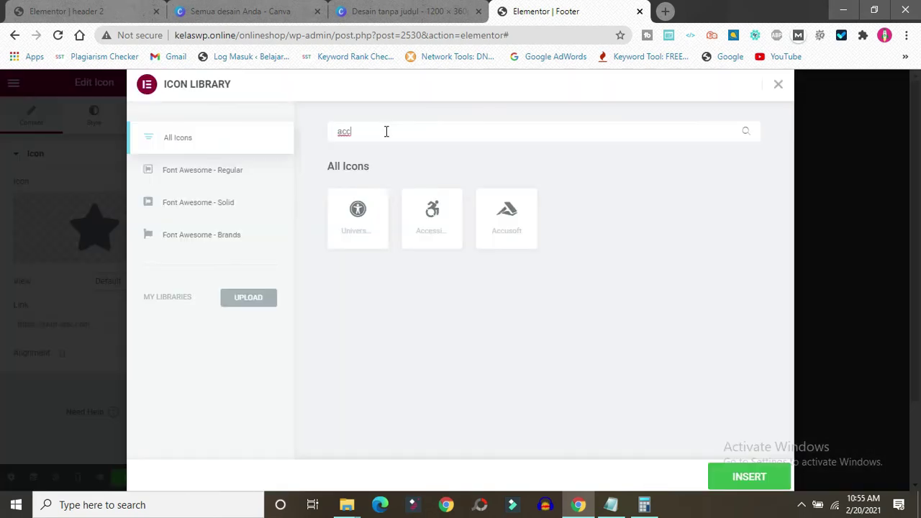
# Choose the outlined User circle icon for the Icon widget in the fifth column.
pyautogui.press('BackSpace')
pyautogui.press('BackSpace')
pyautogui.press('BackSpace')
pyautogui.write('user')
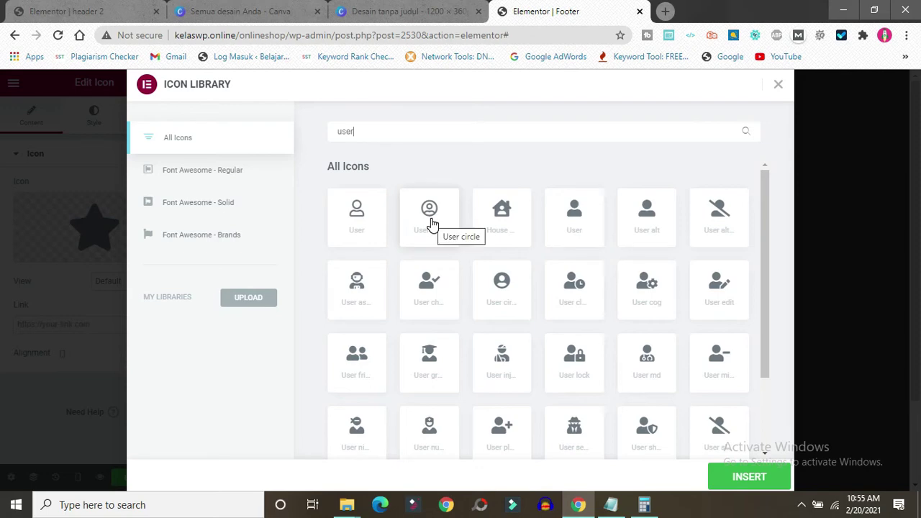
pyautogui.click(745, 479)
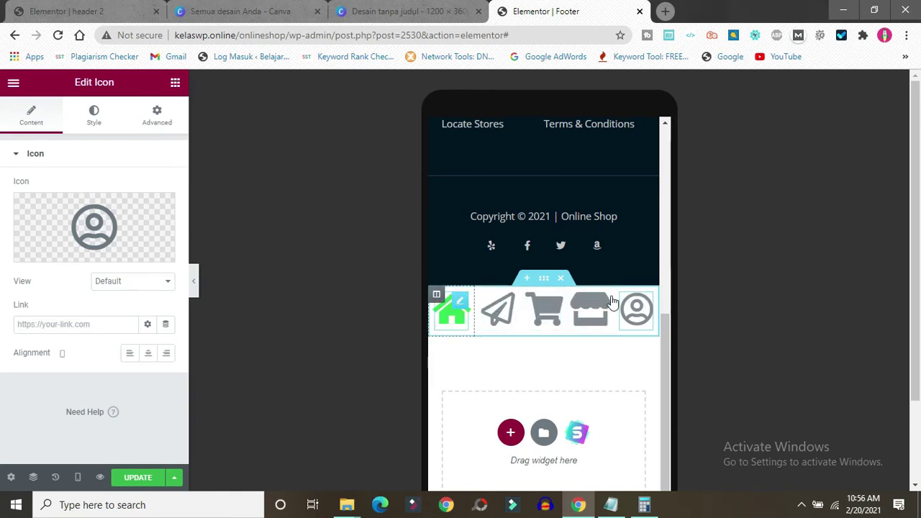
# Add a Text Editor widget below the home icon in the first column and replace its placeholder text with "Home".
pyautogui.click(543, 280)
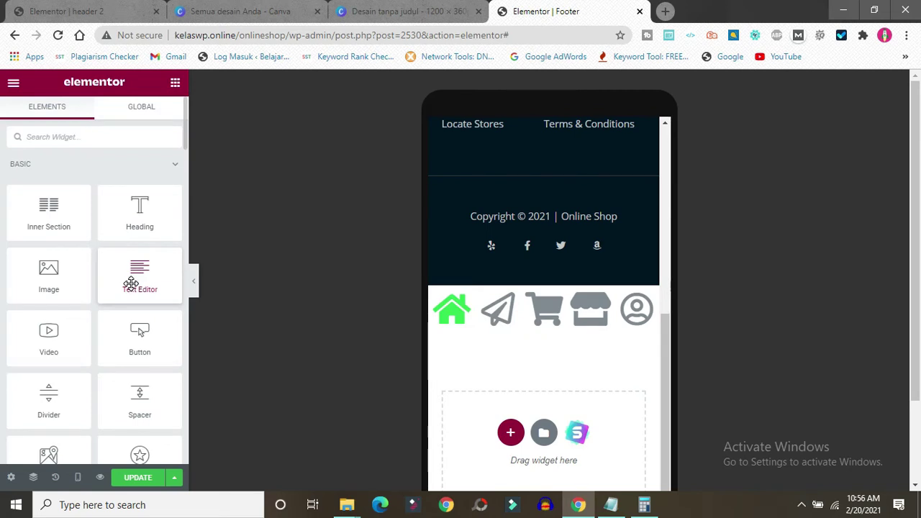
pyautogui.moveTo(131, 283); pyautogui.dragTo(445, 328)
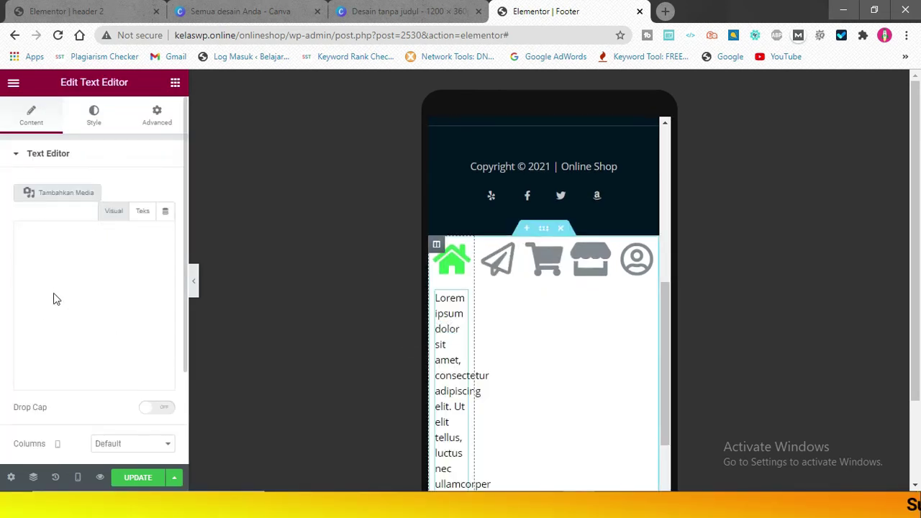
pyautogui.click(72, 304)
pyautogui.hotkey('ctrl', 'a')
pyautogui.write('Home')
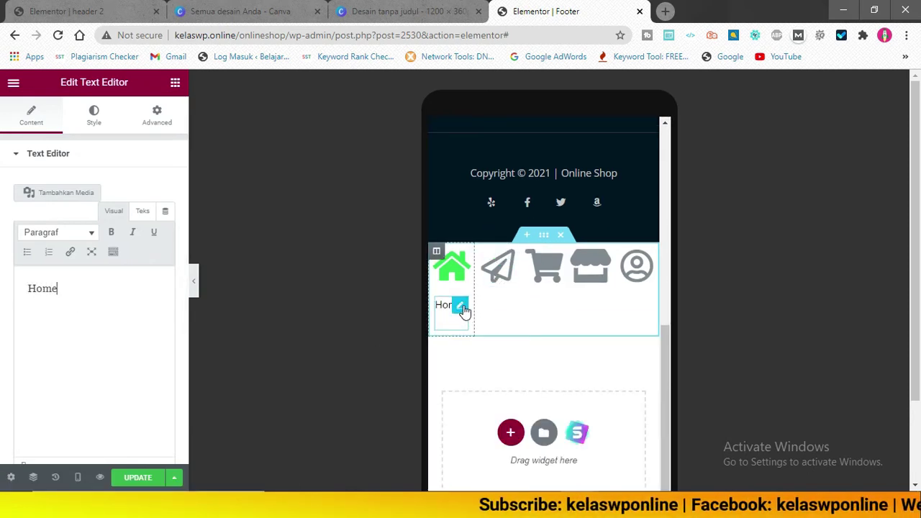
# Set the widgets space of the first column, holding the home icon and its label, to -8 px.
pyautogui.click(436, 251)
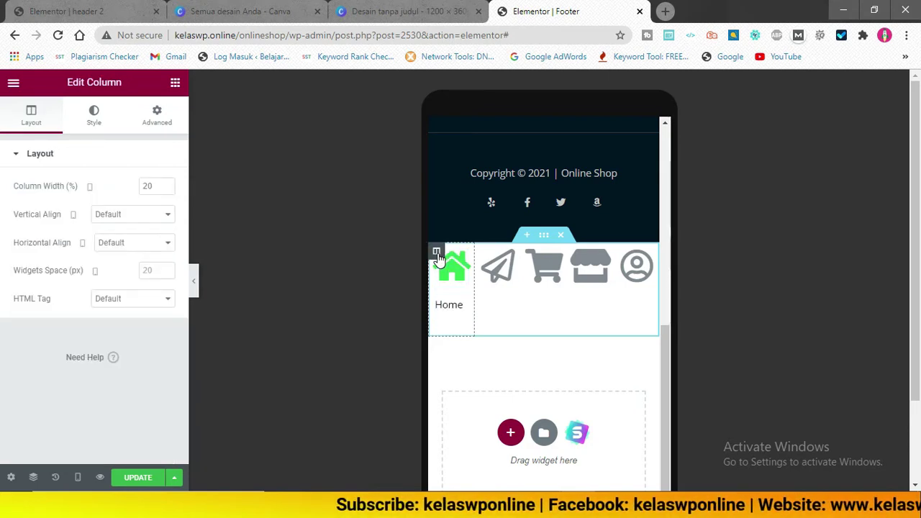
pyautogui.click(167, 274)
pyautogui.click(167, 271)
pyautogui.click(166, 271)
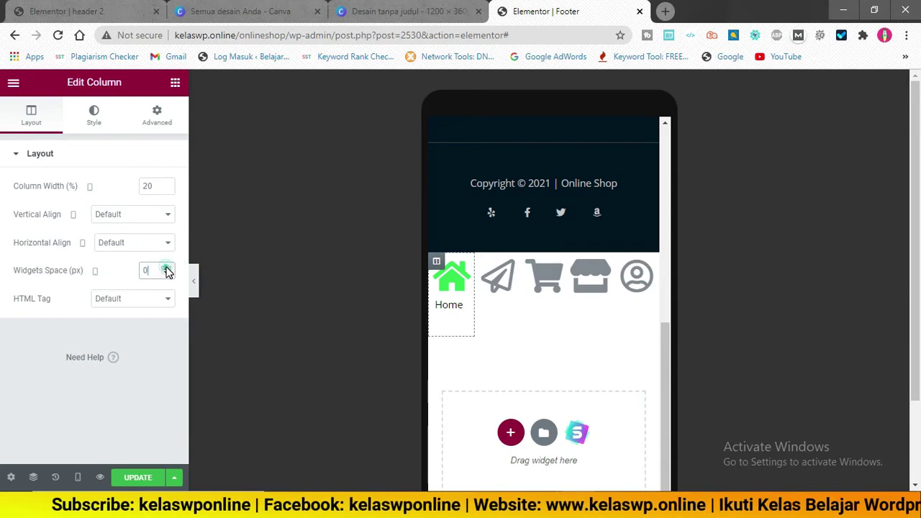
pyautogui.click(166, 268)
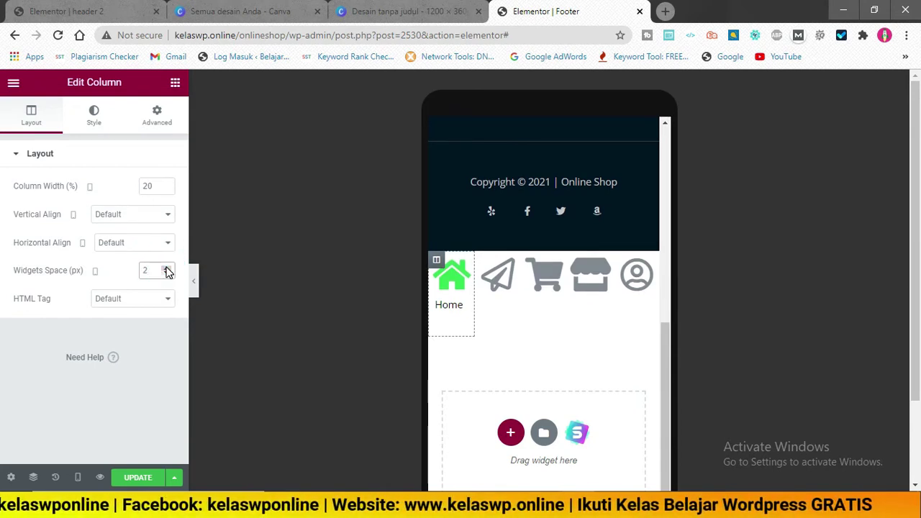
pyautogui.click(166, 275)
pyautogui.click(166, 274)
pyautogui.click(167, 274)
pyautogui.click(166, 274)
pyautogui.click(166, 274)
pyautogui.click(166, 274)
pyautogui.click(166, 275)
pyautogui.click(166, 274)
pyautogui.click(166, 274)
pyautogui.click(166, 275)
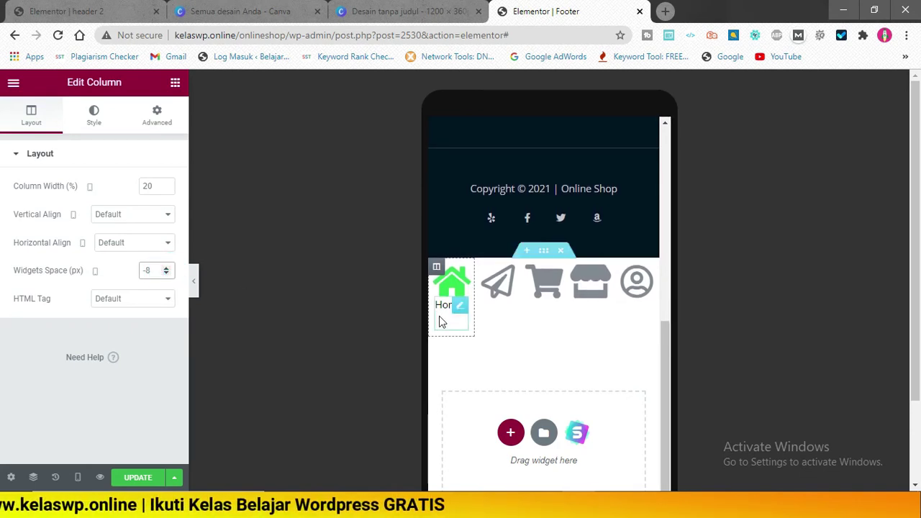
# Center-align the Home text below the home icon.
pyautogui.click(94, 114)
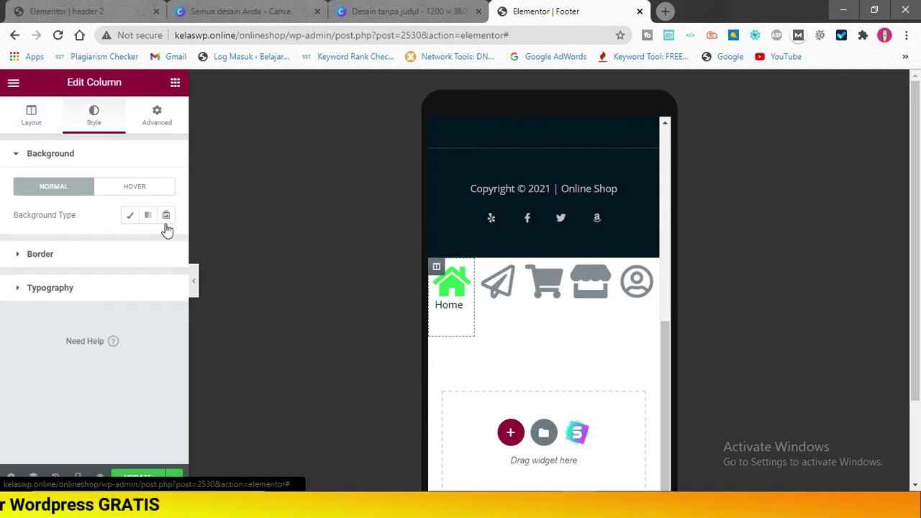
pyautogui.click(19, 112)
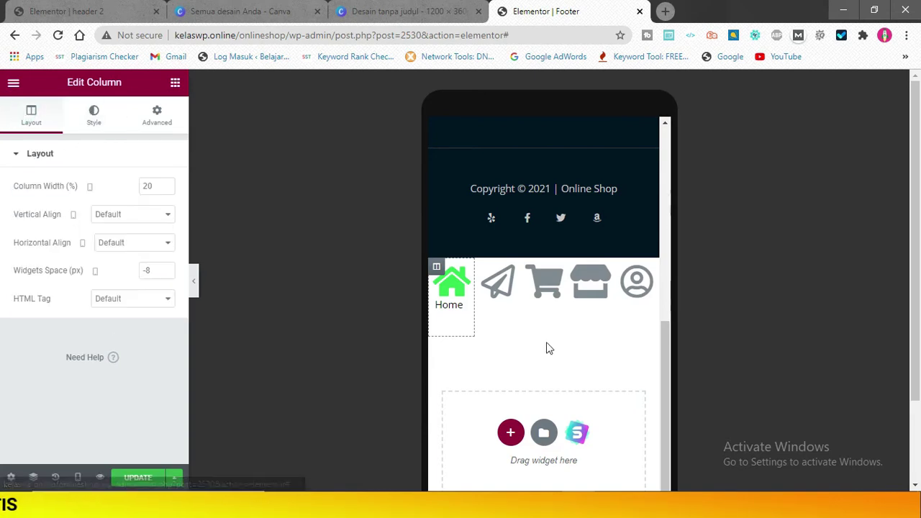
pyautogui.click(463, 307)
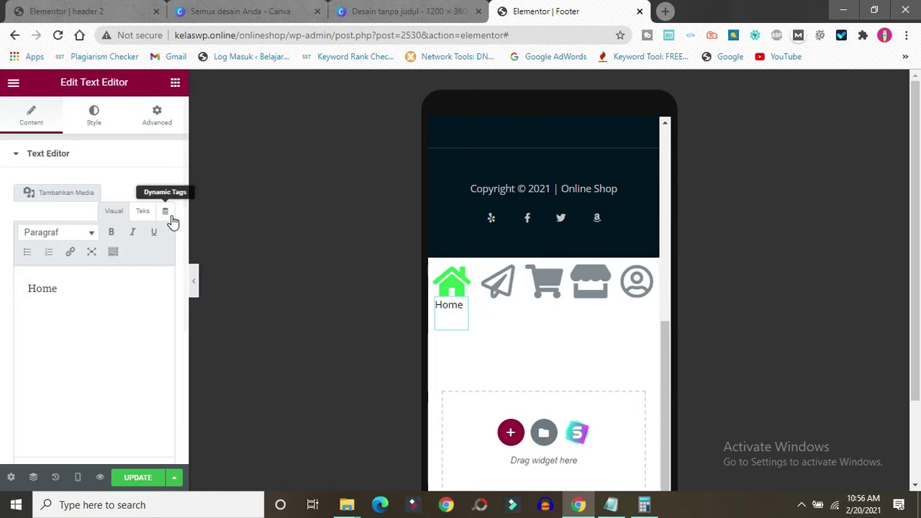
pyautogui.click(94, 115)
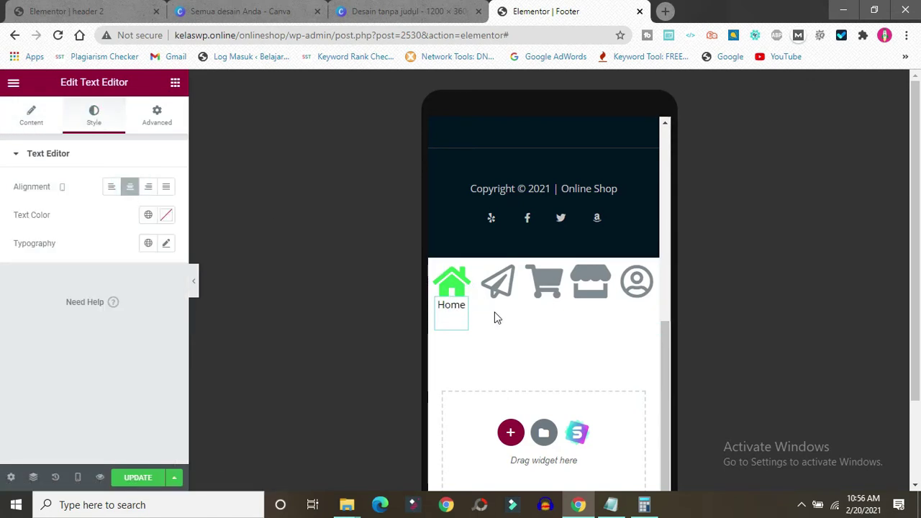
# Reduce the home icon's size to 33.
pyautogui.click(460, 274)
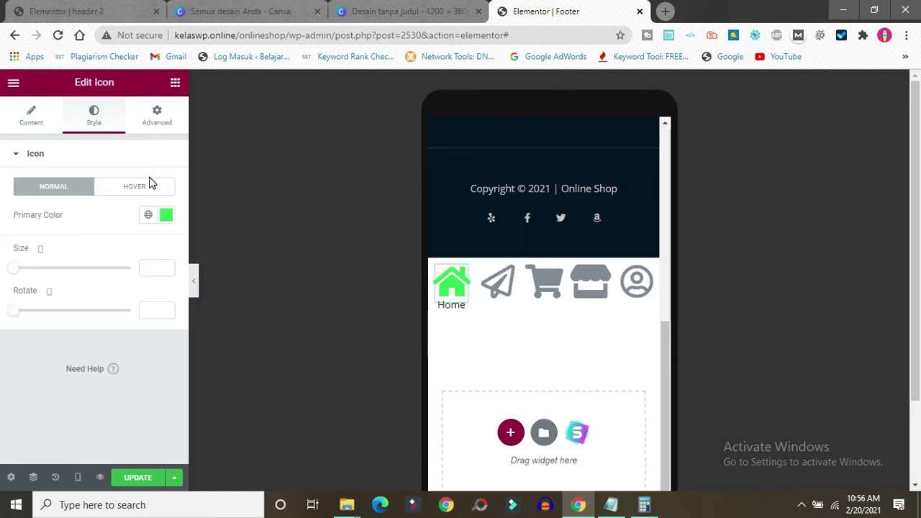
pyautogui.click(17, 272)
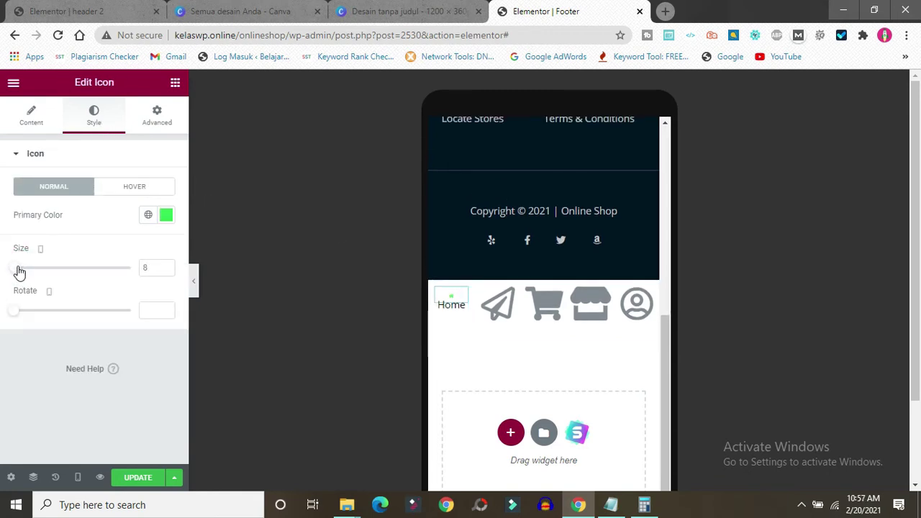
pyautogui.moveTo(19, 272); pyautogui.dragTo(27, 269)
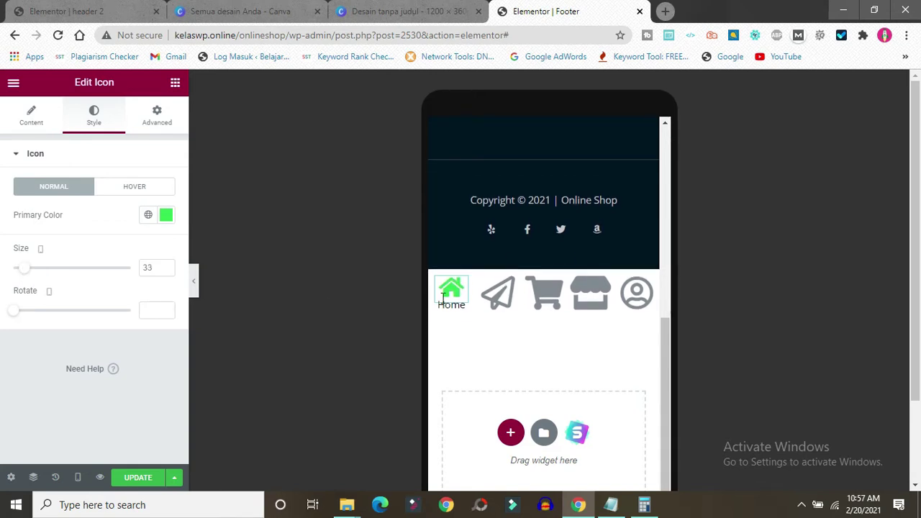
# Set the typography size of the Home text to 11 px.
pyautogui.click(462, 314)
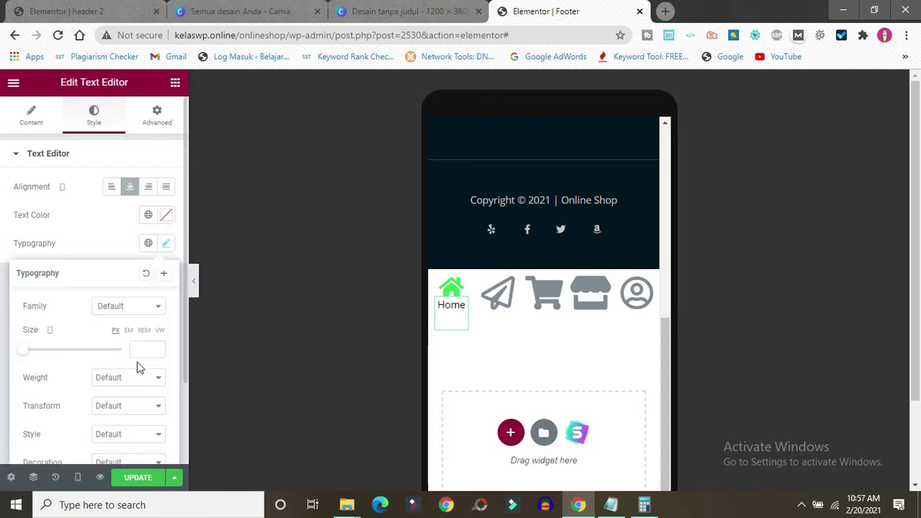
pyautogui.click(140, 349)
pyautogui.write('10')
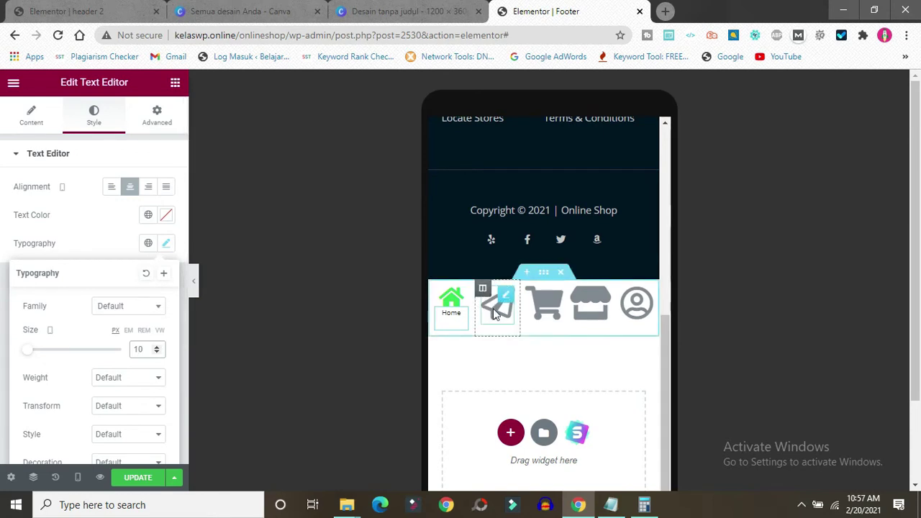
pyautogui.click(156, 347)
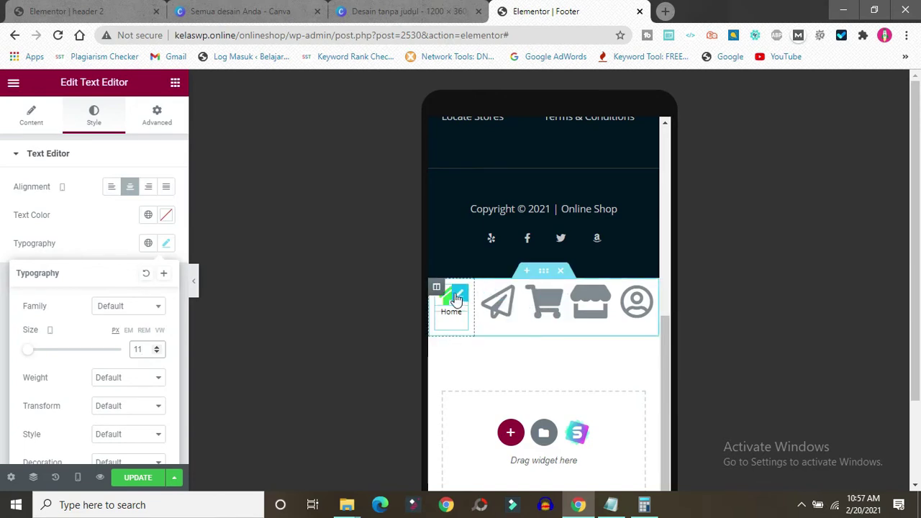
# Copy the home icon's style onto the paper plane, cart, store and account icons in the footer row.
pyautogui.rightClick(461, 297)
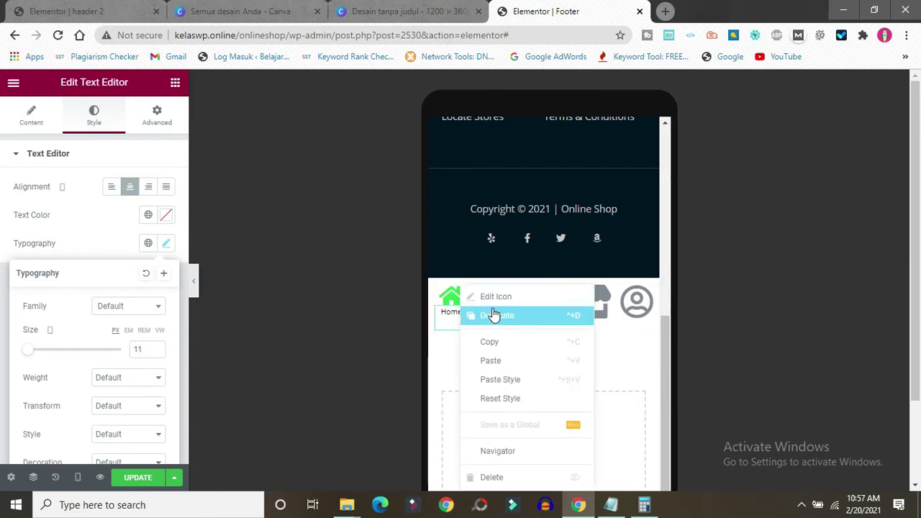
pyautogui.click(490, 342)
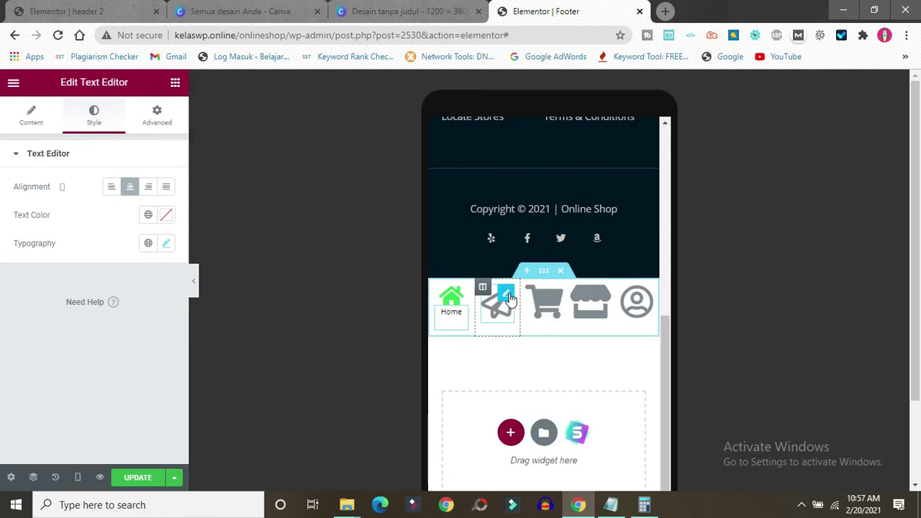
pyautogui.rightClick(508, 299)
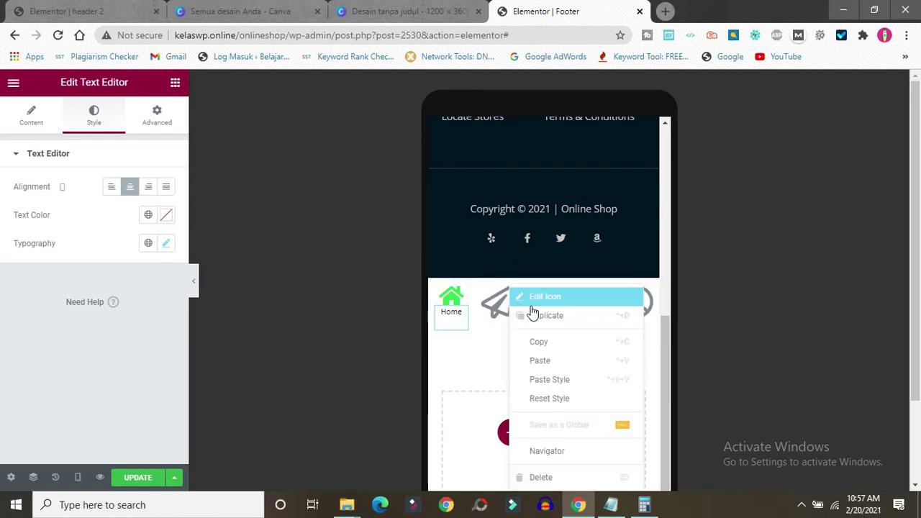
pyautogui.click(539, 380)
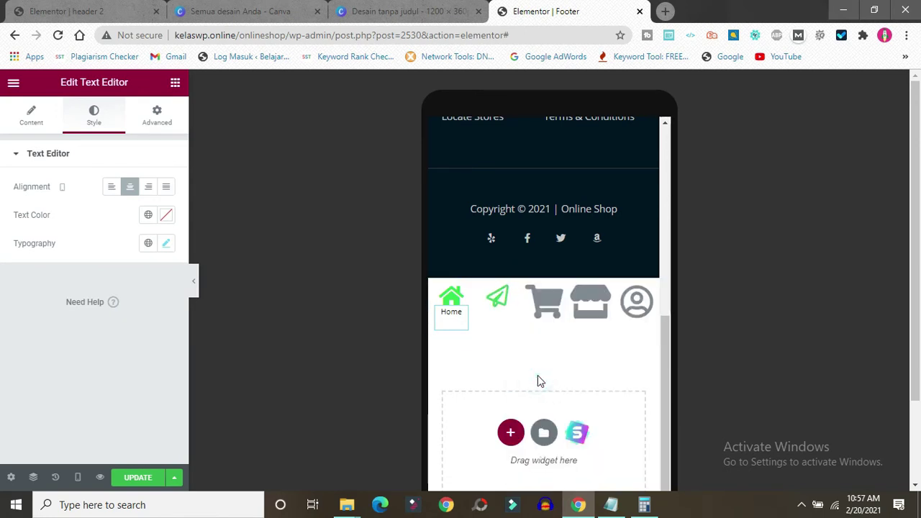
pyautogui.rightClick(557, 298)
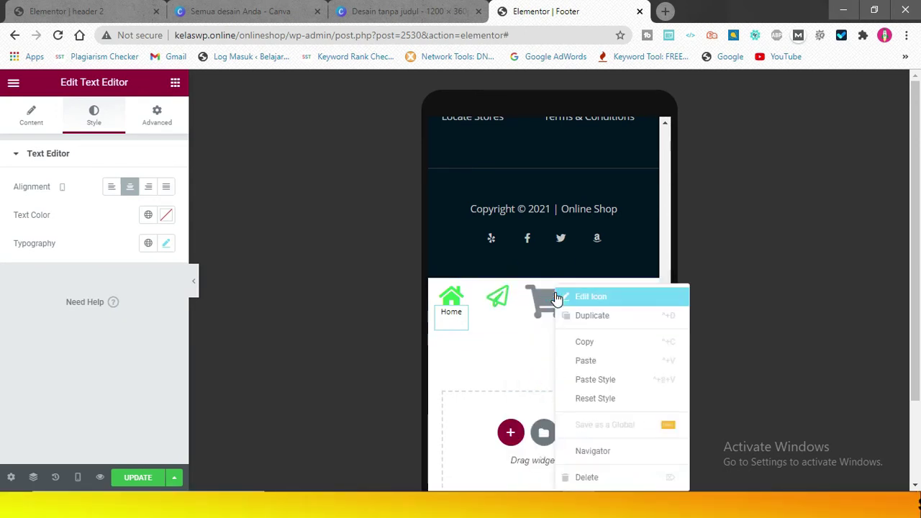
pyautogui.click(589, 379)
pyautogui.rightClick(600, 300)
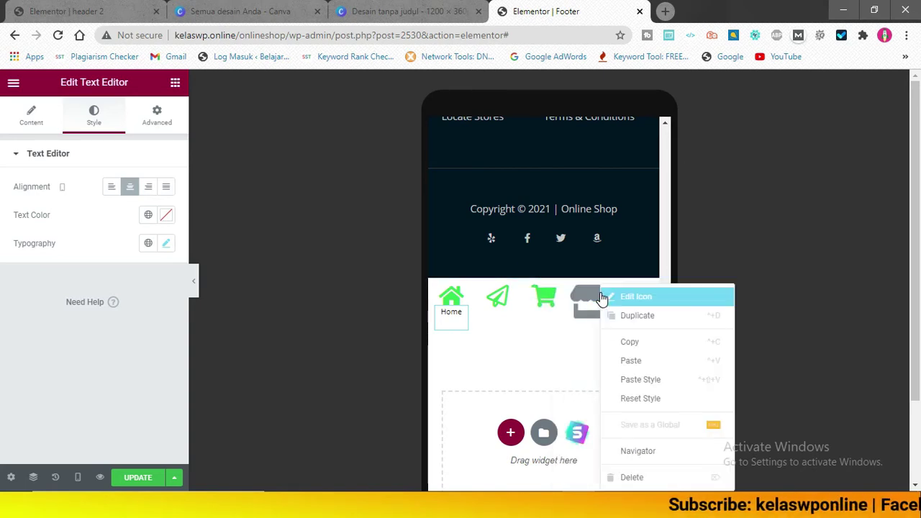
pyautogui.click(640, 380)
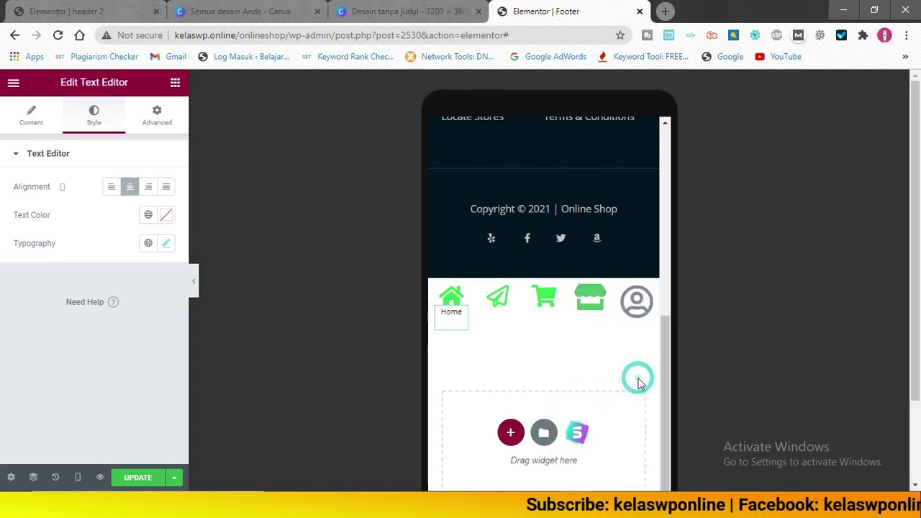
pyautogui.rightClick(639, 300)
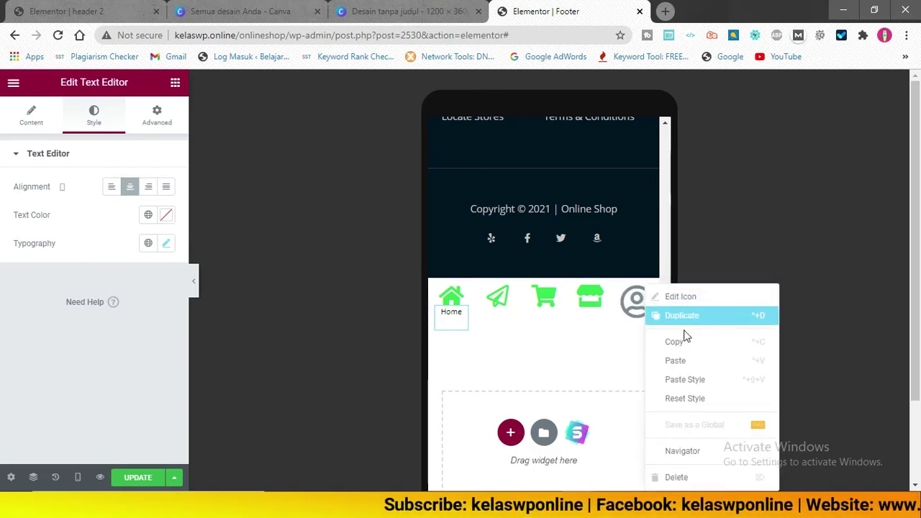
pyautogui.click(678, 385)
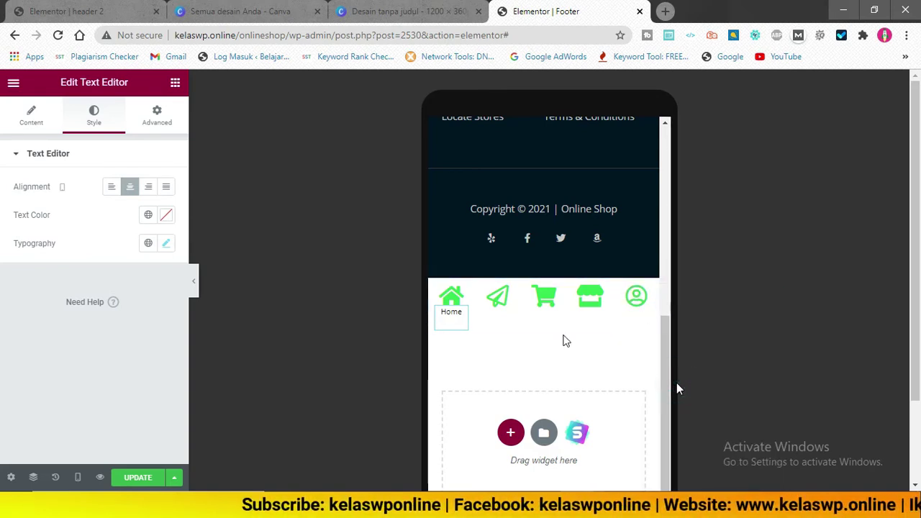
# Copy the Home text label into the paper plane, cart, store and account icon columns.
pyautogui.rightClick(461, 322)
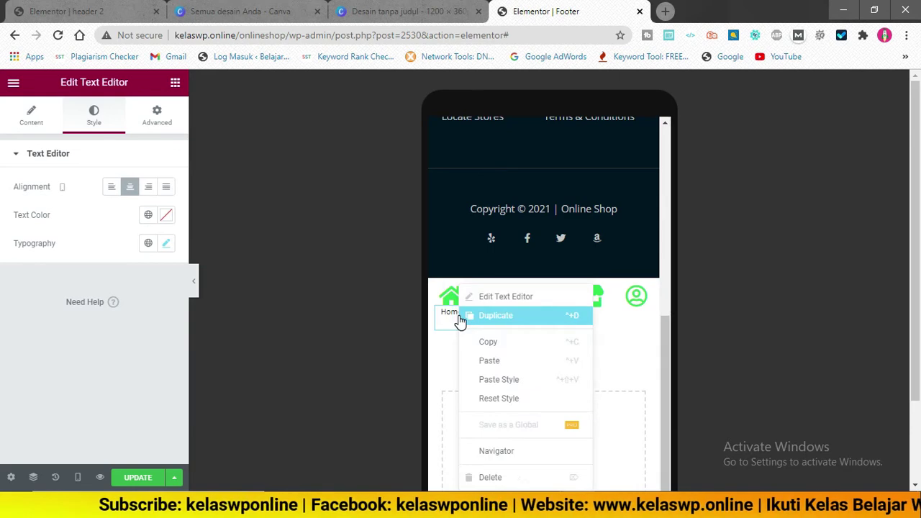
pyautogui.click(505, 344)
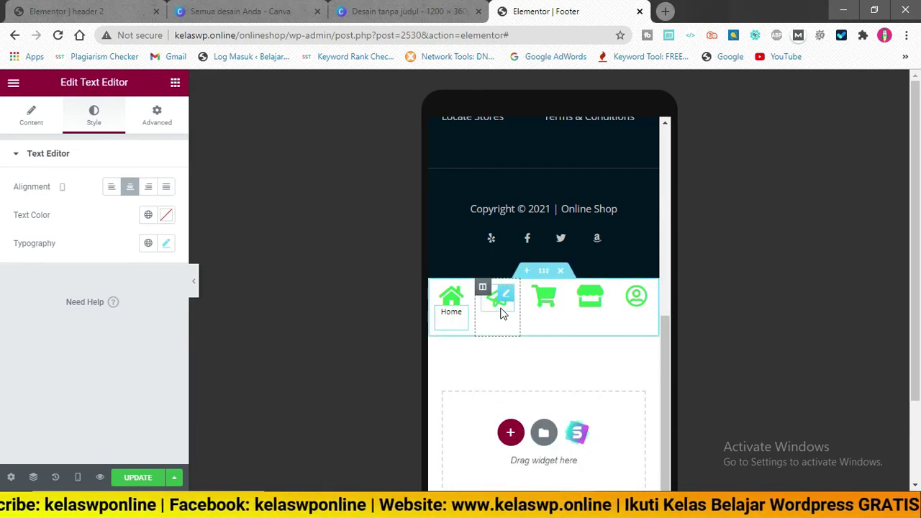
pyautogui.rightClick(506, 287)
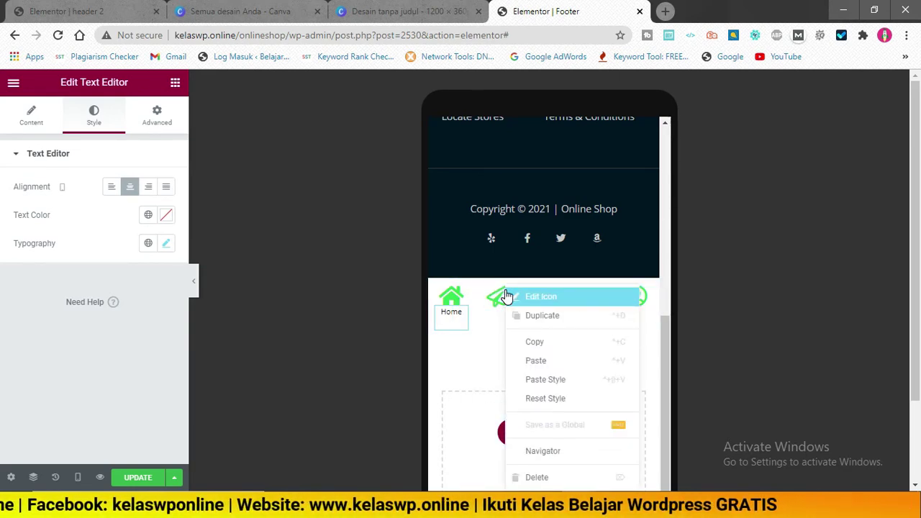
pyautogui.click(538, 362)
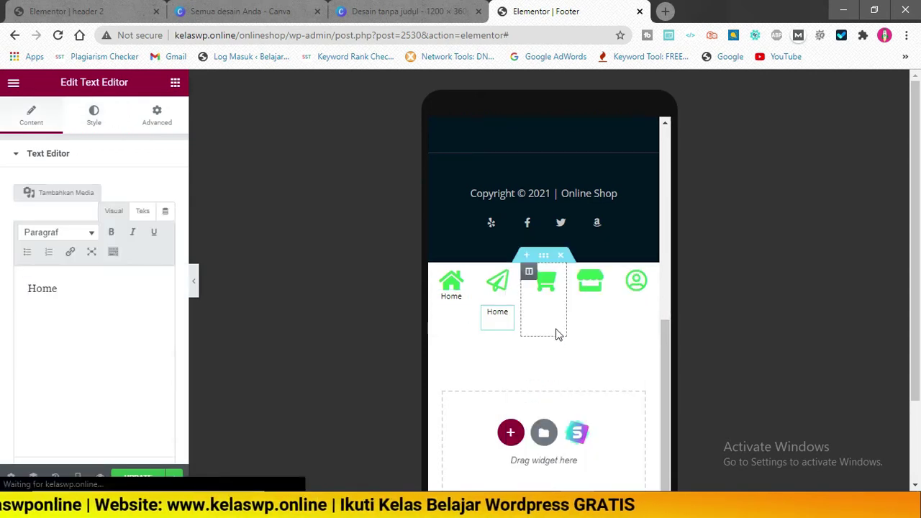
pyautogui.rightClick(552, 280)
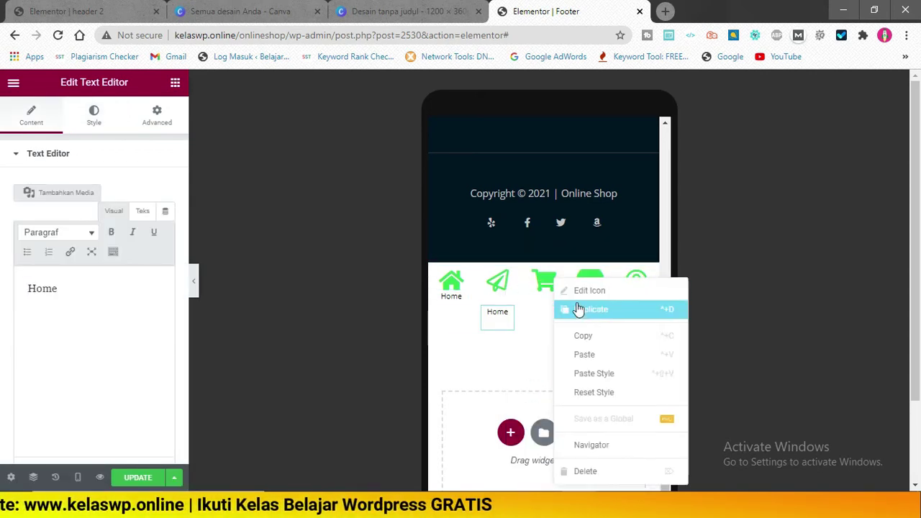
pyautogui.click(580, 355)
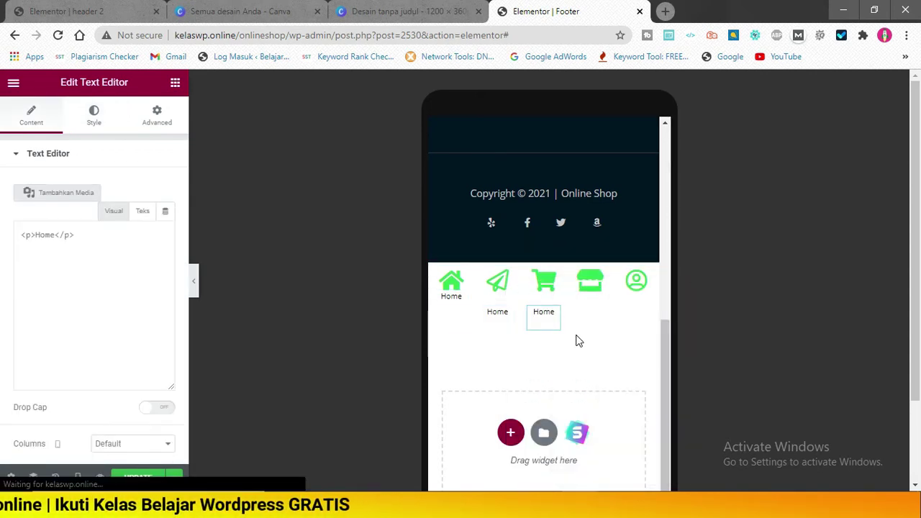
pyautogui.rightClick(600, 284)
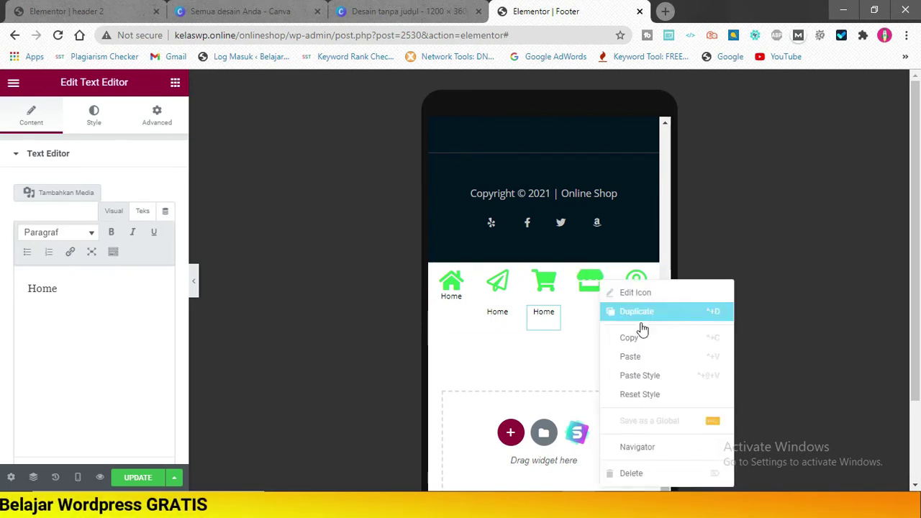
pyautogui.click(629, 359)
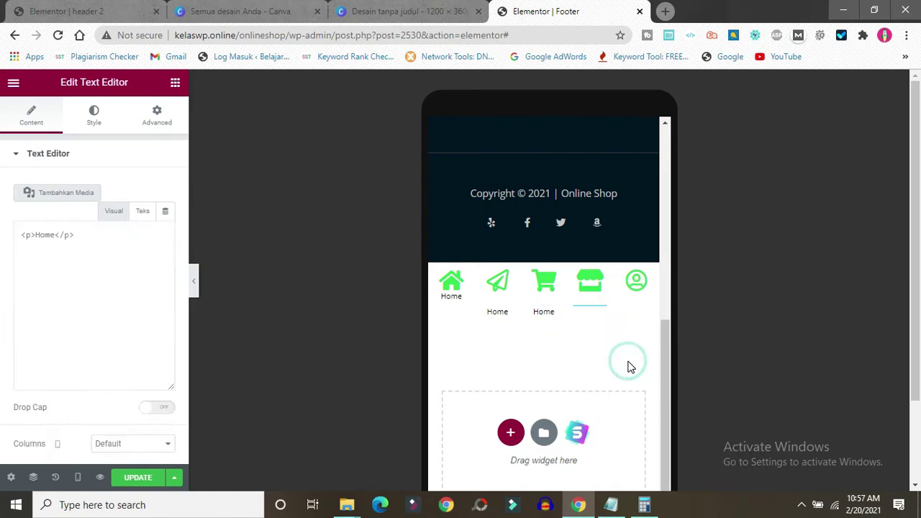
pyautogui.rightClick(648, 280)
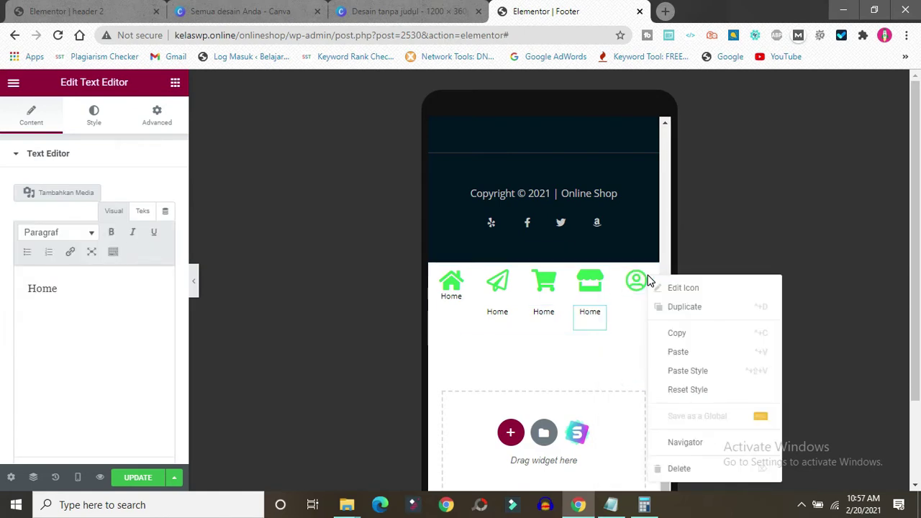
pyautogui.click(677, 354)
# Apply the first column's style to the other four columns of the icon row.
pyautogui.rightClick(435, 277)
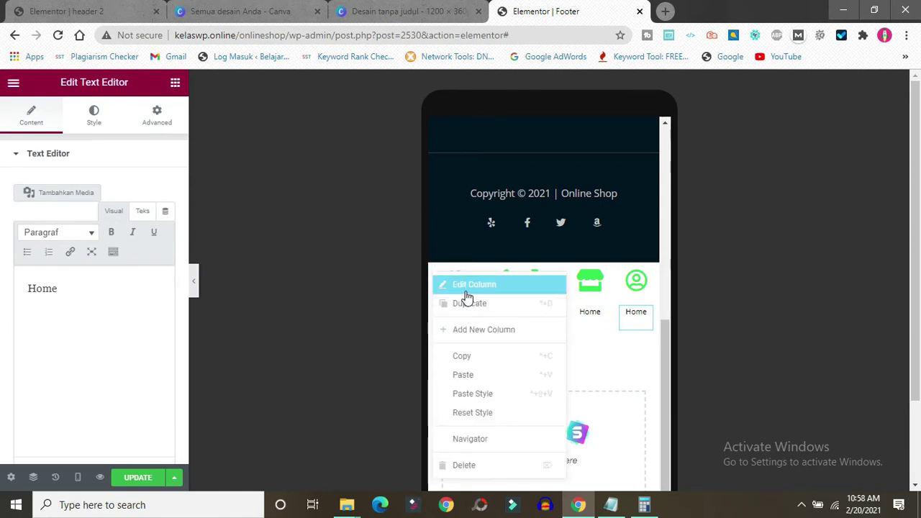
pyautogui.click(465, 359)
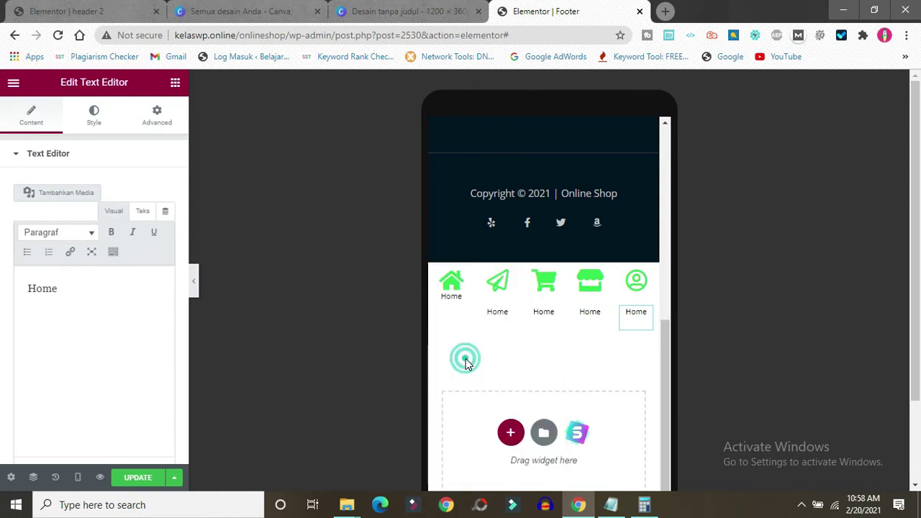
pyautogui.rightClick(482, 276)
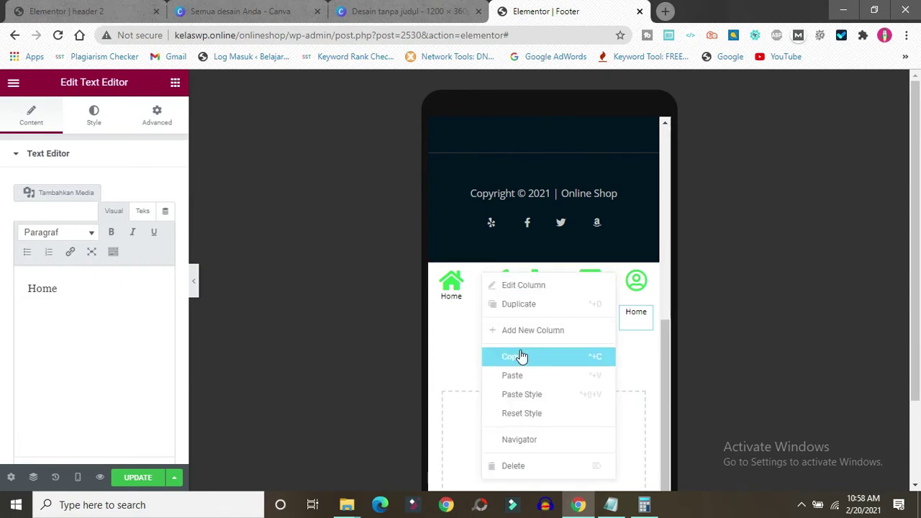
pyautogui.click(513, 392)
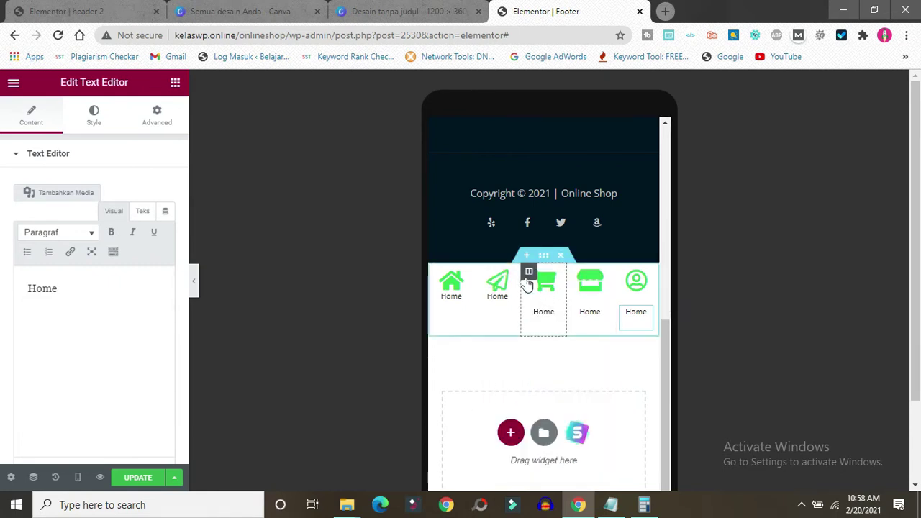
pyautogui.rightClick(528, 275)
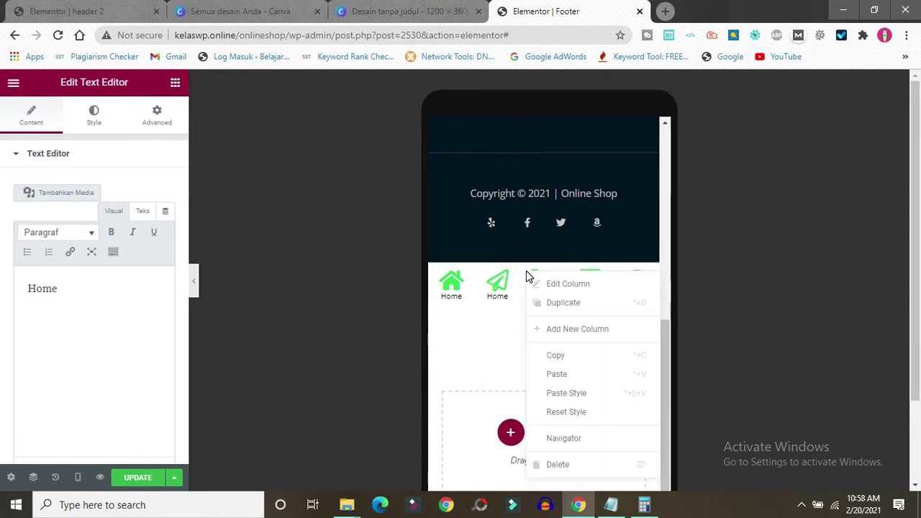
pyautogui.click(555, 394)
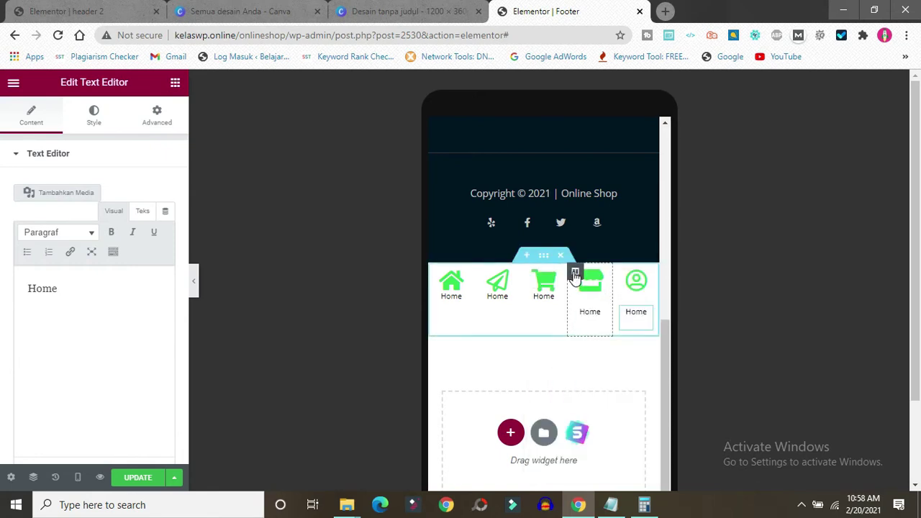
pyautogui.rightClick(575, 275)
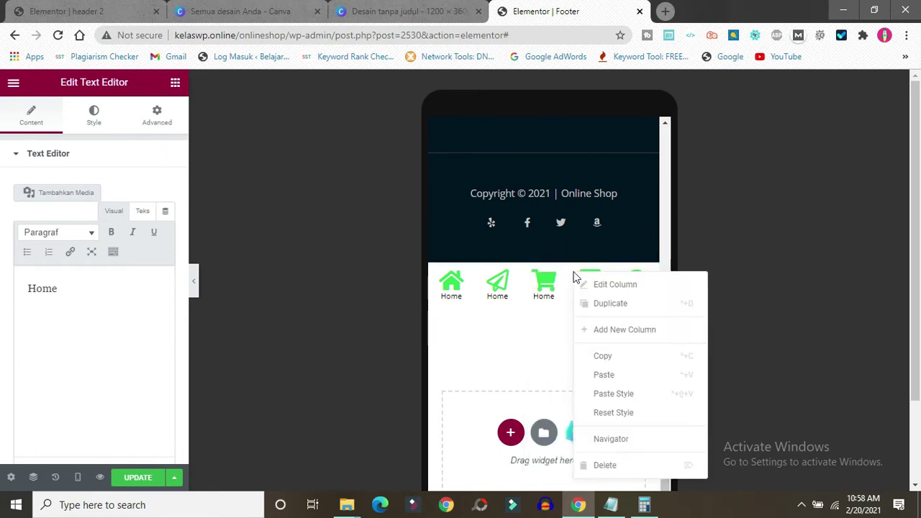
pyautogui.click(605, 396)
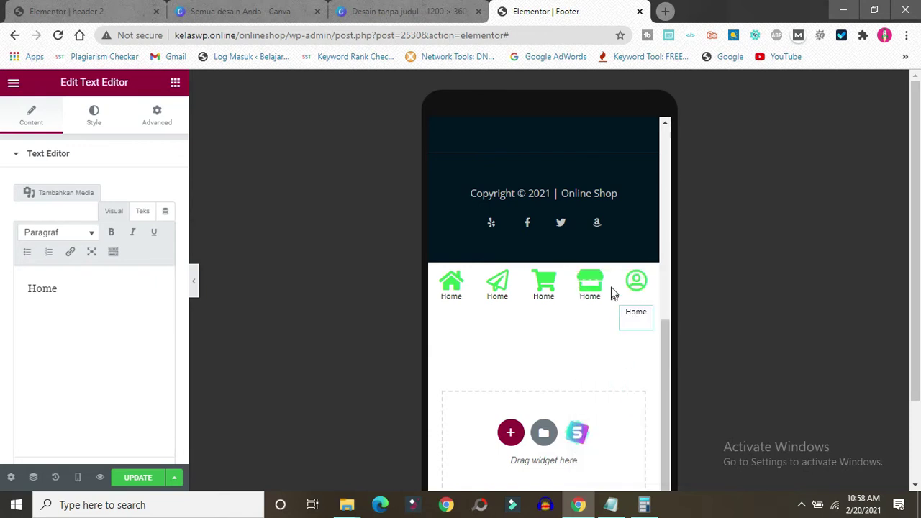
pyautogui.rightClick(623, 270)
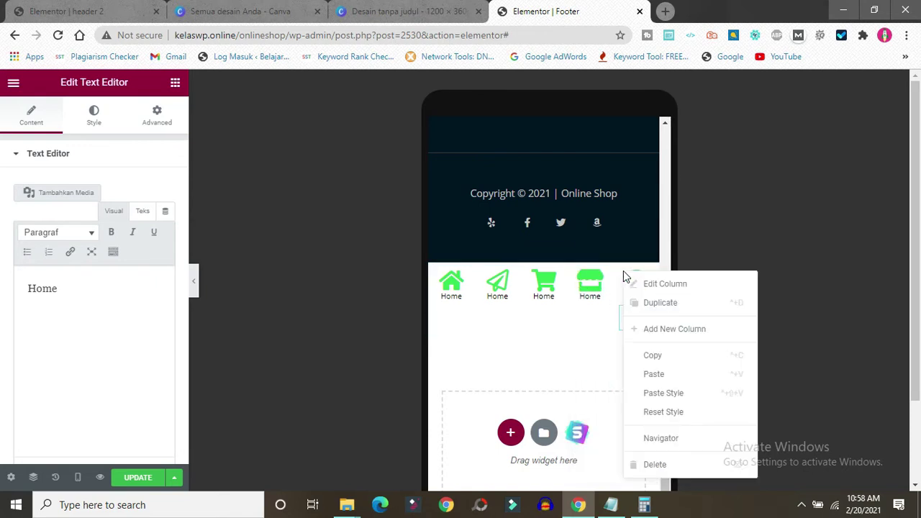
pyautogui.click(663, 394)
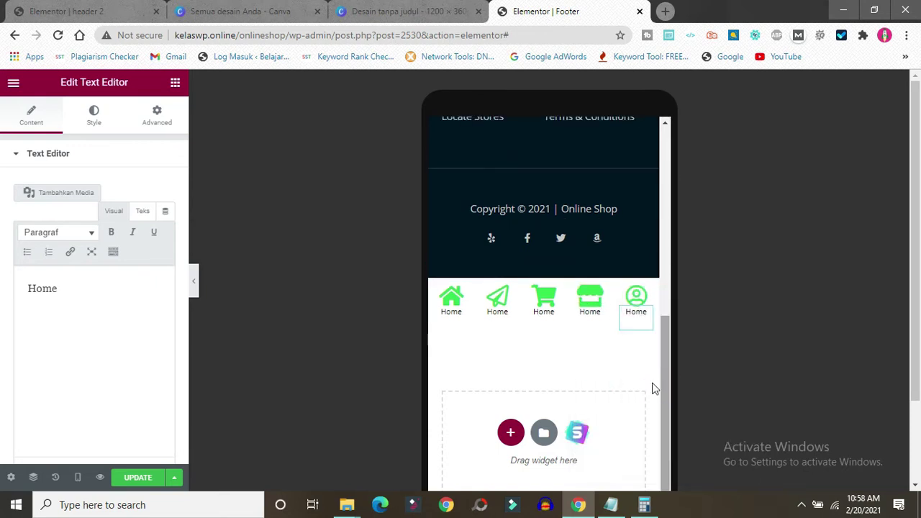
# Change the paper plane icon's primary color to a dark grayish green.
pyautogui.click(506, 295)
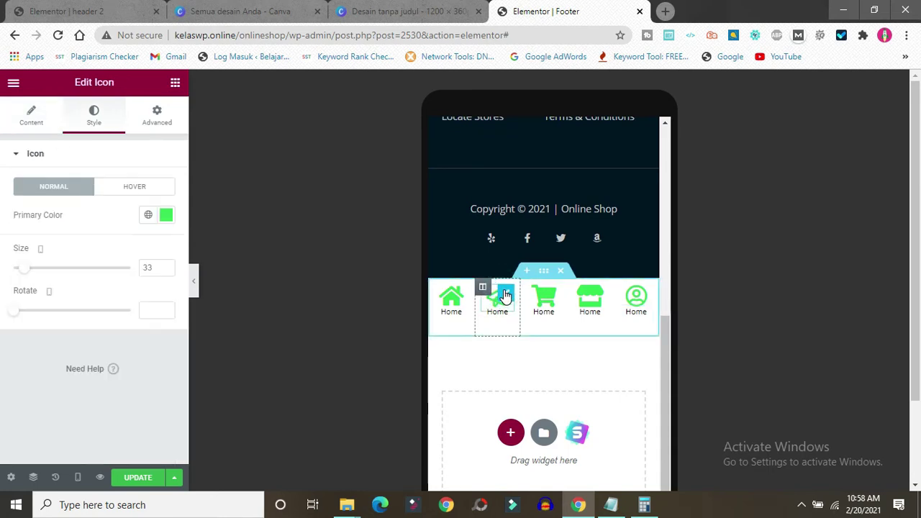
pyautogui.click(164, 216)
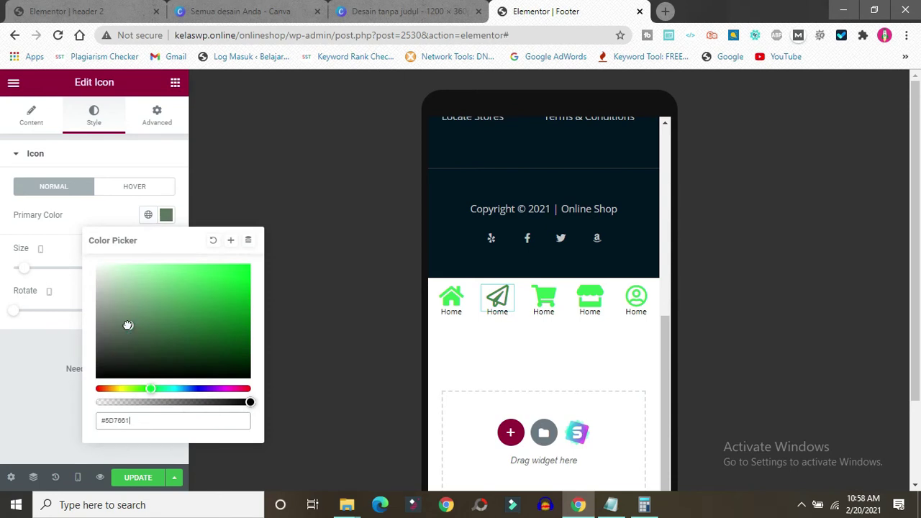
pyautogui.moveTo(123, 325); pyautogui.dragTo(124, 334)
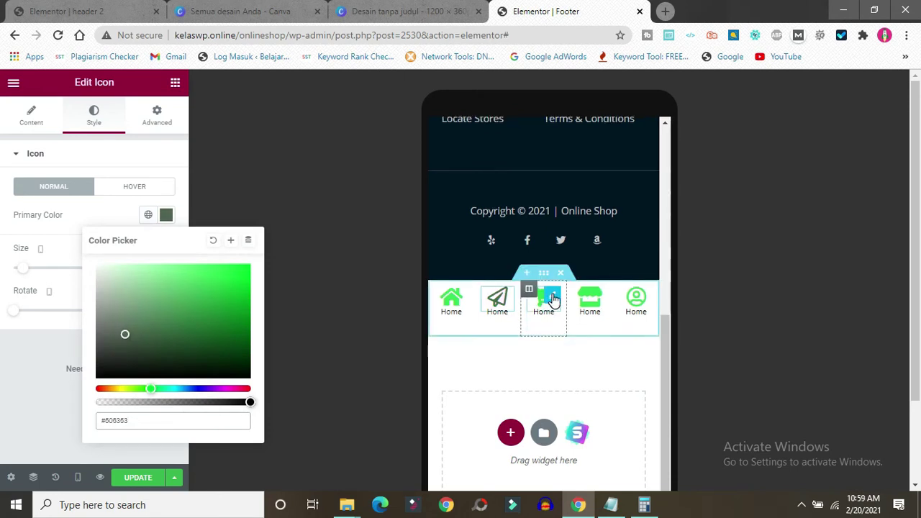
# Copy the paper plane icon's style onto the cart icon.
pyautogui.click(553, 300)
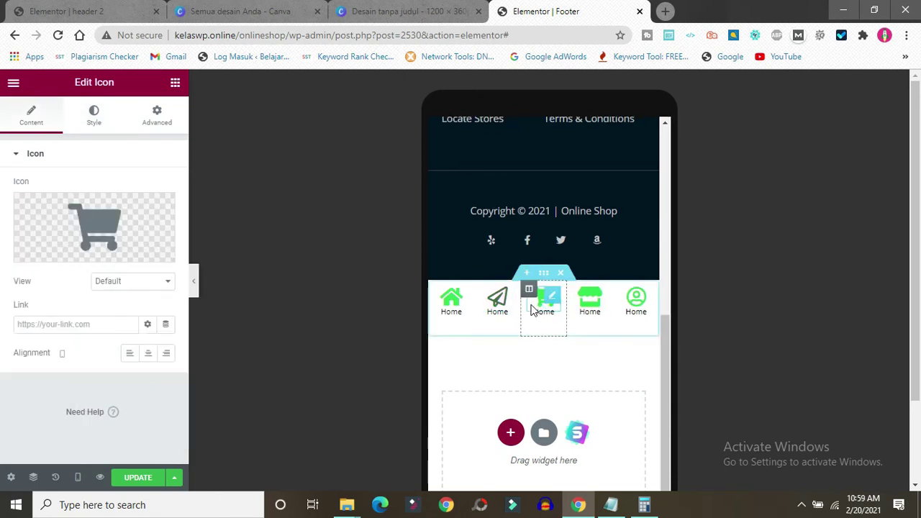
pyautogui.rightClick(508, 299)
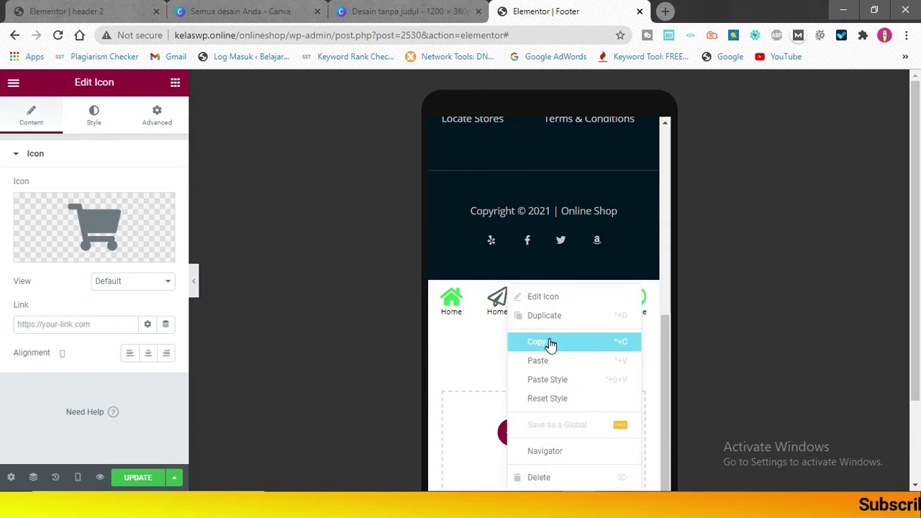
pyautogui.click(548, 341)
pyautogui.rightClick(554, 299)
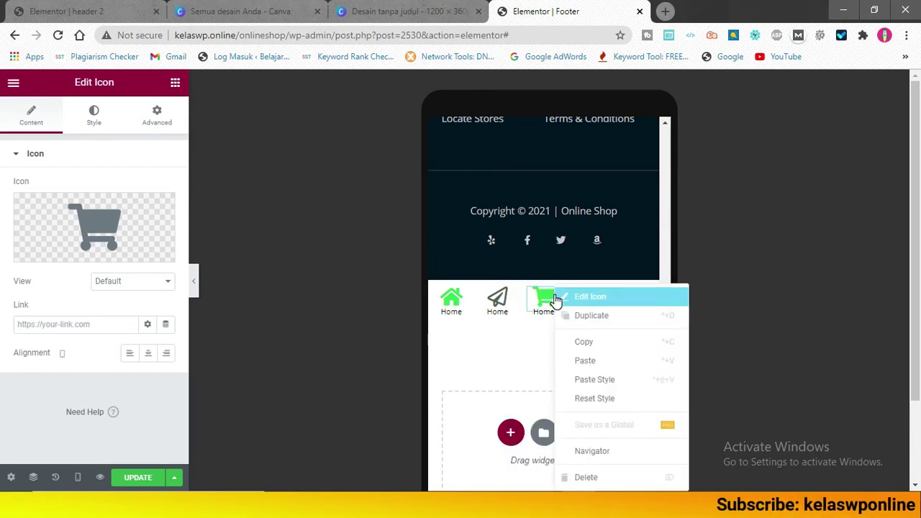
pyautogui.click(614, 382)
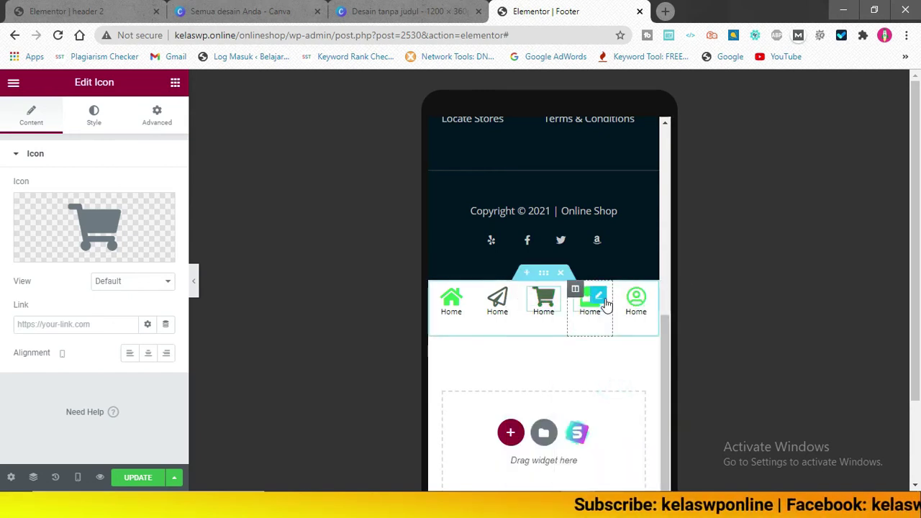
# Paste the copied paper plane icon style onto the store, account and home icons.
pyautogui.rightClick(604, 297)
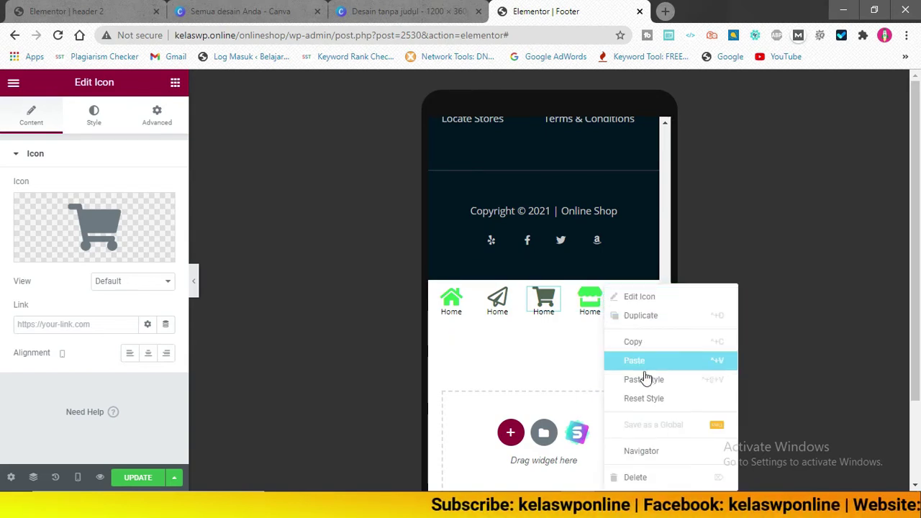
pyautogui.click(644, 379)
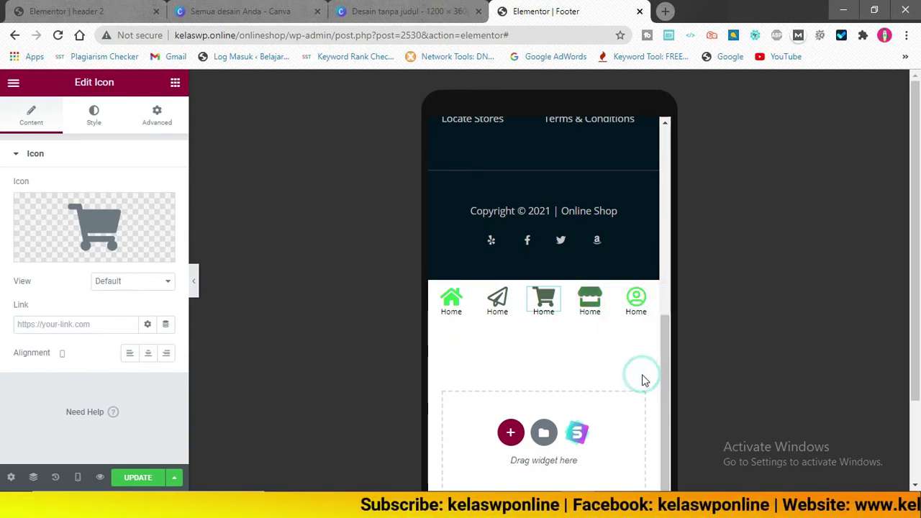
pyautogui.rightClick(643, 292)
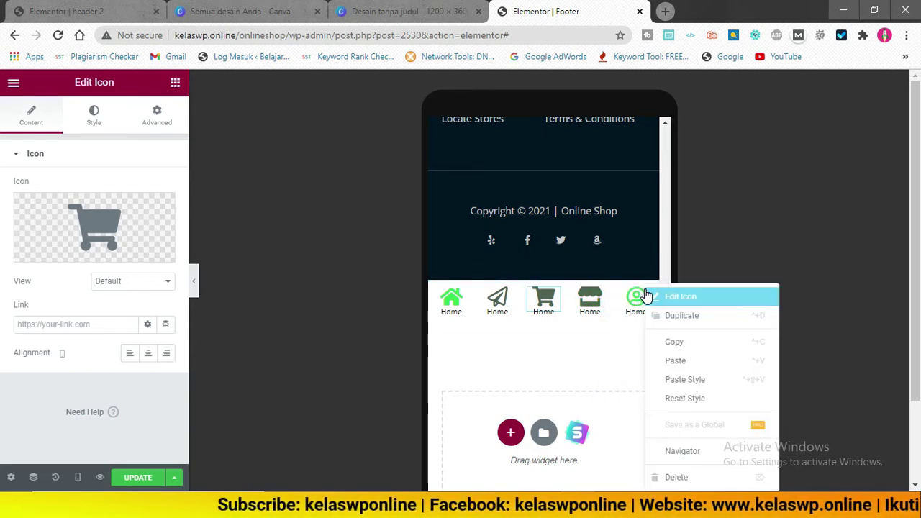
pyautogui.click(687, 379)
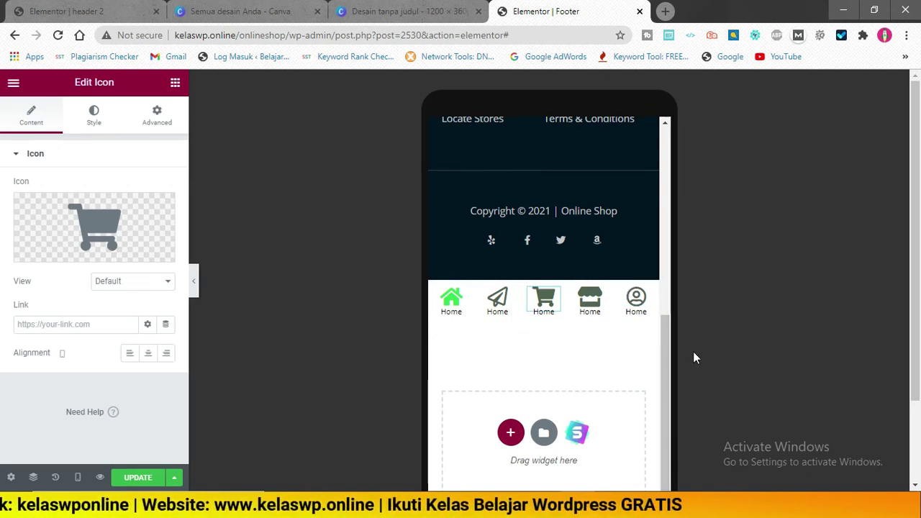
pyautogui.moveTo(667, 335); pyautogui.dragTo(668, 311)
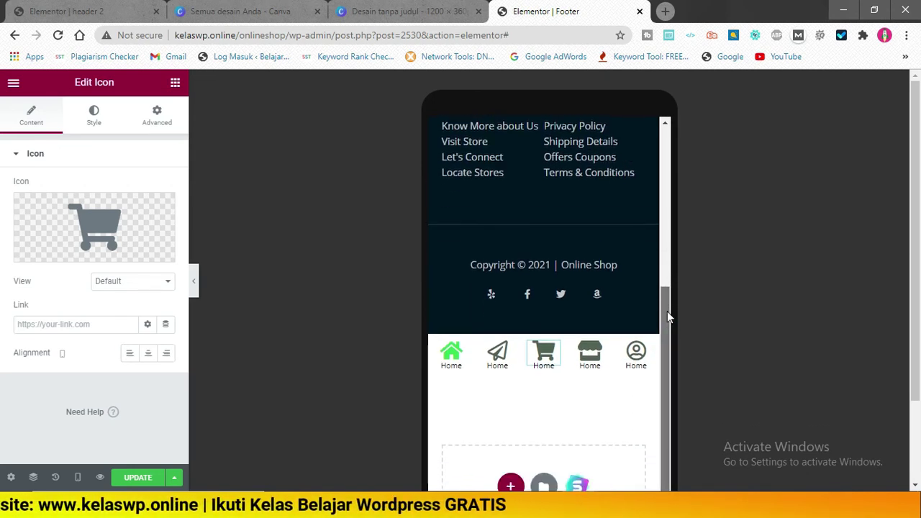
pyautogui.rightClick(450, 343)
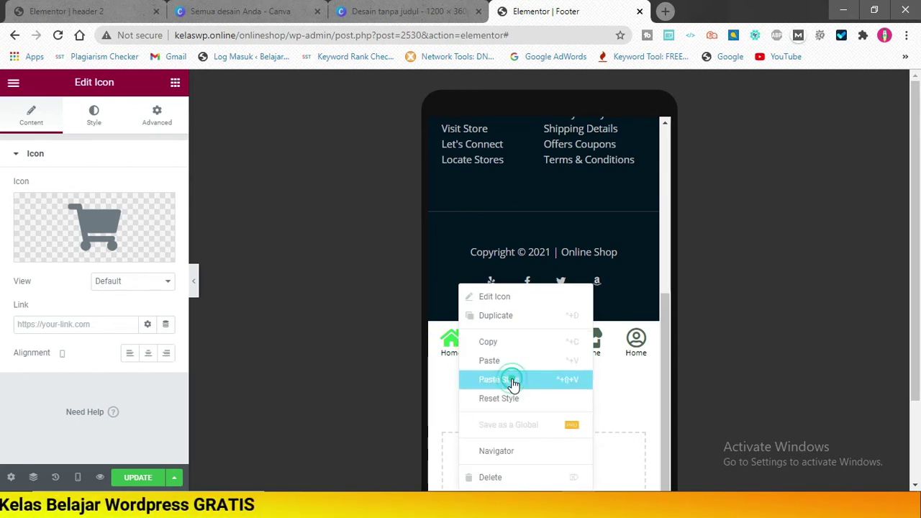
pyautogui.click(514, 381)
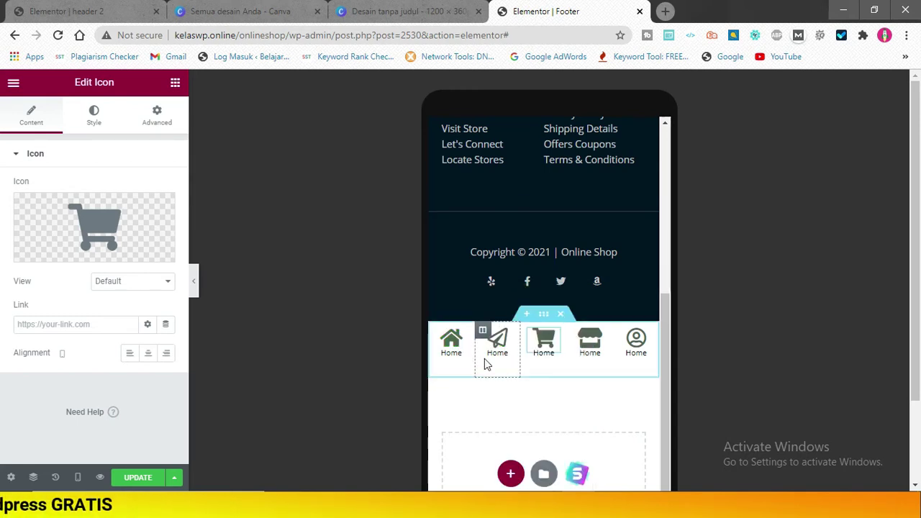
# Save the footer template and open the text label under the account icon for editing.
pyautogui.click(543, 317)
pyautogui.click(137, 477)
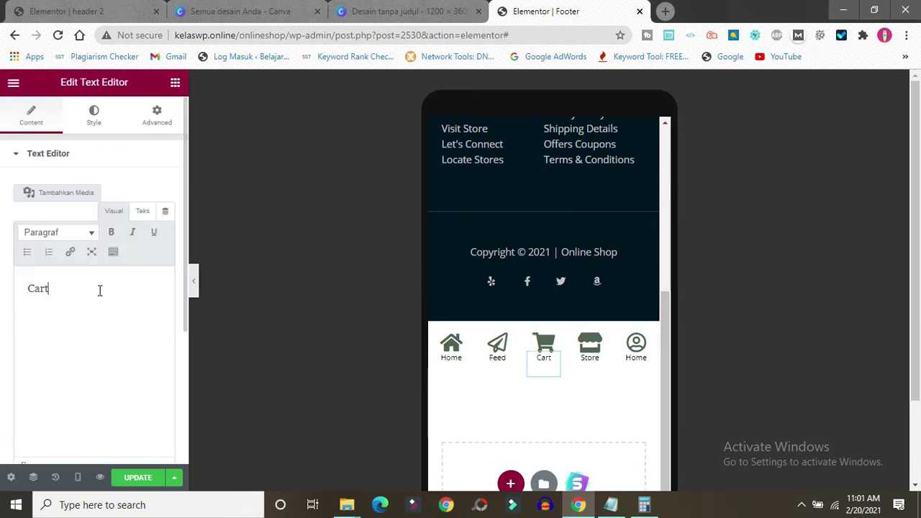
pyautogui.click(646, 362)
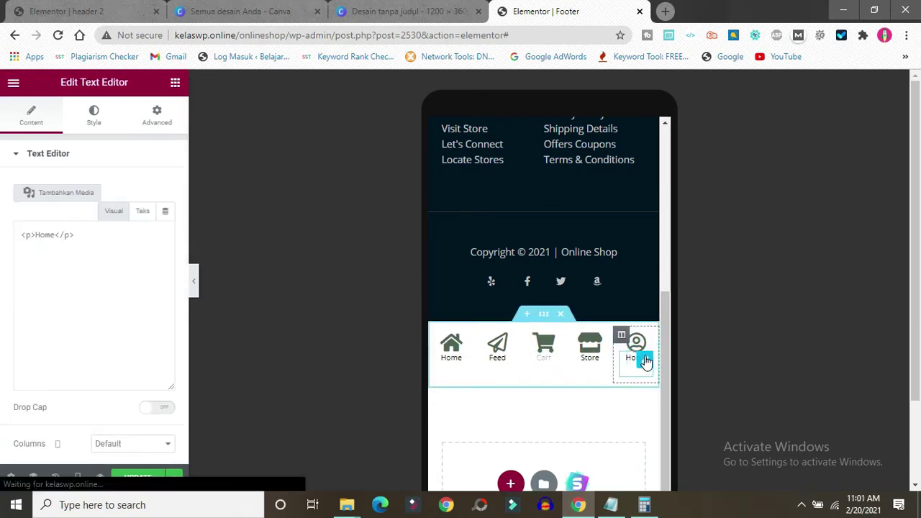
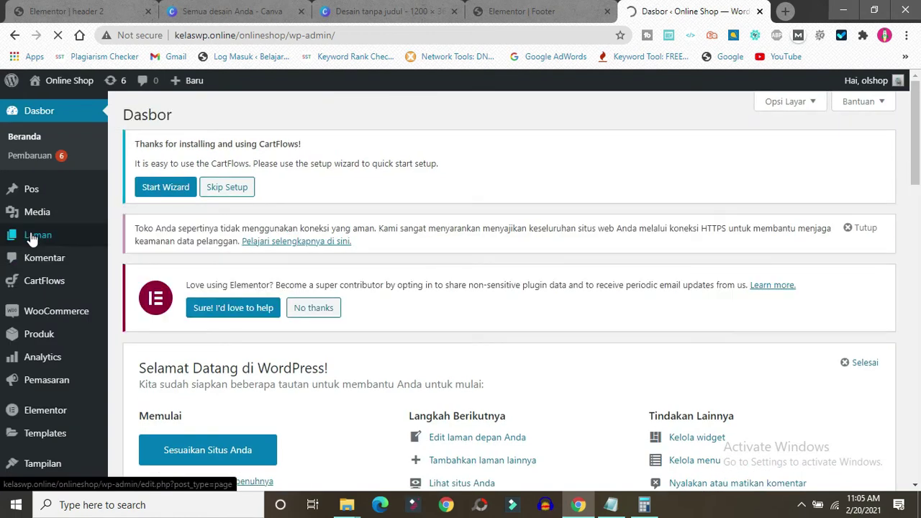
# Create a new WordPress page titled "home 2" and publish it.
pyautogui.moveTo(34, 241)
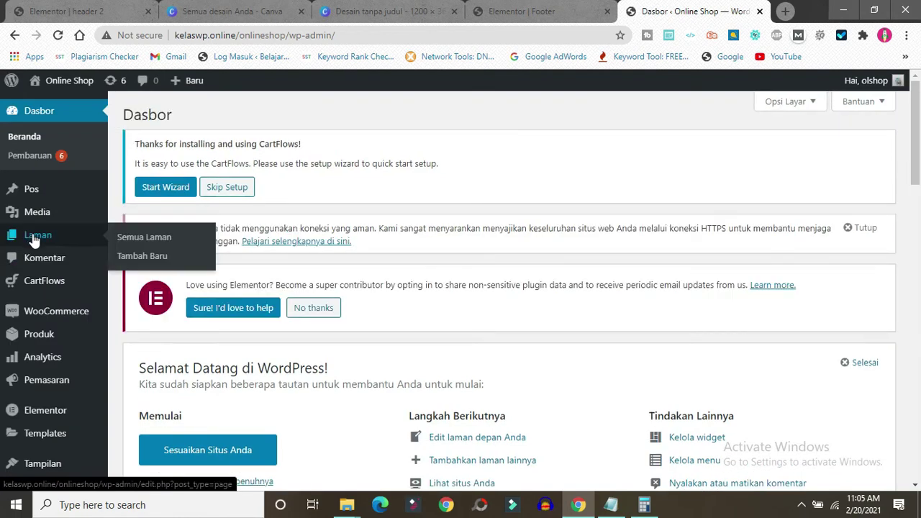
pyautogui.click(143, 257)
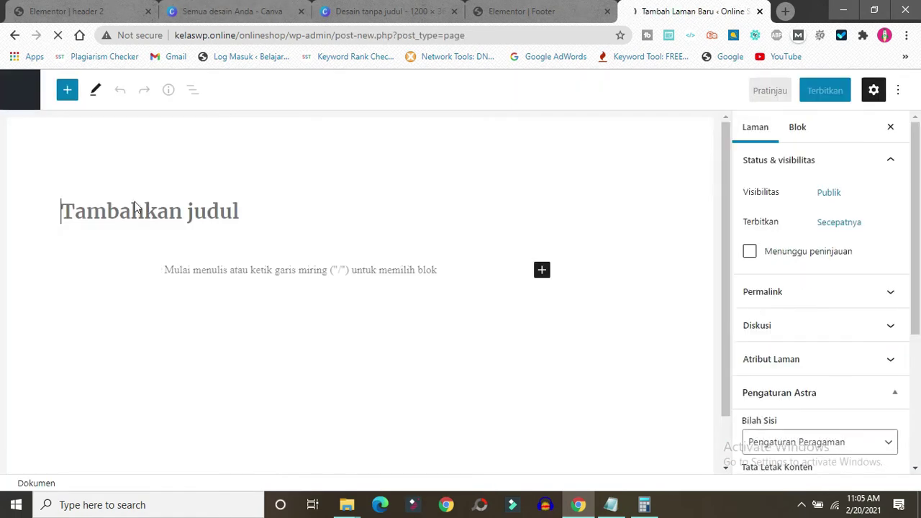
pyautogui.click(130, 211)
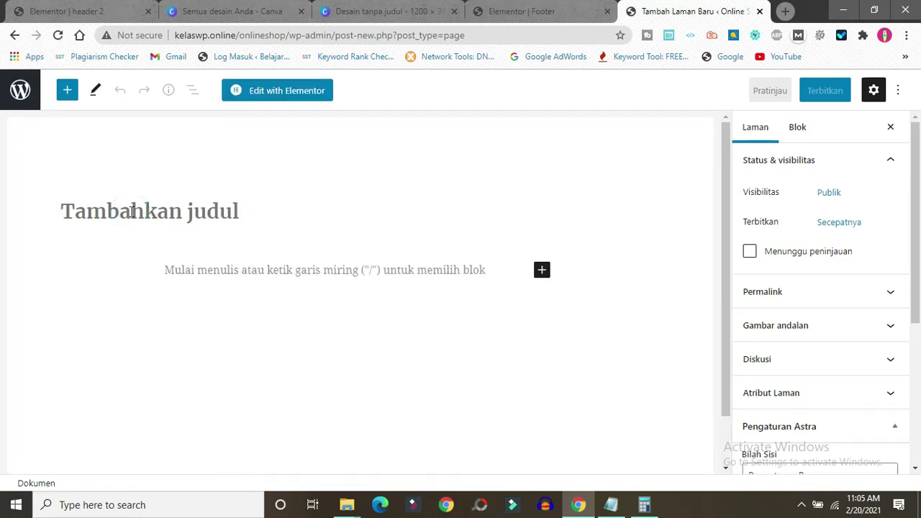
pyautogui.write('home 2')
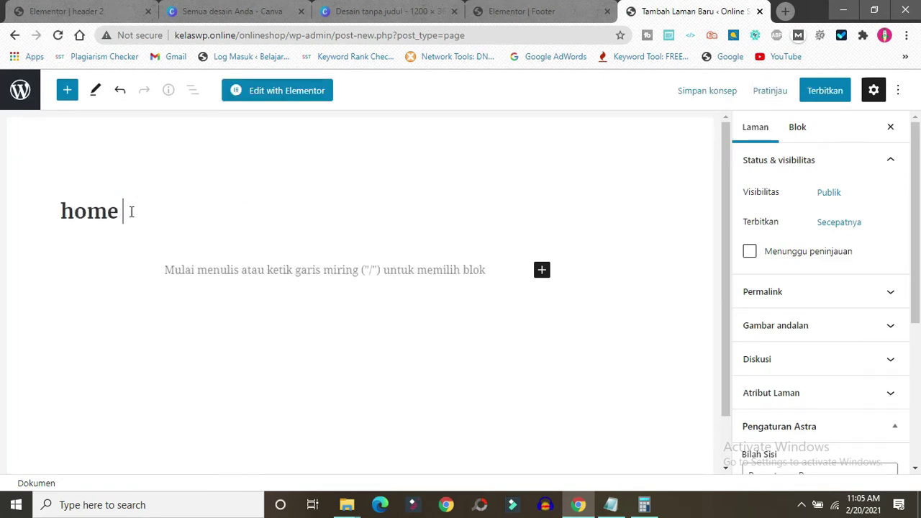
pyautogui.click(339, 270)
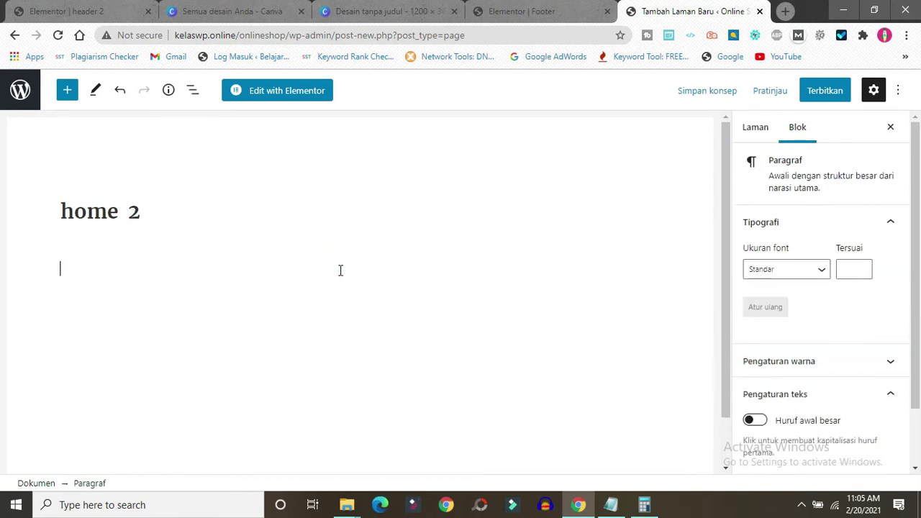
pyautogui.click(814, 92)
pyautogui.click(812, 92)
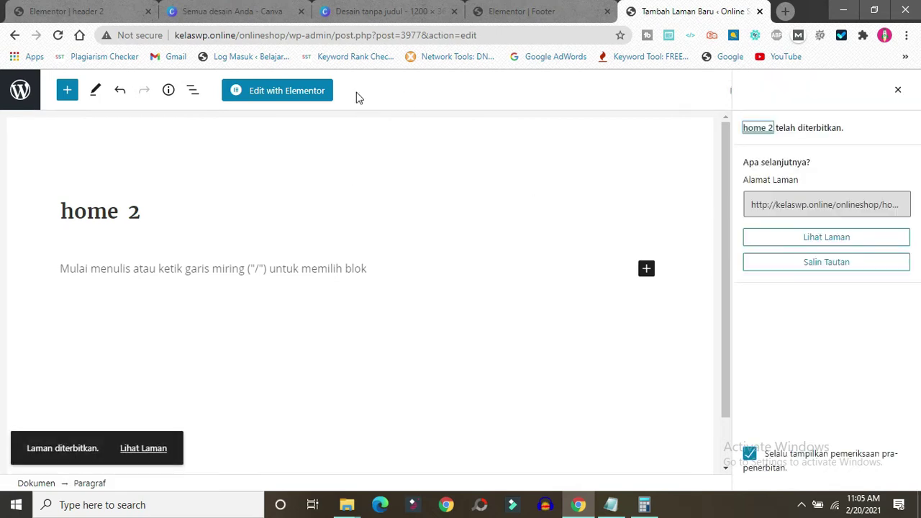
# Open the home 2 page in Elementor and switch its preview to Mobile (360px) to check the header and footer.
pyautogui.click(266, 93)
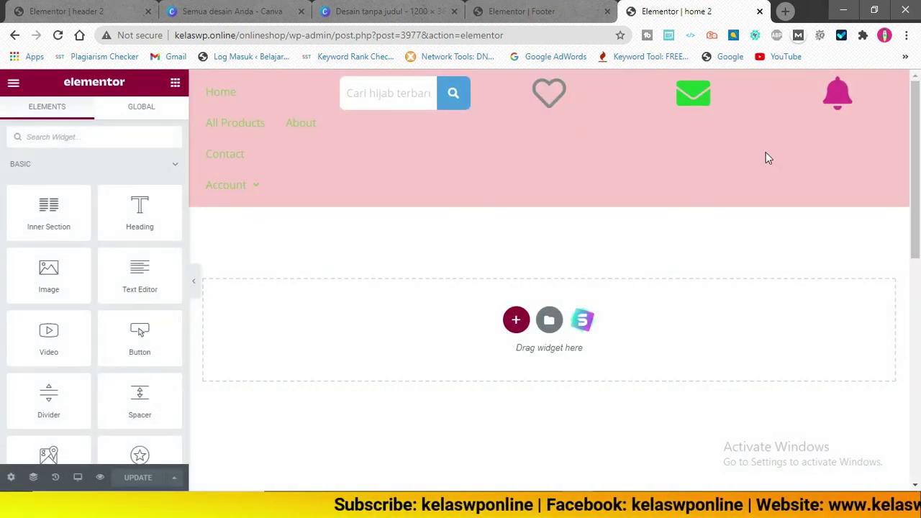
pyautogui.click(77, 478)
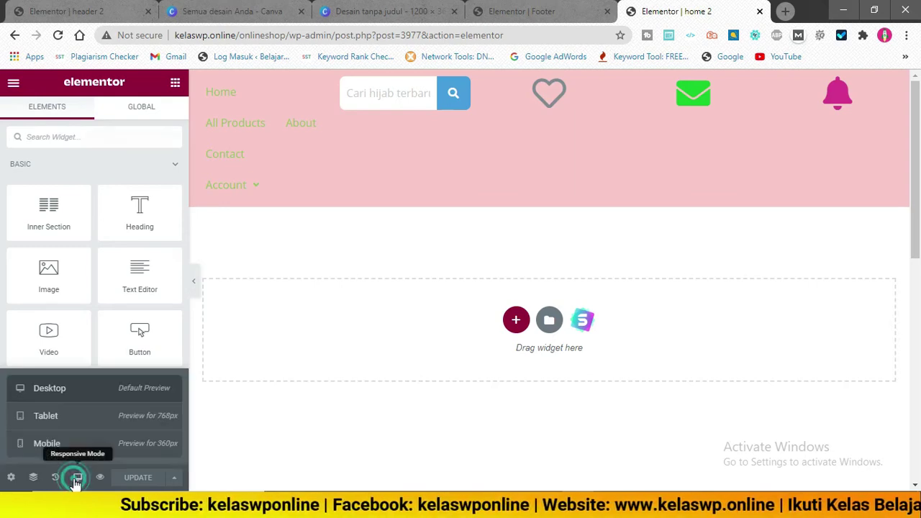
pyautogui.click(39, 446)
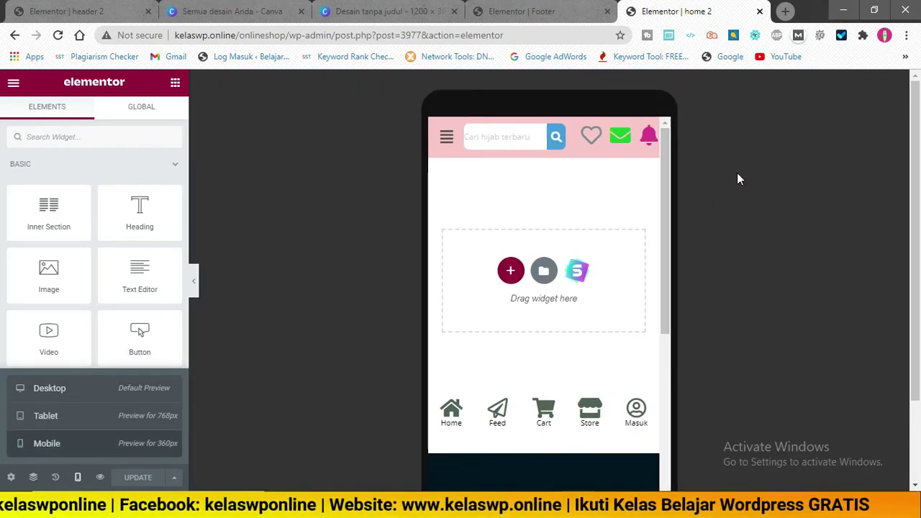
pyautogui.moveTo(669, 164)
pyautogui.mouseDown()
pyautogui.moveTo(670, 315)
pyautogui.moveTo(669, 163)
pyautogui.mouseUp()
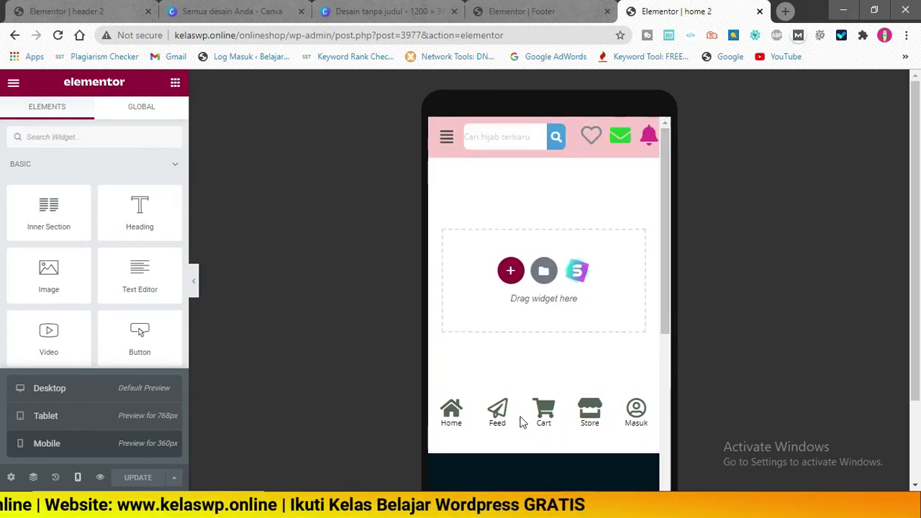
pyautogui.moveTo(666, 229)
pyautogui.mouseDown()
pyautogui.moveTo(655, 431)
pyautogui.moveTo(653, 237)
pyautogui.mouseUp()
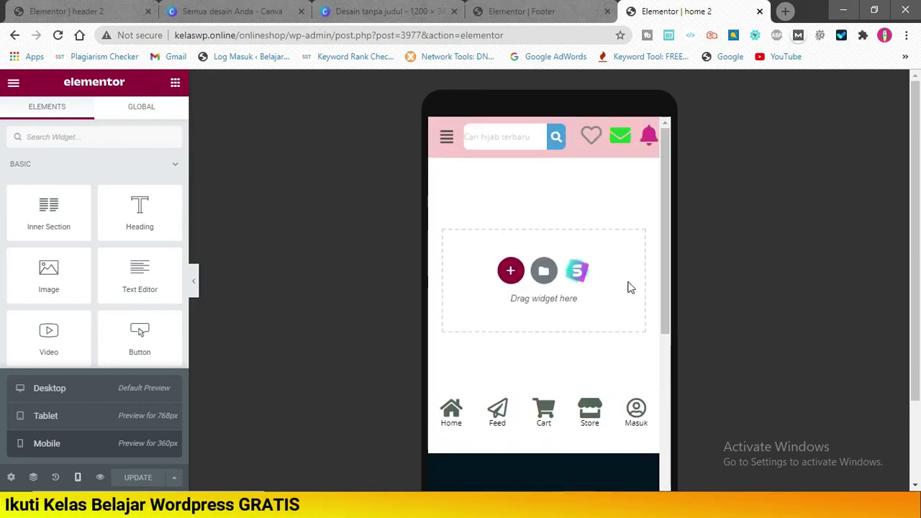
pyautogui.moveTo(662, 212); pyautogui.dragTo(650, 191)
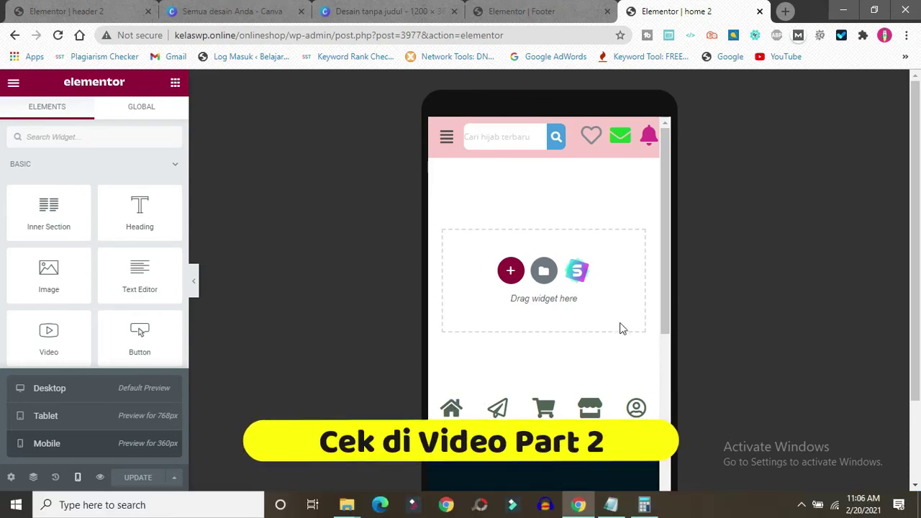
pyautogui.moveTo(663, 224)
pyautogui.mouseDown()
pyautogui.moveTo(661, 267)
pyautogui.moveTo(661, 206)
pyautogui.mouseUp()
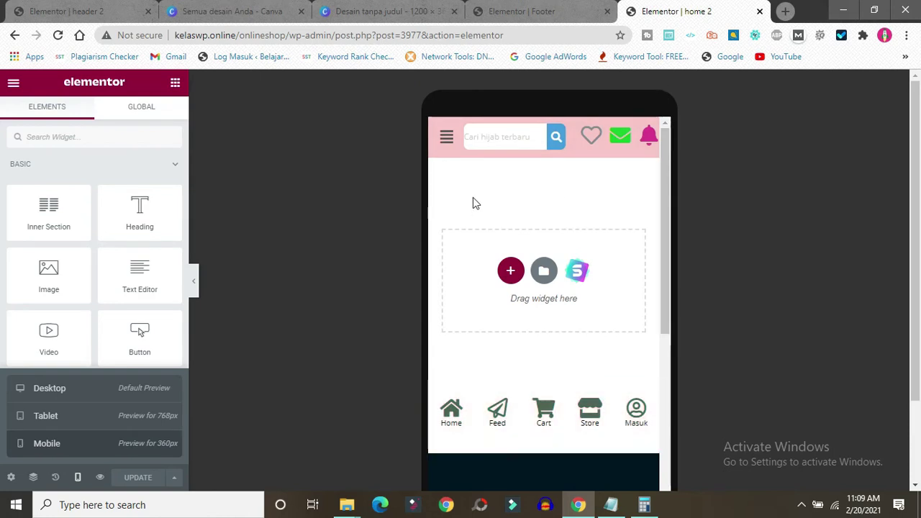
# Add a single-column section below the header and place an Image Carousel widget in it, searching the widgets for "car".
pyautogui.click(510, 272)
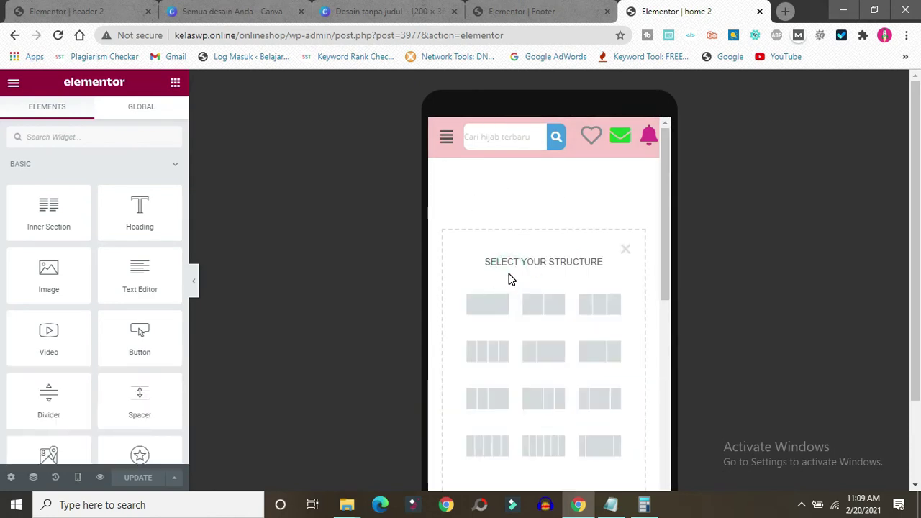
pyautogui.click(483, 306)
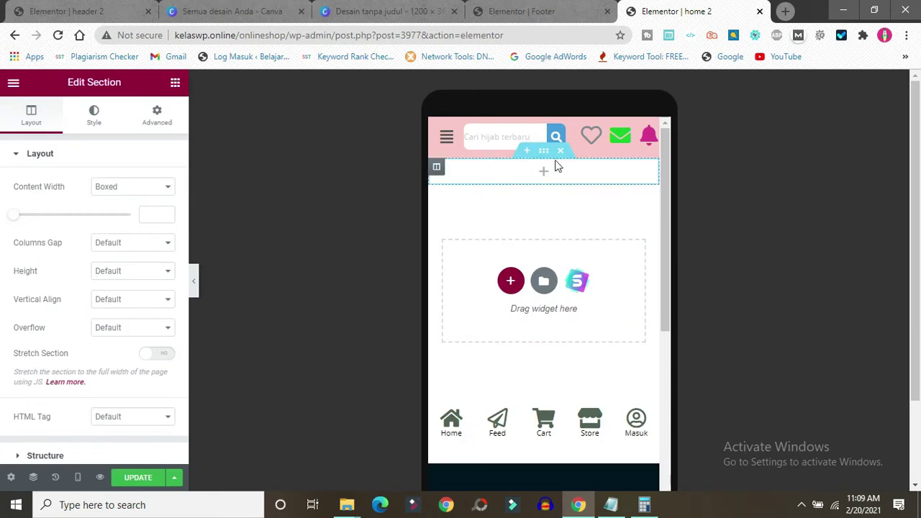
pyautogui.click(168, 85)
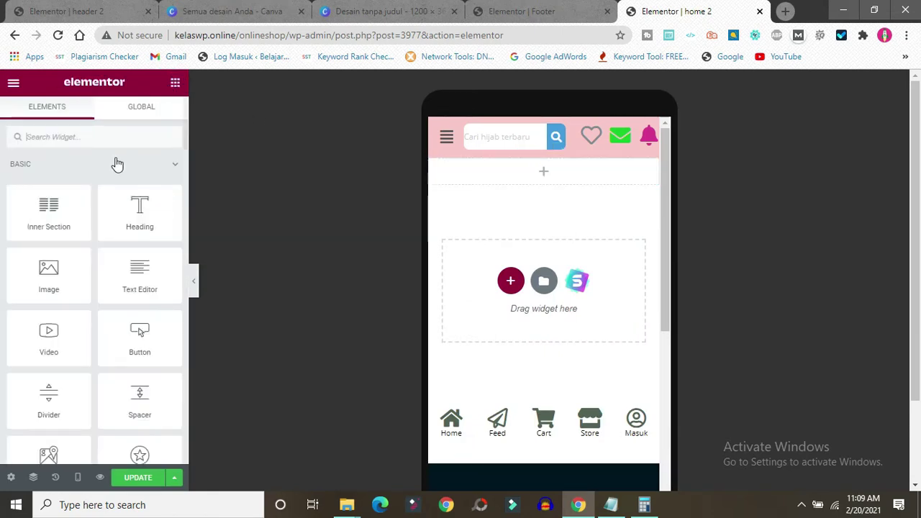
pyautogui.click(45, 138)
pyautogui.write('car')
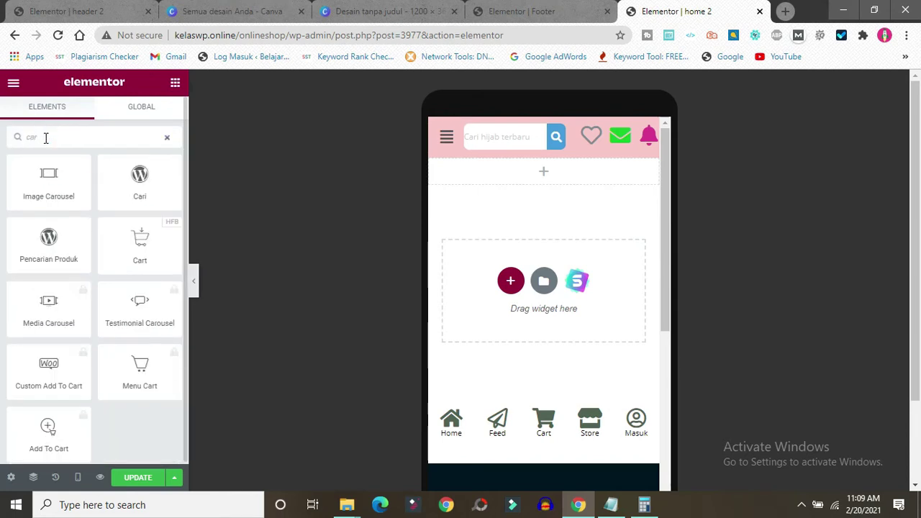
pyautogui.moveTo(39, 188); pyautogui.dragTo(534, 174)
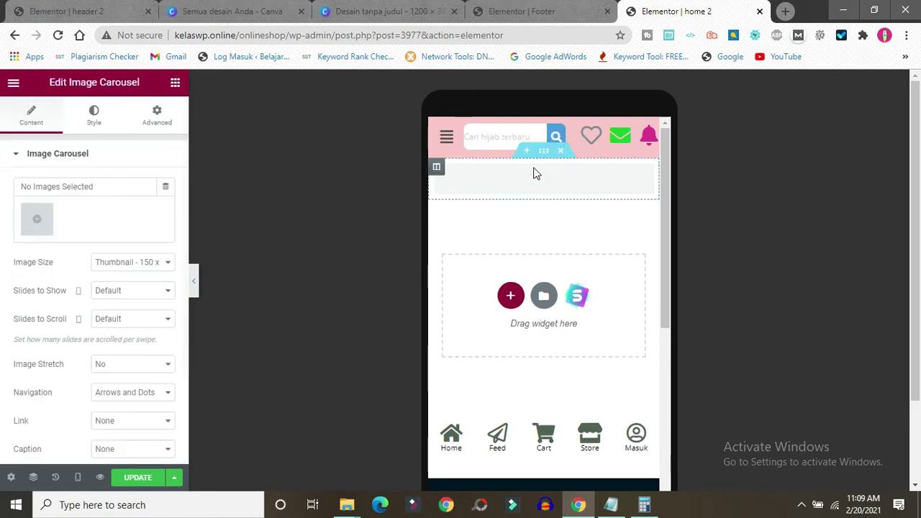
# Fill the image carousel with a gallery of the Rules and Reminders, Hello Dear Students and Keep Your Microphone images from the media library.
pyautogui.click(33, 224)
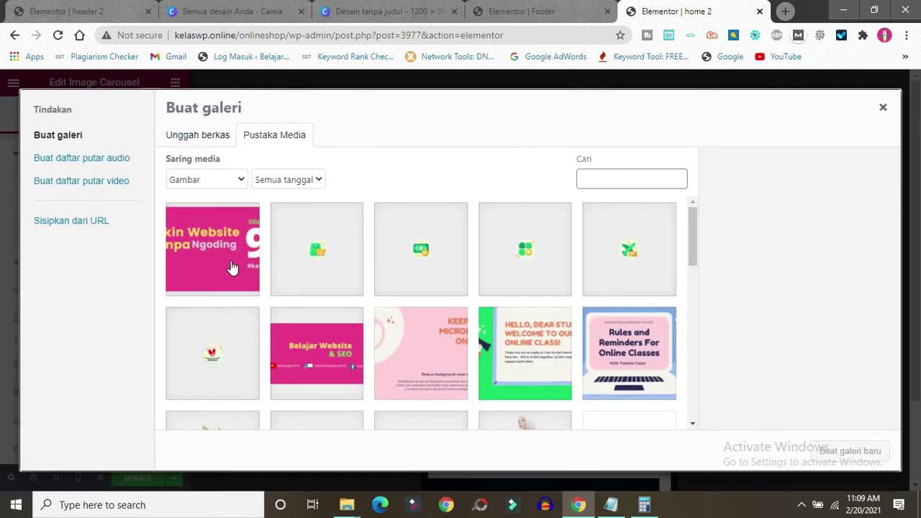
pyautogui.moveTo(691, 227); pyautogui.dragTo(688, 248)
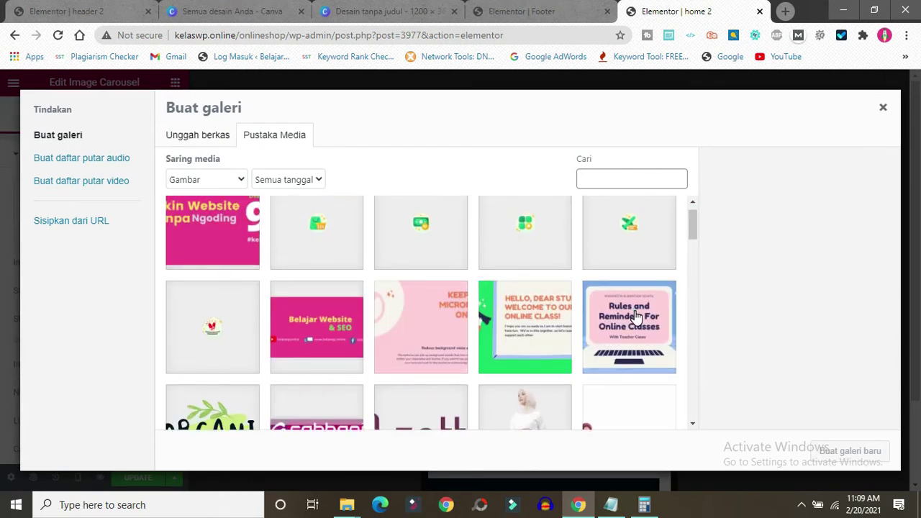
pyautogui.click(636, 317)
pyautogui.click(532, 321)
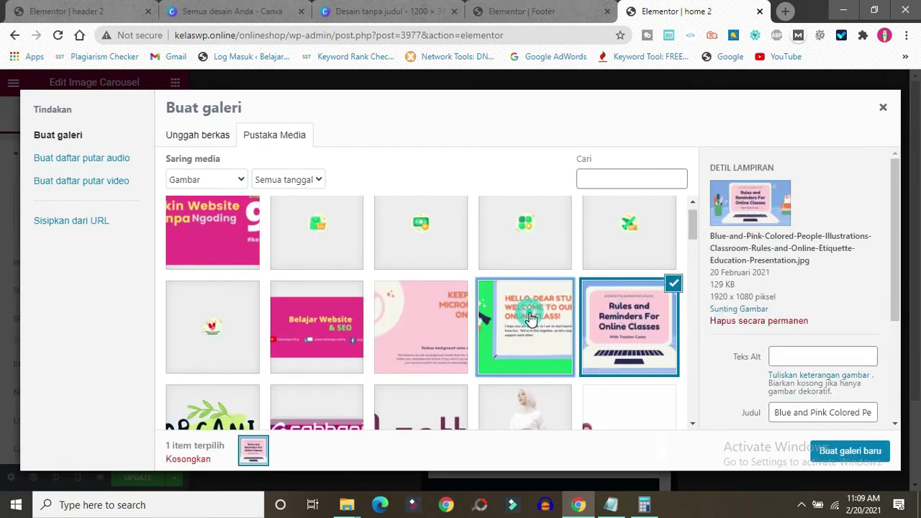
pyautogui.click(437, 315)
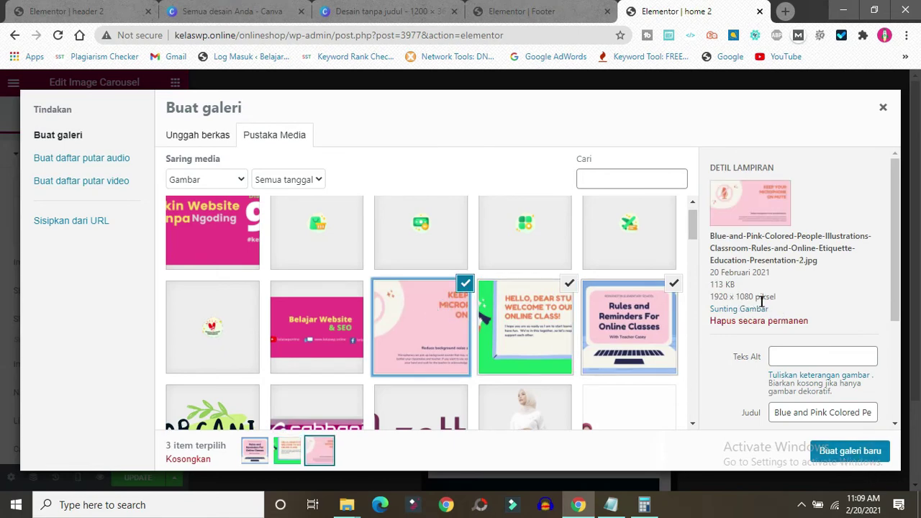
pyautogui.click(851, 454)
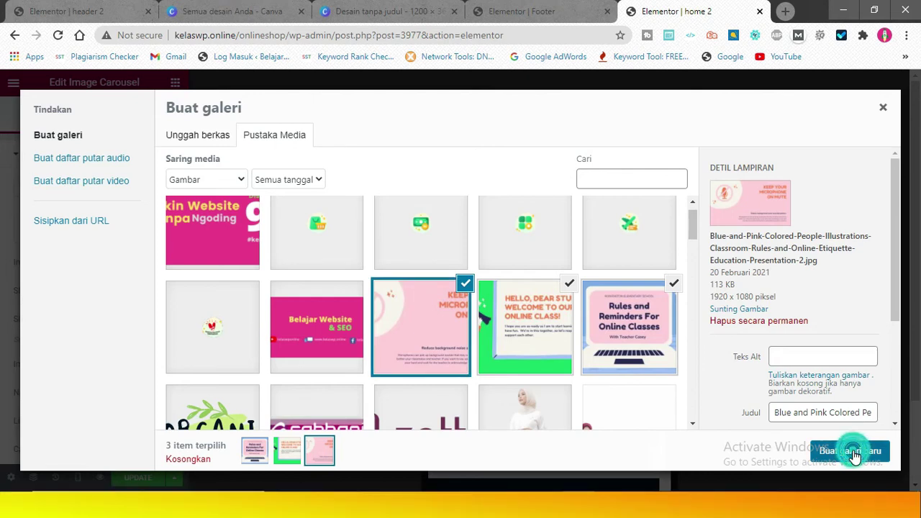
pyautogui.click(853, 452)
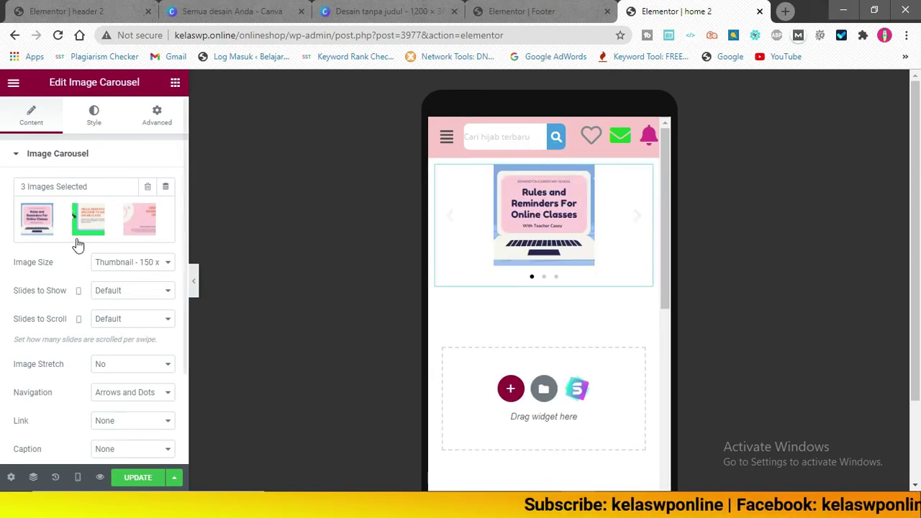
# Set the carousel's image size to Large - 1024 x 1024, trying Medium Large - 768 x 0 for comparison.
pyautogui.click(140, 267)
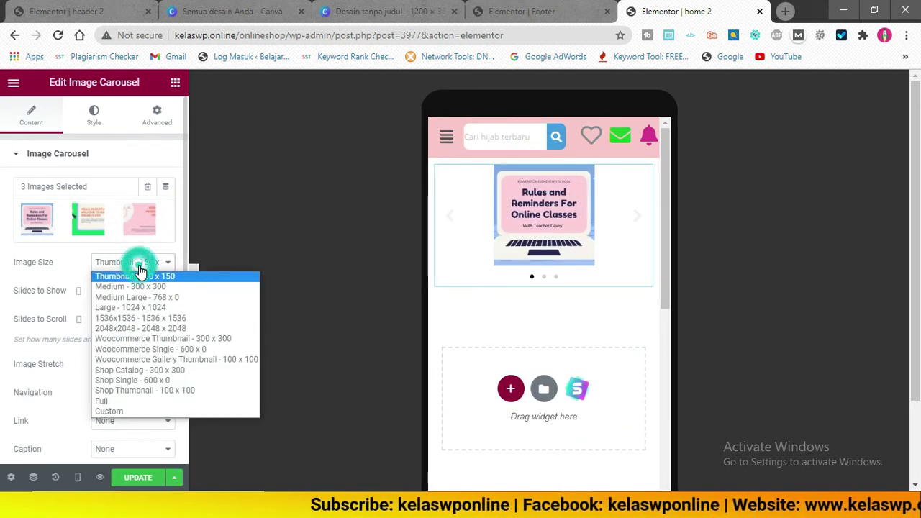
pyautogui.click(143, 308)
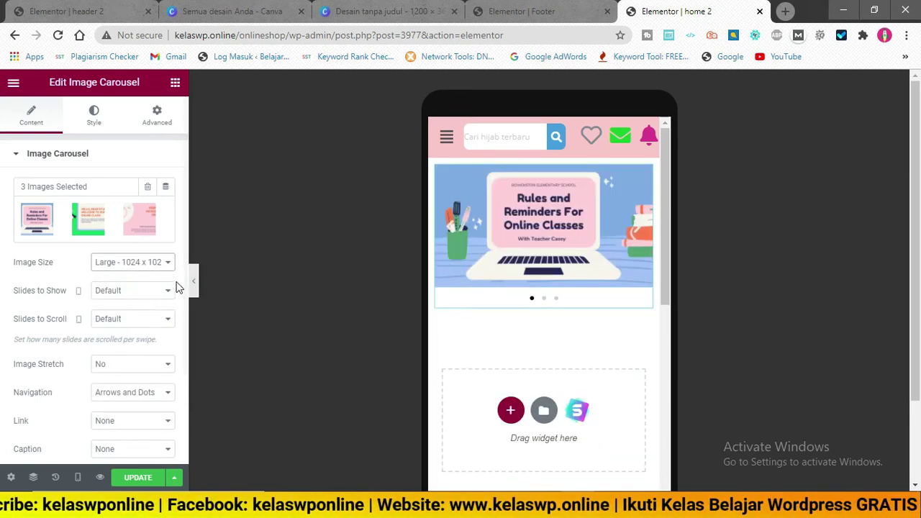
pyautogui.click(135, 263)
pyautogui.click(140, 298)
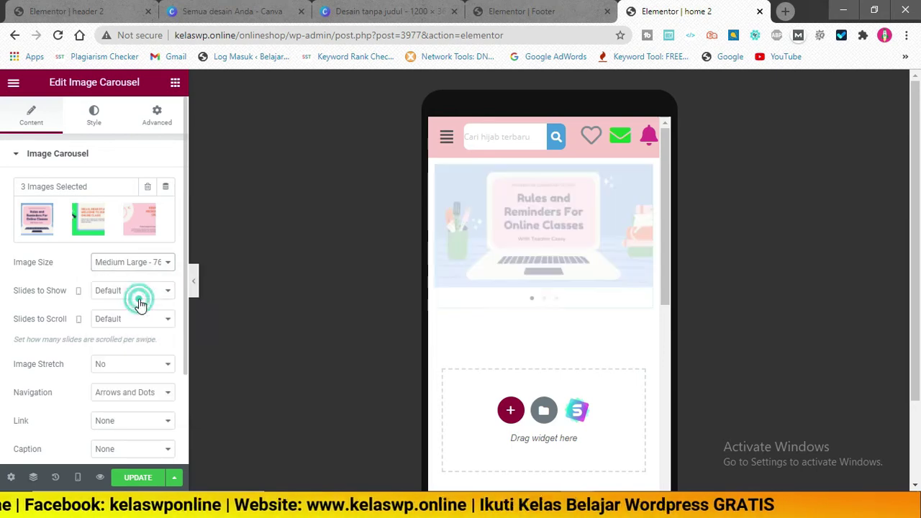
pyautogui.click(129, 262)
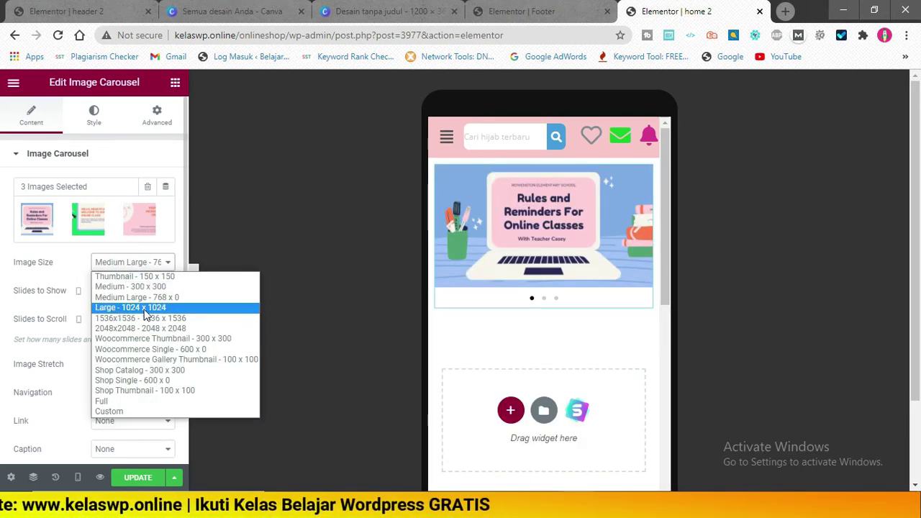
pyautogui.click(146, 310)
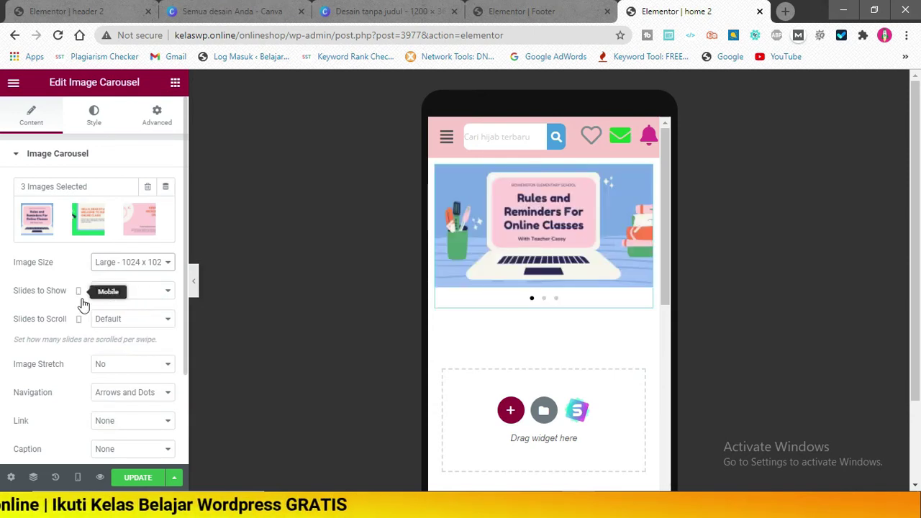
# Set the carousel's mobile slides to show and slides to scroll to 1 each.
pyautogui.click(120, 291)
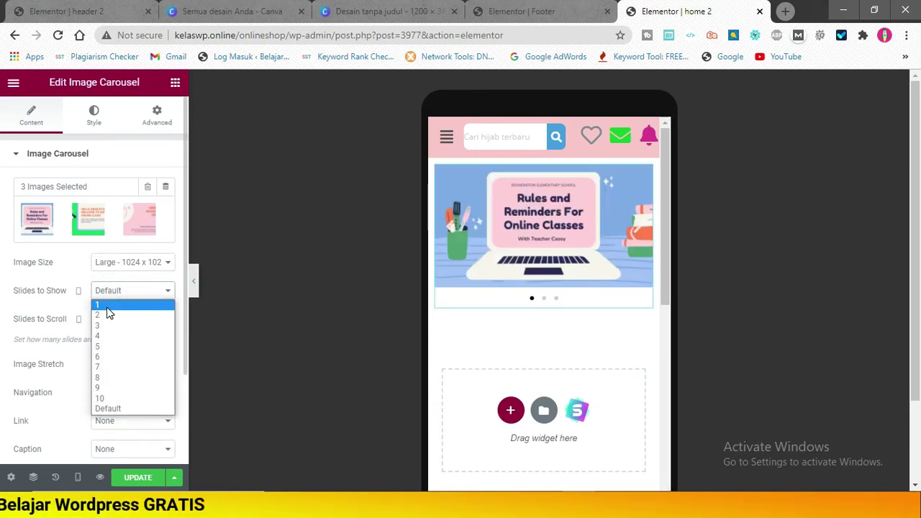
pyautogui.click(106, 306)
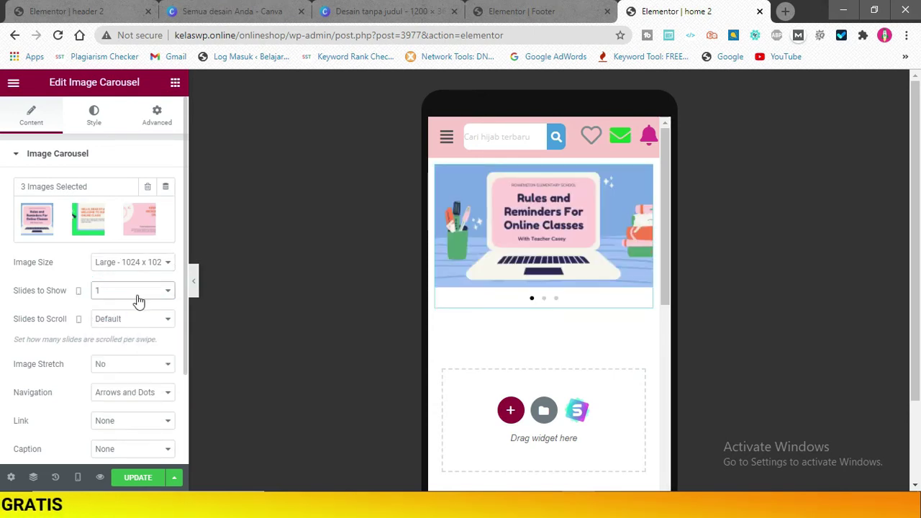
pyautogui.click(133, 323)
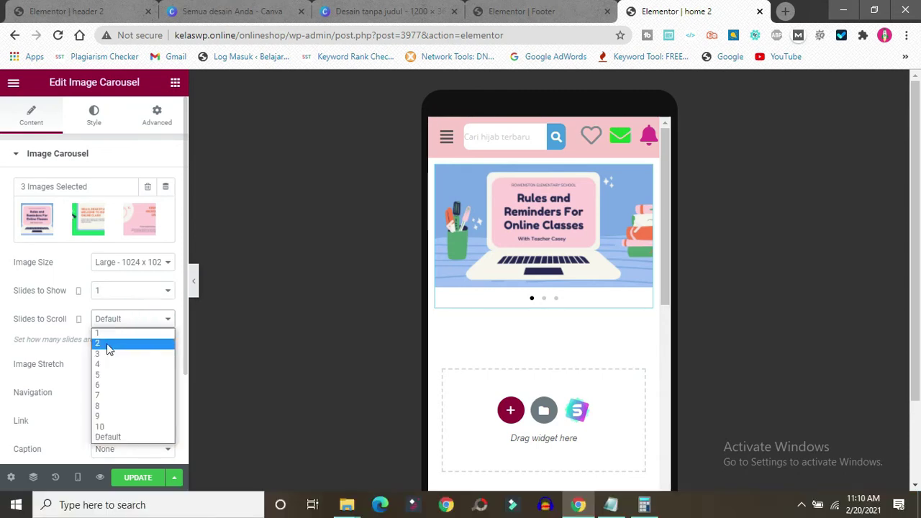
pyautogui.click(107, 333)
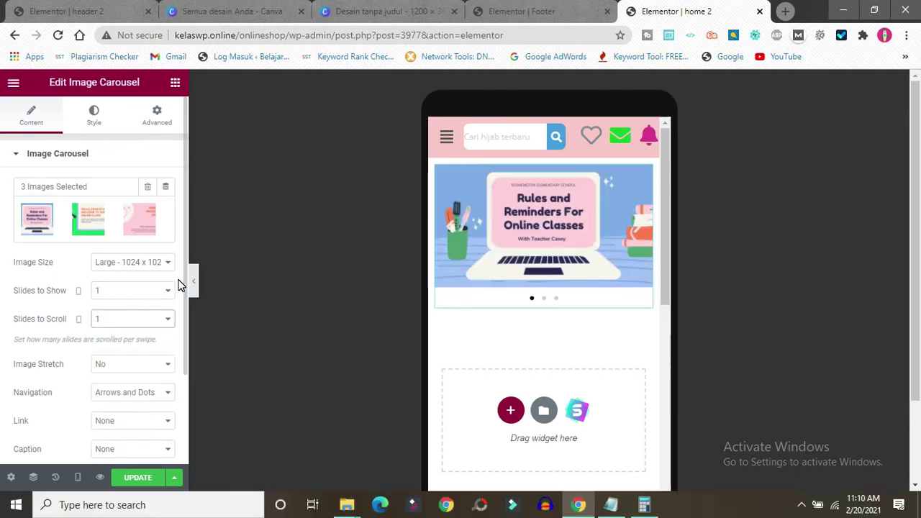
# Set the carousel's image stretch to Yes and its navigation to None.
pyautogui.scroll(-2, 178, 288)
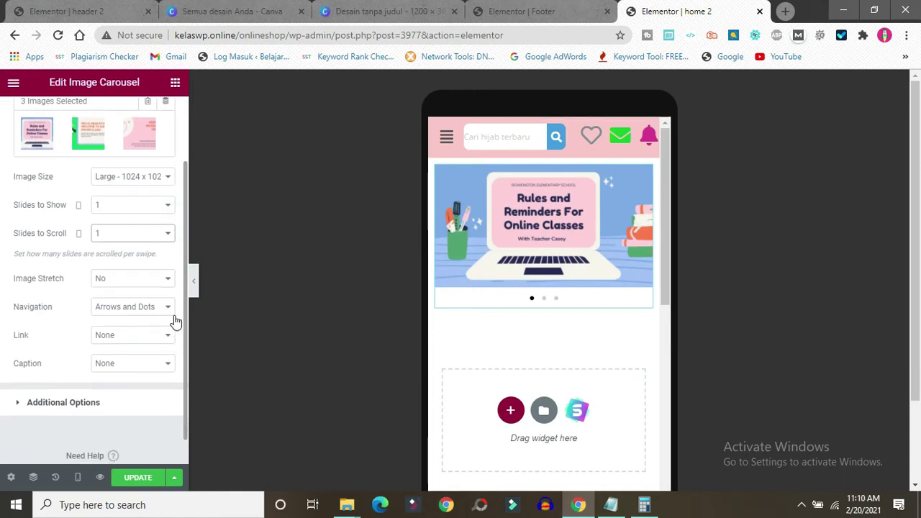
pyautogui.click(119, 284)
pyautogui.click(113, 306)
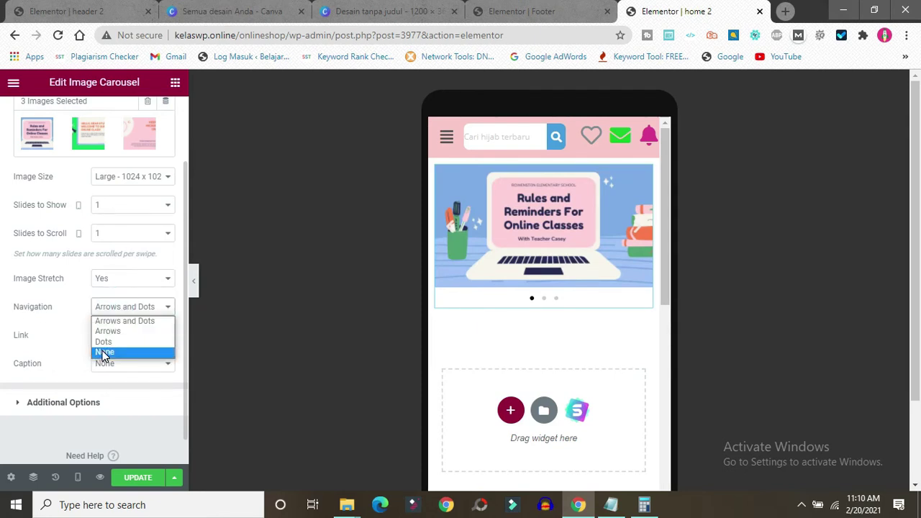
pyautogui.click(105, 352)
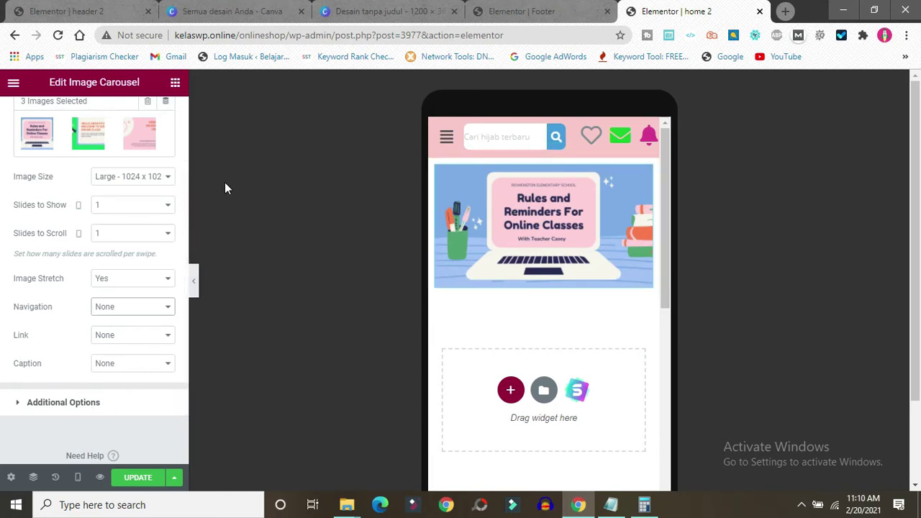
# Try a custom spacing of 30 for the carousel images.
pyautogui.scroll(2, 183, 227)
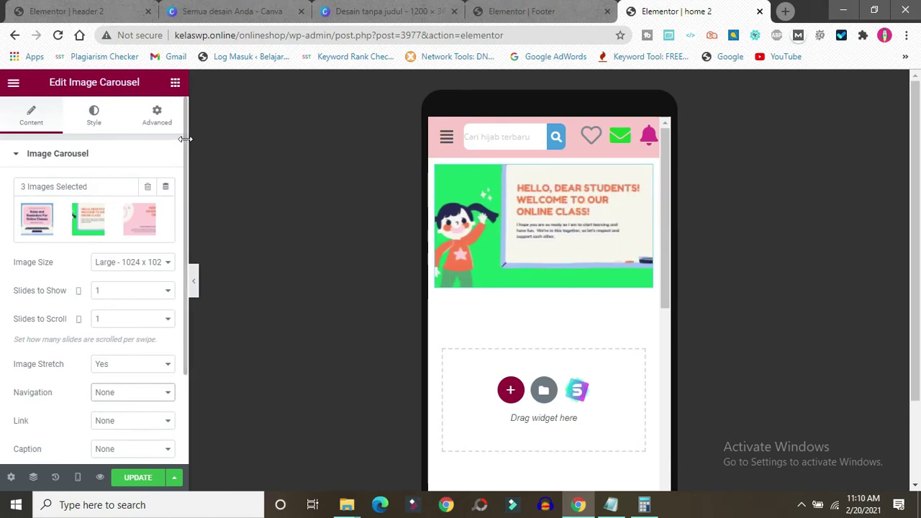
pyautogui.click(97, 121)
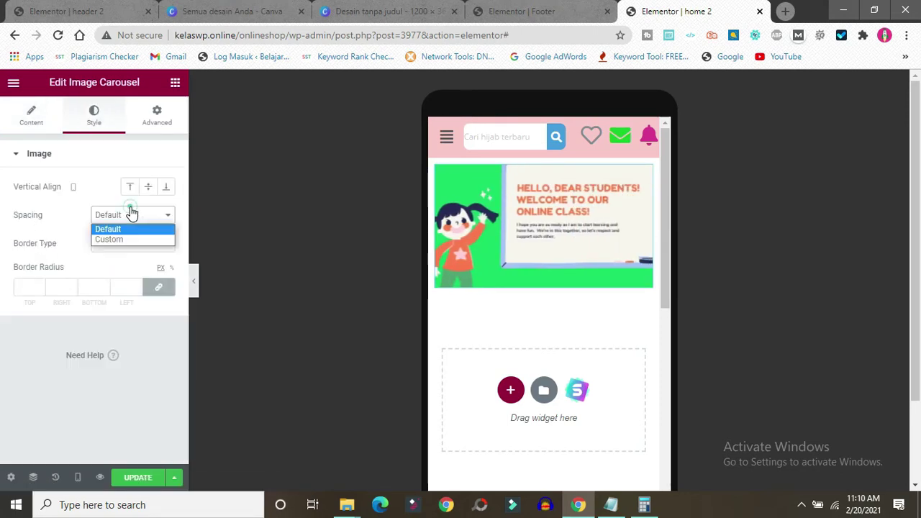
pyautogui.click(144, 249)
pyautogui.click(144, 250)
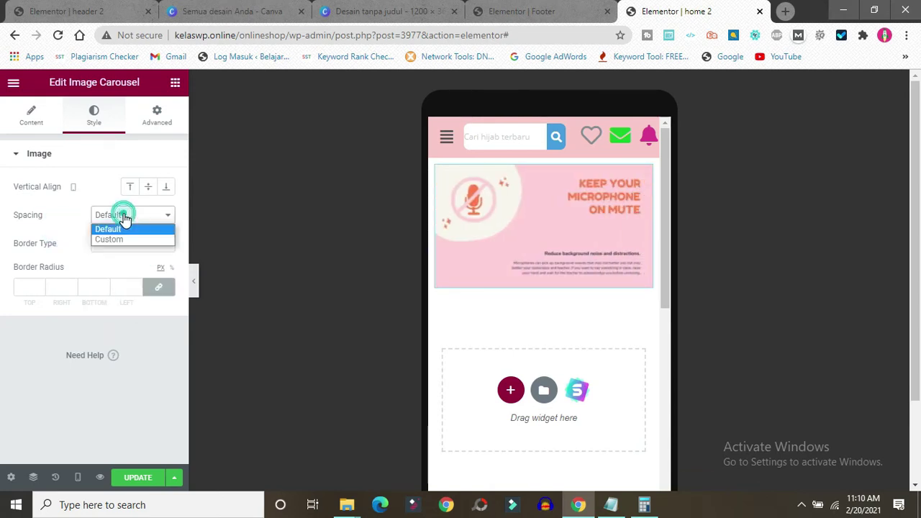
pyautogui.click(109, 240)
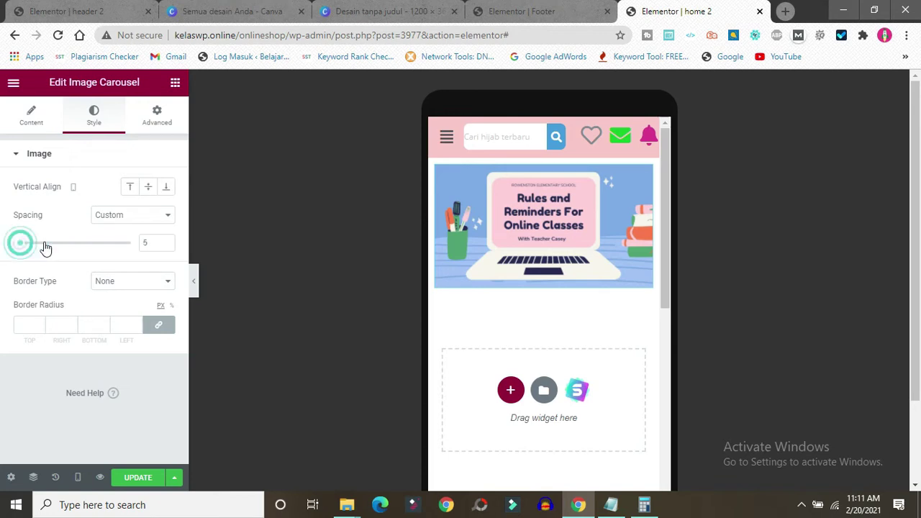
pyautogui.moveTo(45, 248); pyautogui.dragTo(49, 248)
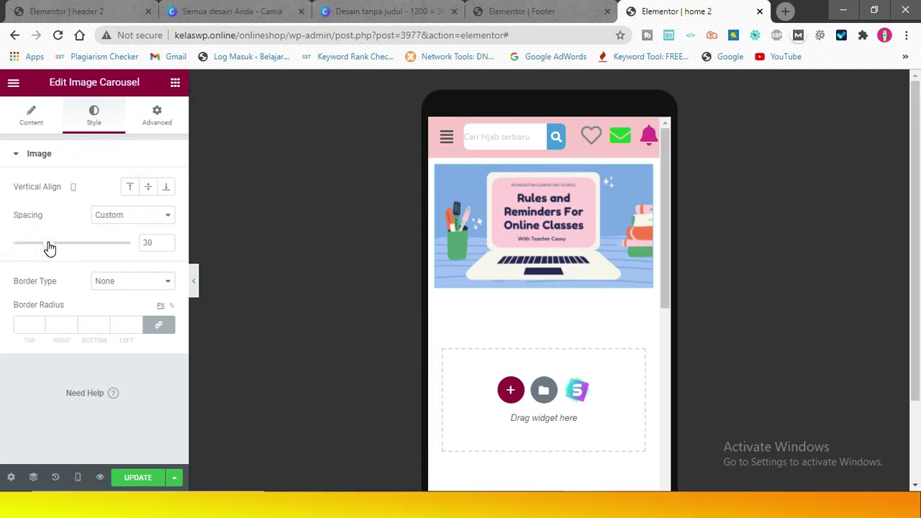
# Align the carousel images vertically to the middle and return their spacing to Default.
pyautogui.click(149, 188)
pyautogui.click(129, 214)
pyautogui.click(108, 230)
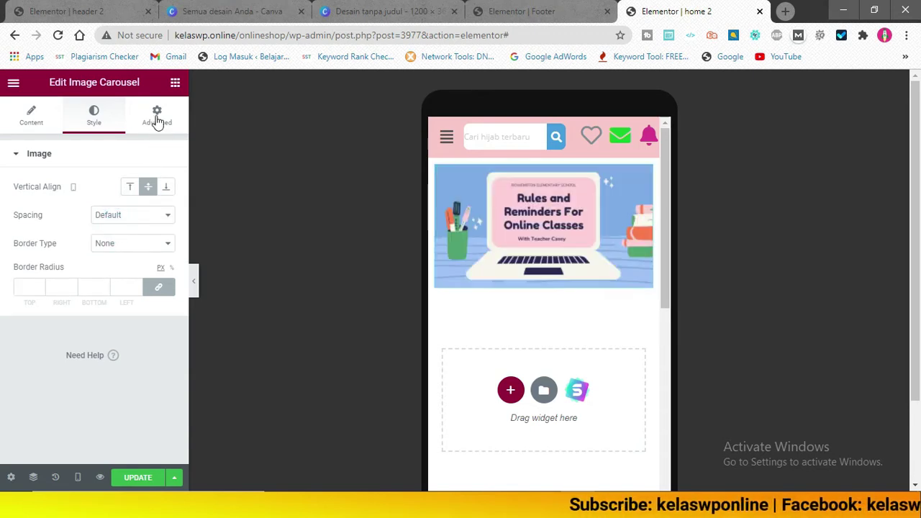
# Unlink the carousel's mobile margin and padding values, giving each side 0 px.
pyautogui.click(155, 116)
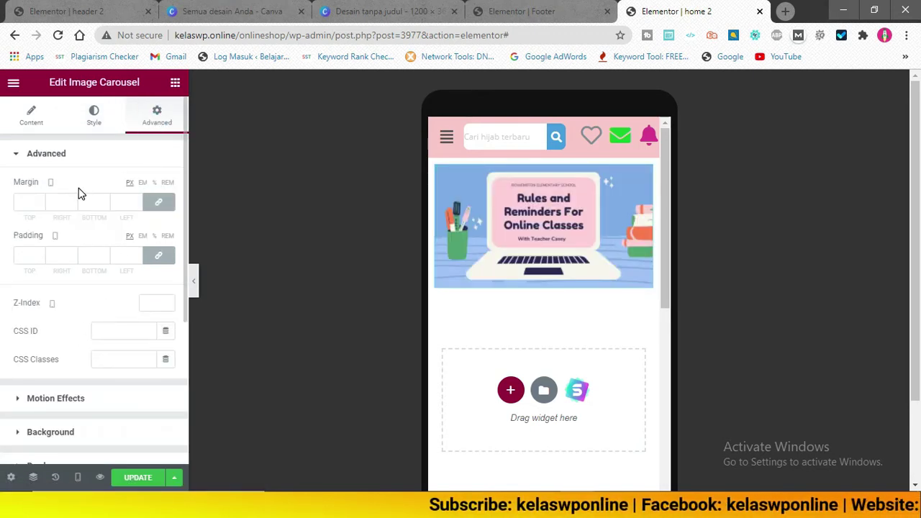
pyautogui.click(158, 202)
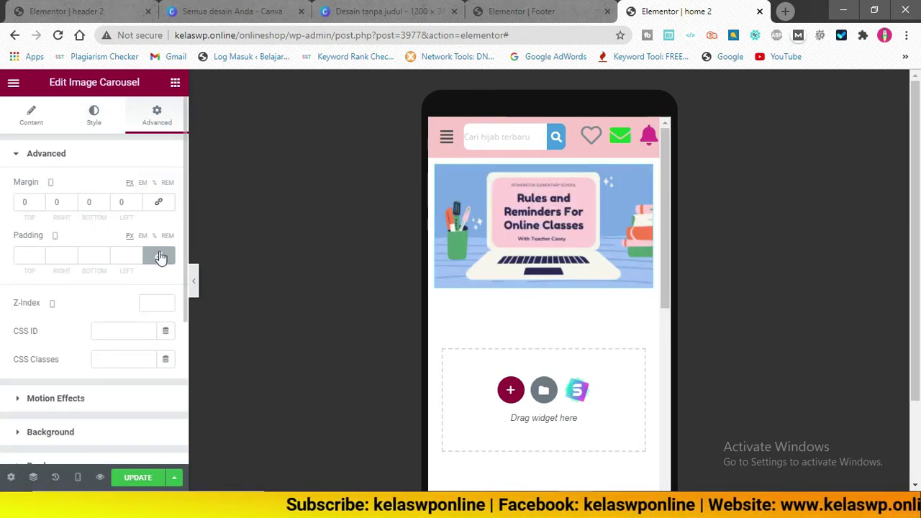
pyautogui.click(158, 256)
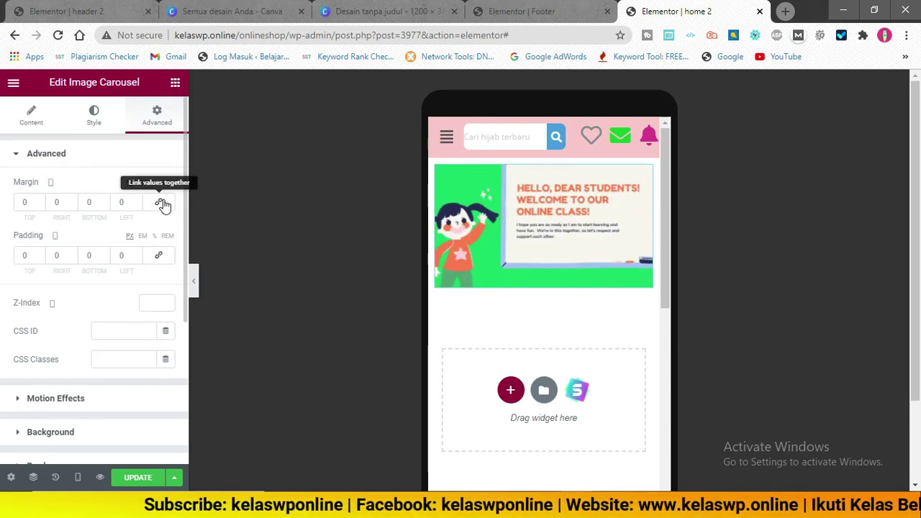
# Try Full Width (100%) as the carousel's positioning width and return it to Default.
pyautogui.click(39, 162)
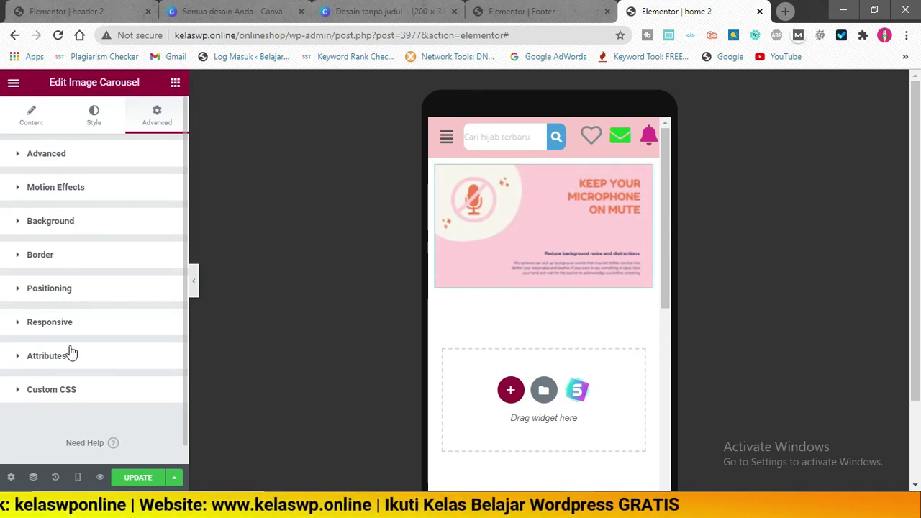
pyautogui.click(43, 289)
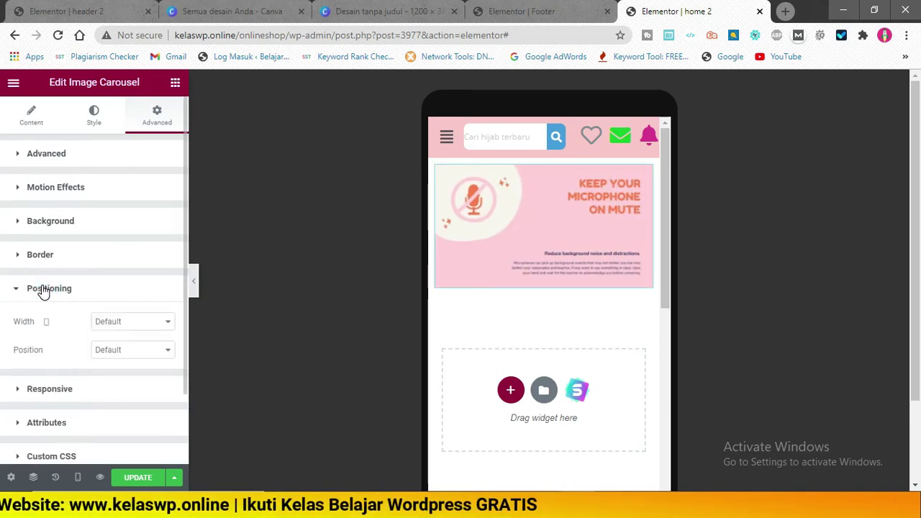
pyautogui.click(111, 324)
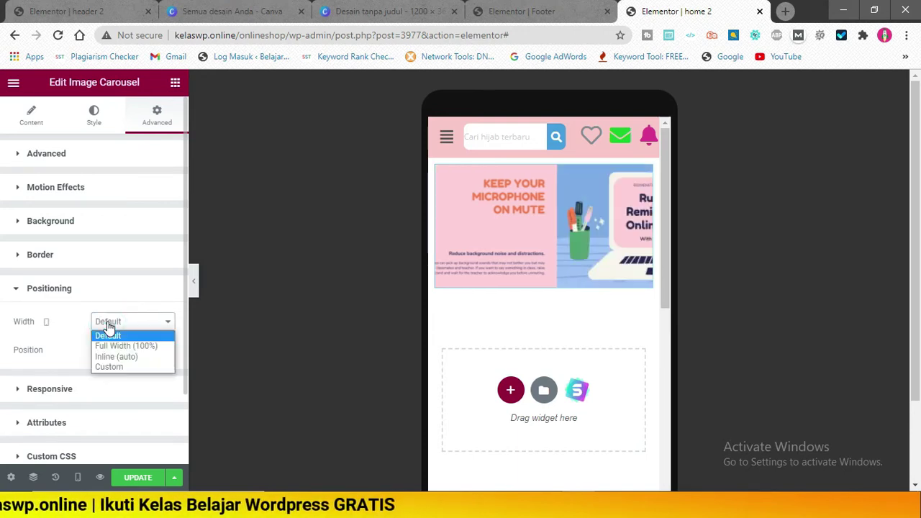
pyautogui.click(123, 346)
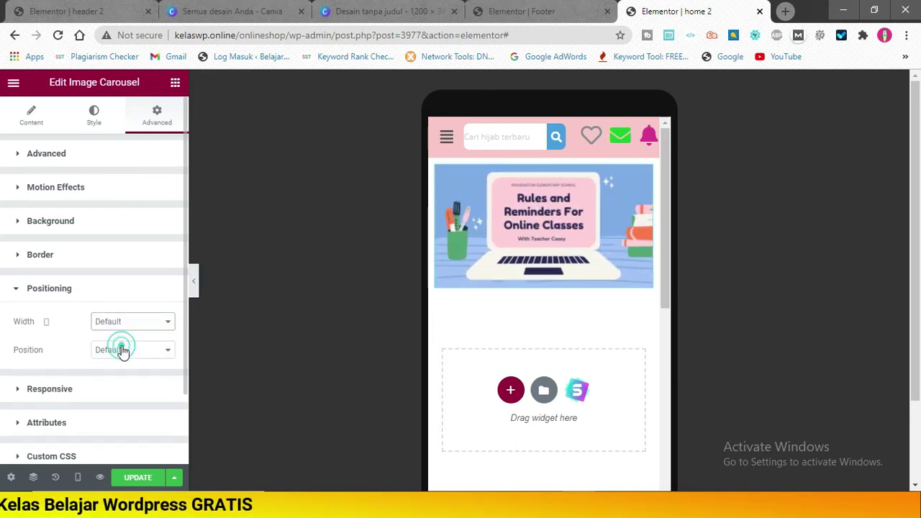
pyautogui.click(129, 351)
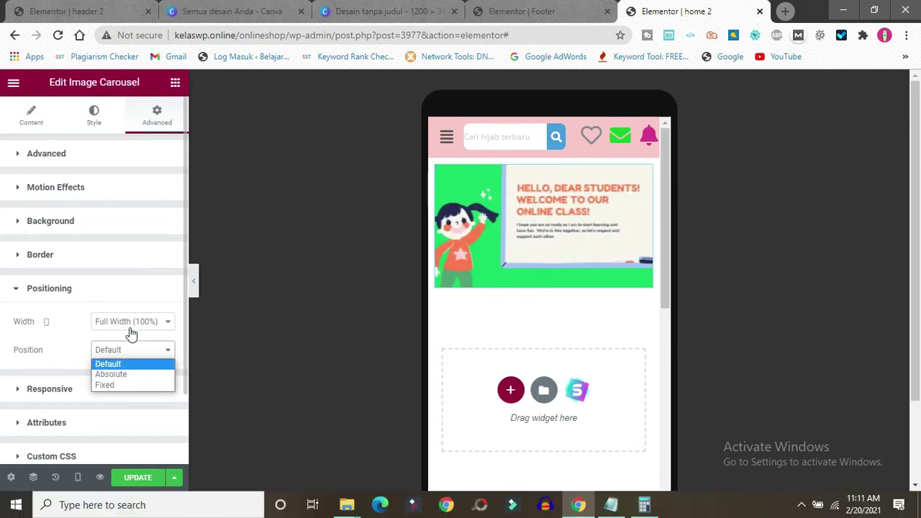
pyautogui.click(130, 327)
pyautogui.click(98, 339)
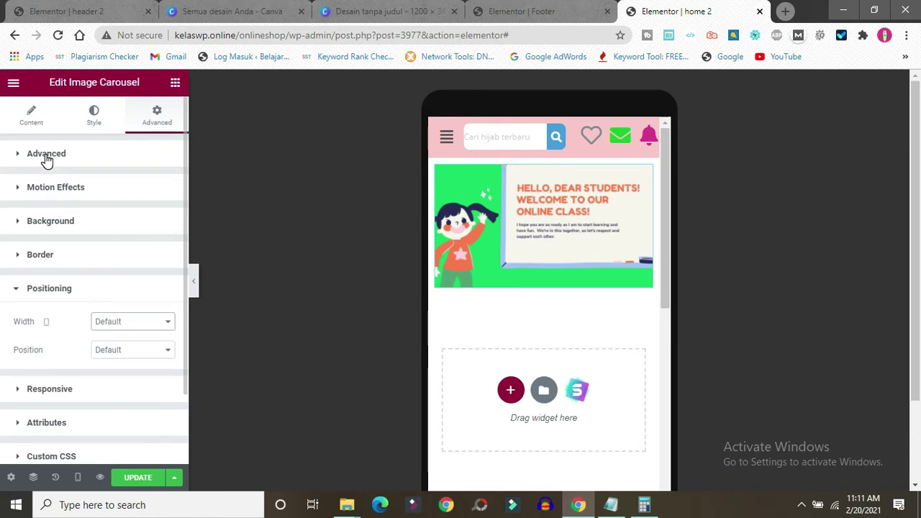
# Try No as the carousel's image stretch setting and return it to Yes.
pyautogui.click(27, 116)
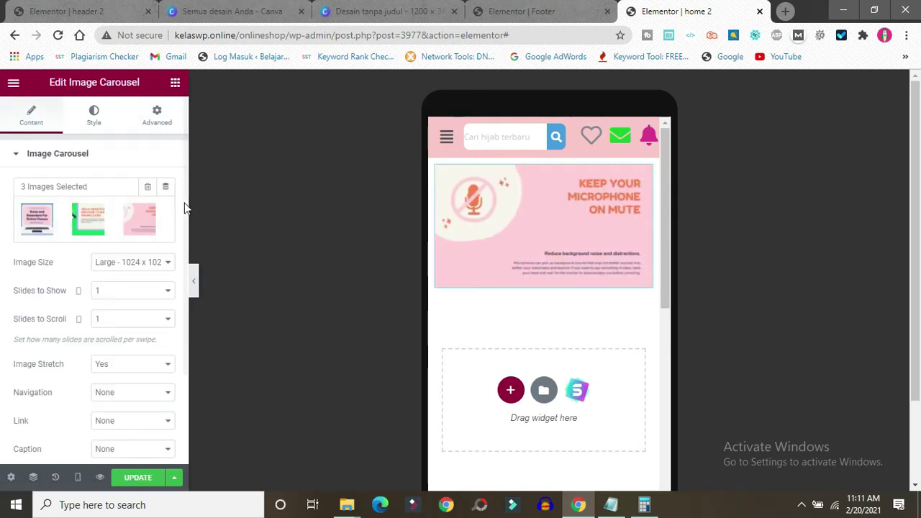
pyautogui.scroll(-2, 180, 202)
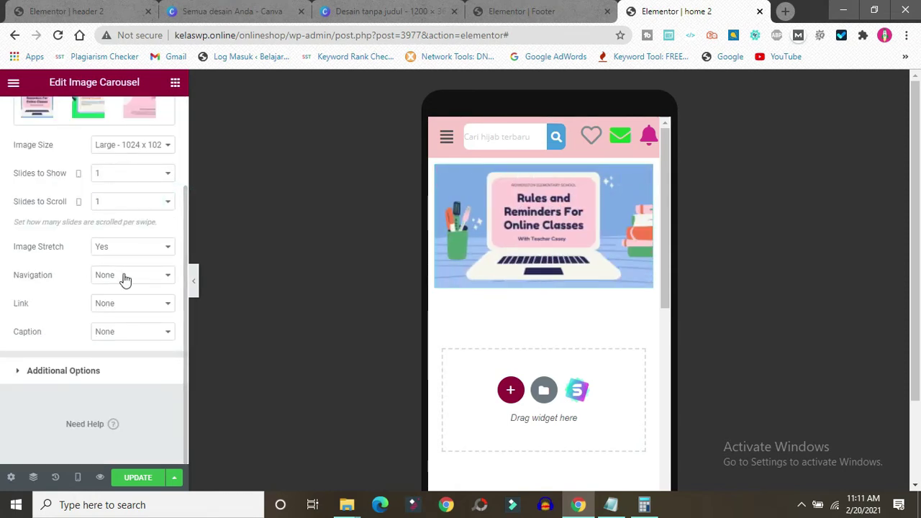
pyautogui.click(153, 277)
pyautogui.click(153, 278)
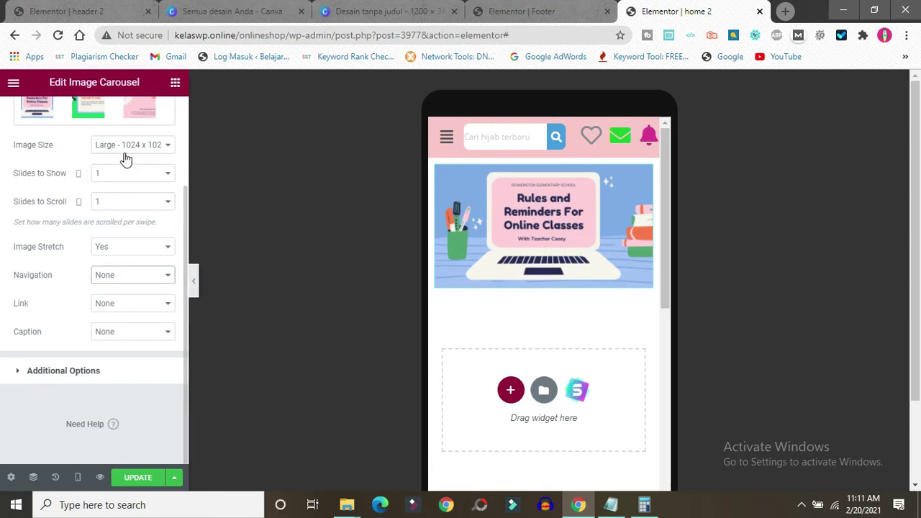
pyautogui.click(106, 263)
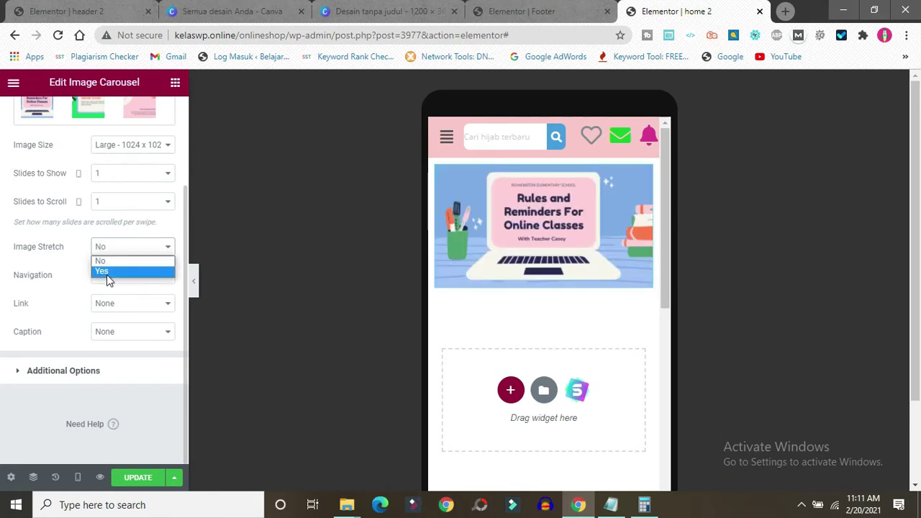
pyautogui.click(106, 271)
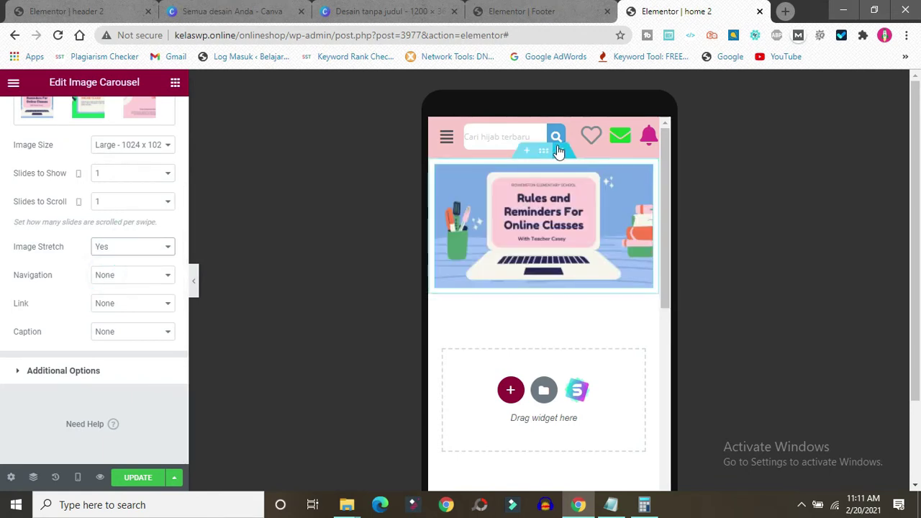
# Set the columns gap of the section containing the carousel to No Gap.
pyautogui.rightClick(545, 153)
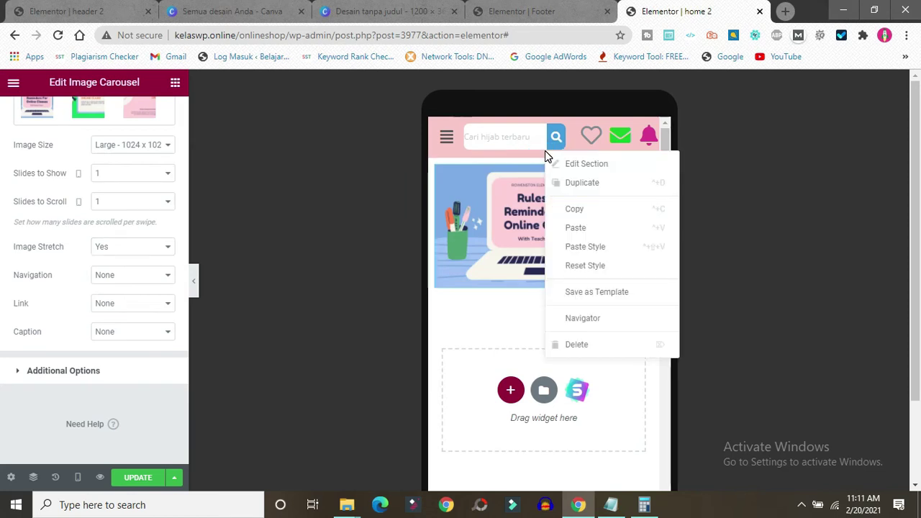
pyautogui.click(585, 165)
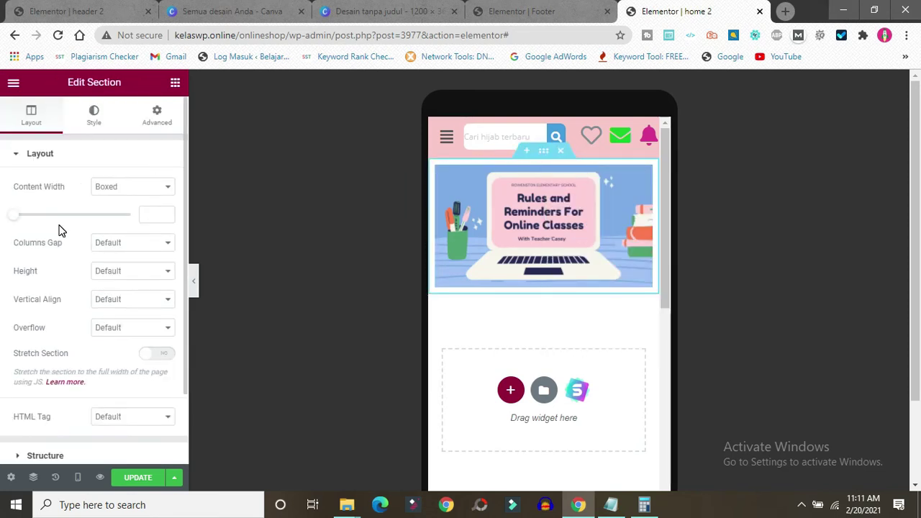
pyautogui.click(103, 244)
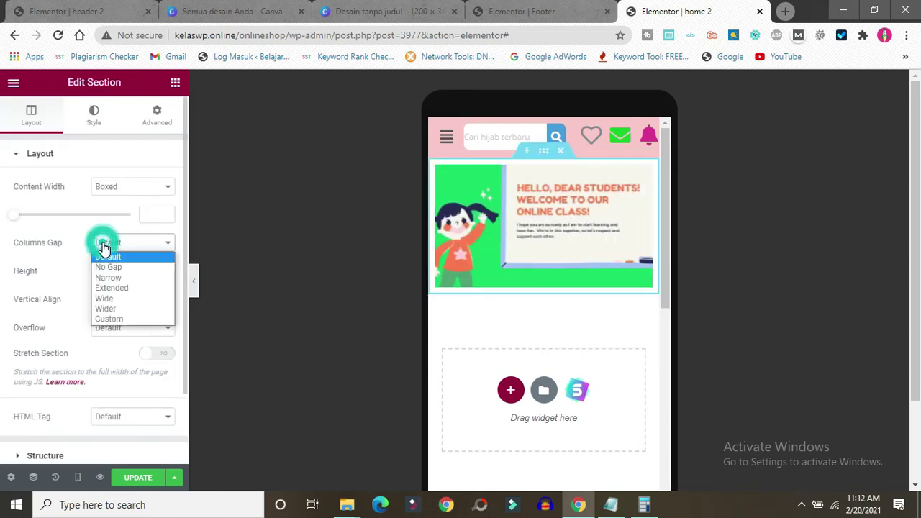
pyautogui.click(108, 268)
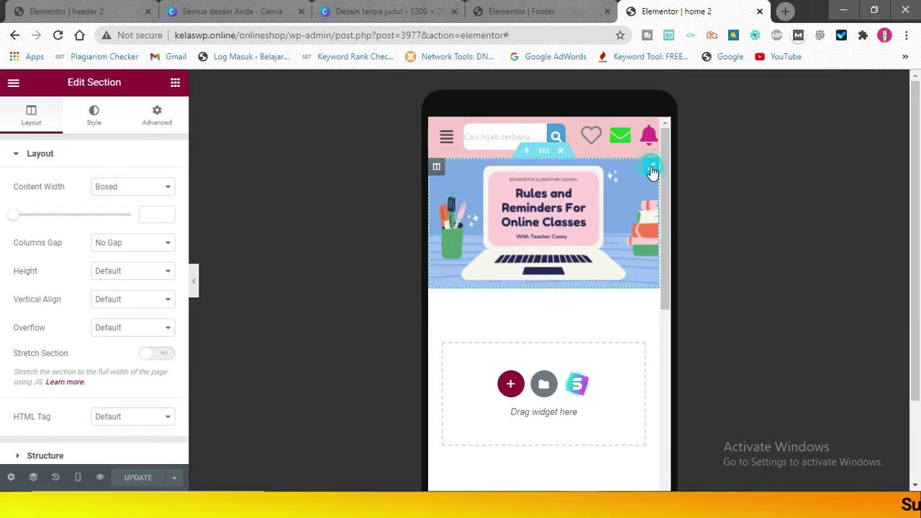
# Set the image carousel's autoplay speed to 500 and update the page.
pyautogui.click(651, 170)
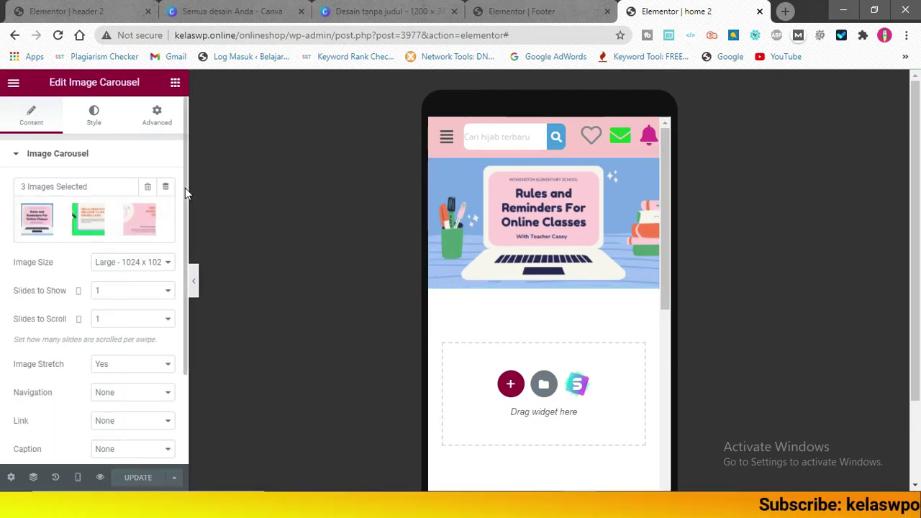
pyautogui.scroll(-3, 185, 188)
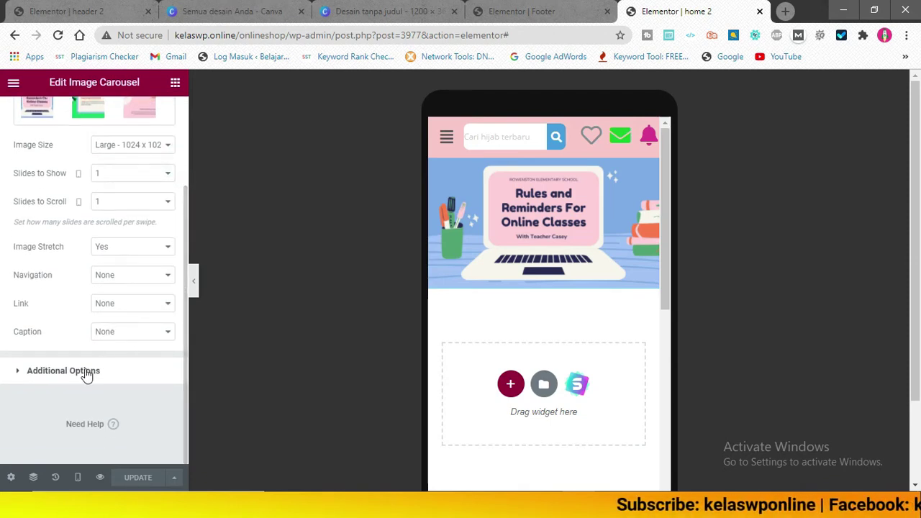
pyautogui.click(84, 370)
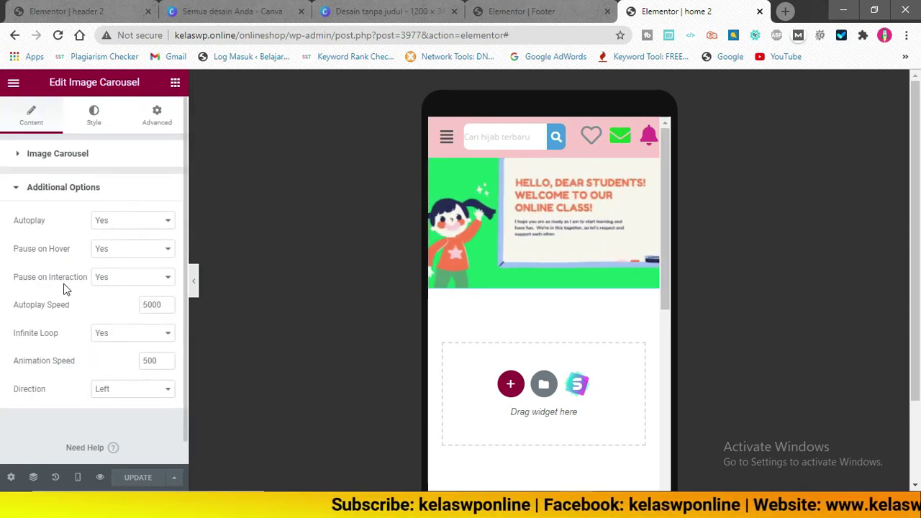
pyautogui.click(154, 303)
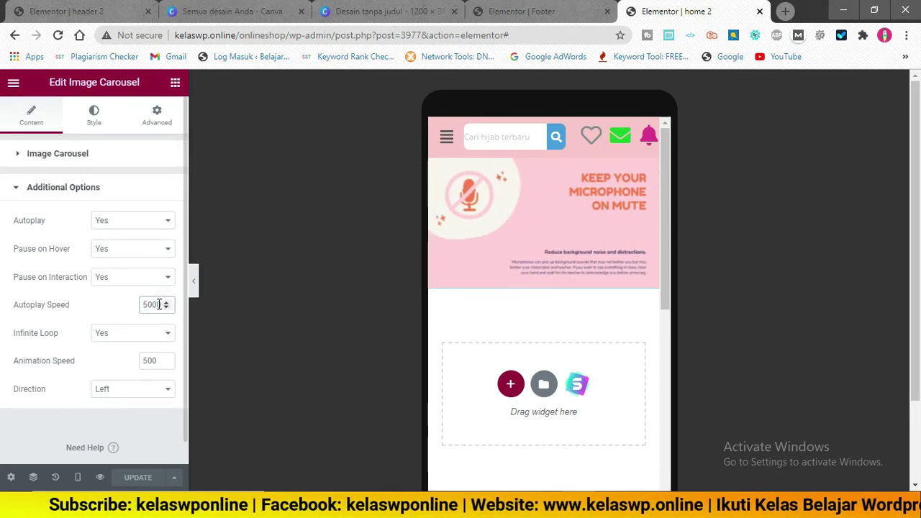
pyautogui.press('BackSpace')
pyautogui.click(92, 307)
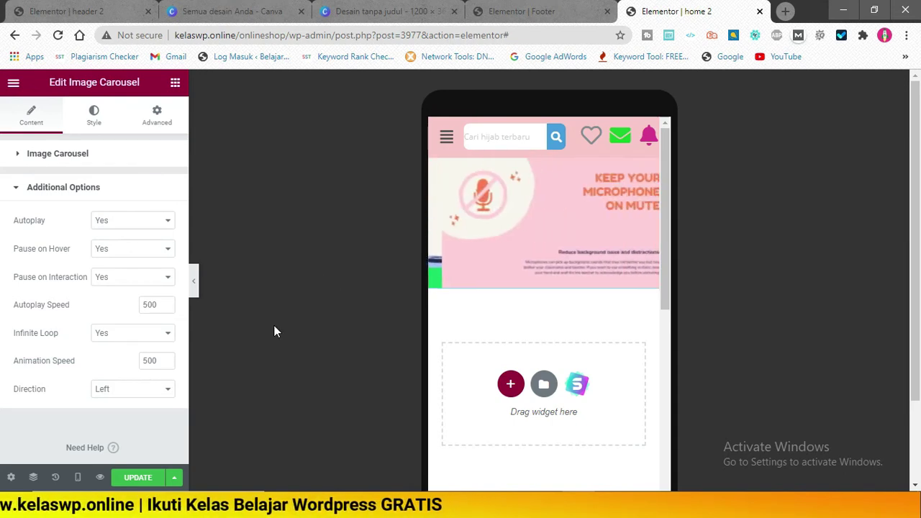
pyautogui.click(137, 478)
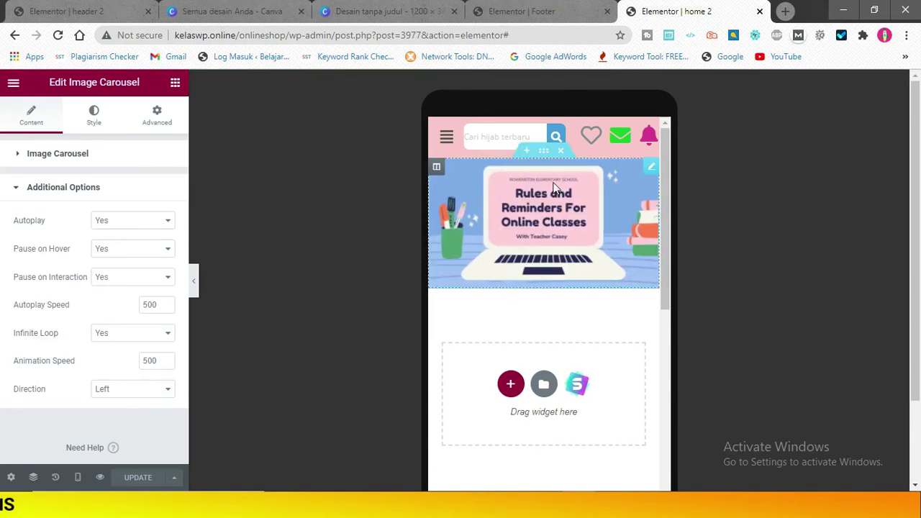
# Set the carousel section's boxed content width to 500 and add a two-column section below it.
pyautogui.click(545, 151)
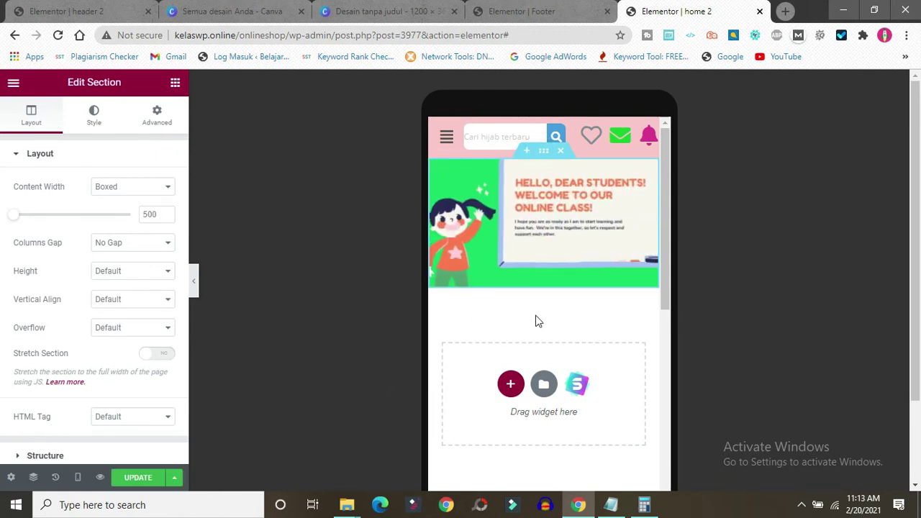
pyautogui.click(511, 384)
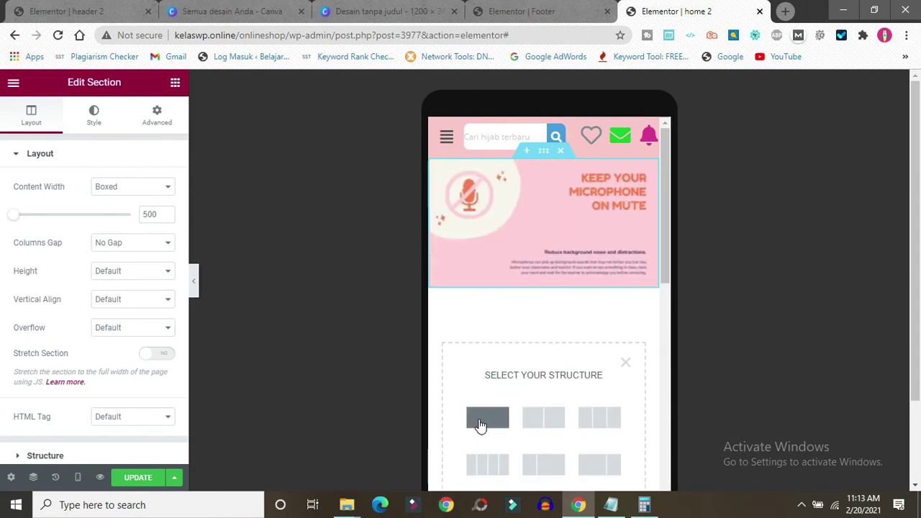
pyautogui.click(536, 425)
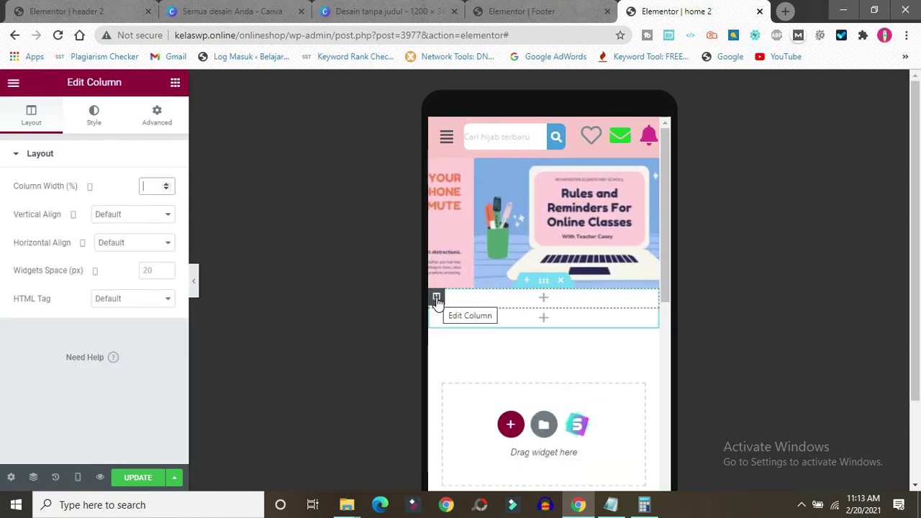
# Set the mobile column width of the new section's first column to 20%.
pyautogui.rightClick(437, 299)
pyautogui.click(453, 304)
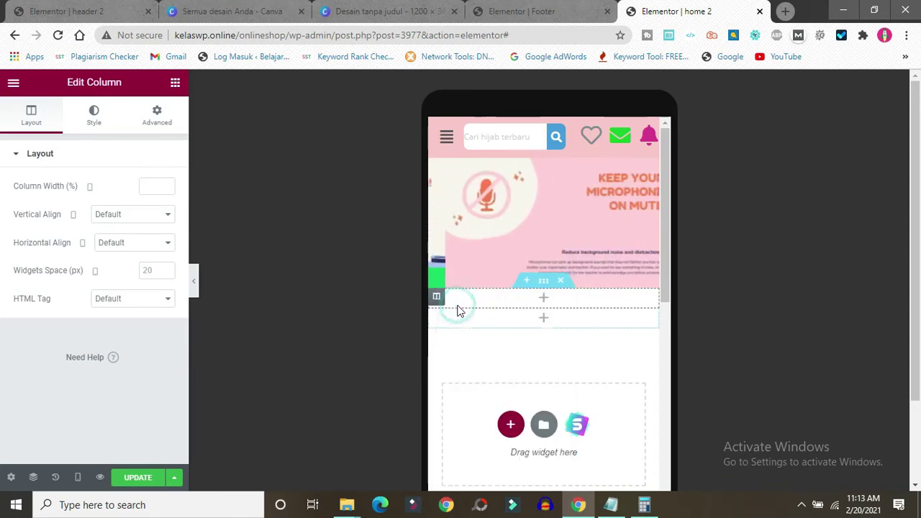
pyautogui.click(154, 186)
pyautogui.write('2')
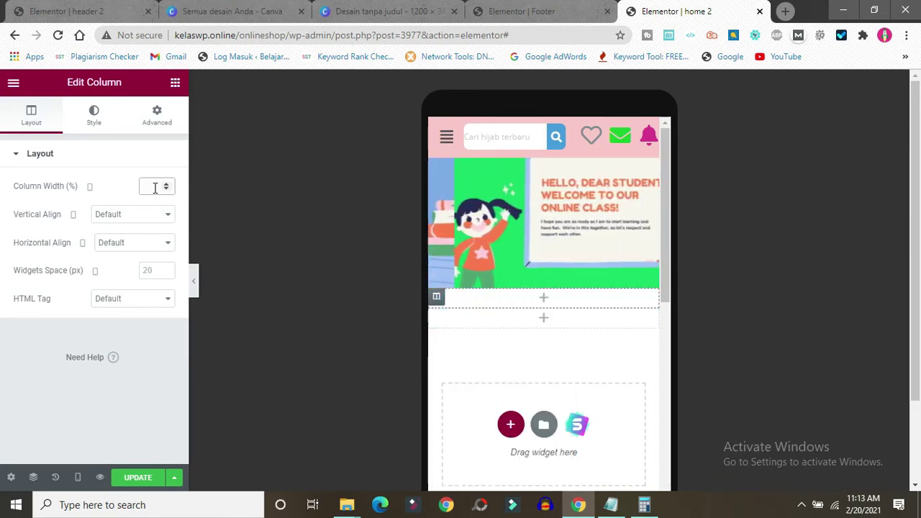
pyautogui.write('0')
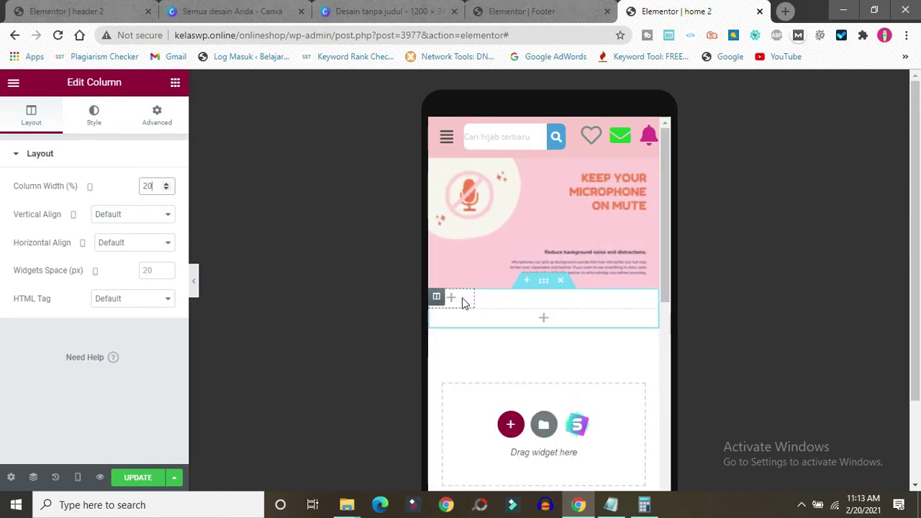
# Duplicate the 20% column four times to make a row of five, and delete the leftover full-width column beneath.
pyautogui.rightClick(436, 295)
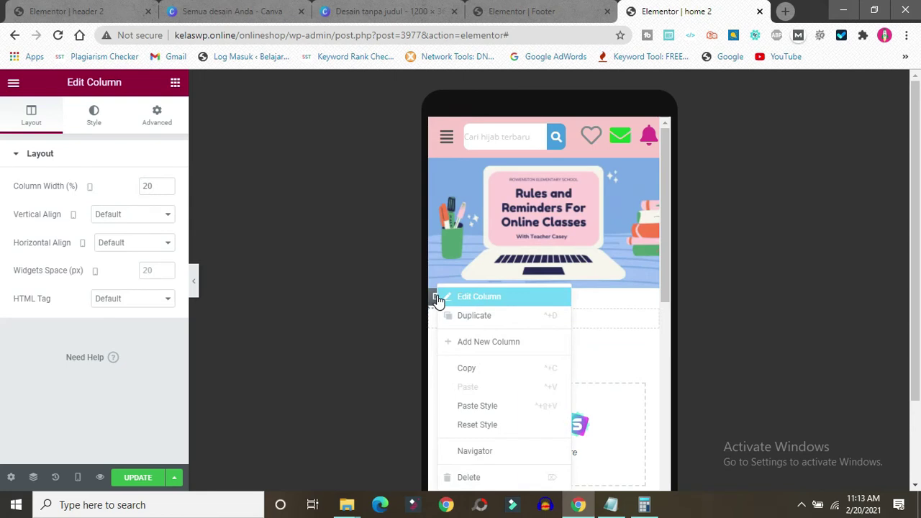
pyautogui.click(472, 317)
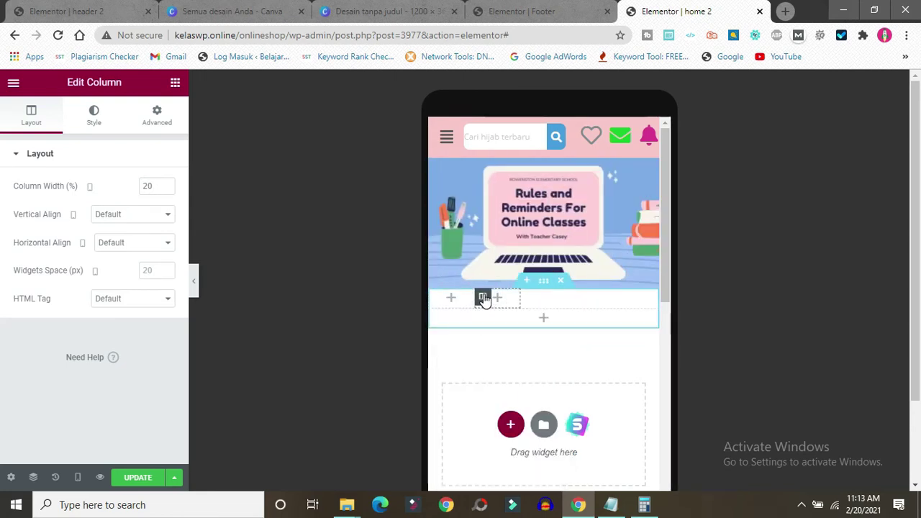
pyautogui.rightClick(484, 299)
pyautogui.click(526, 324)
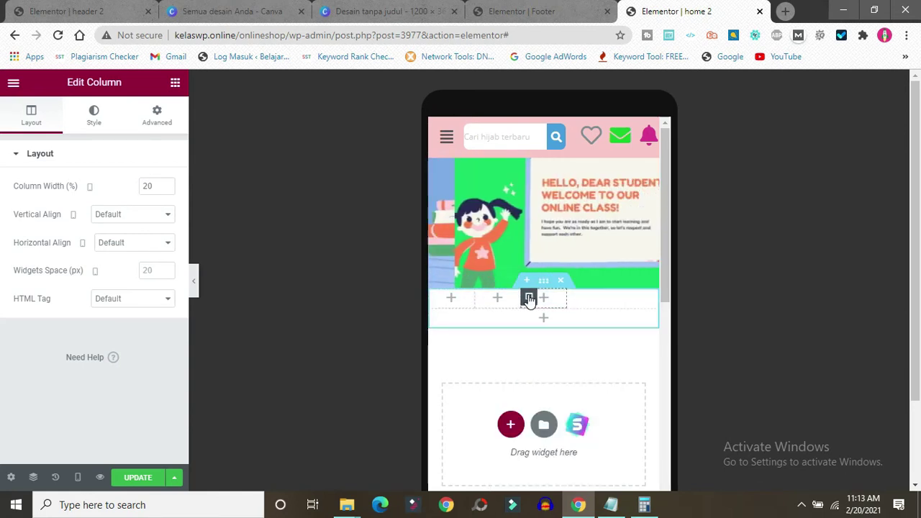
pyautogui.rightClick(529, 299)
pyautogui.click(562, 317)
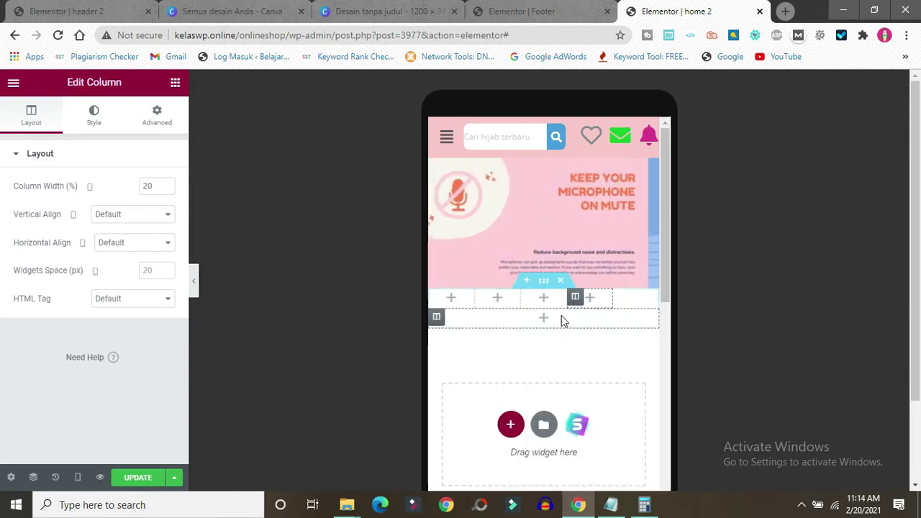
pyautogui.rightClick(576, 299)
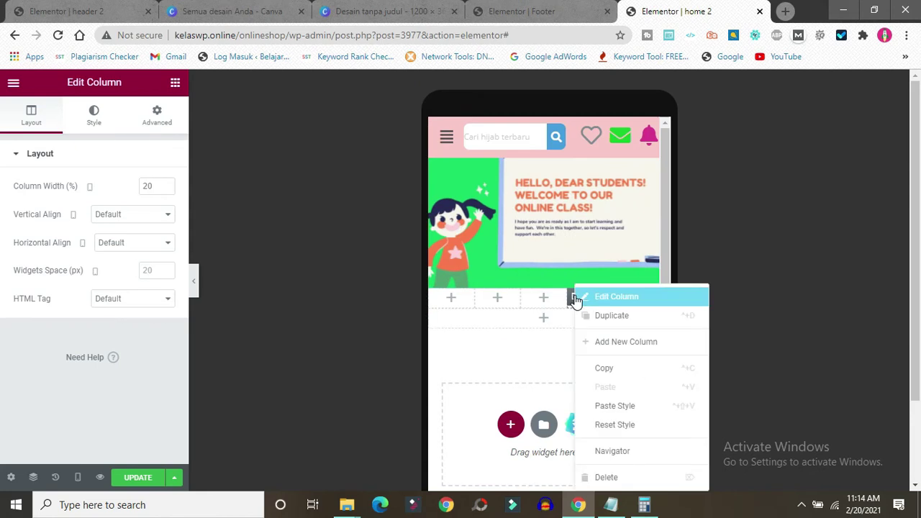
pyautogui.click(603, 317)
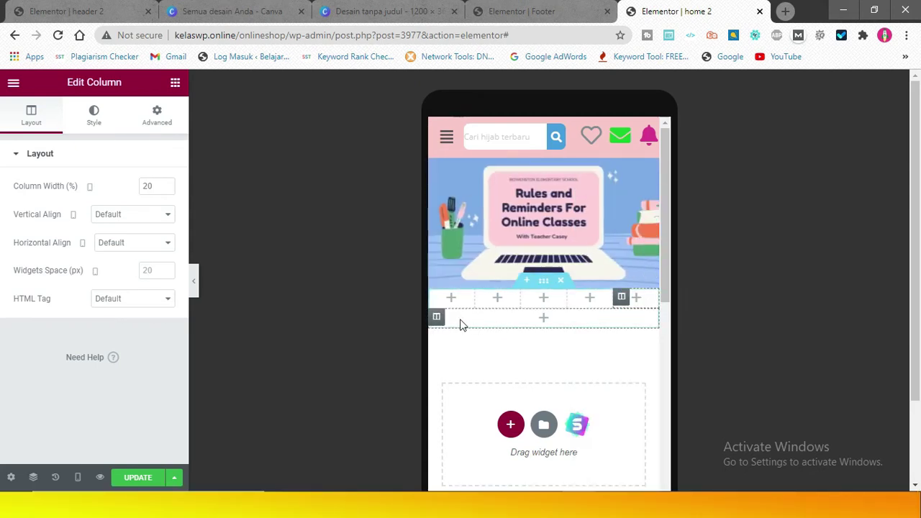
pyautogui.rightClick(437, 319)
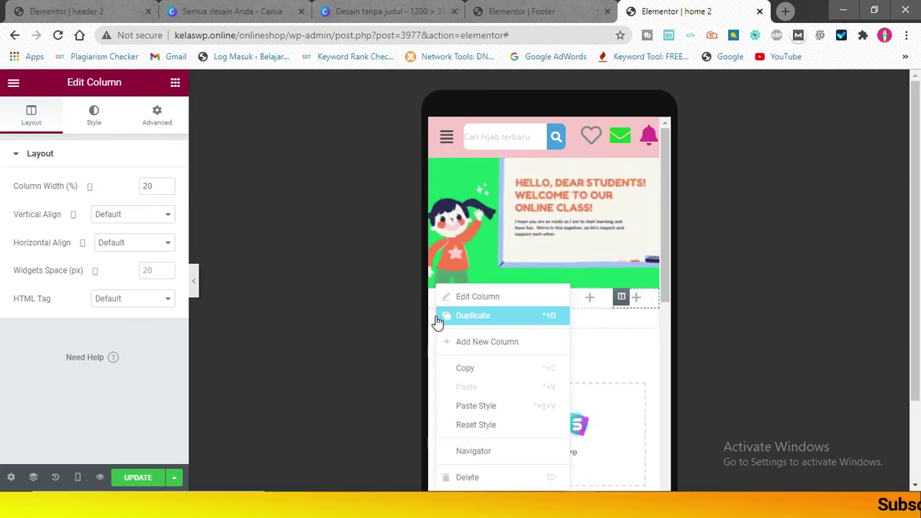
pyautogui.click(468, 478)
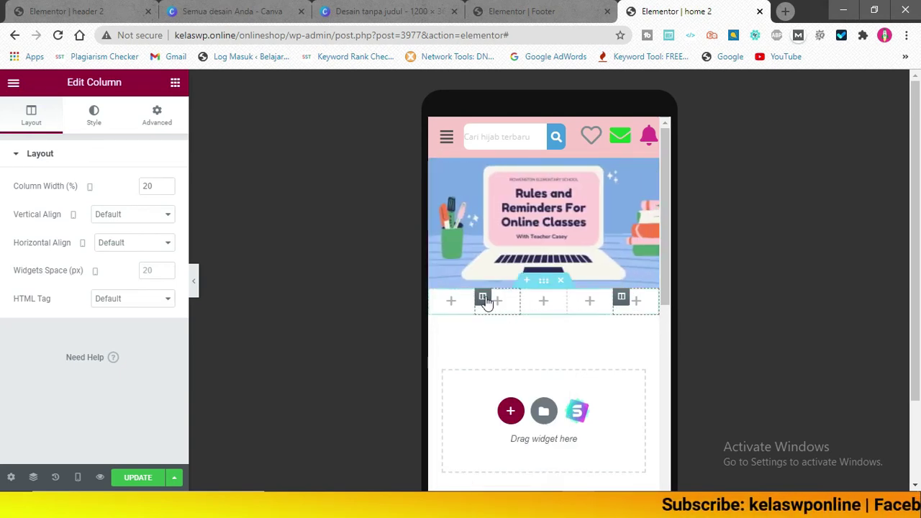
# Add an Image widget to the first of the five columns, using the green four-square icon from the media library.
pyautogui.click(175, 83)
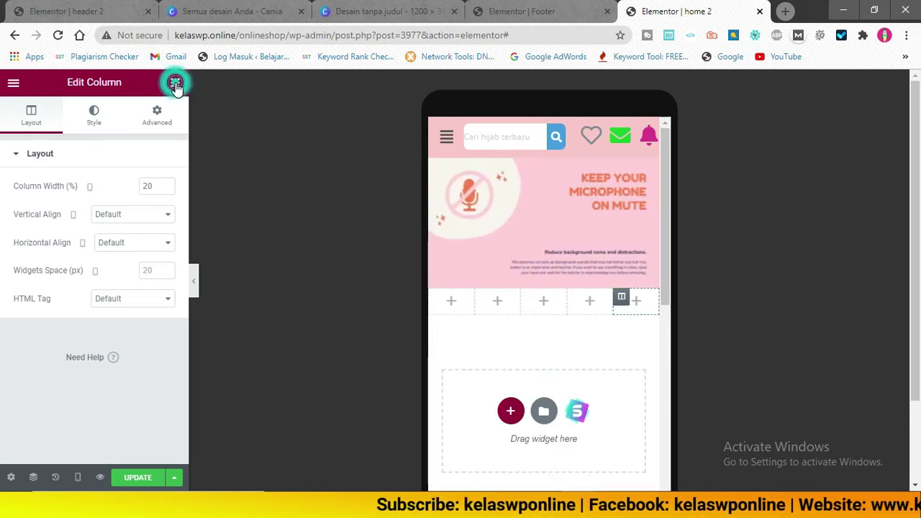
pyautogui.moveTo(48, 273); pyautogui.dragTo(447, 309)
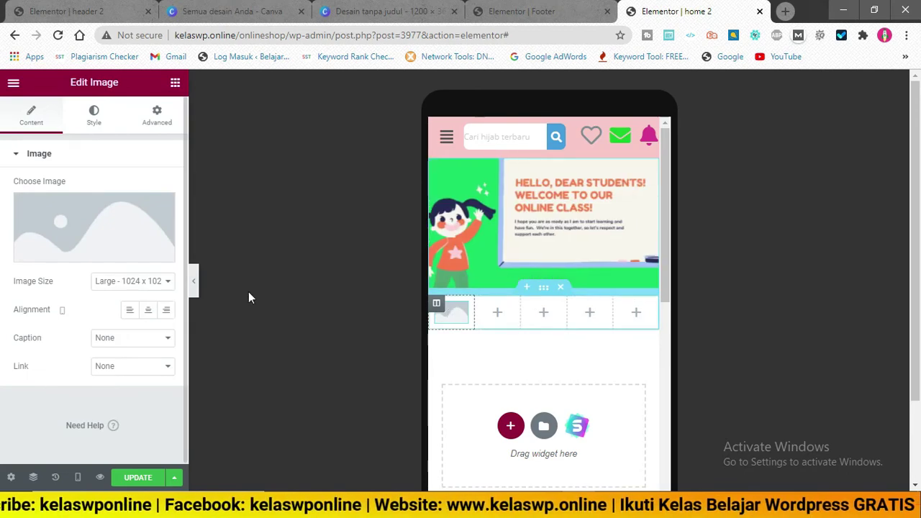
pyautogui.click(57, 254)
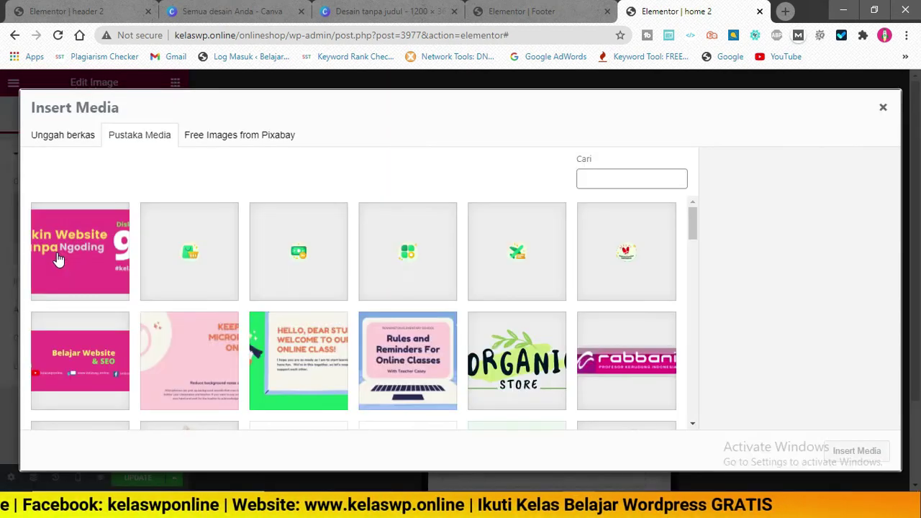
pyautogui.click(424, 262)
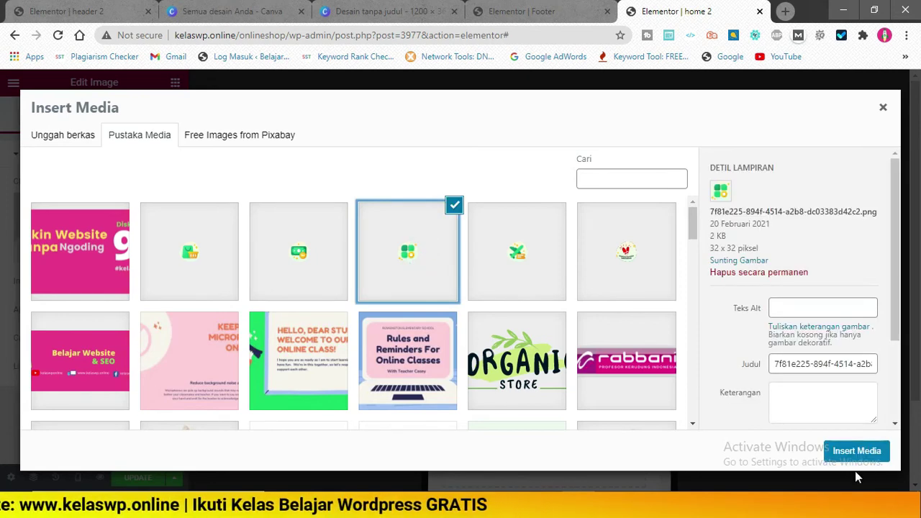
pyautogui.click(857, 451)
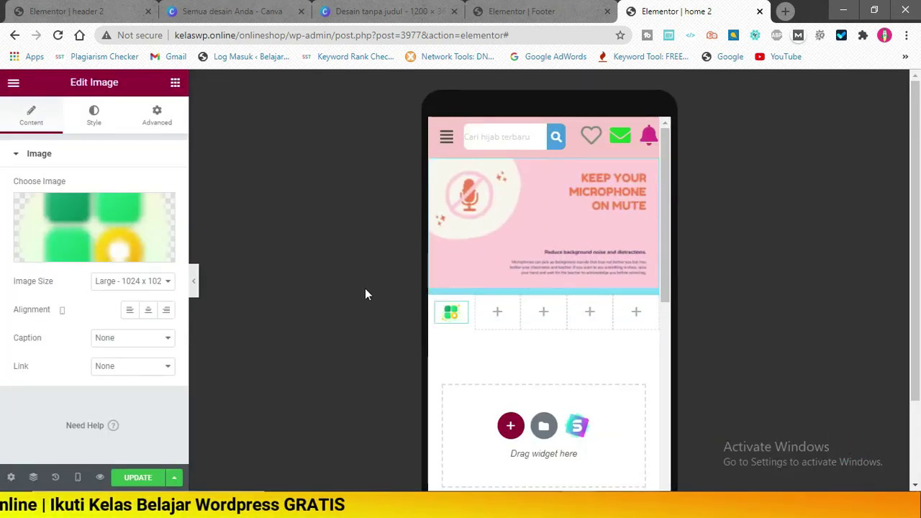
# Add a Text Editor widget under the first column's icon and replace its placeholder text with "Lihat semua".
pyautogui.click(175, 84)
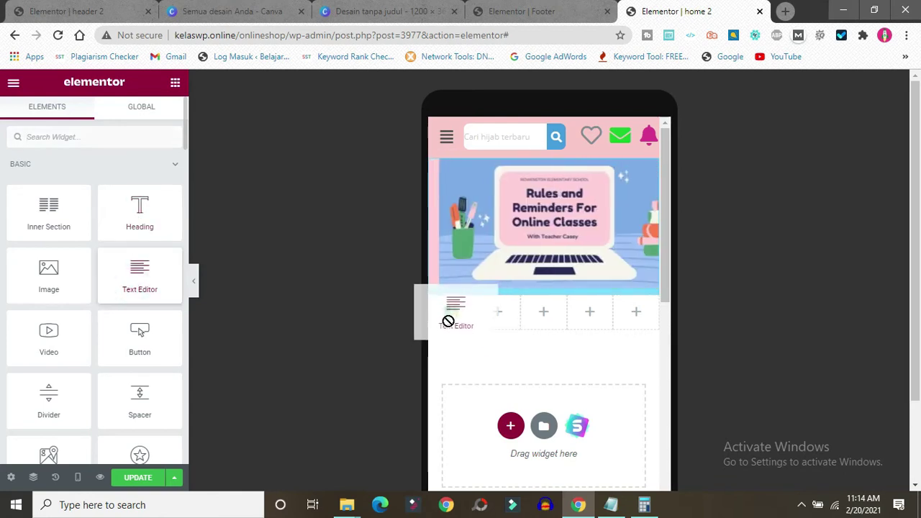
pyautogui.moveTo(447, 319); pyautogui.dragTo(449, 322)
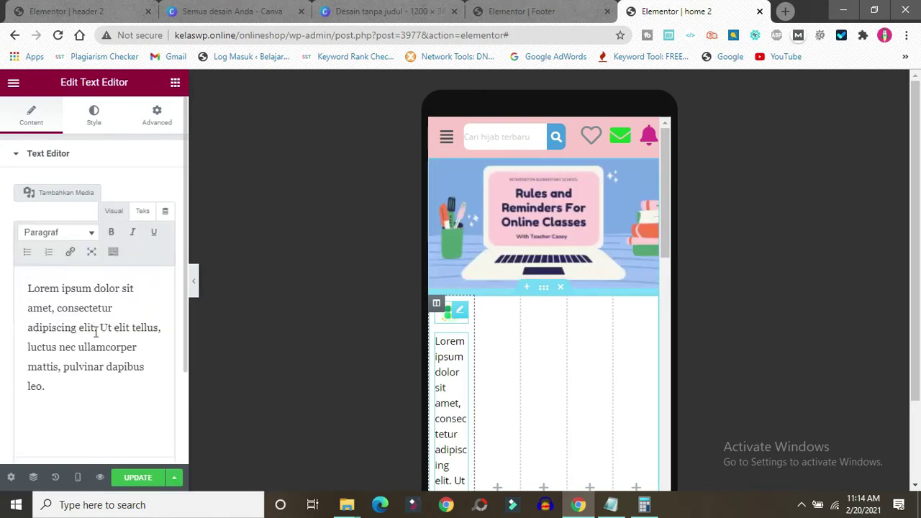
pyautogui.hotkey('ctrl', 'a')
pyautogui.write('L')
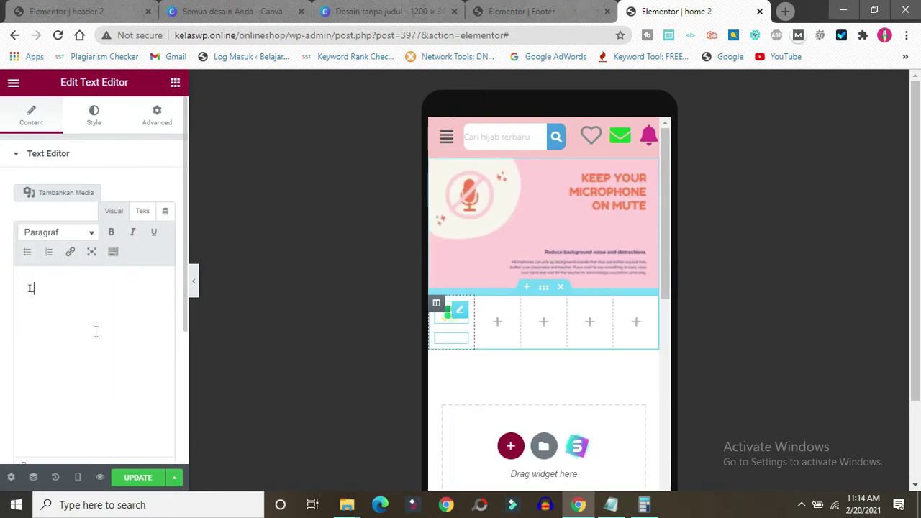
pyautogui.write('ihat Se')
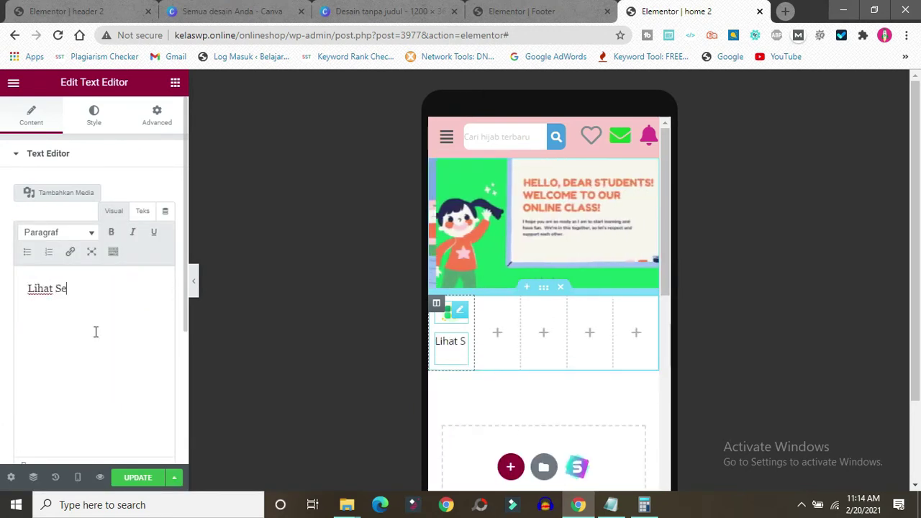
pyautogui.write('mu')
pyautogui.press('BackSpace')
pyautogui.press('BackSpace')
pyautogui.write('s')
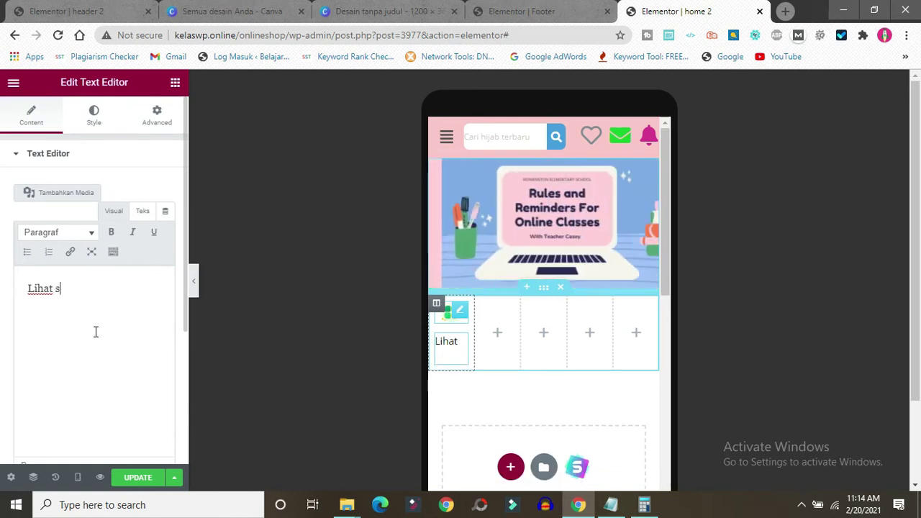
pyautogui.write('emua')
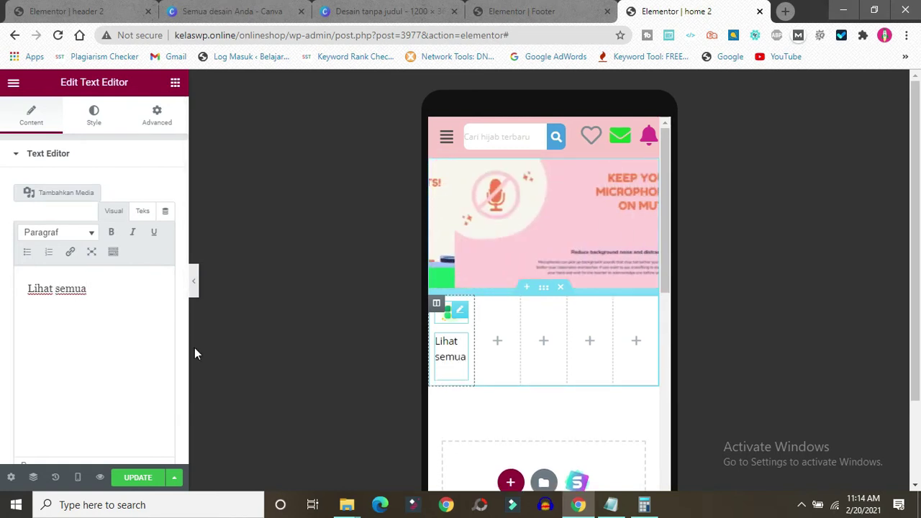
# Set the "Lihat semua" typography to size 10 px, line height 1 em and letter spacing 0.
pyautogui.click(88, 125)
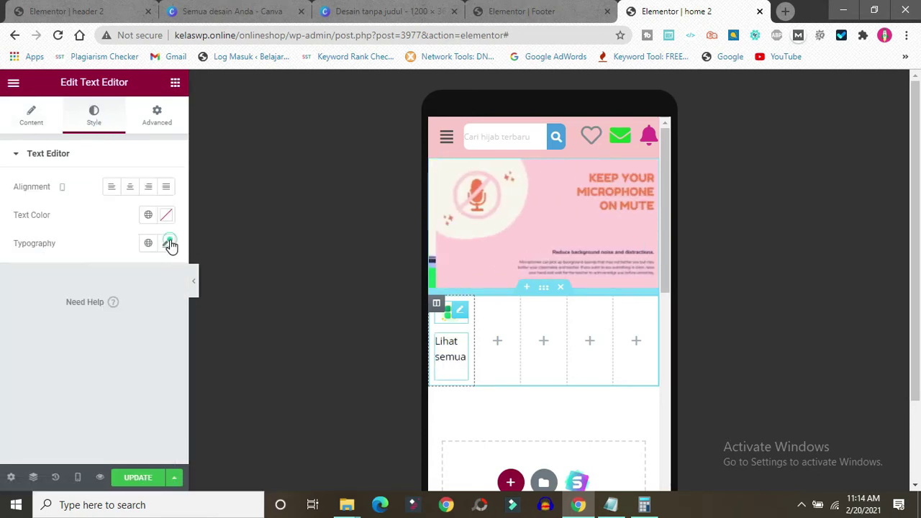
pyautogui.click(168, 243)
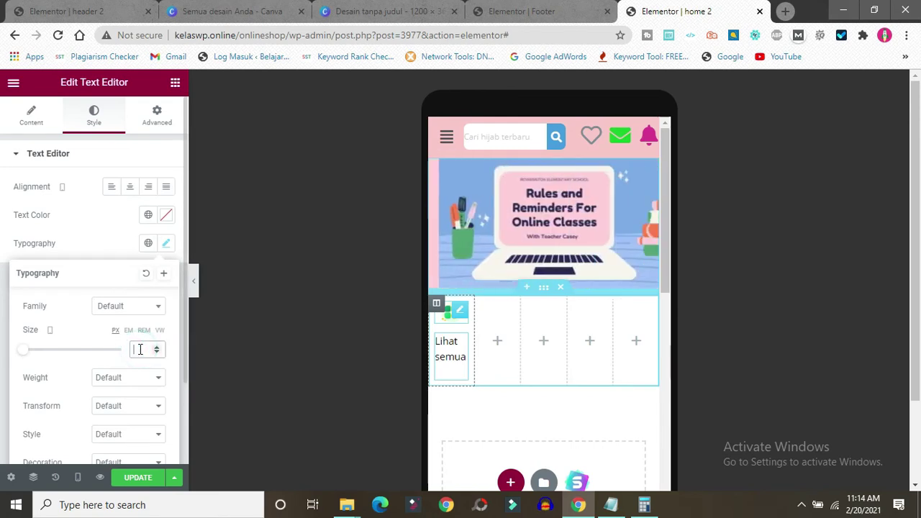
pyautogui.write('10')
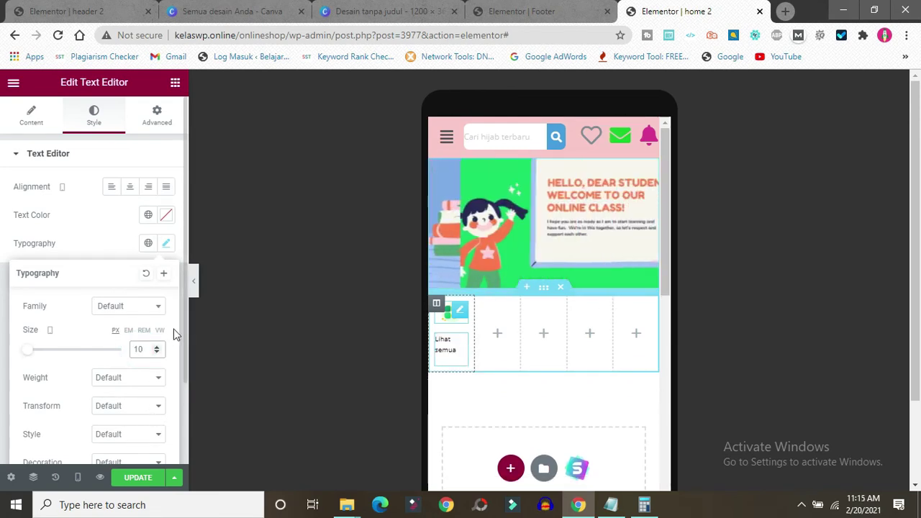
pyautogui.moveTo(184, 308); pyautogui.dragTo(182, 397)
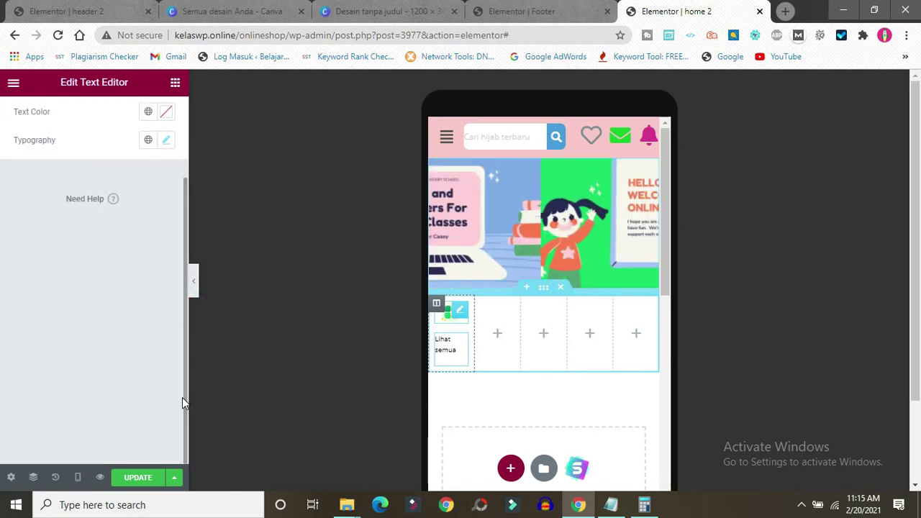
pyautogui.click(164, 141)
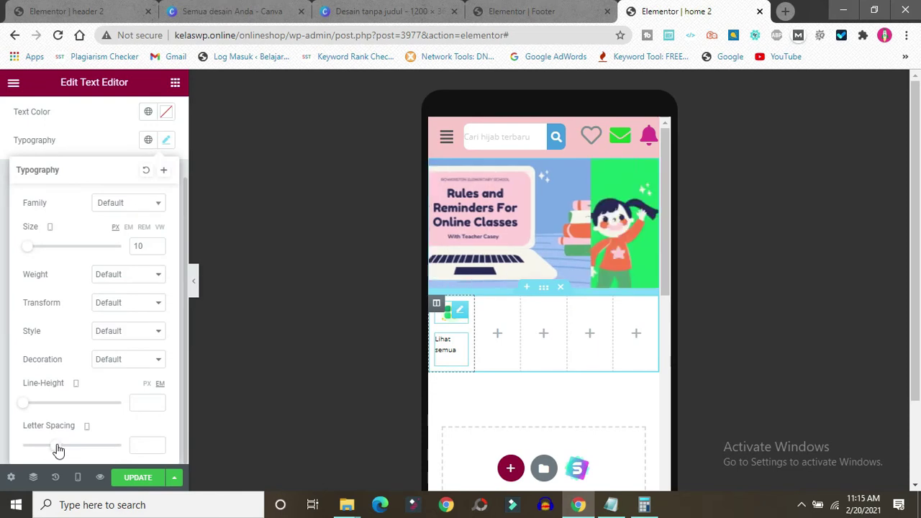
pyautogui.moveTo(52, 450); pyautogui.dragTo(59, 449)
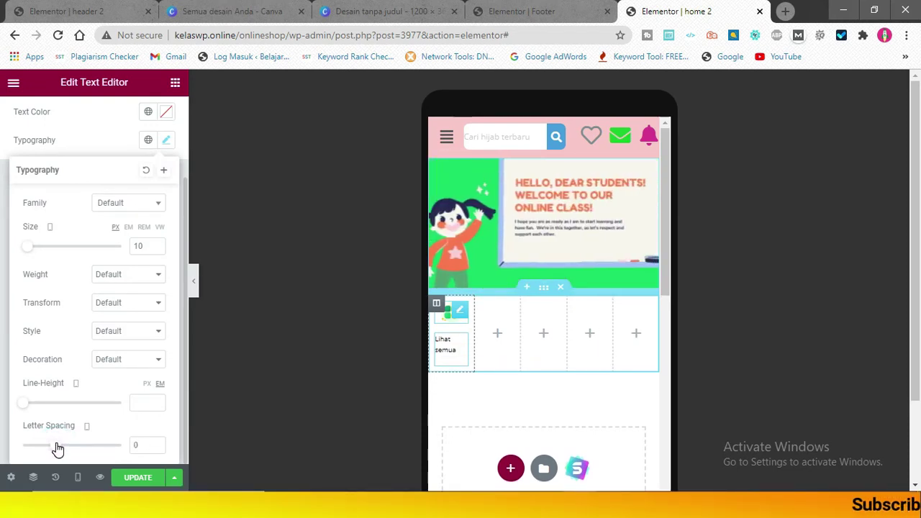
pyautogui.click(25, 407)
pyautogui.moveTo(22, 407); pyautogui.dragTo(35, 407)
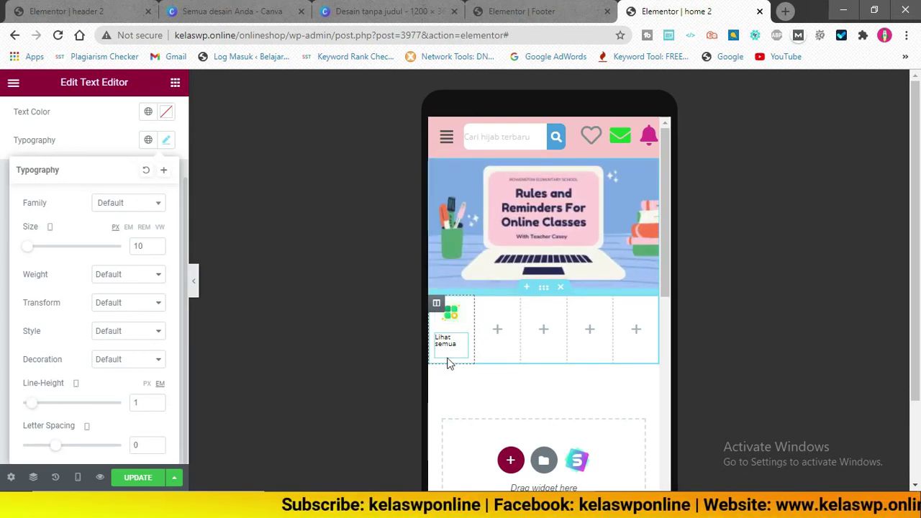
# Set the first column's widgets space to 2 px and centre its "Lihat semua" text.
pyautogui.click(437, 304)
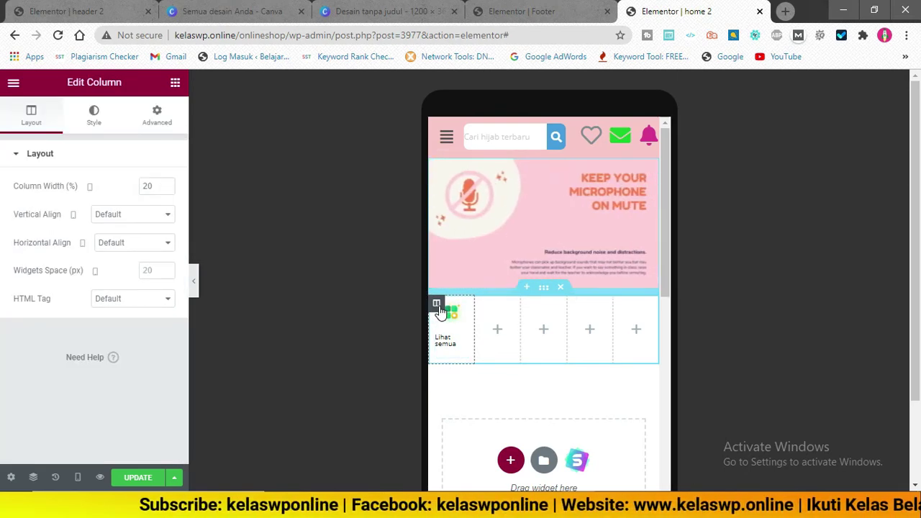
pyautogui.click(165, 274)
pyautogui.click(166, 274)
pyautogui.click(166, 268)
pyautogui.click(166, 268)
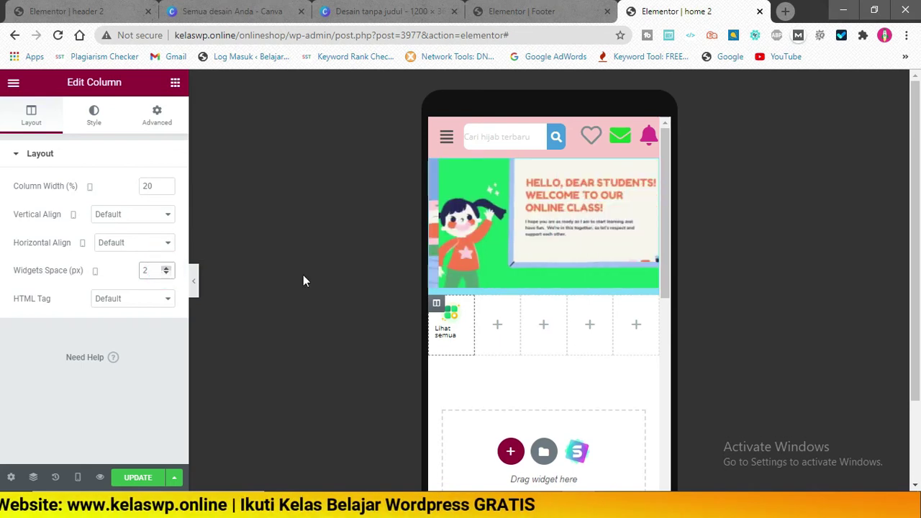
pyautogui.click(462, 334)
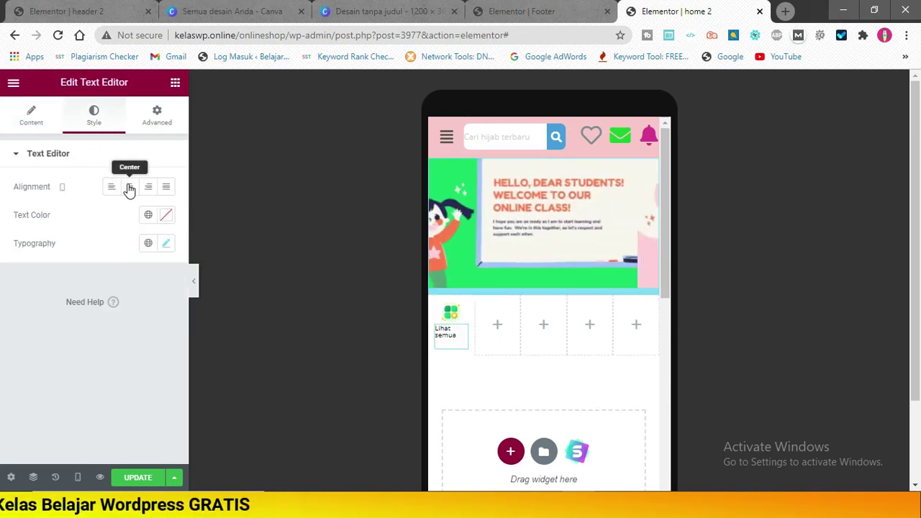
pyautogui.click(129, 188)
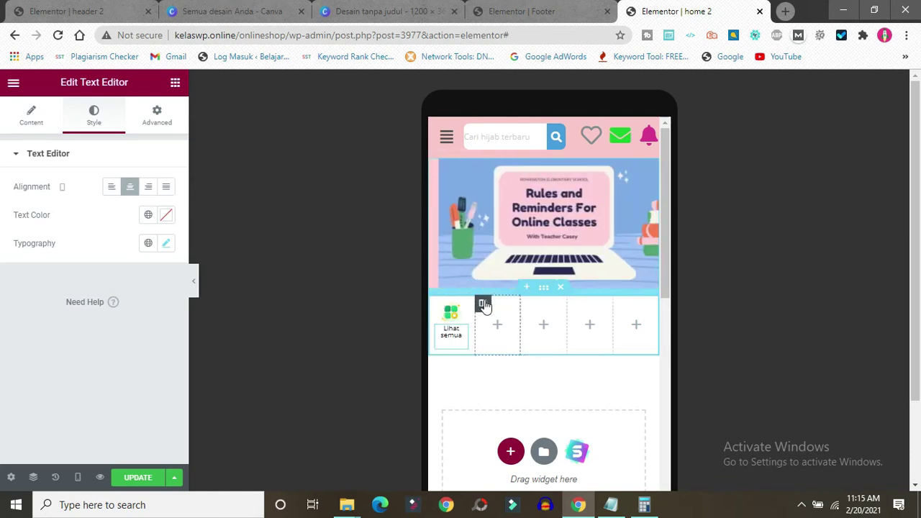
# Delete the empty second column and duplicate the finished first column in its place.
pyautogui.rightClick(484, 303)
pyautogui.click(545, 477)
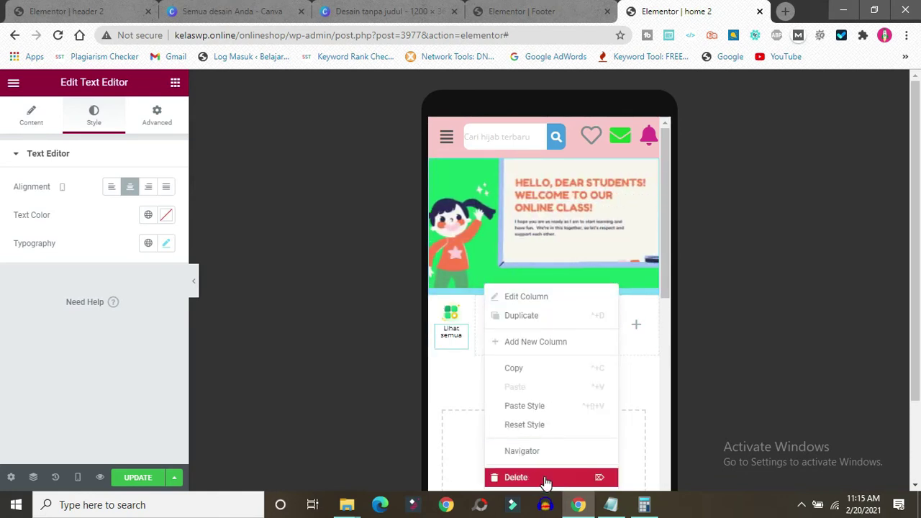
pyautogui.rightClick(437, 304)
pyautogui.click(475, 319)
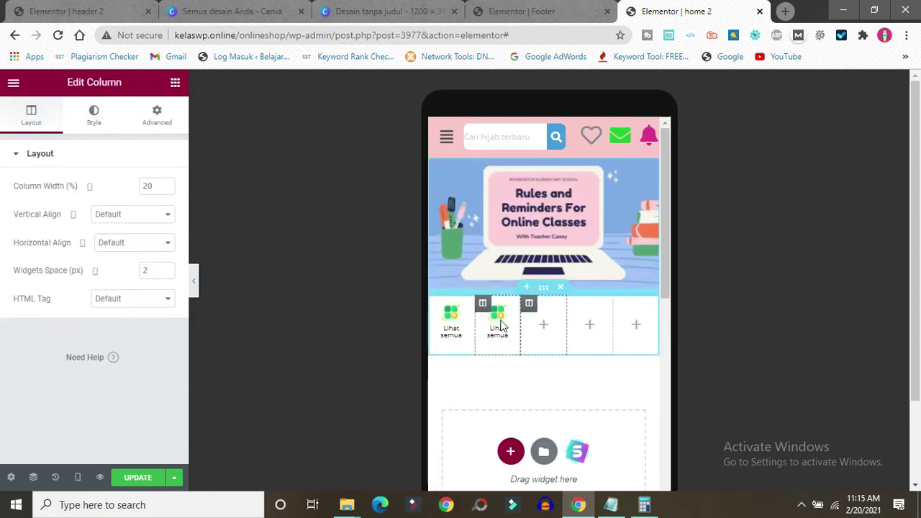
# Replace the second column's image with the green shopping-bag icon from the media library and select its label text for editing.
pyautogui.click(506, 314)
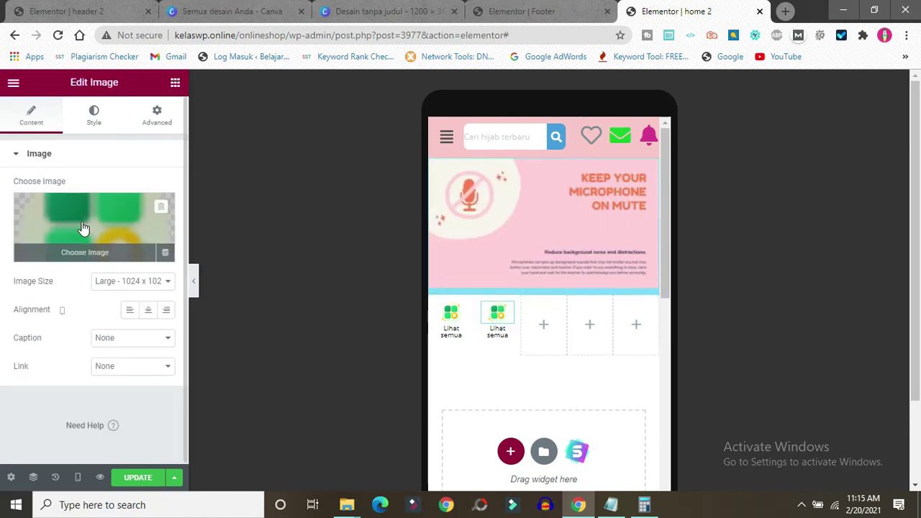
pyautogui.click(57, 258)
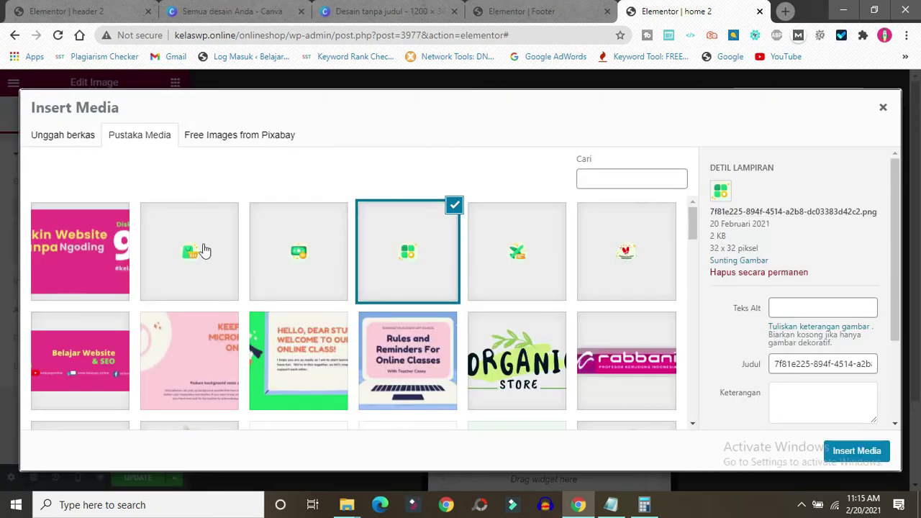
pyautogui.click(191, 256)
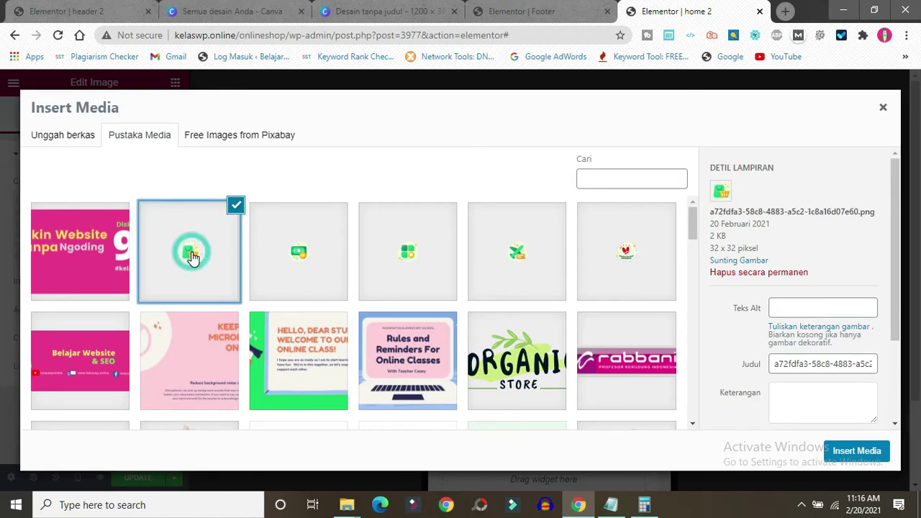
pyautogui.click(857, 452)
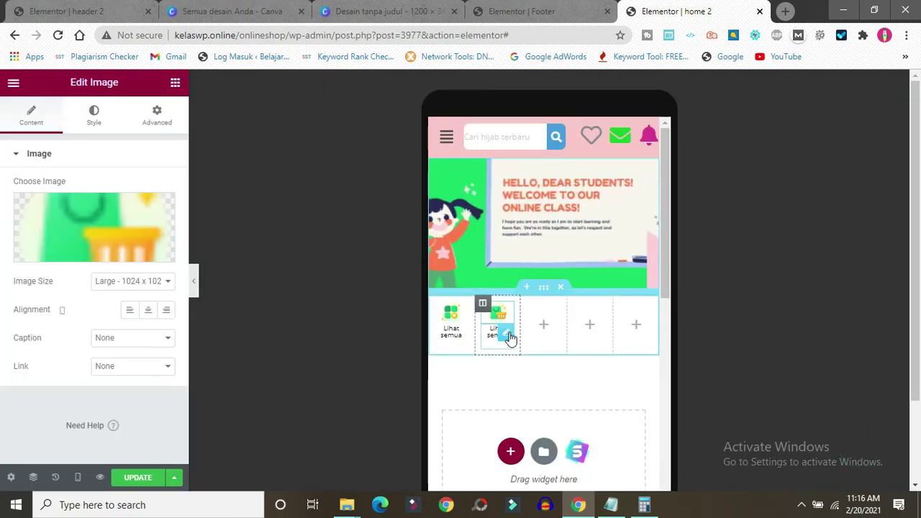
pyautogui.click(506, 336)
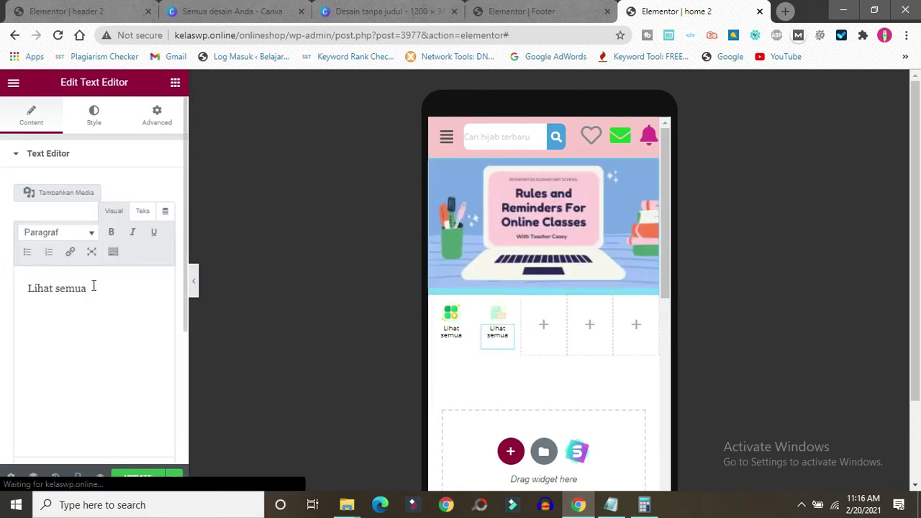
pyautogui.tripleClick(92, 288)
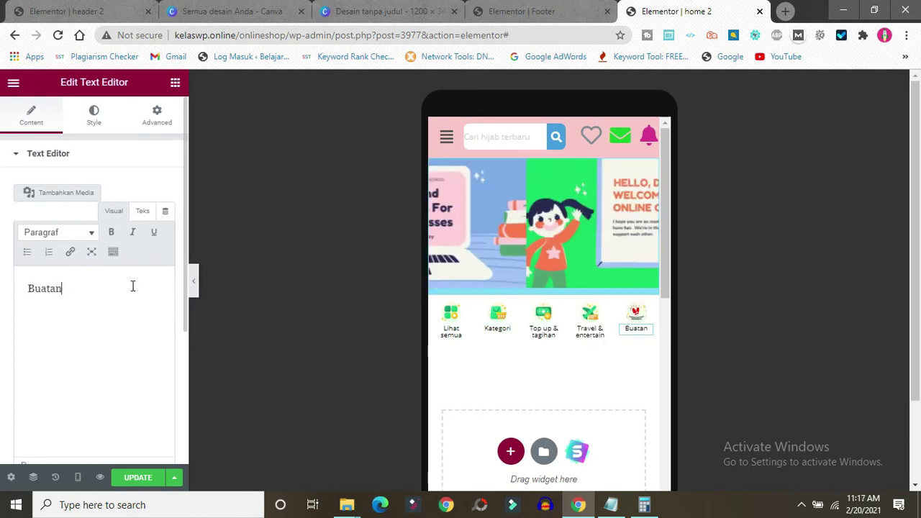
# Set the fifth column's label to "Buatan Indonesia" and save the page.
pyautogui.write('atan Indone')
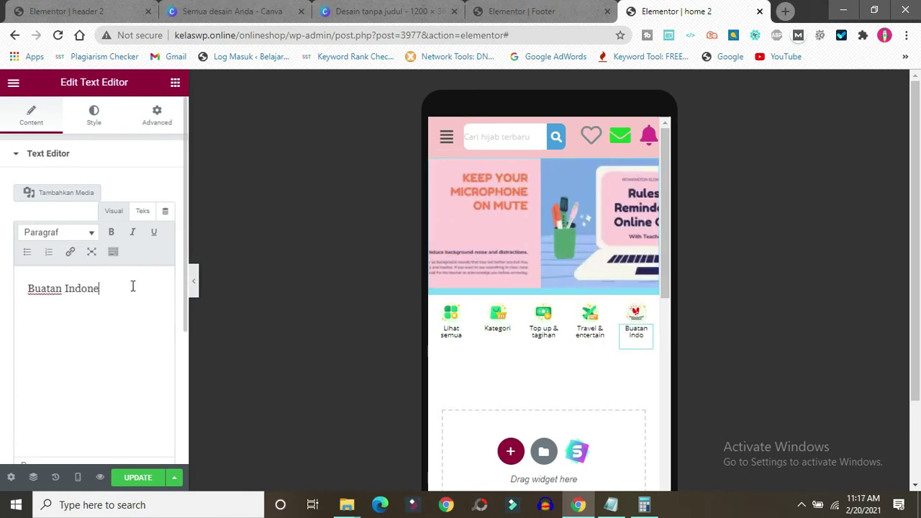
pyautogui.write('sia')
pyautogui.hotkey('ctrl', 's')
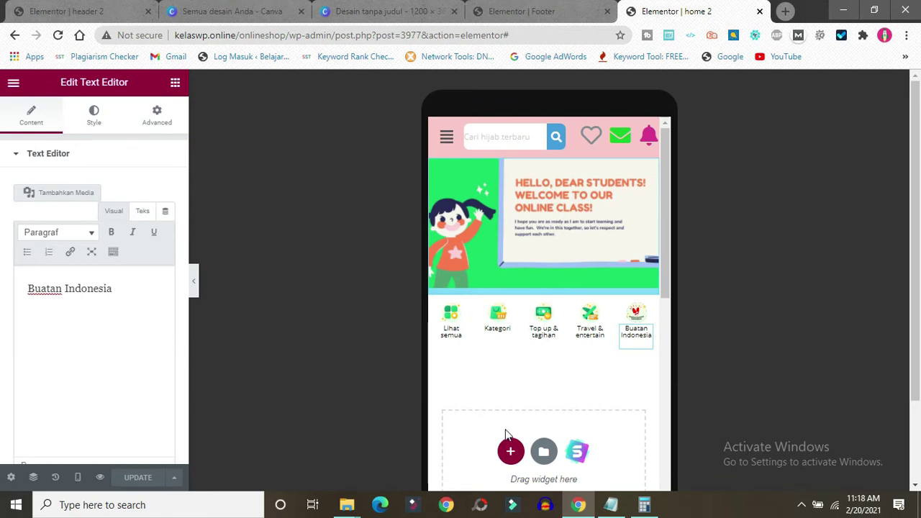
# Add a single-column section below the icon row and insert an Image widget with DISKON.png from the media library.
pyautogui.click(511, 451)
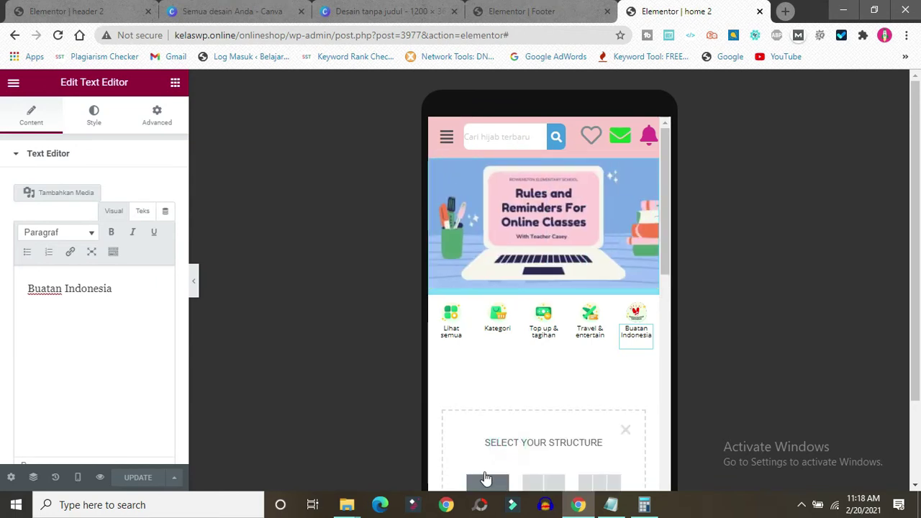
pyautogui.click(487, 481)
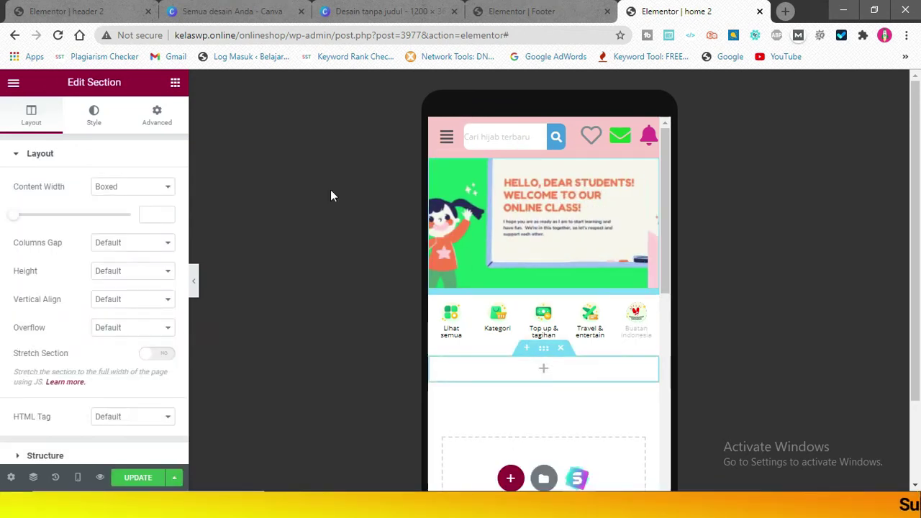
pyautogui.click(174, 85)
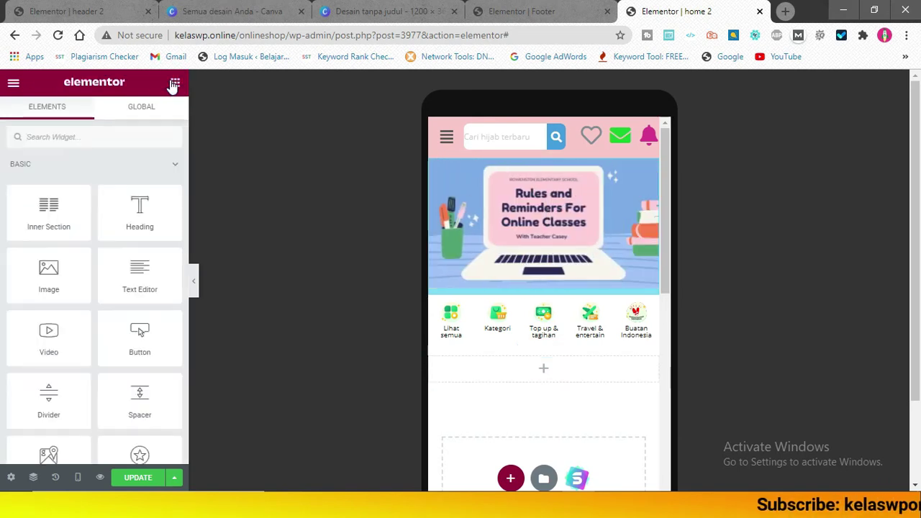
pyautogui.moveTo(44, 282); pyautogui.dragTo(528, 361)
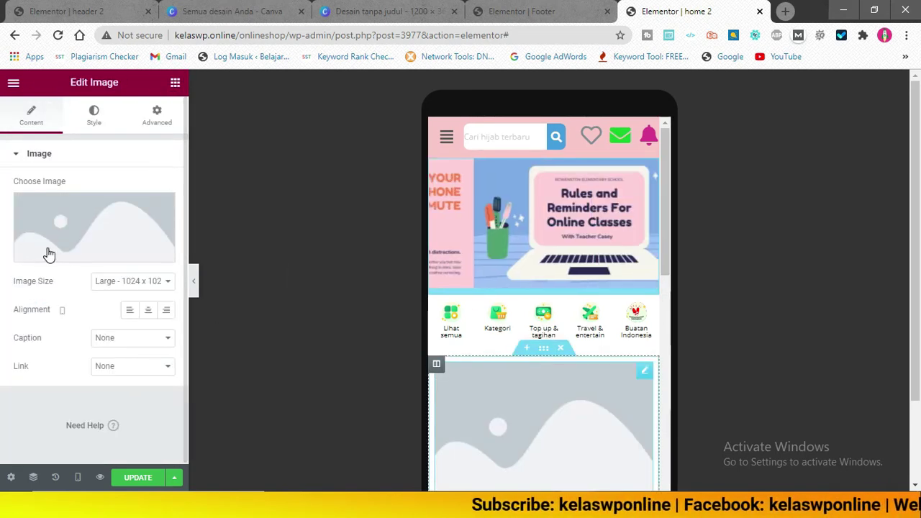
pyautogui.click(75, 252)
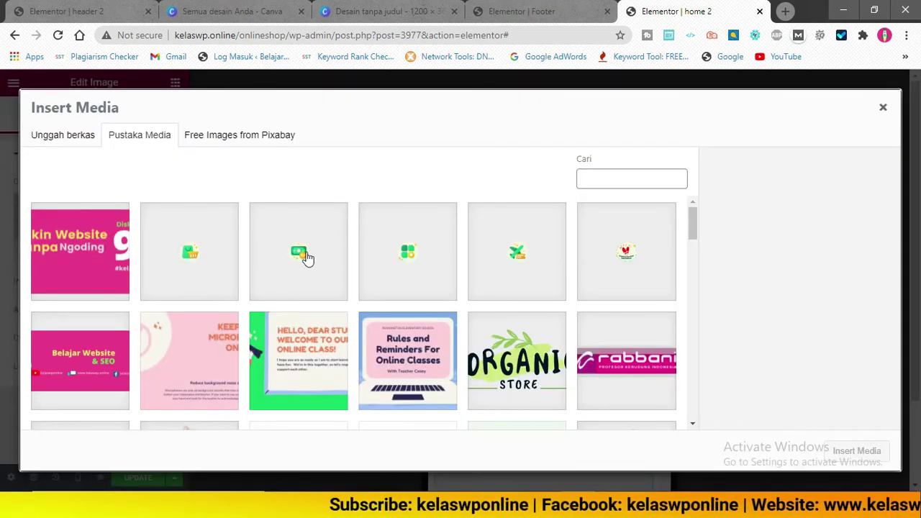
pyautogui.click(58, 258)
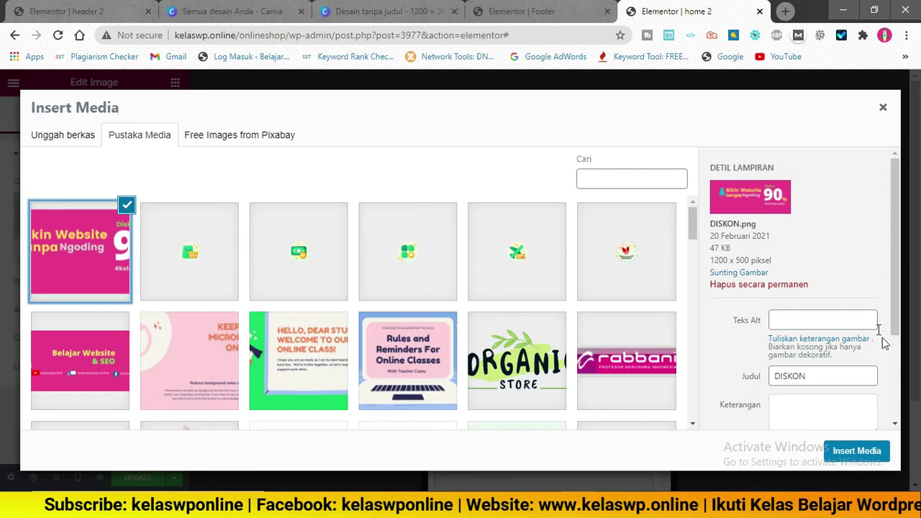
pyautogui.click(862, 453)
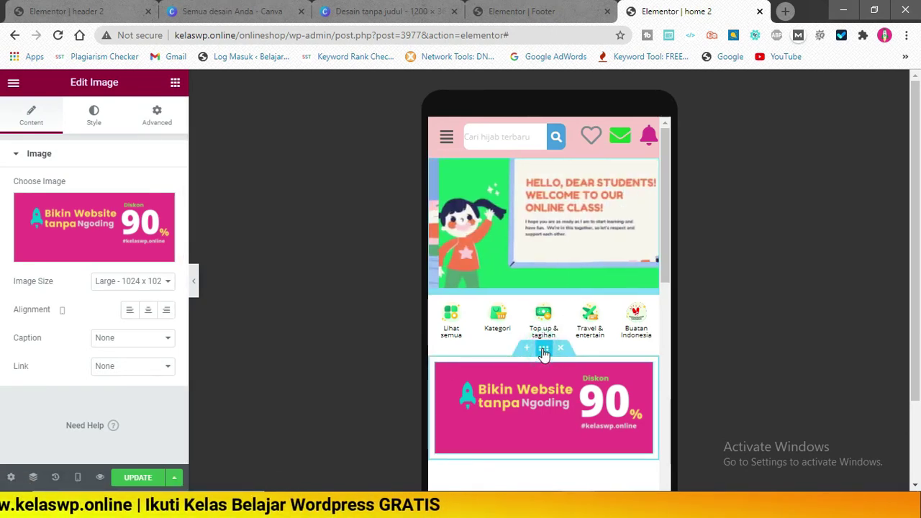
# Set the discount banner section's columns gap to No Gap.
pyautogui.rightClick(544, 351)
pyautogui.click(578, 297)
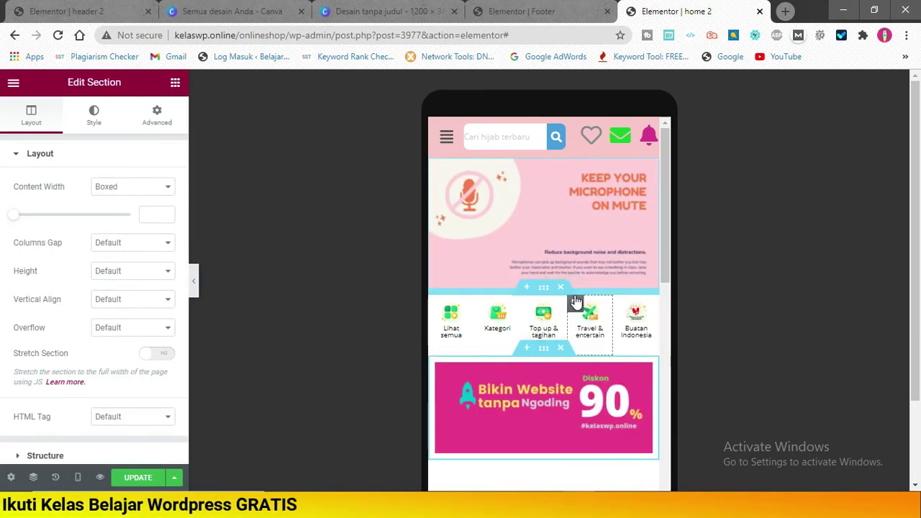
pyautogui.click(160, 112)
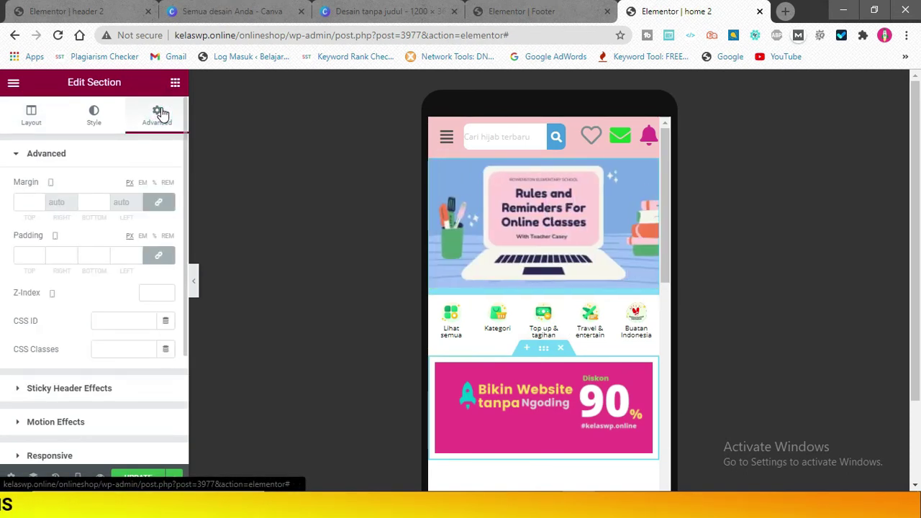
pyautogui.click(93, 119)
pyautogui.click(31, 117)
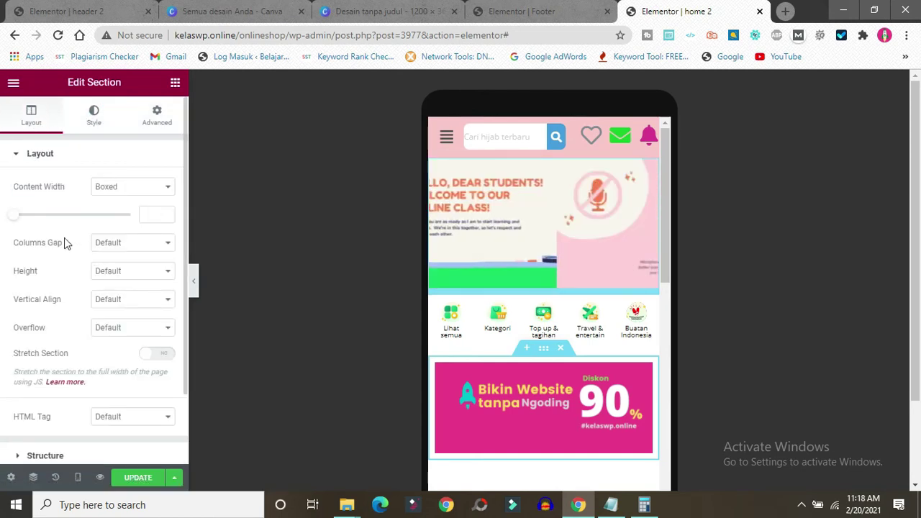
pyautogui.click(141, 241)
pyautogui.click(117, 268)
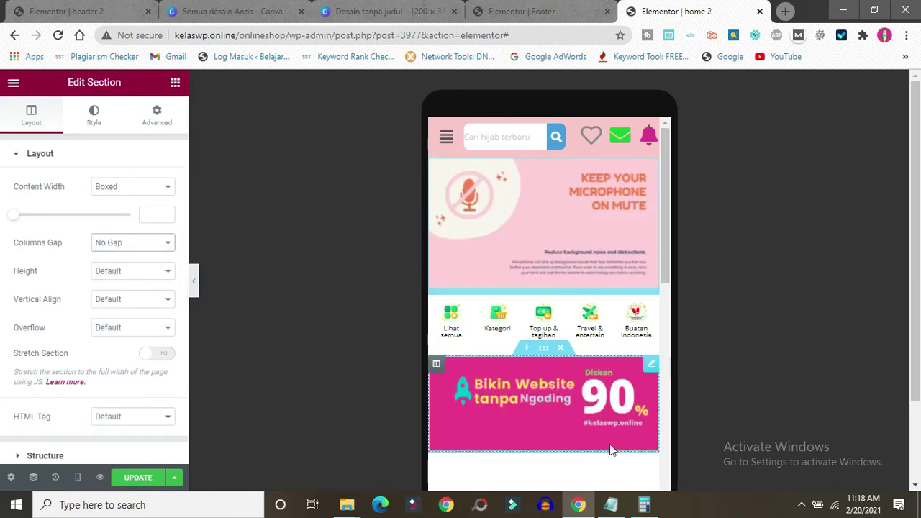
# Add a new section below the discount banner and arrange it as three side-by-side columns, each 33.3% wide.
pyautogui.moveTo(668, 250); pyautogui.dragTo(663, 310)
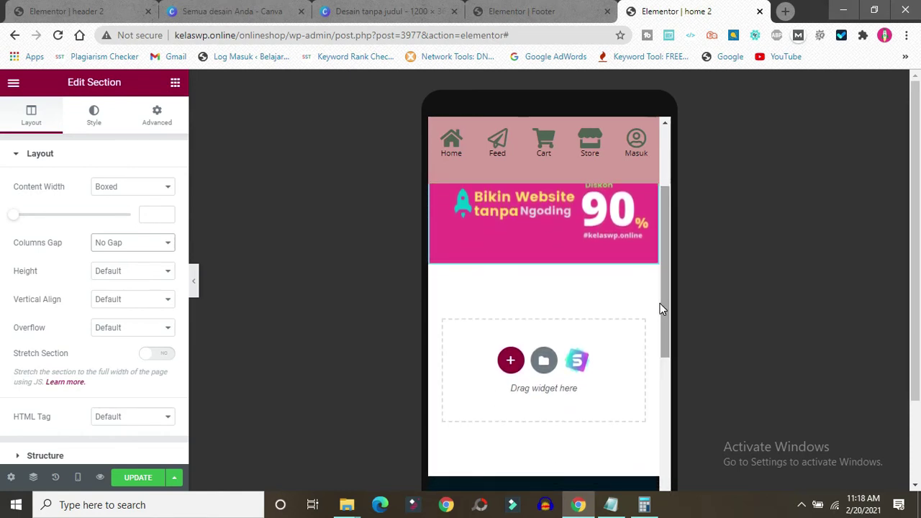
pyautogui.click(511, 362)
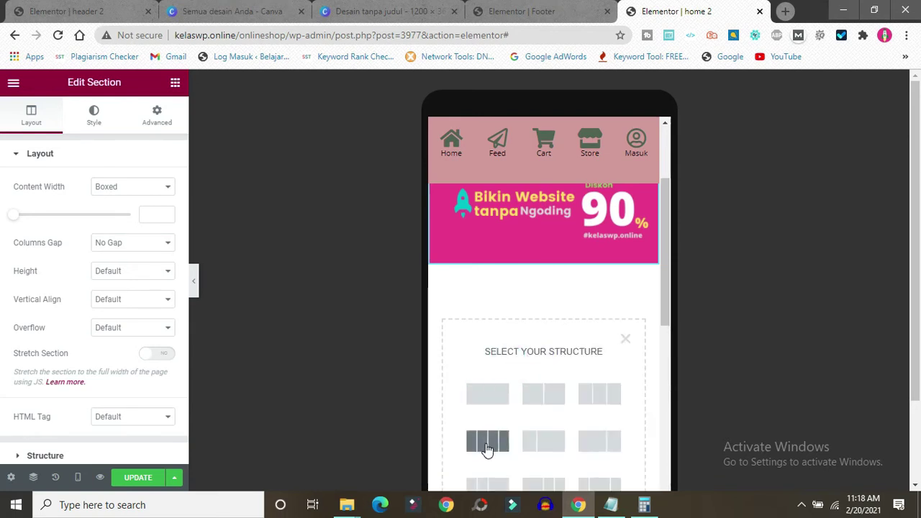
pyautogui.click(535, 408)
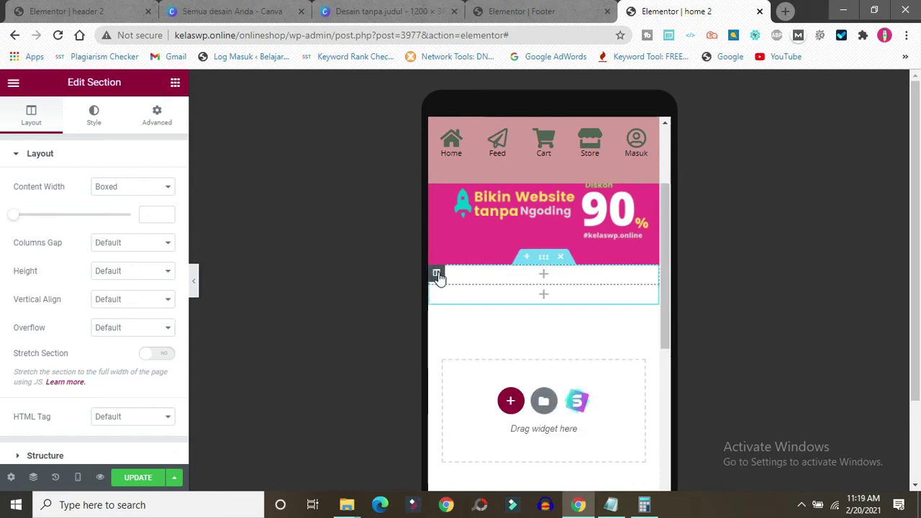
pyautogui.click(437, 274)
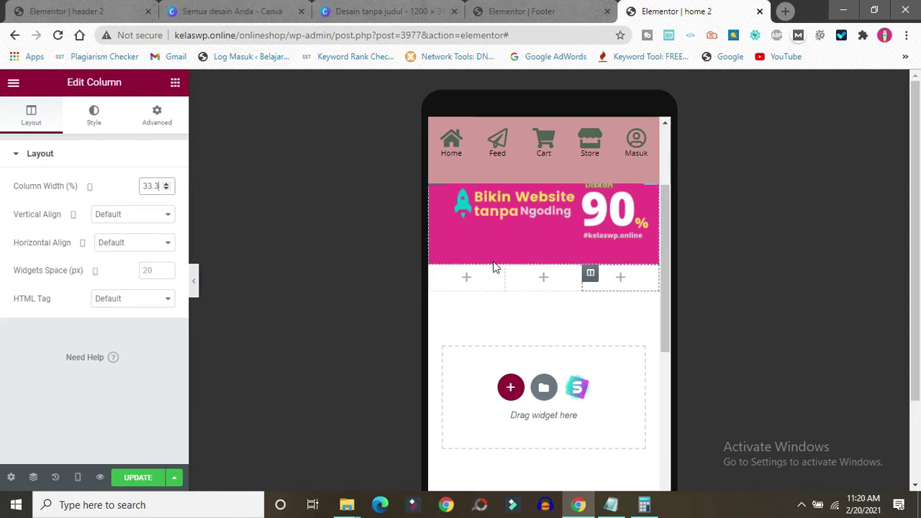
# Give the first column of the new section a classic purple background in #B852D3.
pyautogui.rightClick(437, 274)
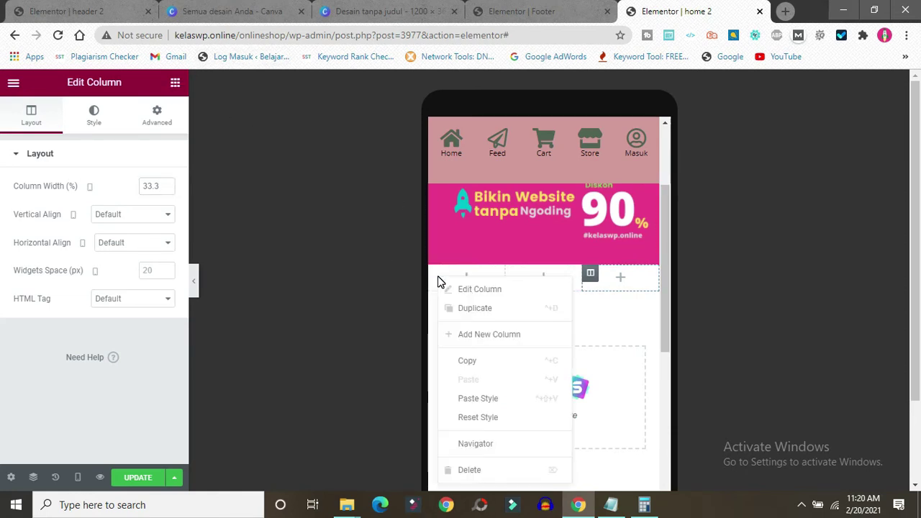
pyautogui.click(480, 290)
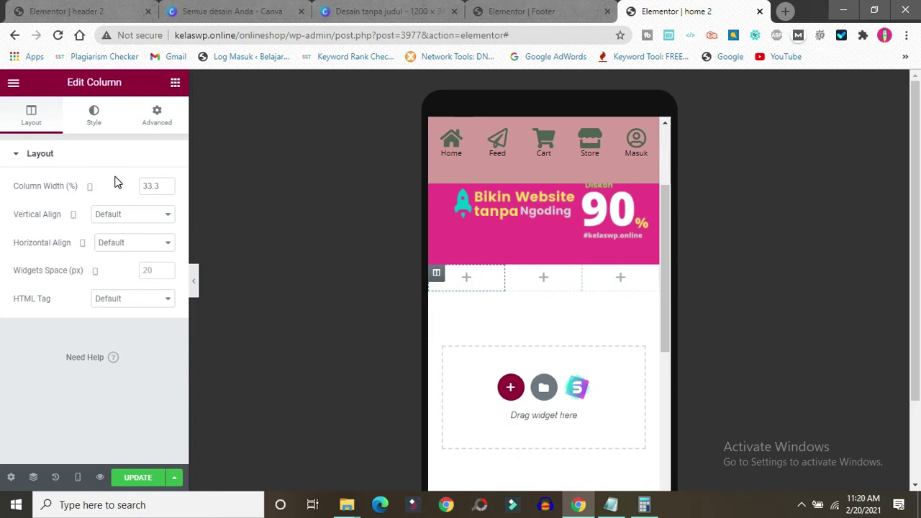
pyautogui.click(92, 117)
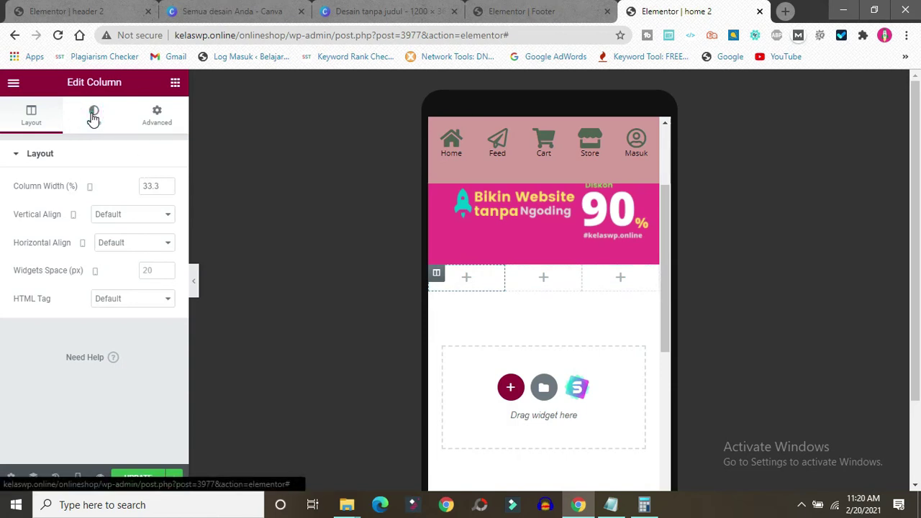
pyautogui.click(130, 218)
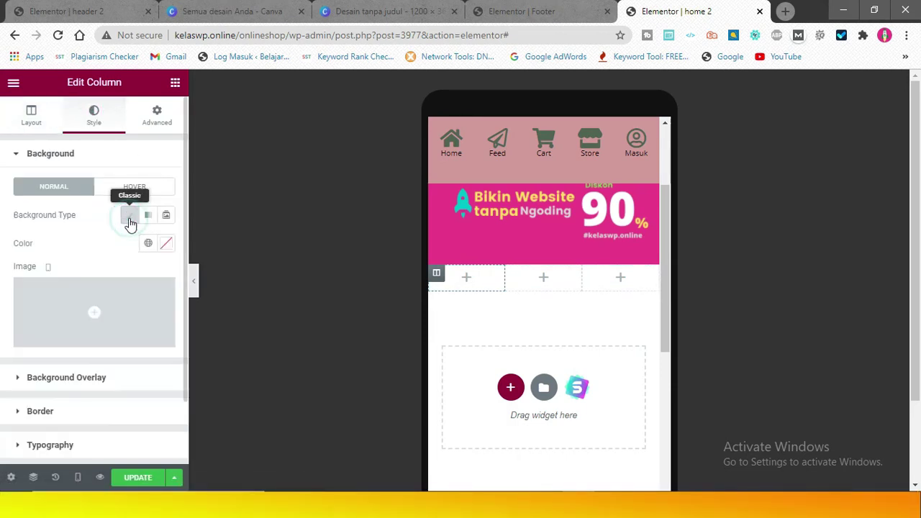
pyautogui.click(164, 245)
pyautogui.moveTo(142, 321)
pyautogui.mouseDown()
pyautogui.moveTo(140, 336)
pyautogui.moveTo(140, 300)
pyautogui.moveTo(180, 307)
pyautogui.moveTo(164, 298)
pyautogui.moveTo(185, 298)
pyautogui.moveTo(194, 316)
pyautogui.mouseUp()
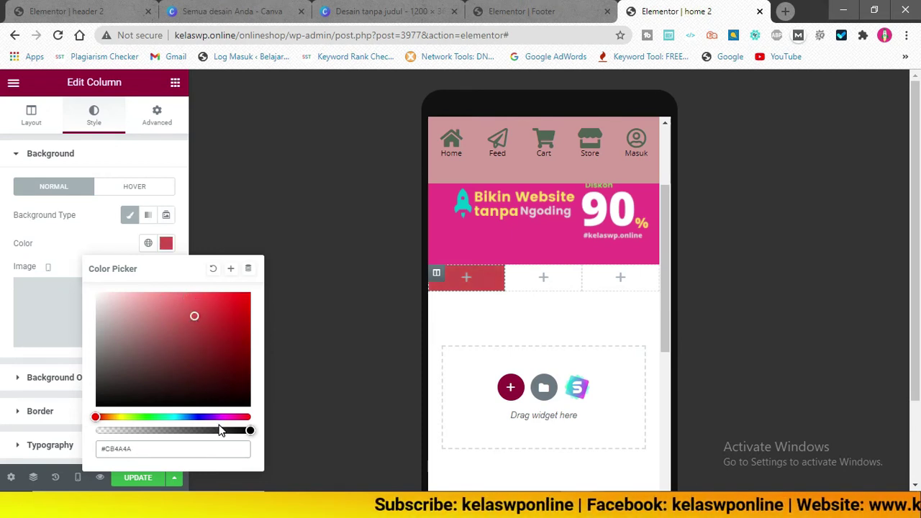
pyautogui.click(219, 417)
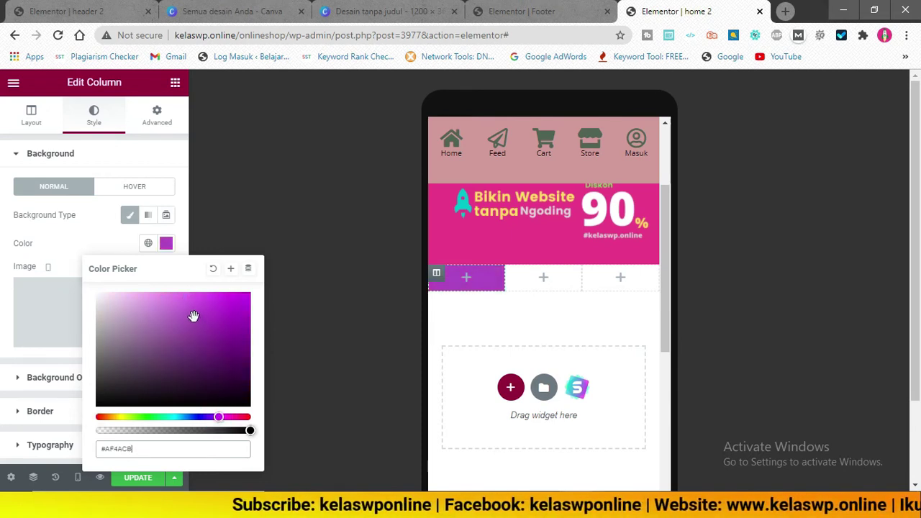
pyautogui.moveTo(203, 315); pyautogui.dragTo(190, 311)
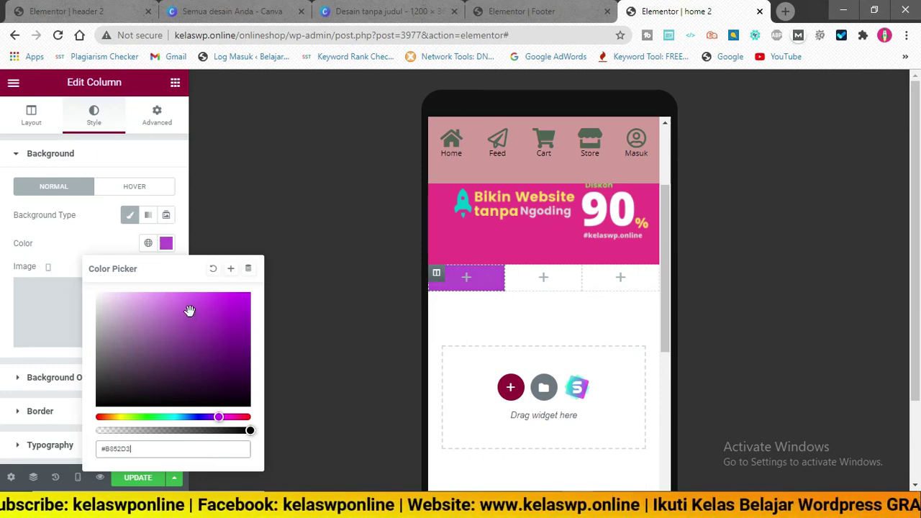
pyautogui.click(149, 219)
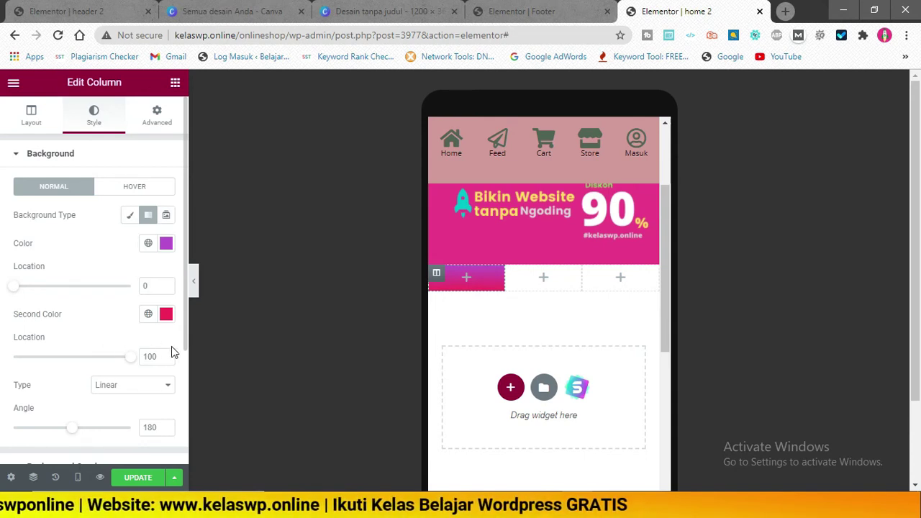
pyautogui.click(131, 217)
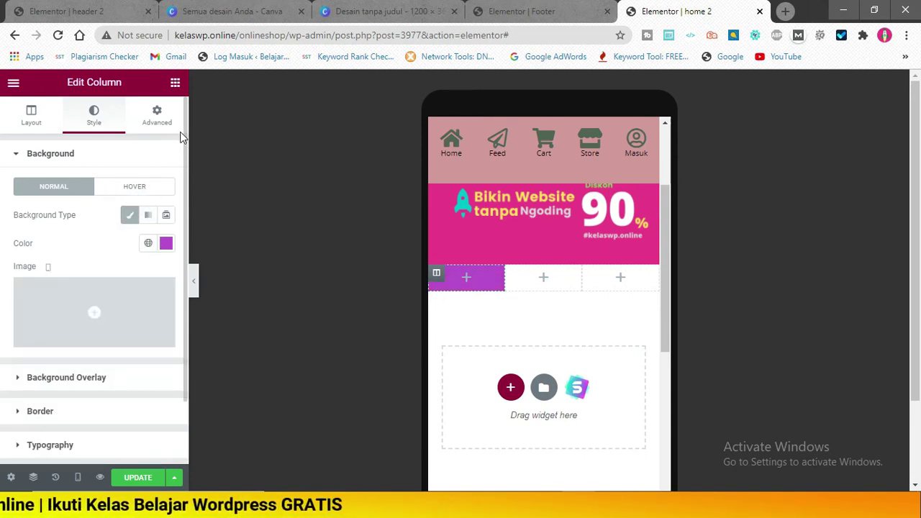
# Round the purple column's corners with a small, equal border radius on all four sides.
pyautogui.rightClick(473, 287)
pyautogui.click(478, 289)
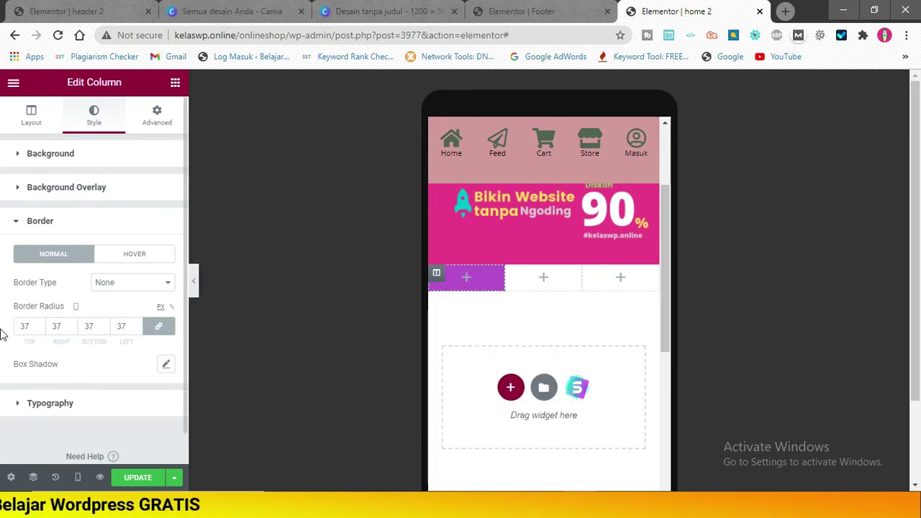
pyautogui.click(30, 326)
pyautogui.press('BackSpace')
pyautogui.press('BackSpace')
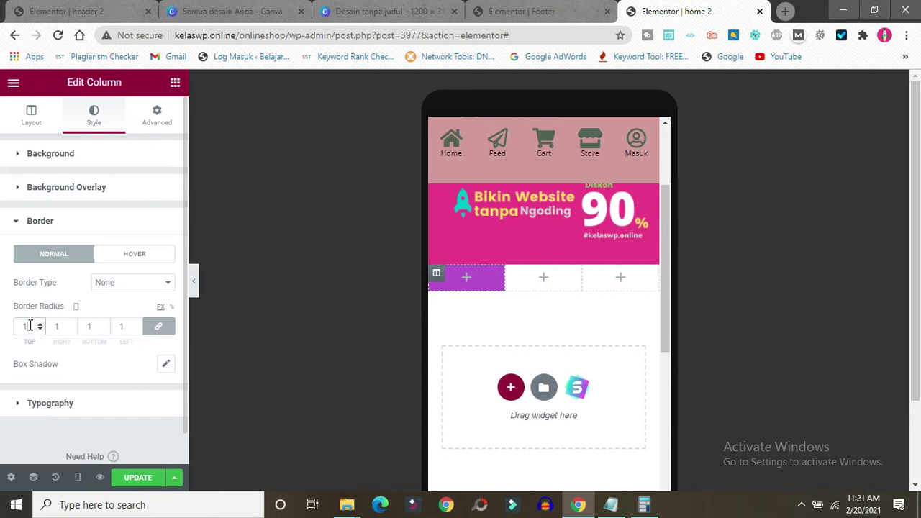
pyautogui.click(157, 114)
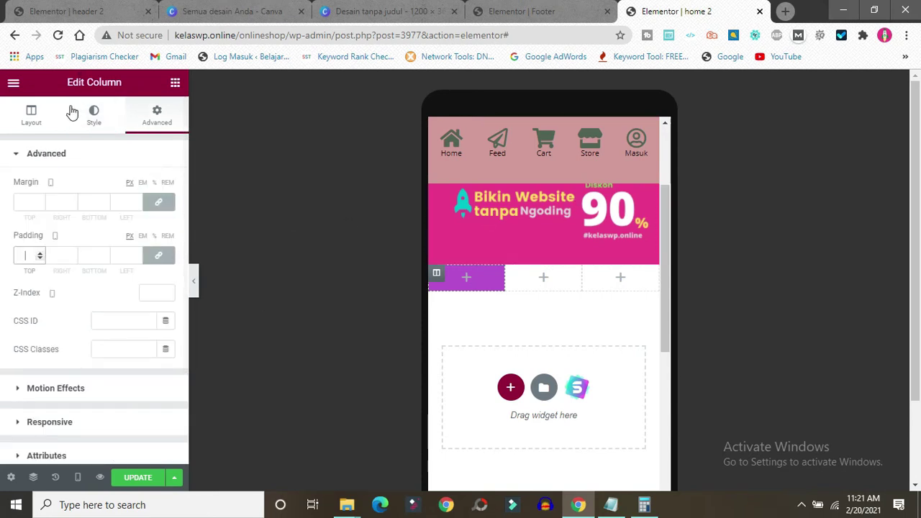
# Insert a Text Editor widget in the purple column and replace its placeholder text with "For you".
pyautogui.click(175, 85)
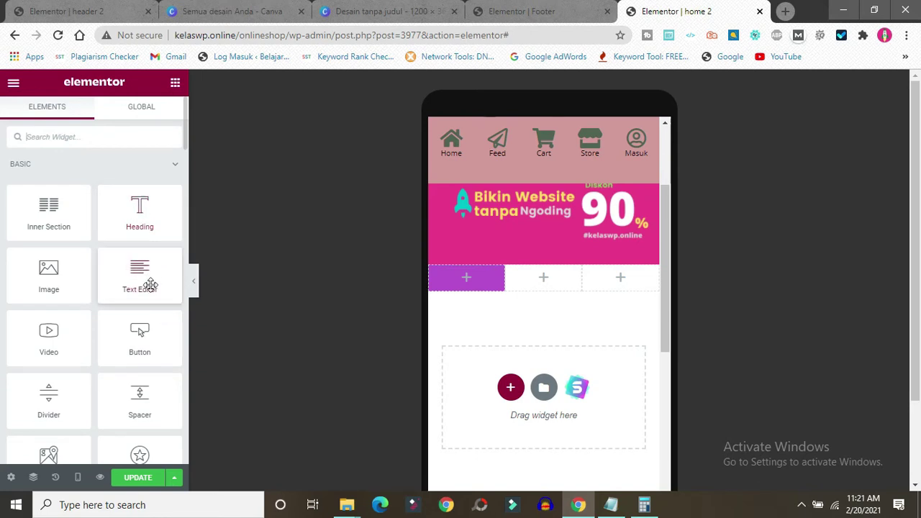
pyautogui.moveTo(130, 278); pyautogui.dragTo(455, 269)
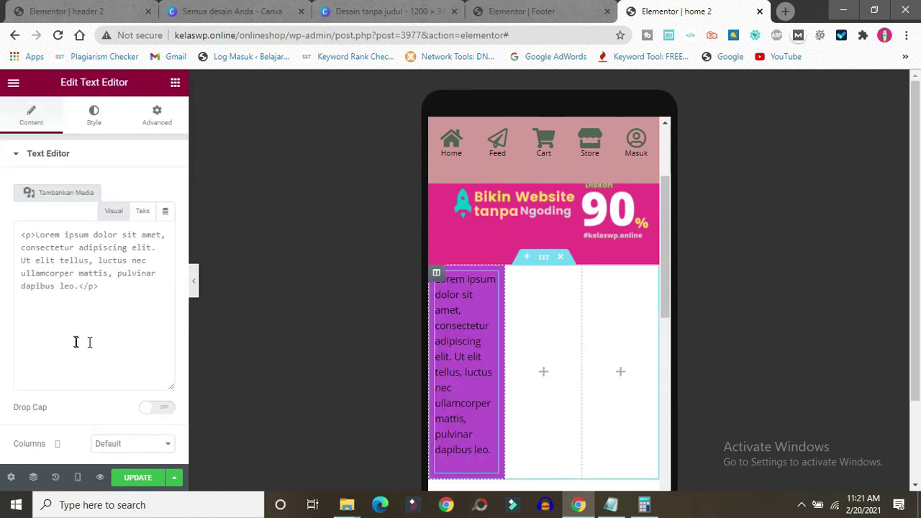
pyautogui.hotkey('ctrl', 'a')
pyautogui.press('BackSpace')
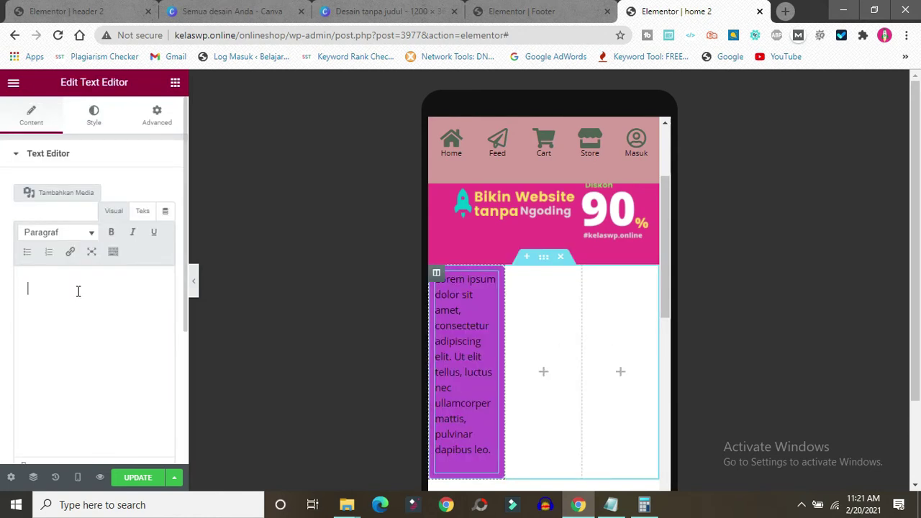
pyautogui.write('For you')
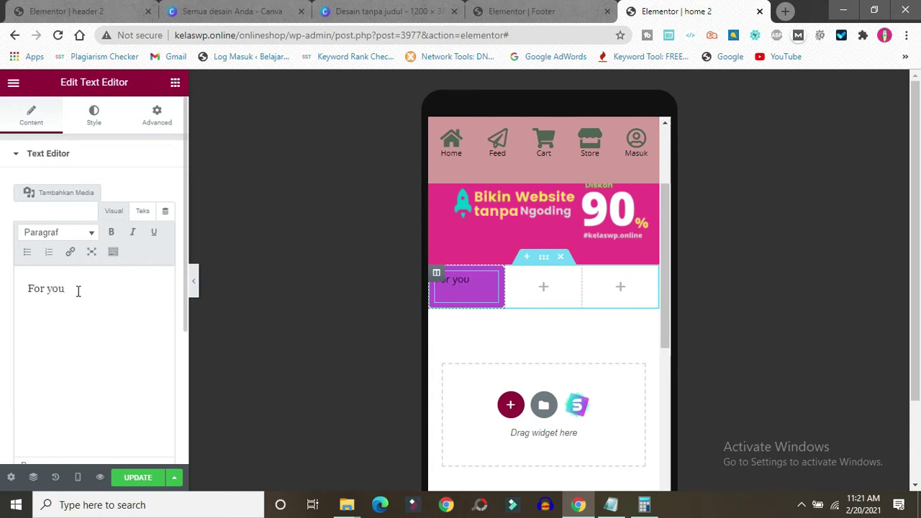
# Set the "For you" text color to white, #FFFFFF.
pyautogui.click(90, 123)
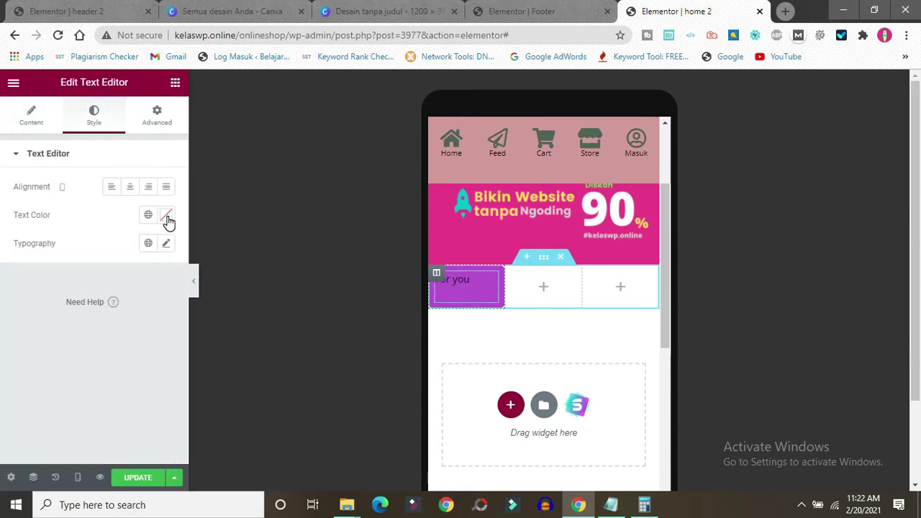
pyautogui.click(166, 217)
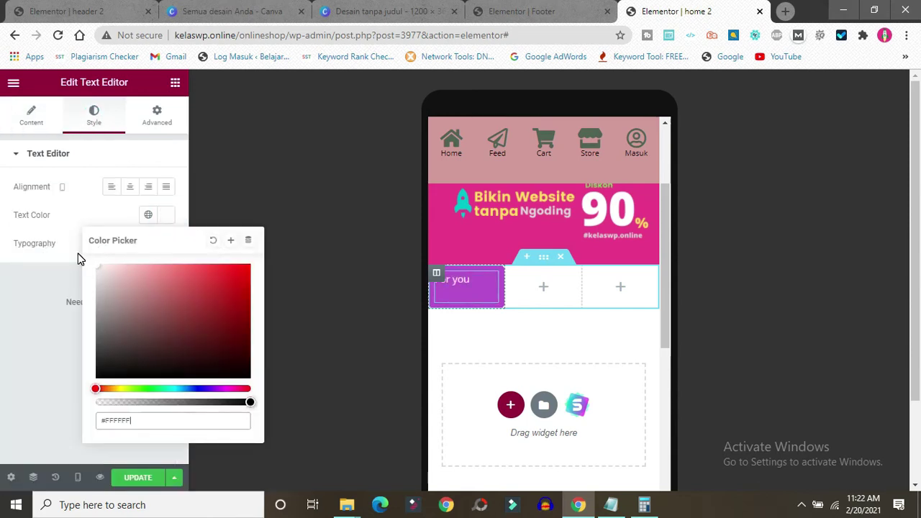
pyautogui.click(21, 310)
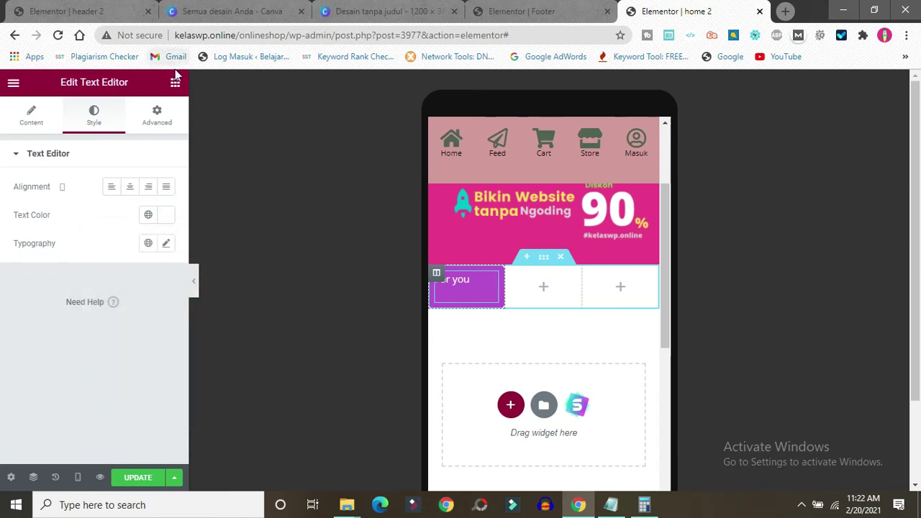
# Insert a Divider widget above the "For you" text and delete the white Spacer from the column.
pyautogui.click(176, 84)
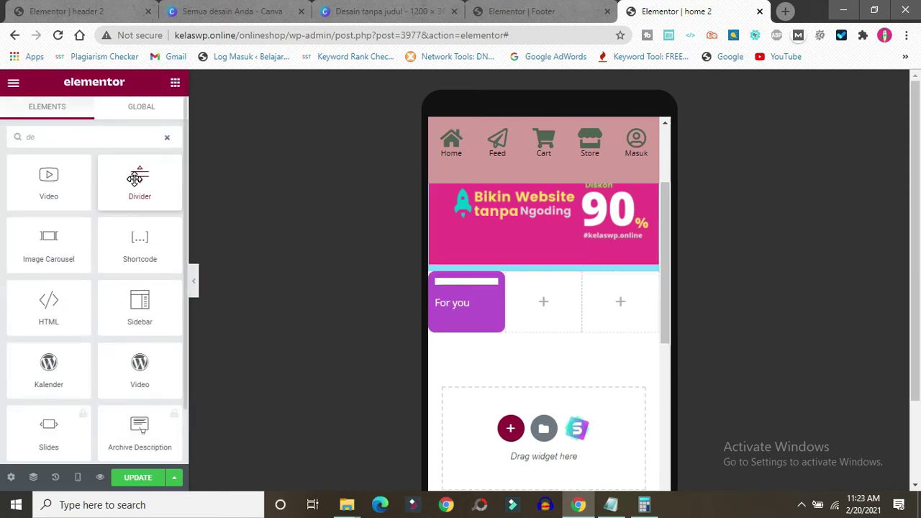
pyautogui.moveTo(439, 260); pyautogui.dragTo(458, 288)
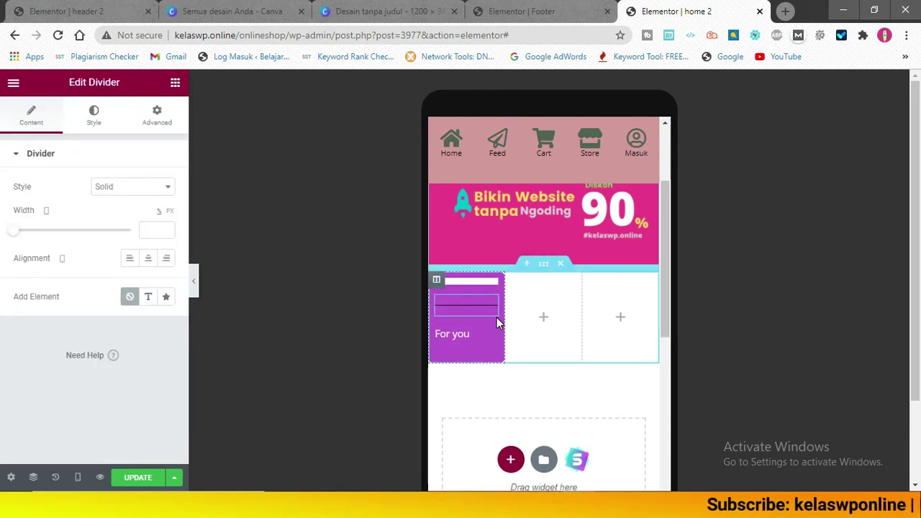
pyautogui.rightClick(492, 285)
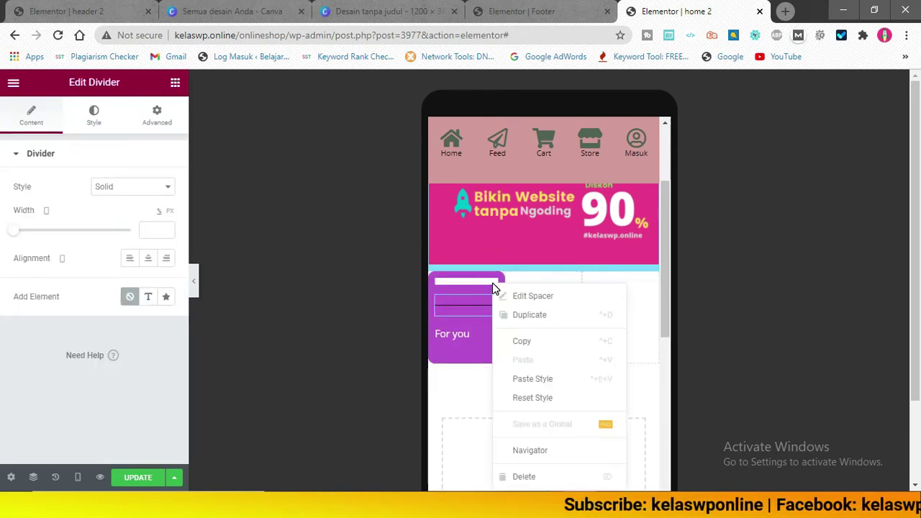
pyautogui.click(532, 477)
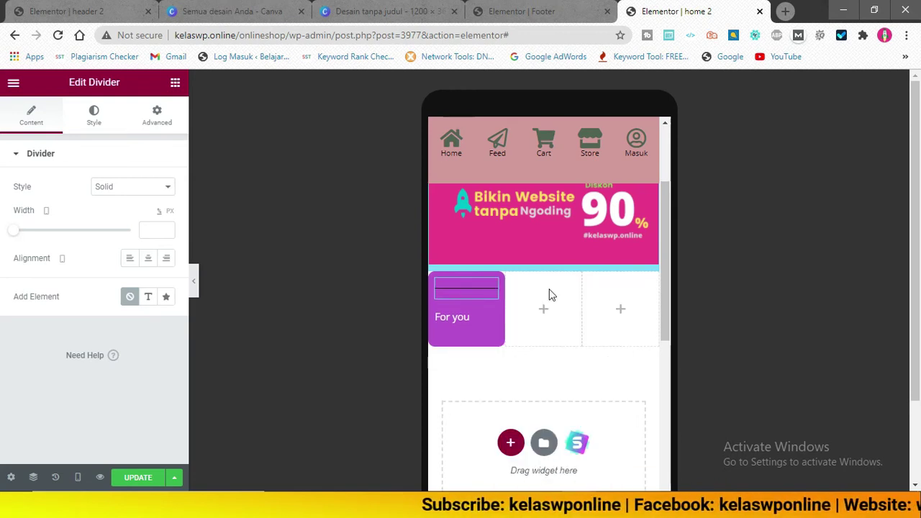
# Format the divider with a width of 36%, center alignment and white color #FFFFFF.
pyautogui.click(14, 236)
pyautogui.moveTo(14, 236); pyautogui.dragTo(55, 233)
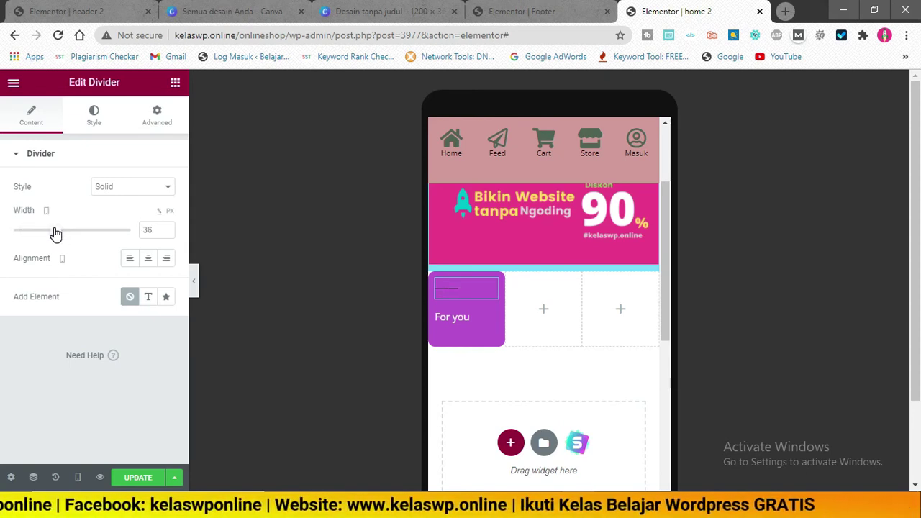
pyautogui.click(149, 262)
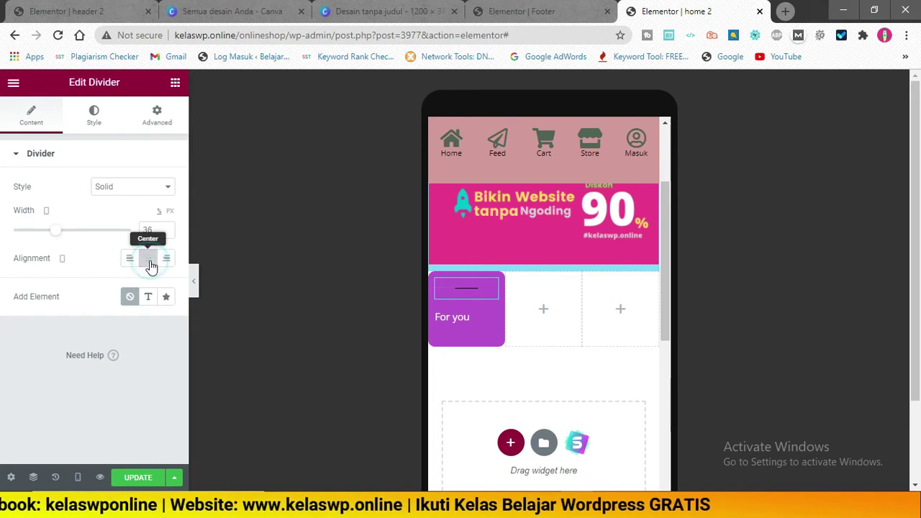
pyautogui.click(94, 115)
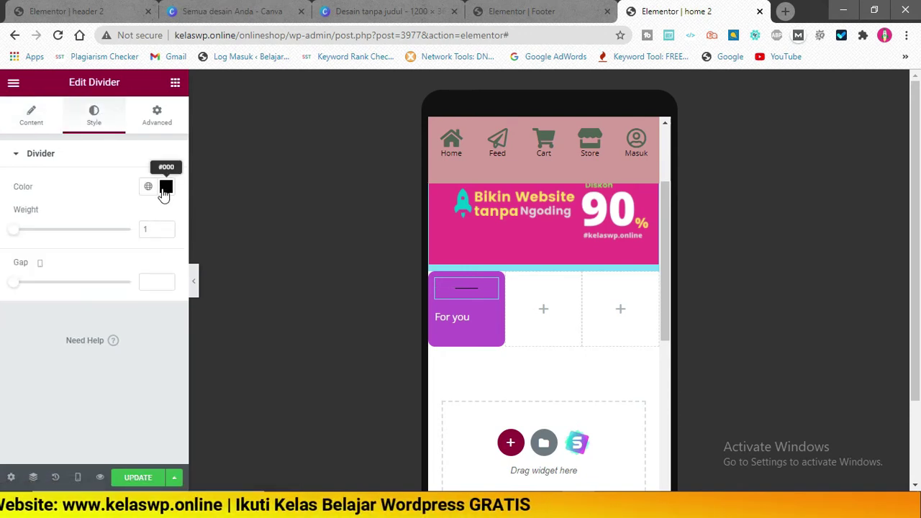
pyautogui.click(165, 186)
pyautogui.write('#FFFFFF')
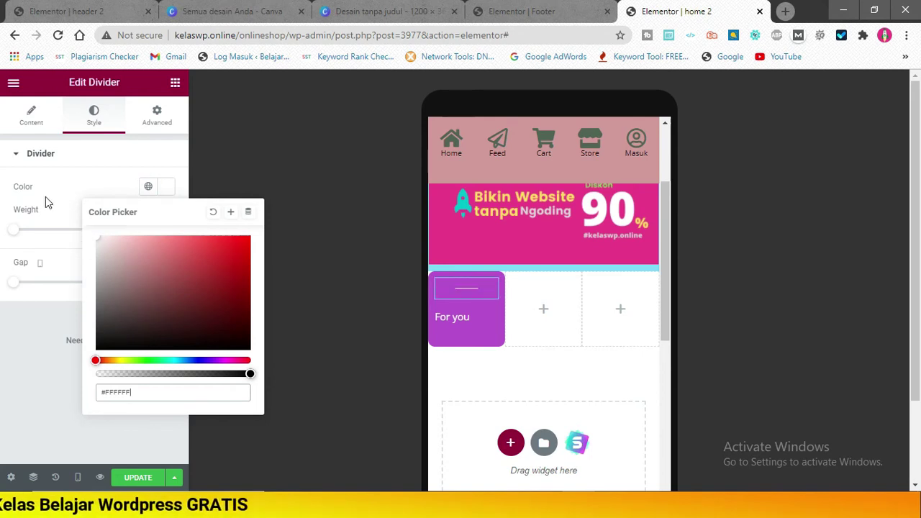
# Set the weight of the white divider in the purple column to 2.6.
pyautogui.click(13, 233)
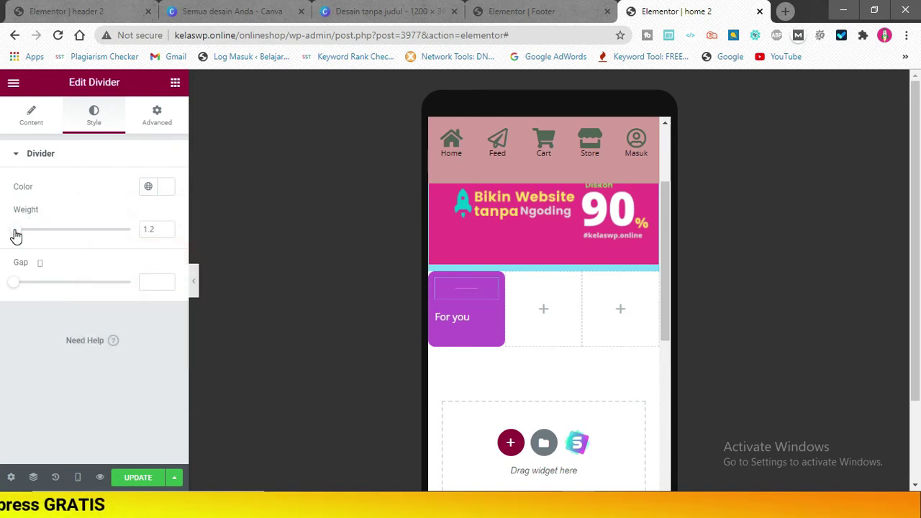
pyautogui.moveTo(19, 231); pyautogui.dragTo(29, 235)
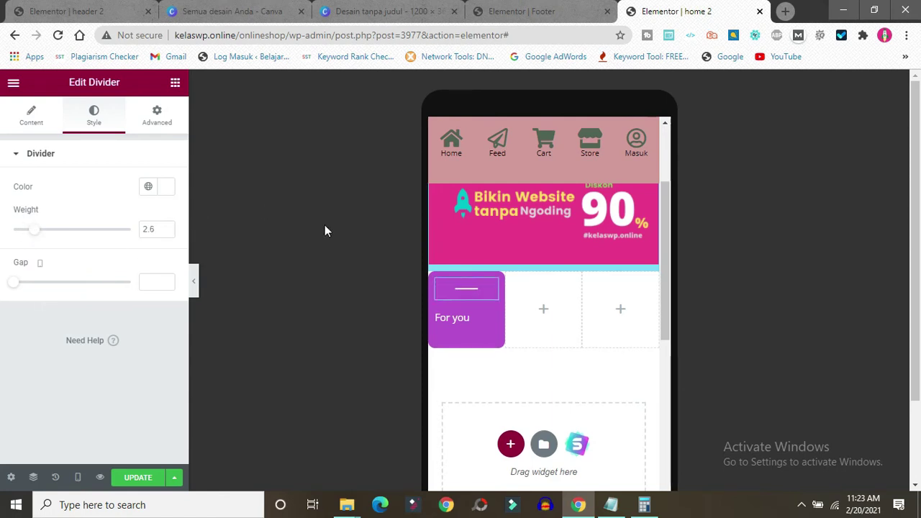
# Set the purple column's widgets space to -16 px and center-align its "For you" text.
pyautogui.click(436, 281)
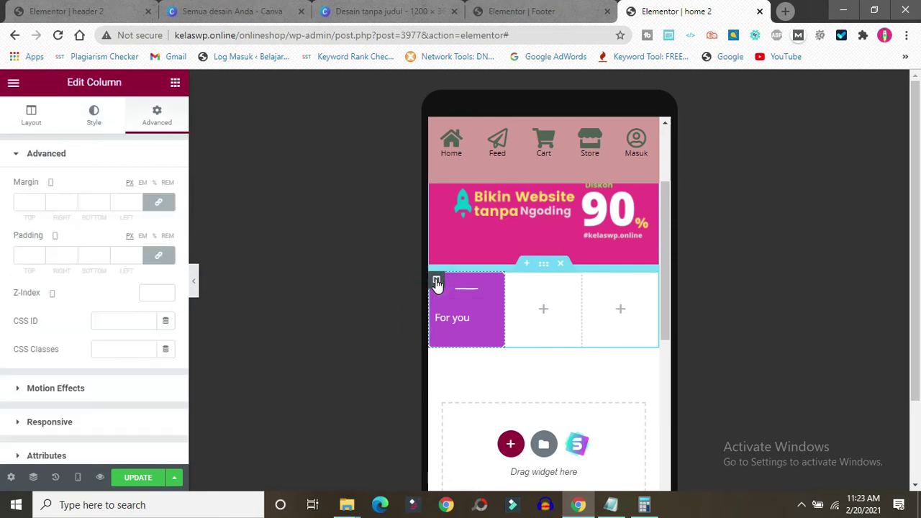
pyautogui.click(18, 124)
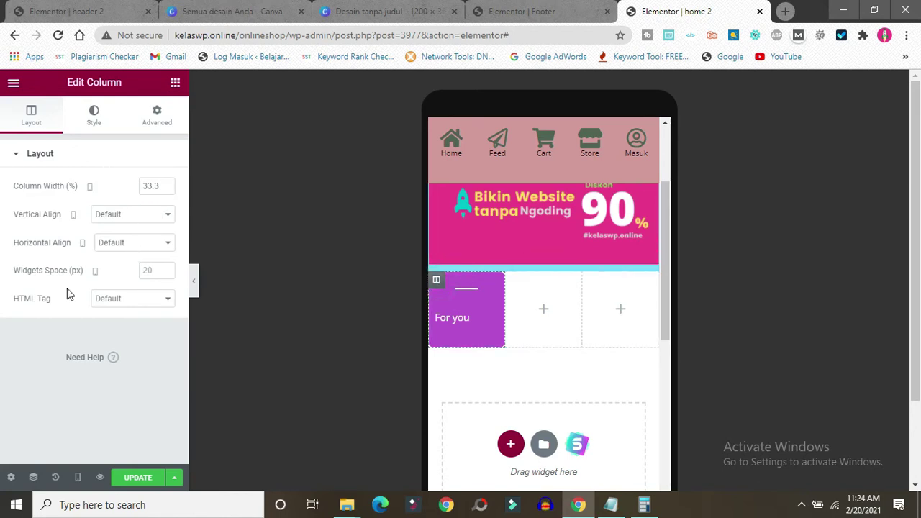
pyautogui.click(167, 275)
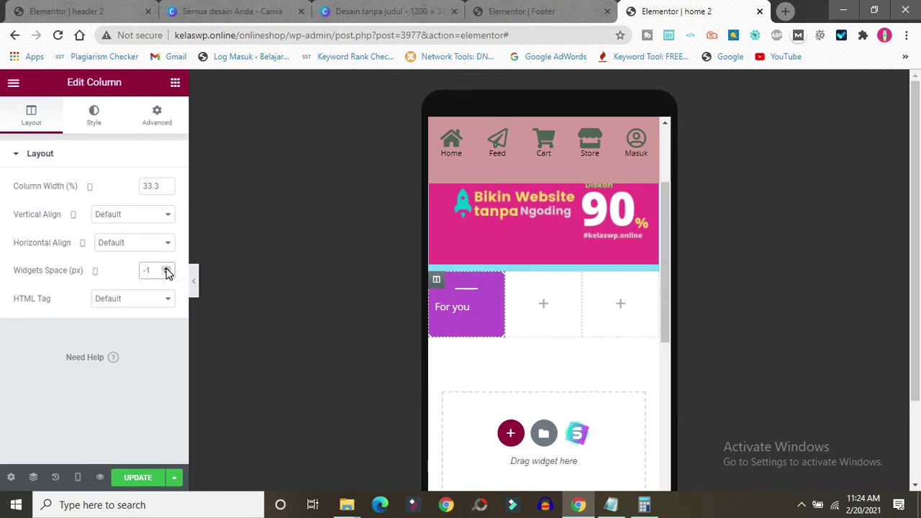
pyautogui.click(166, 269)
pyautogui.click(166, 269)
pyautogui.click(166, 269)
pyautogui.click(167, 269)
pyautogui.click(166, 275)
pyautogui.click(167, 276)
pyautogui.click(166, 276)
pyautogui.click(166, 276)
pyautogui.click(166, 275)
pyautogui.click(166, 276)
pyautogui.click(166, 276)
pyautogui.click(167, 275)
pyautogui.click(166, 275)
pyautogui.click(166, 275)
pyautogui.click(166, 276)
pyautogui.click(167, 276)
pyautogui.click(166, 276)
pyautogui.click(166, 276)
pyautogui.click(166, 276)
pyautogui.click(167, 275)
pyautogui.click(166, 276)
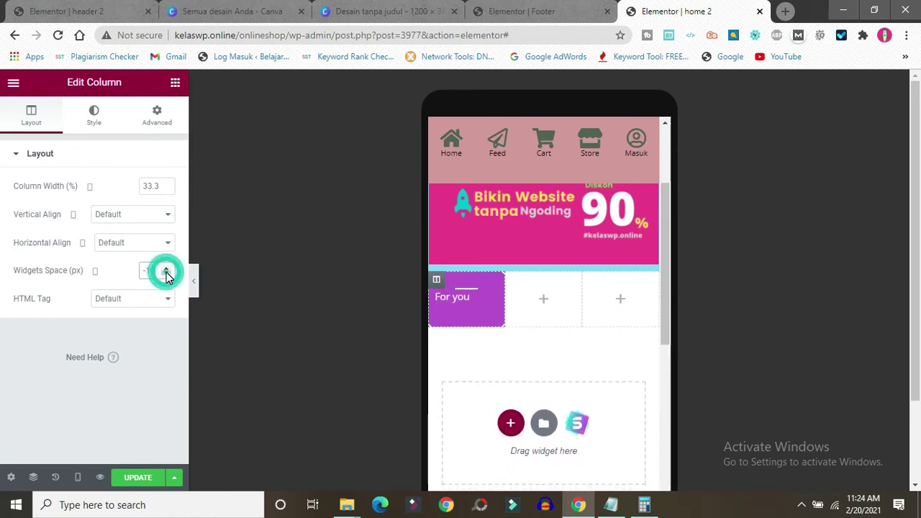
pyautogui.click(490, 298)
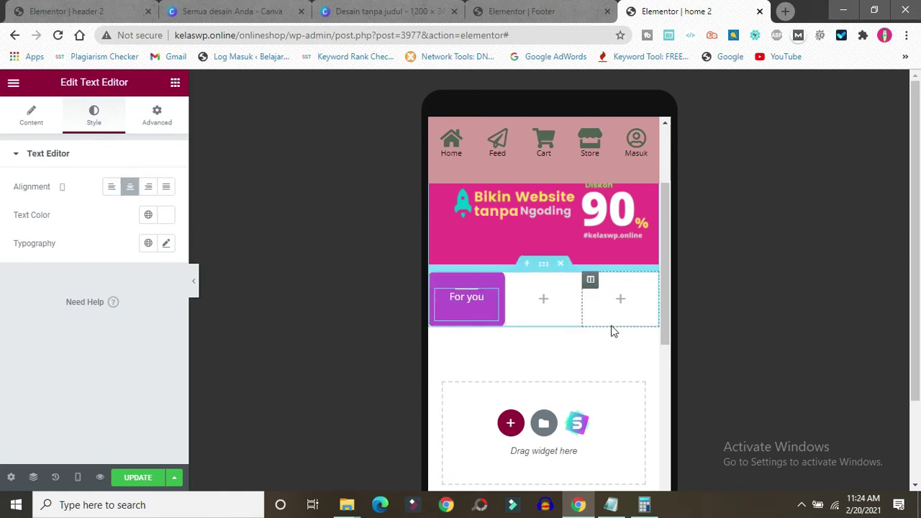
pyautogui.click(561, 354)
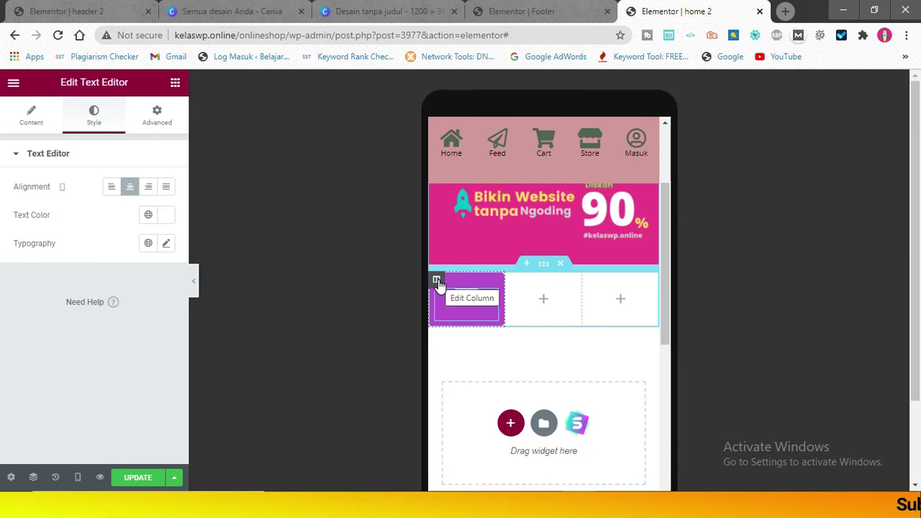
# Duplicate the purple "For you" column twice to make three matching cards in the row.
pyautogui.rightClick(438, 280)
pyautogui.click(483, 313)
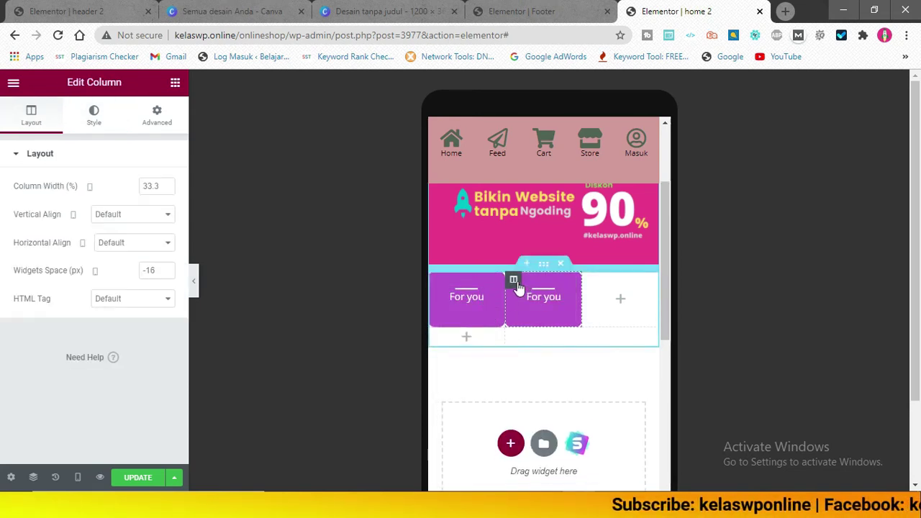
pyautogui.rightClick(515, 281)
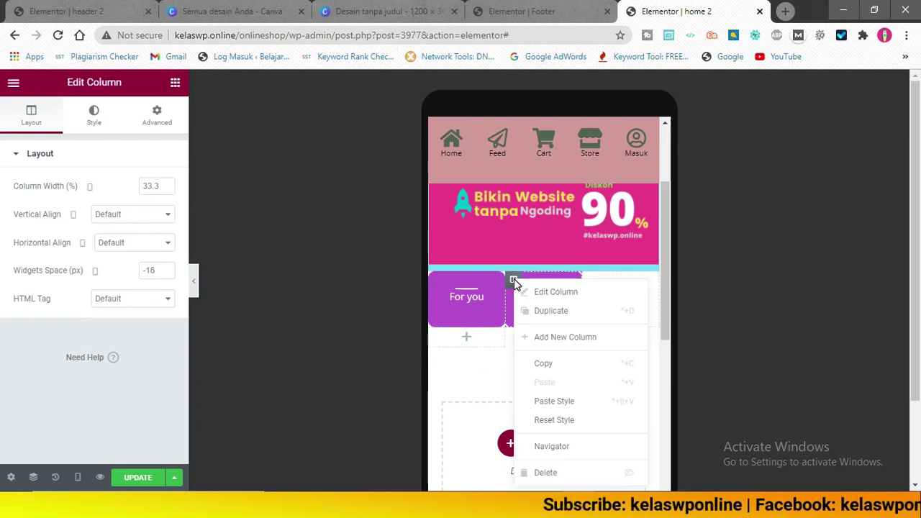
pyautogui.click(551, 318)
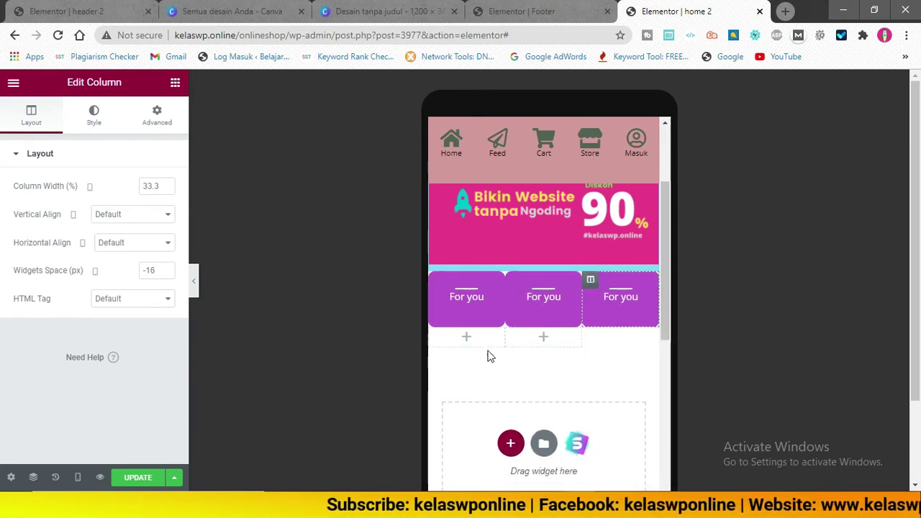
# Delete the two empty columns left below the three "For you" cards.
pyautogui.rightClick(437, 336)
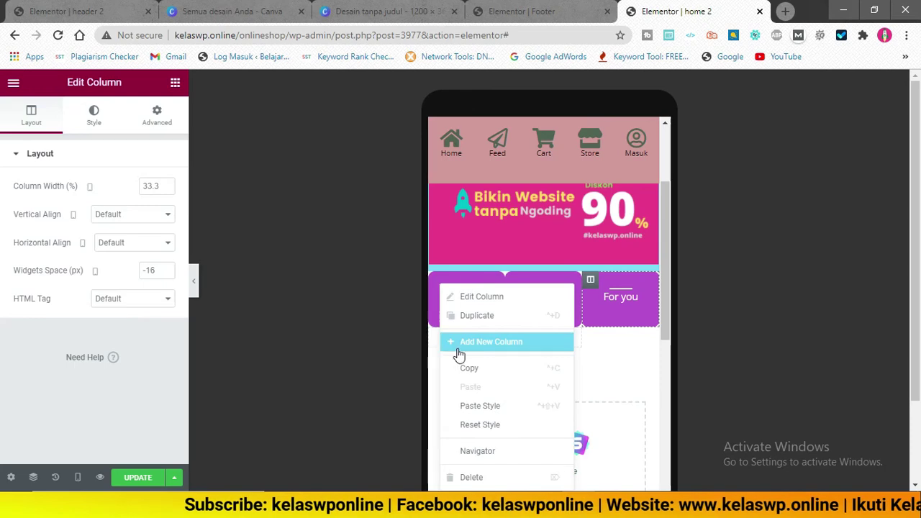
pyautogui.click(472, 479)
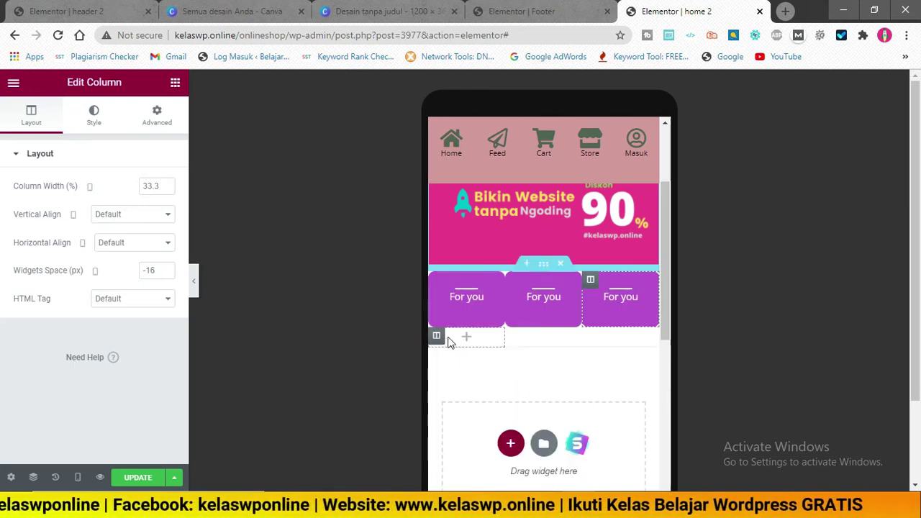
pyautogui.rightClick(436, 335)
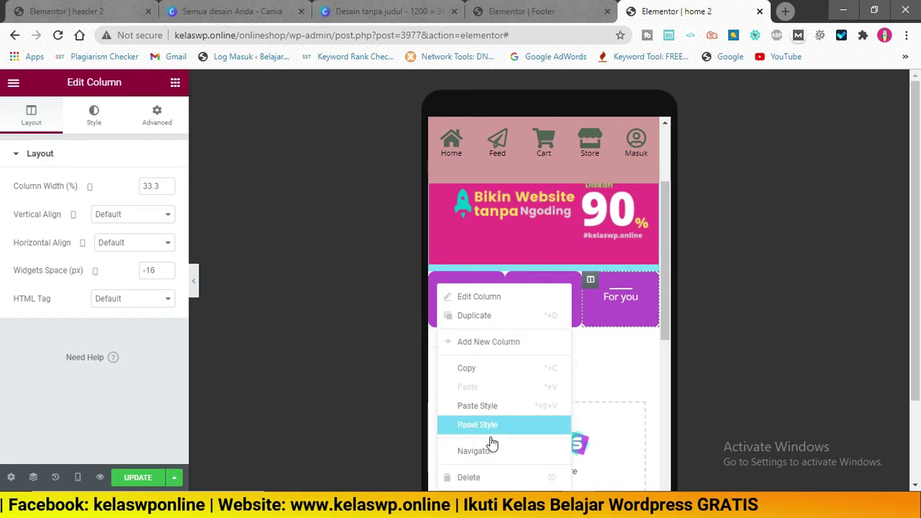
pyautogui.click(472, 478)
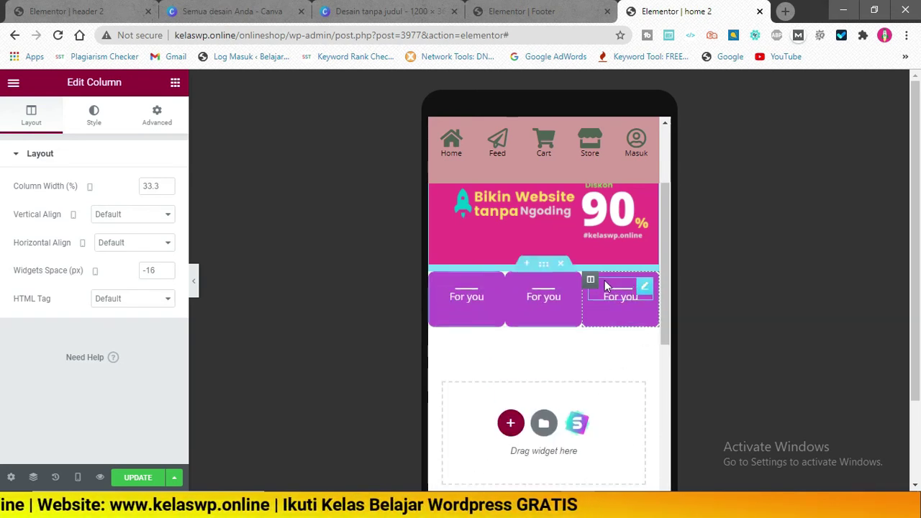
# Change the middle "For you" card's background color to olive green.
pyautogui.click(514, 280)
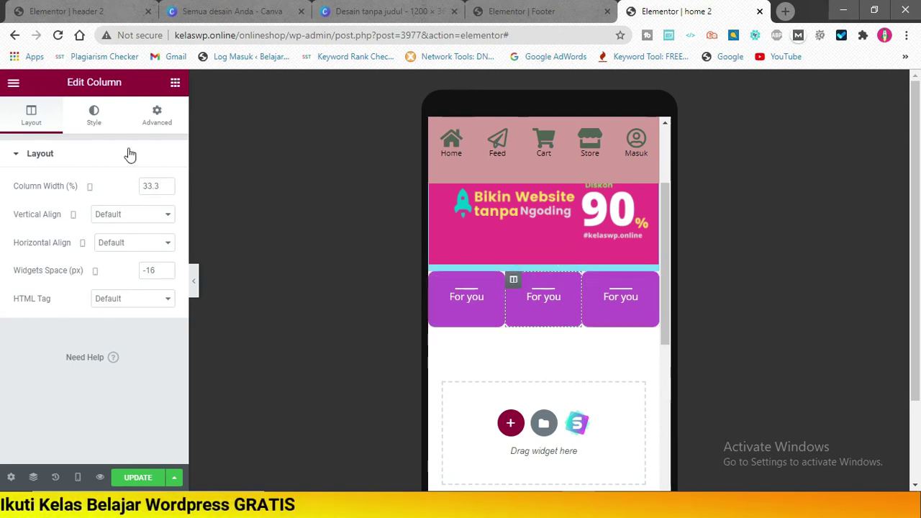
pyautogui.click(94, 121)
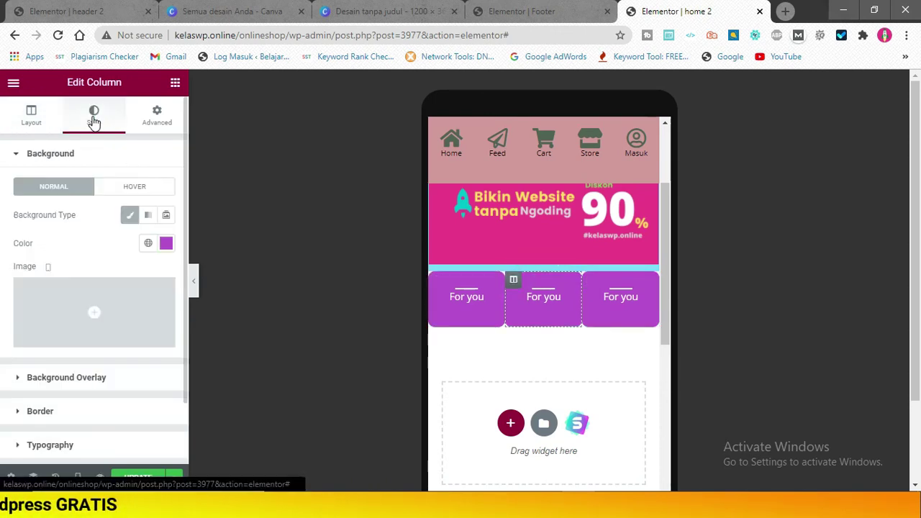
pyautogui.click(166, 244)
pyautogui.moveTo(148, 322); pyautogui.dragTo(129, 332)
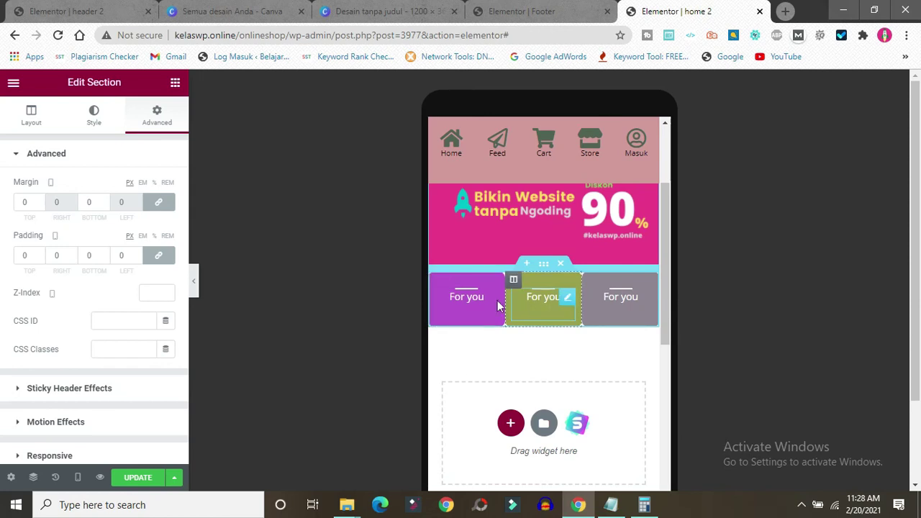
# Set the purple column's margin to 8 px on all four sides.
pyautogui.click(437, 280)
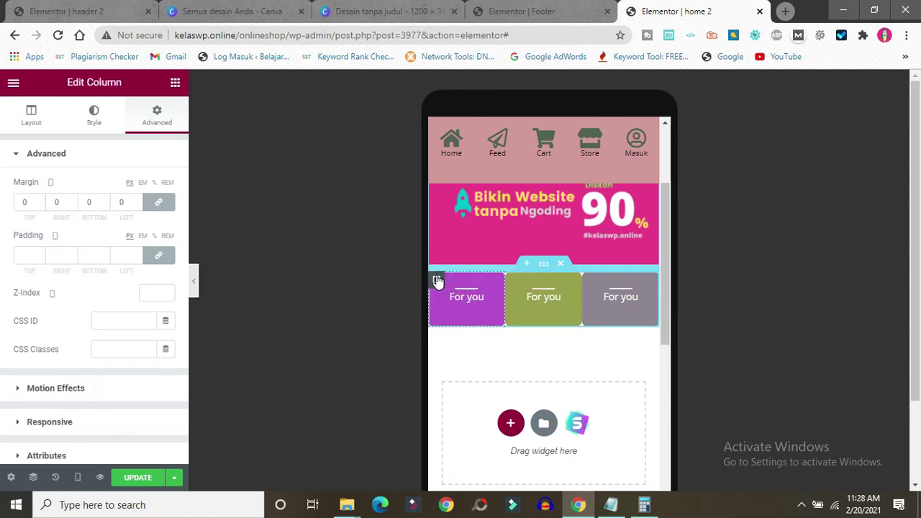
pyautogui.rightClick(438, 279)
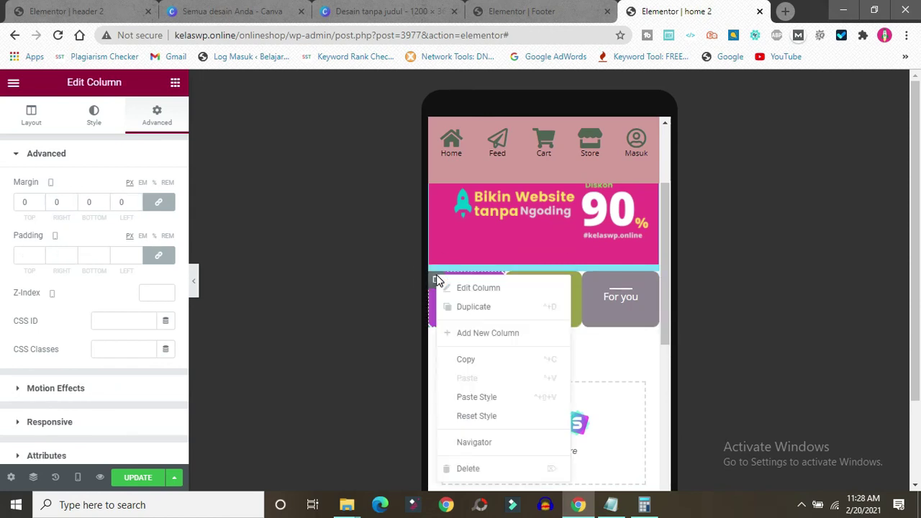
pyautogui.click(475, 289)
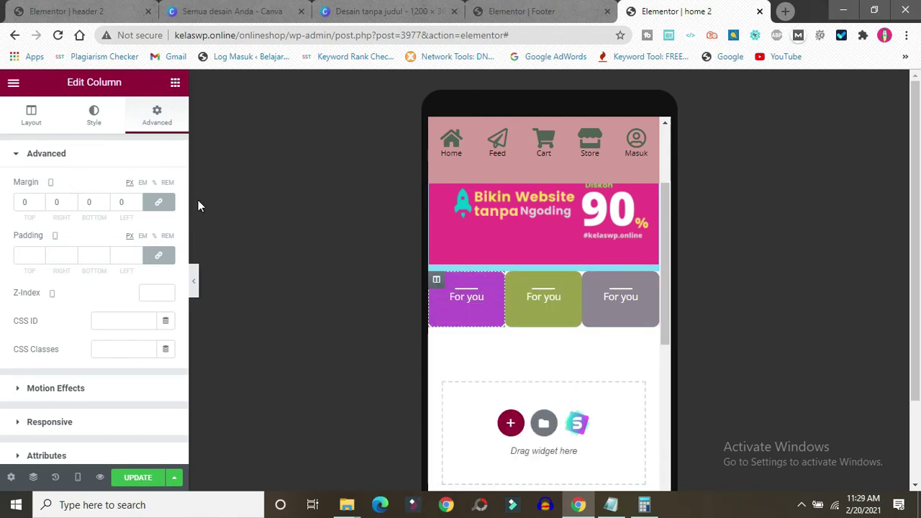
pyautogui.click(39, 202)
pyautogui.click(39, 202)
pyautogui.click(39, 203)
pyautogui.click(39, 202)
pyautogui.click(38, 202)
pyautogui.click(39, 202)
pyautogui.click(38, 202)
pyautogui.click(39, 202)
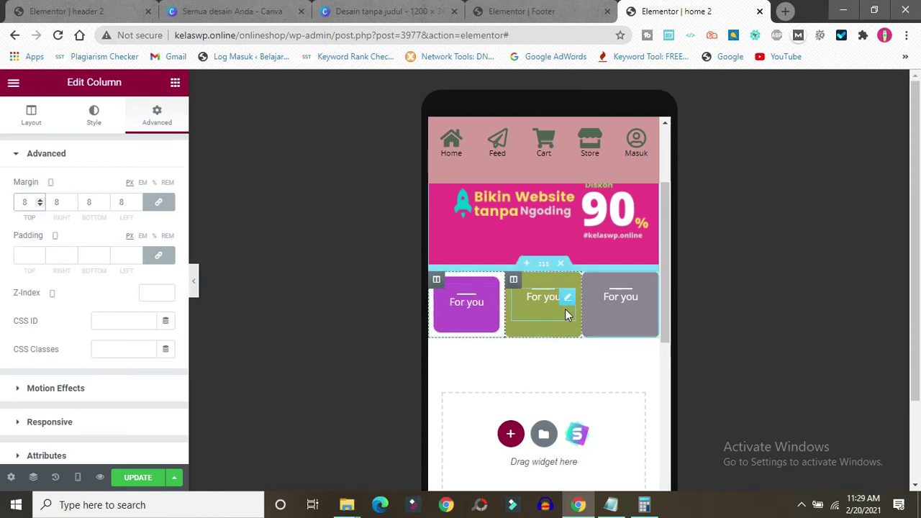
# Set the olive green column's margin to 8 px on all four sides.
pyautogui.click(513, 282)
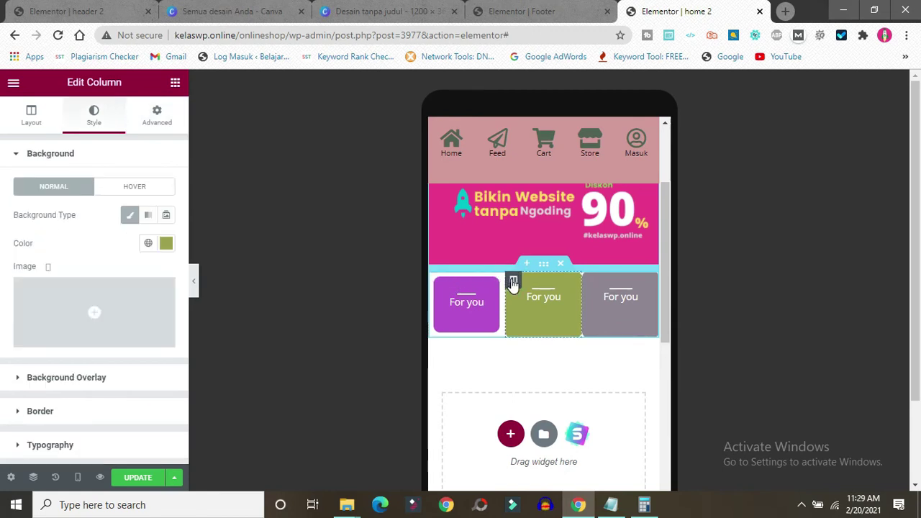
pyautogui.rightClick(514, 281)
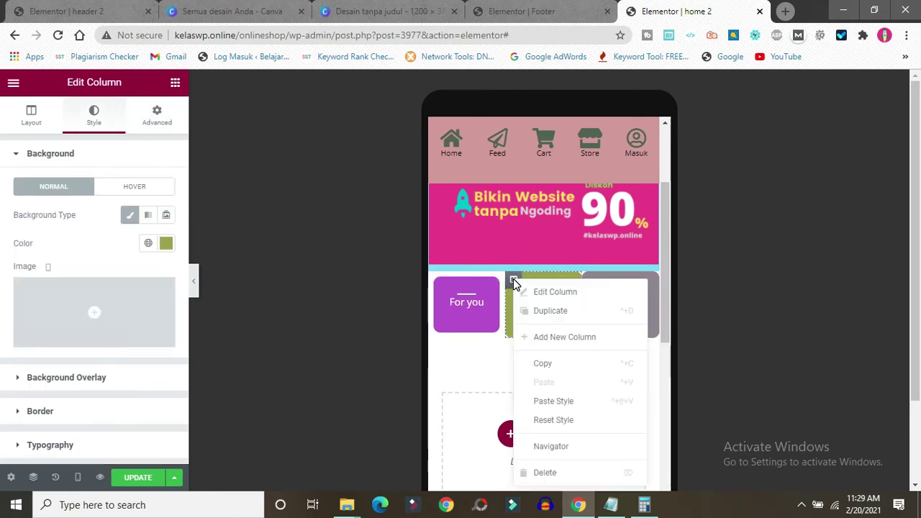
pyautogui.click(541, 295)
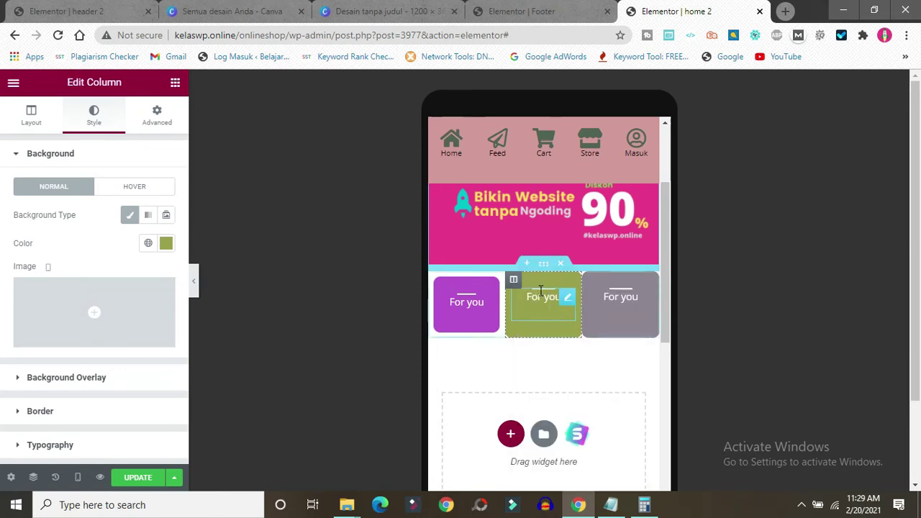
pyautogui.click(145, 117)
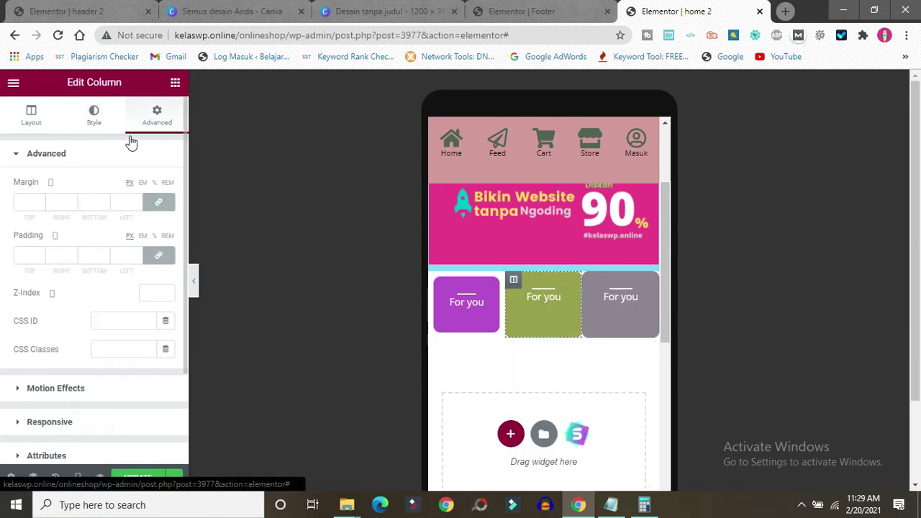
pyautogui.click(31, 202)
pyautogui.write('8')
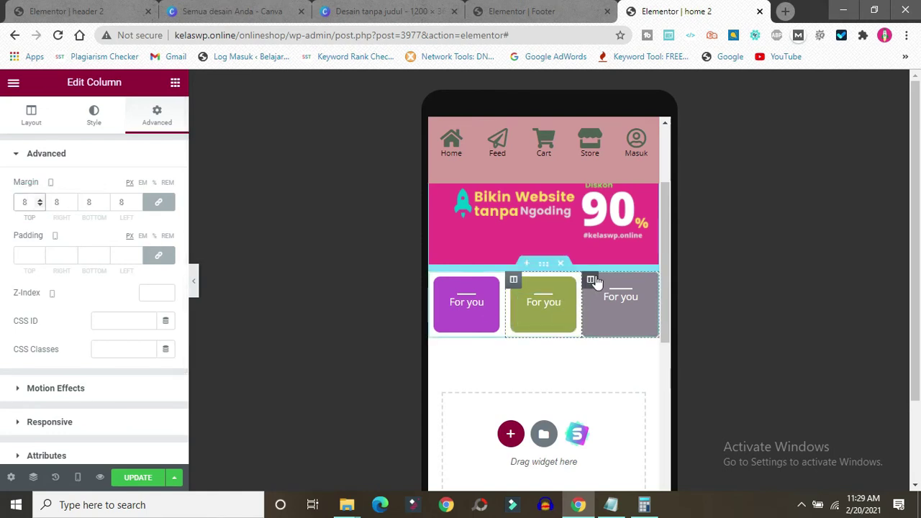
# Add a new two-column section below the row of "For you" cards.
pyautogui.scroll(-1, 669, 264)
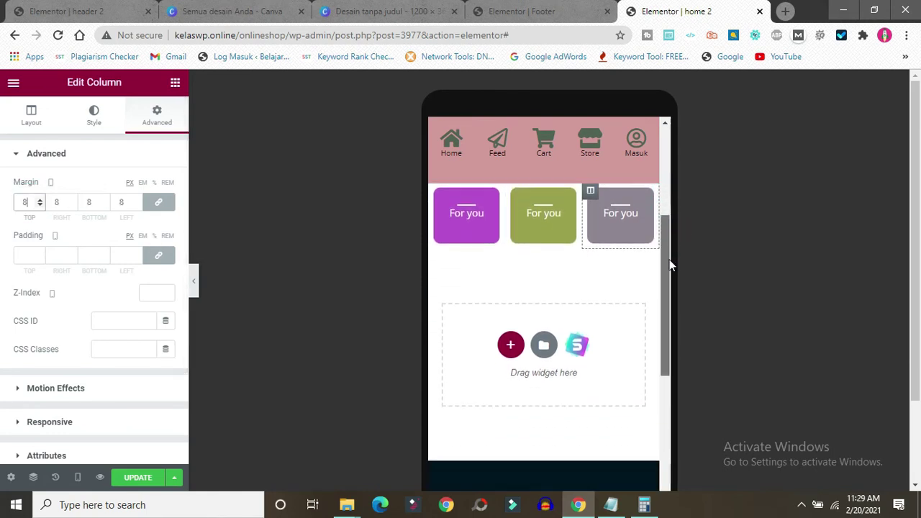
pyautogui.click(511, 342)
pyautogui.click(554, 385)
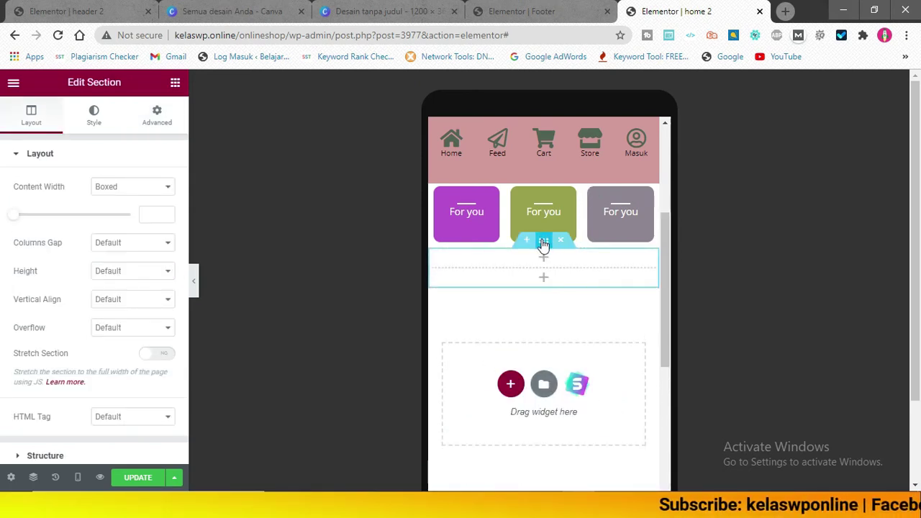
# Set the width of both columns in the new section to 50% so they sit side by side.
pyautogui.rightClick(436, 259)
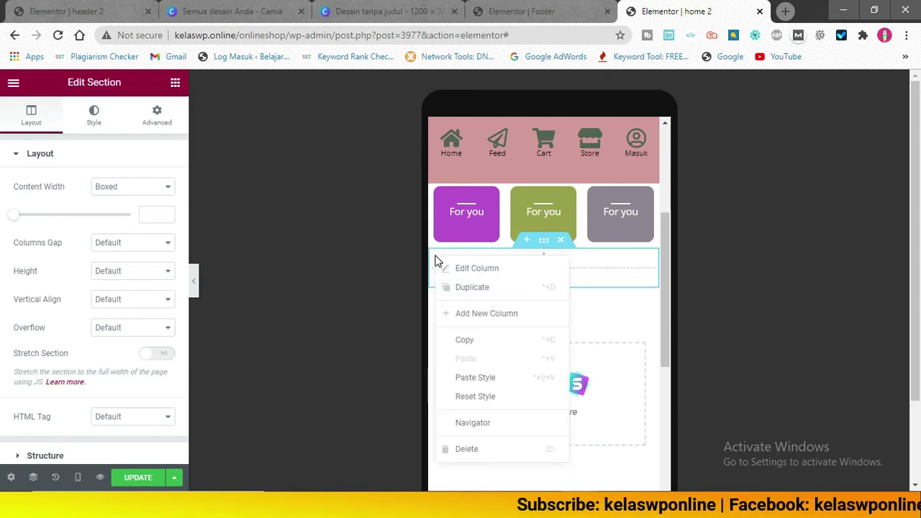
pyautogui.click(484, 270)
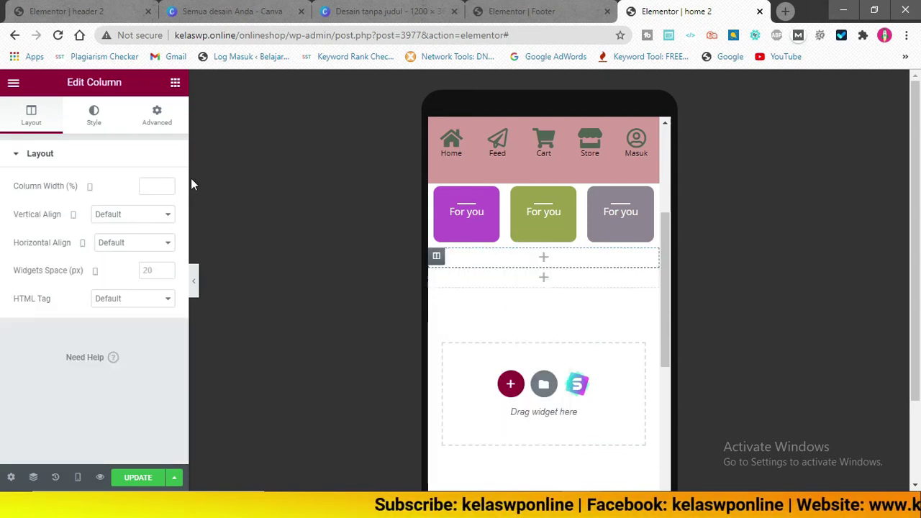
pyautogui.click(151, 187)
pyautogui.write('50')
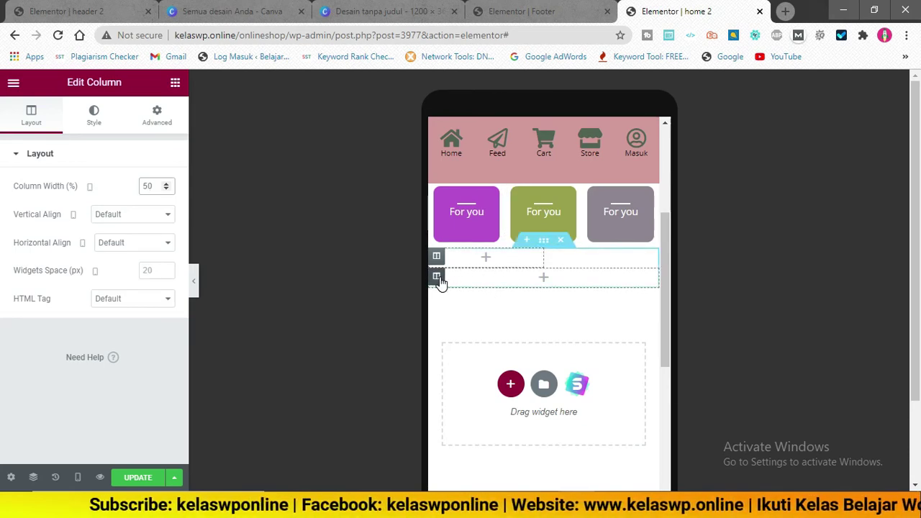
pyautogui.rightClick(437, 279)
pyautogui.click(468, 288)
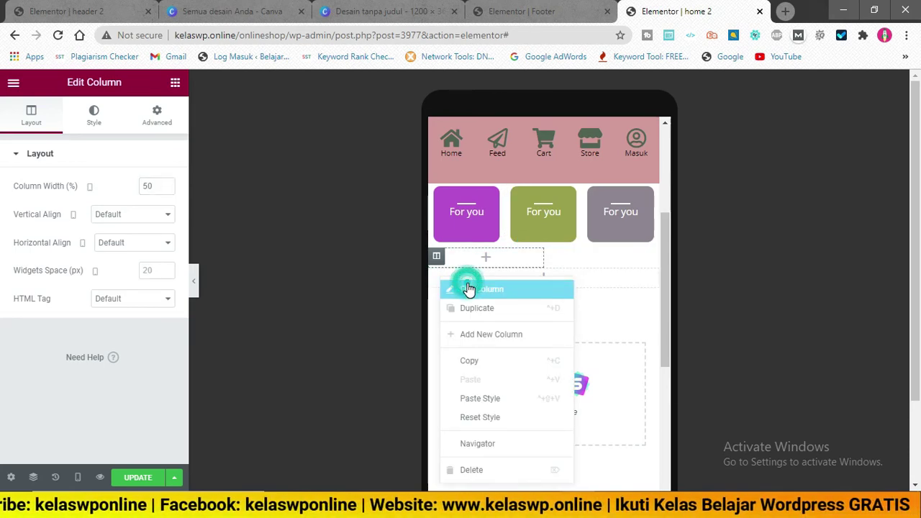
pyautogui.click(151, 185)
pyautogui.write('50')
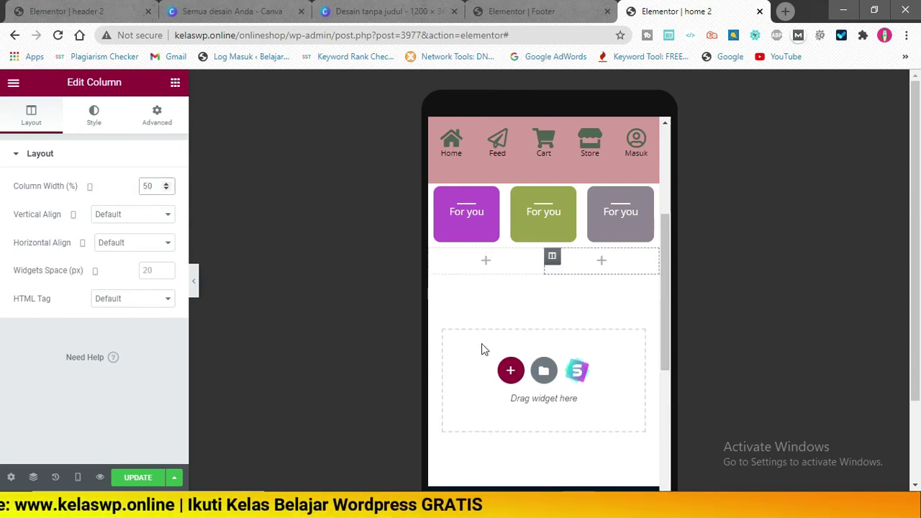
# Add a centered image widget to the first column of the new section, using the media library photo of the woman in a maroon hijab.
pyautogui.click(176, 85)
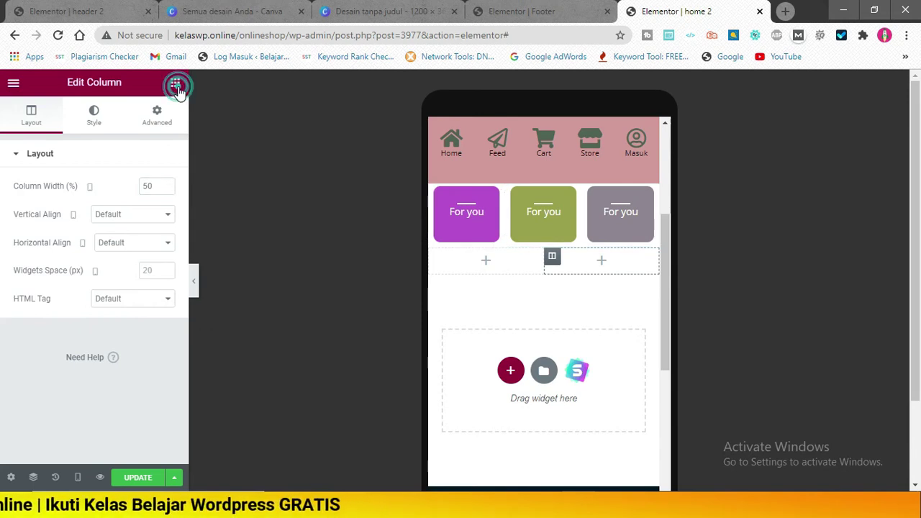
pyautogui.moveTo(49, 283); pyautogui.dragTo(485, 255)
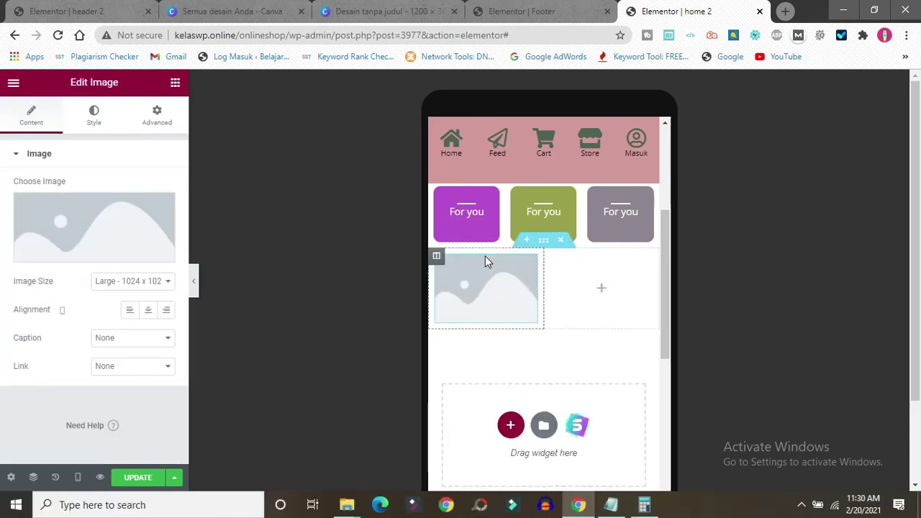
pyautogui.click(148, 311)
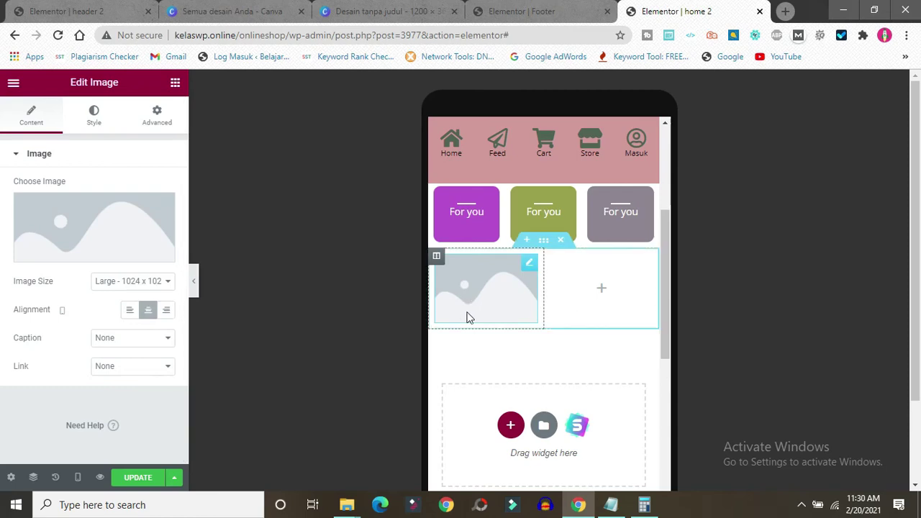
pyautogui.click(60, 260)
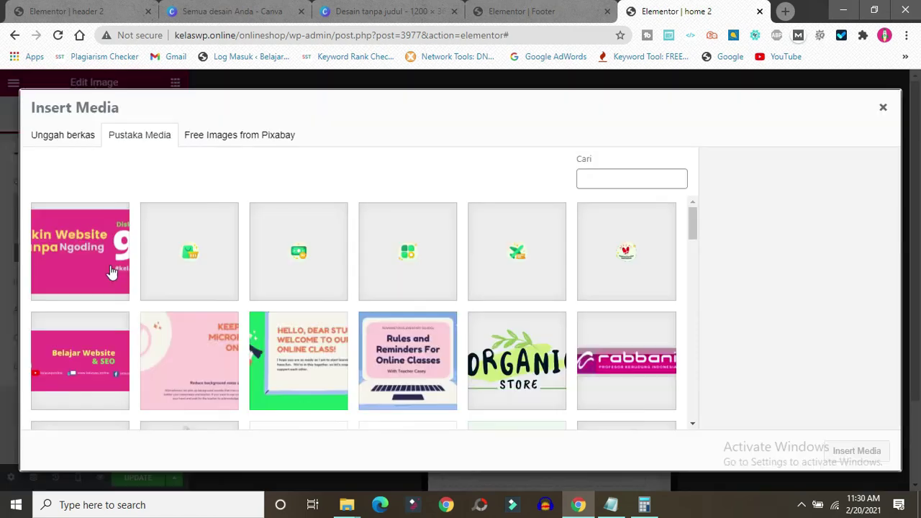
pyautogui.moveTo(693, 224); pyautogui.dragTo(693, 260)
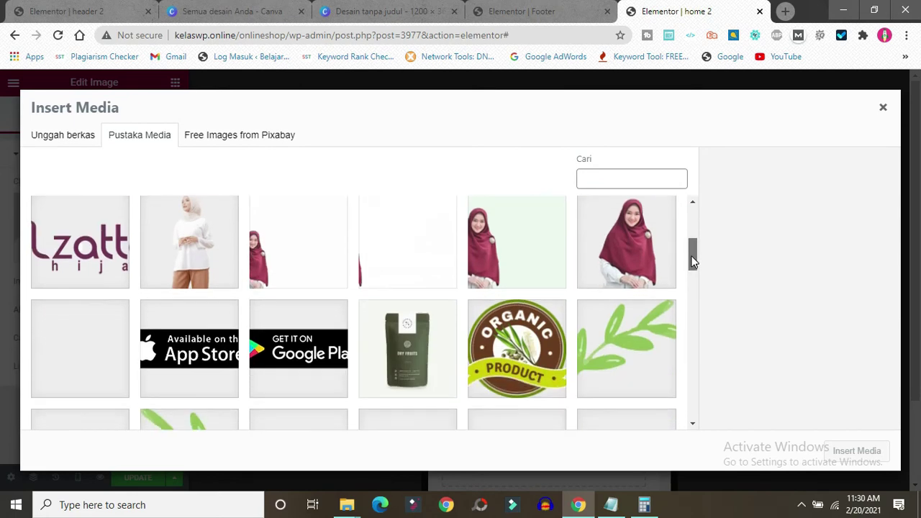
pyautogui.click(626, 246)
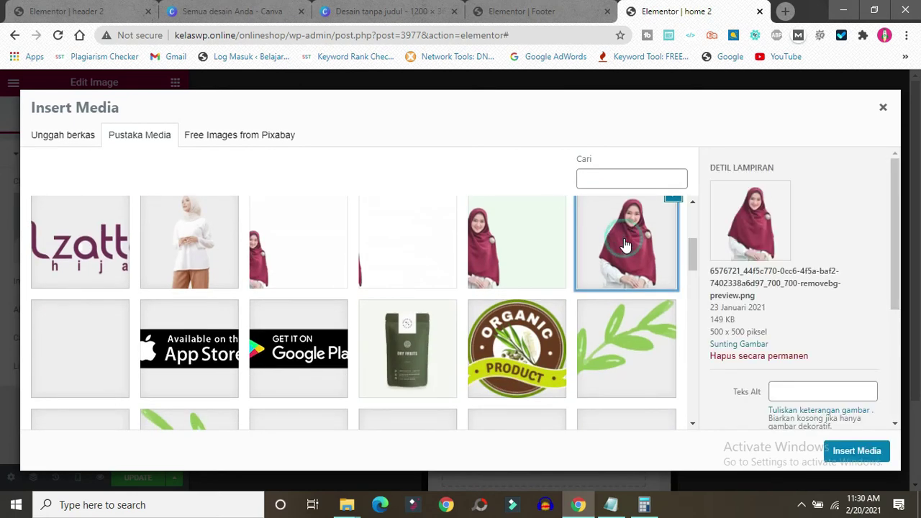
pyautogui.click(856, 452)
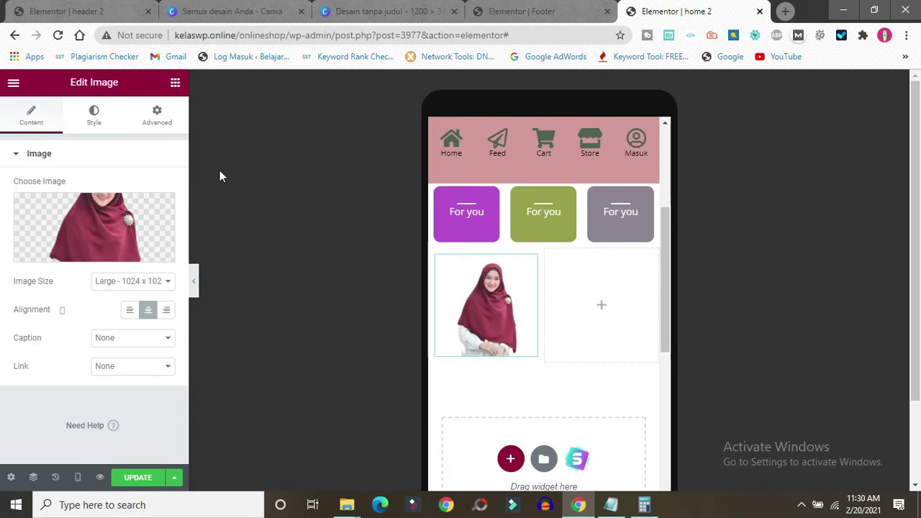
# Add a centered heading reading "Hijab Terbaru 2021" below the hijab photo.
pyautogui.click(175, 84)
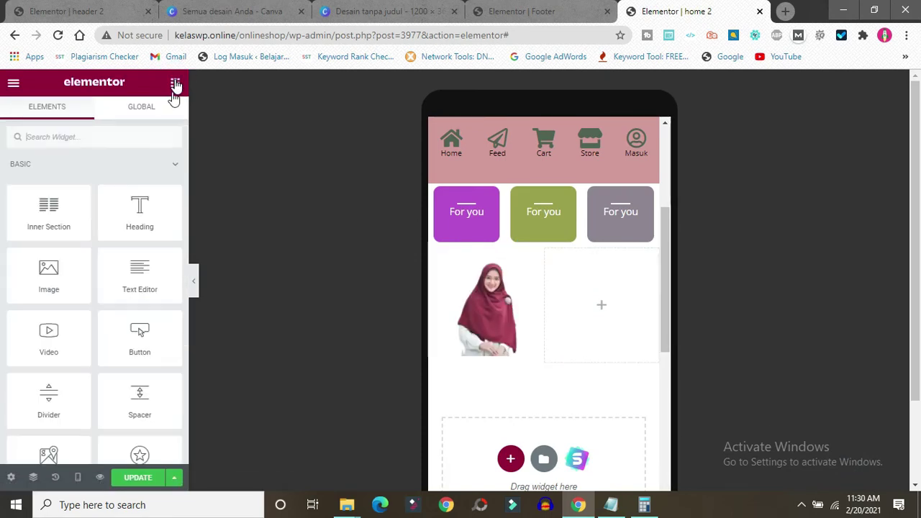
pyautogui.moveTo(131, 201); pyautogui.dragTo(471, 353)
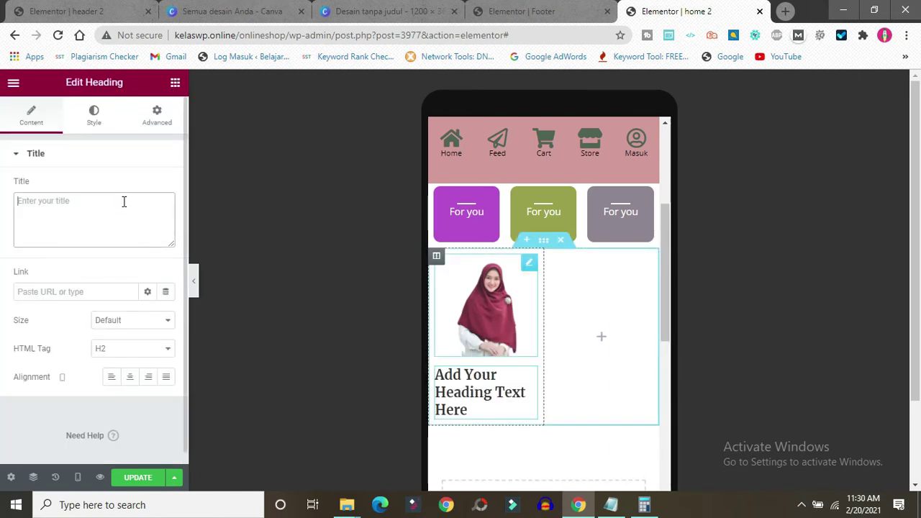
pyautogui.press('BackSpace')
pyautogui.write('Hijab Terbaru')
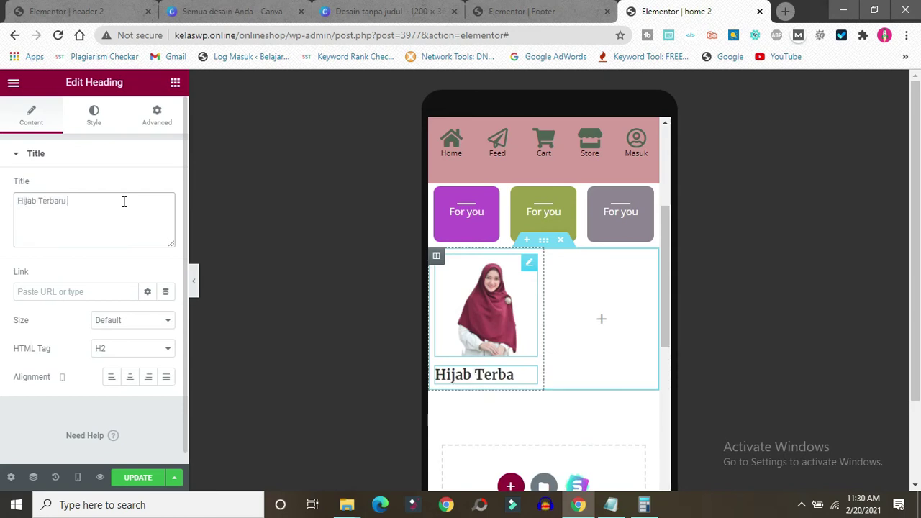
pyautogui.write(' 2020')
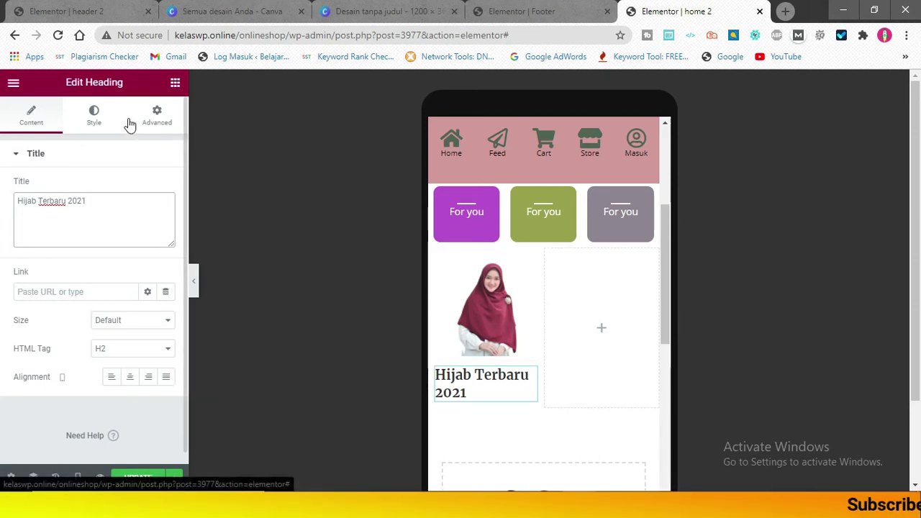
pyautogui.click(129, 379)
# Set the font size of the "Hijab Terbaru 2021" heading to 10 px.
pyautogui.click(97, 117)
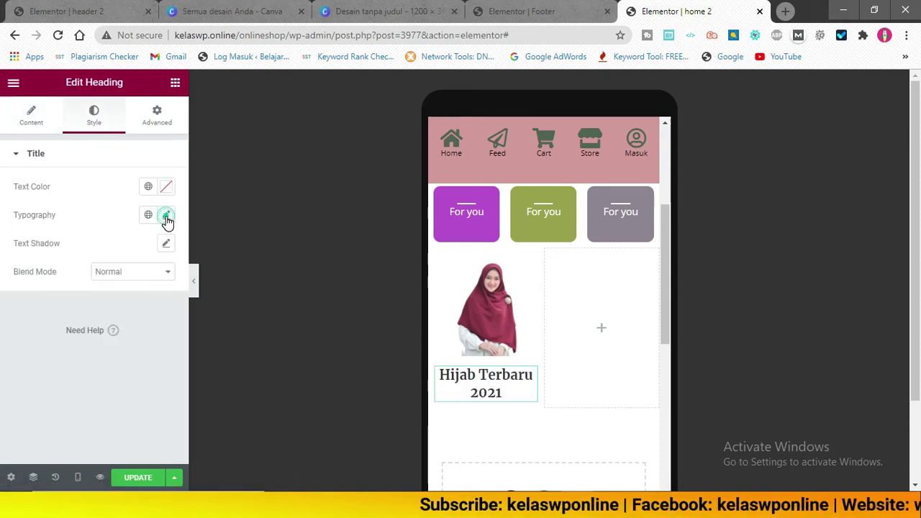
pyautogui.click(164, 218)
pyautogui.click(139, 320)
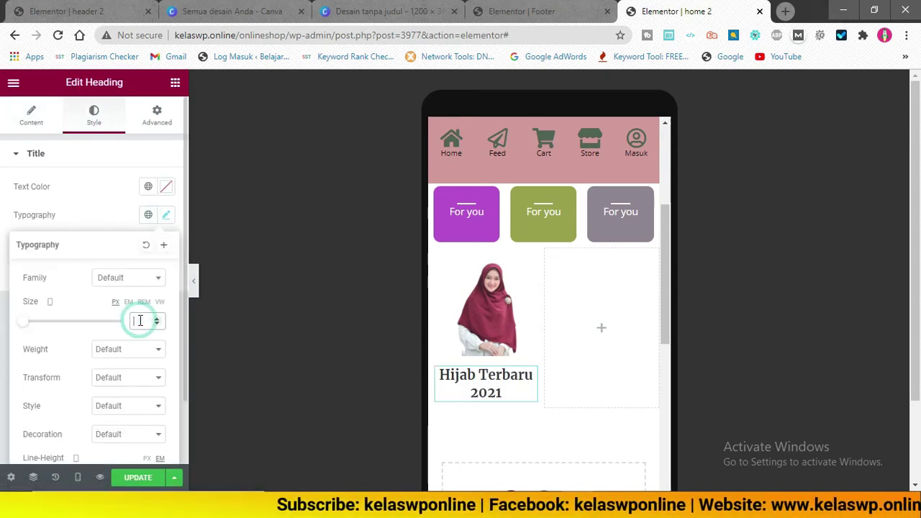
pyautogui.write('10')
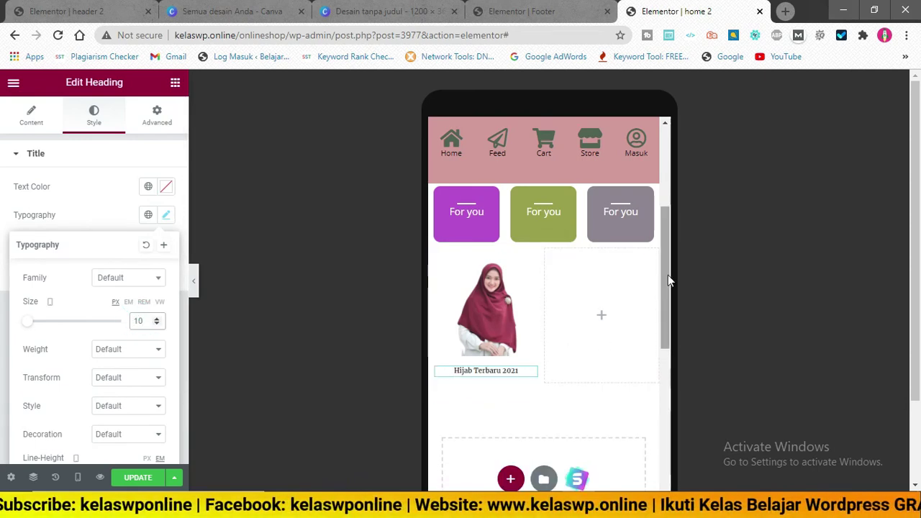
# Add a centered star rating below the product heading and set its rating to 4.4 on the 0-5 scale.
pyautogui.scroll(-1, 668, 274)
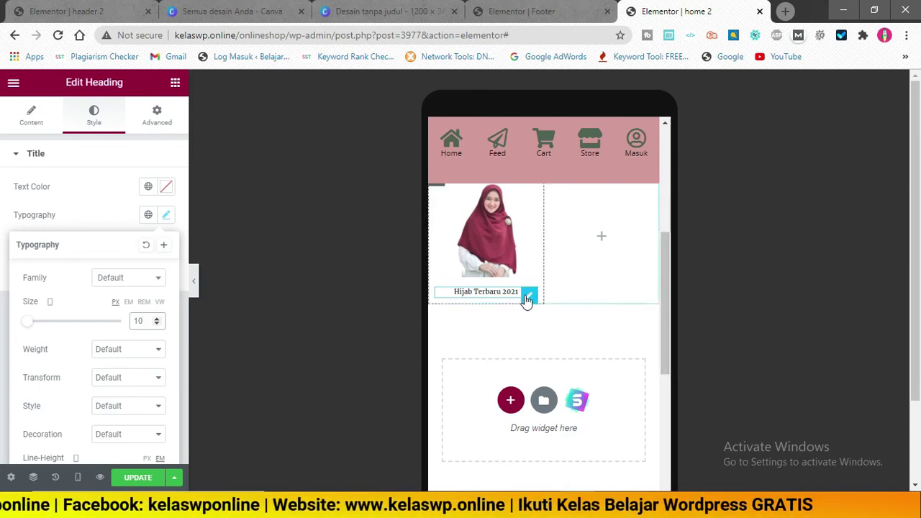
pyautogui.click(176, 84)
pyautogui.click(43, 137)
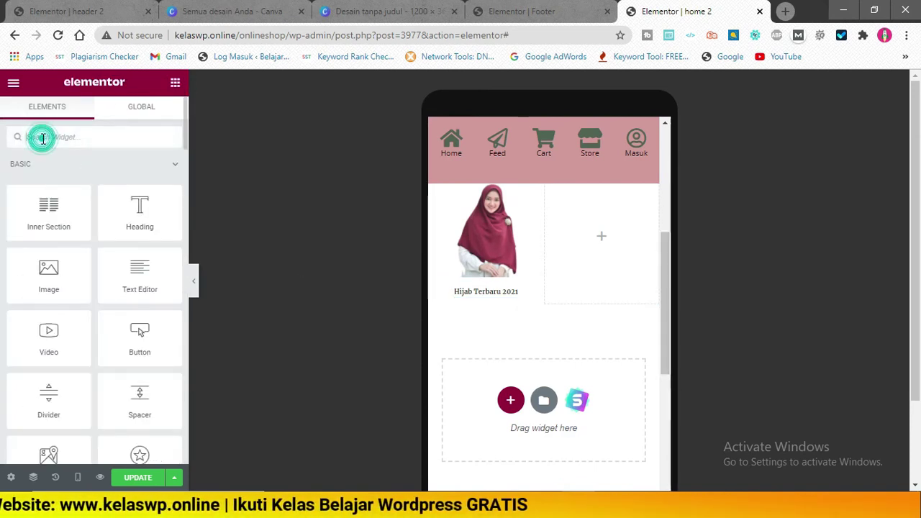
pyautogui.write('rati')
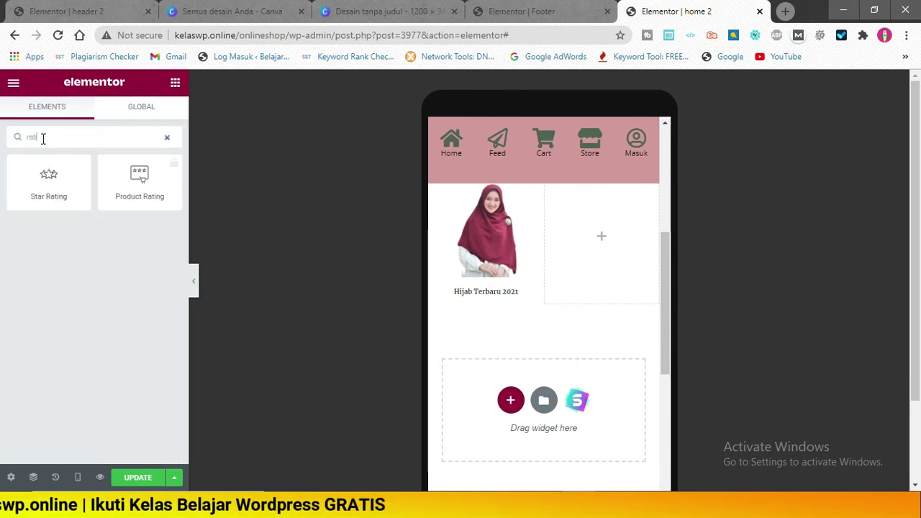
pyautogui.moveTo(55, 193); pyautogui.dragTo(489, 303)
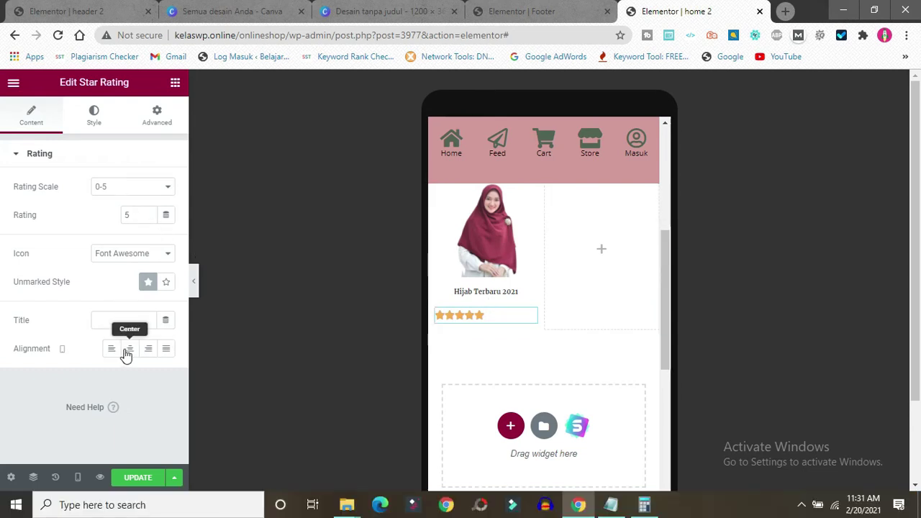
pyautogui.click(149, 217)
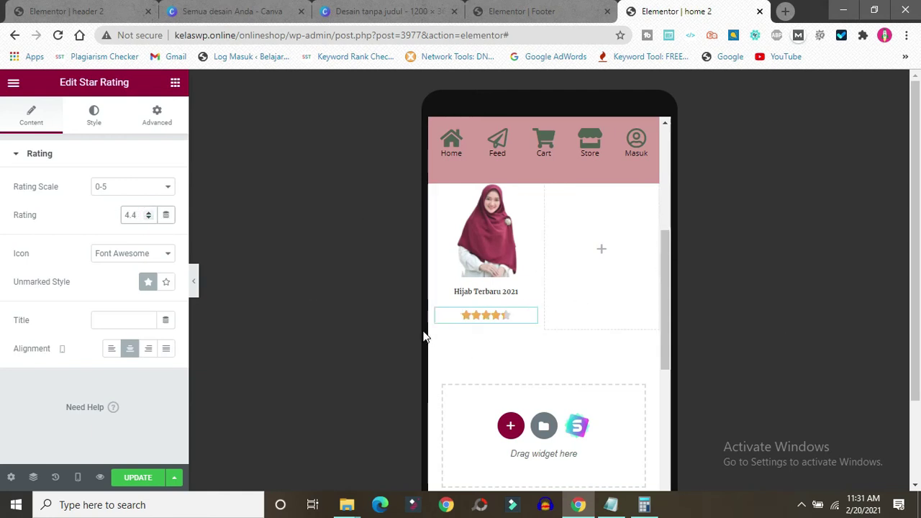
# Add a centered button below the star rating and change its text to "Beli".
pyautogui.click(173, 81)
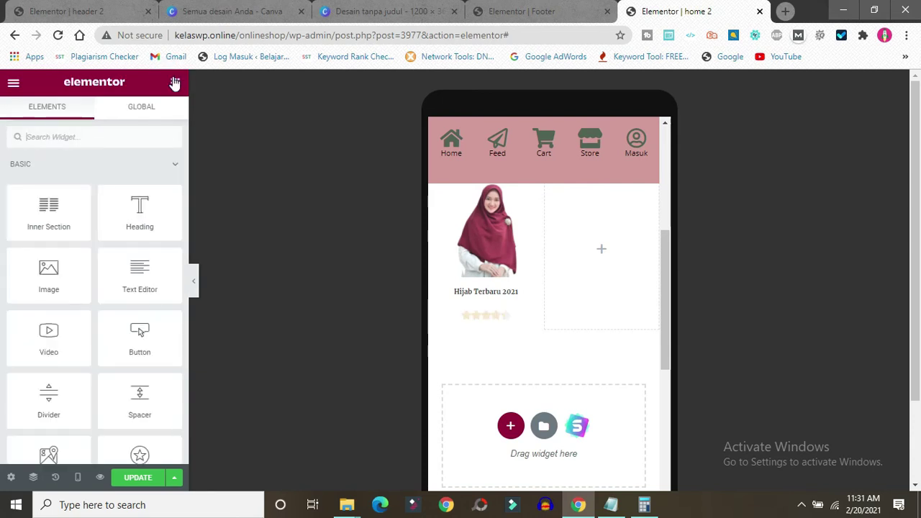
pyautogui.moveTo(256, 352); pyautogui.dragTo(473, 326)
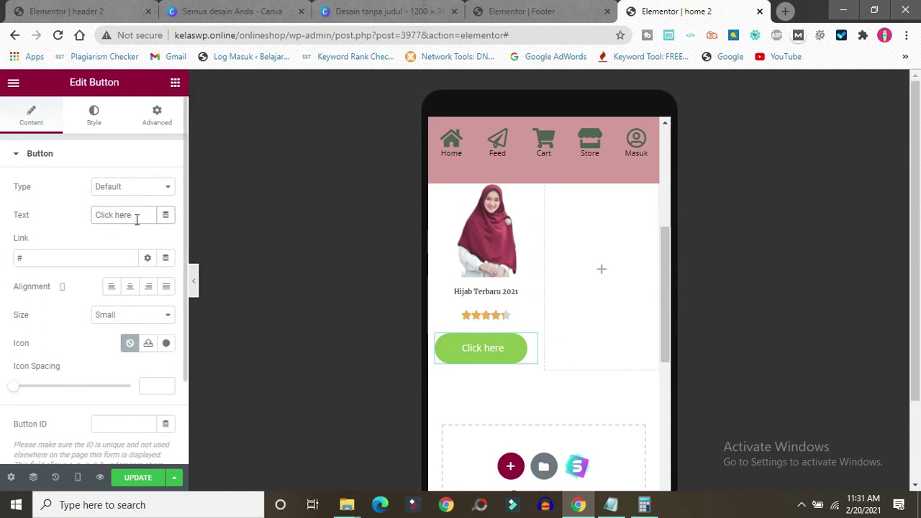
pyautogui.press('BackSpace')
pyautogui.press('BackSpace')
pyautogui.press('BackSpace')
pyautogui.press('BackSpace')
pyautogui.press('BackSpace')
pyautogui.press('BackSpace')
pyautogui.press('BackSpace')
pyautogui.press('BackSpace')
pyautogui.press('BackSpace')
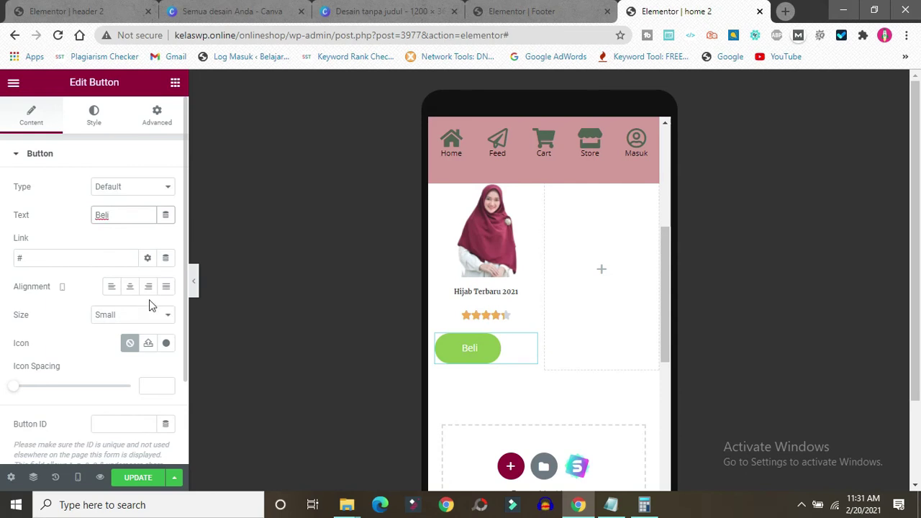
pyautogui.click(129, 288)
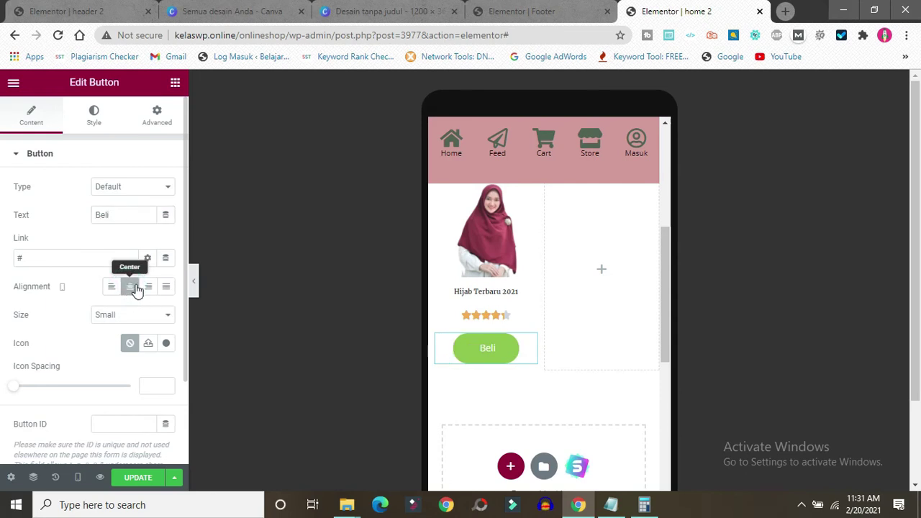
# Give the "Beli" button the cart plus icon from the icon library.
pyautogui.click(166, 347)
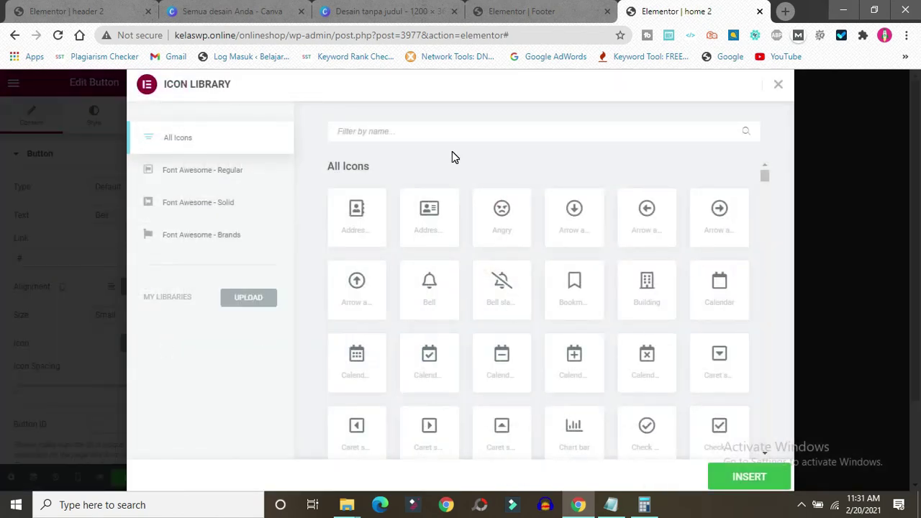
pyautogui.click(410, 130)
pyautogui.write('cart')
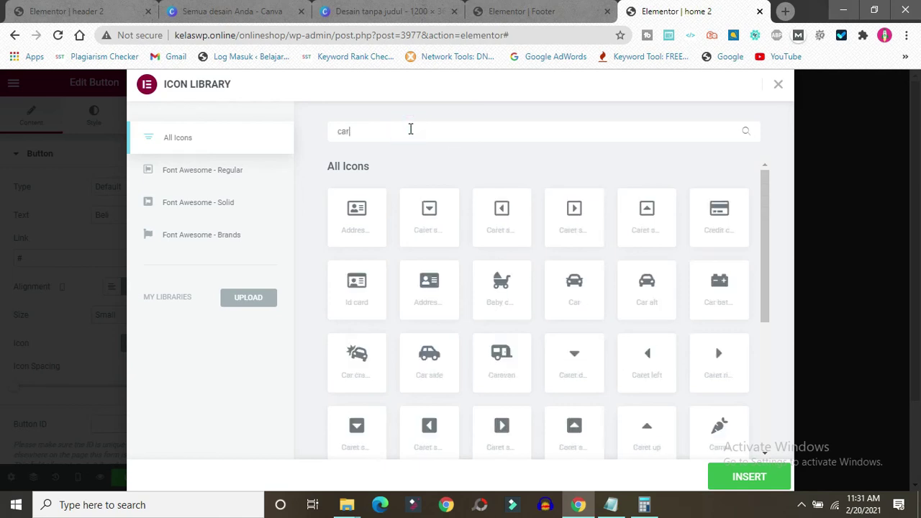
pyautogui.click(437, 223)
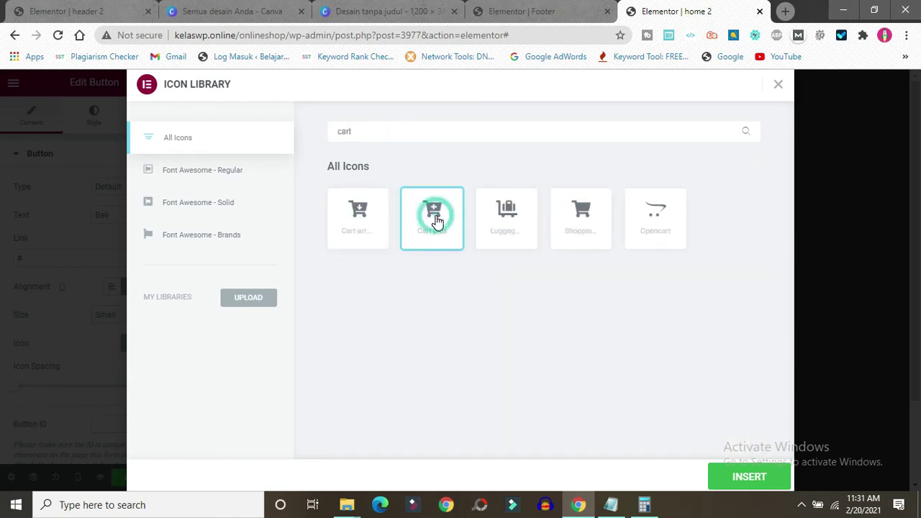
pyautogui.click(757, 477)
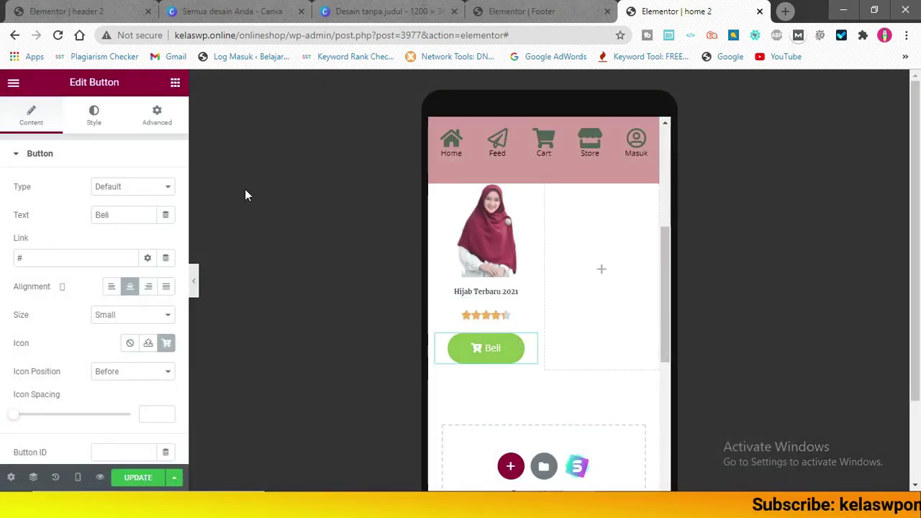
# Insert an inner section between the star rating and the "Beli" button, with both of its columns 50% wide.
pyautogui.moveTo(663, 250); pyautogui.dragTo(663, 218)
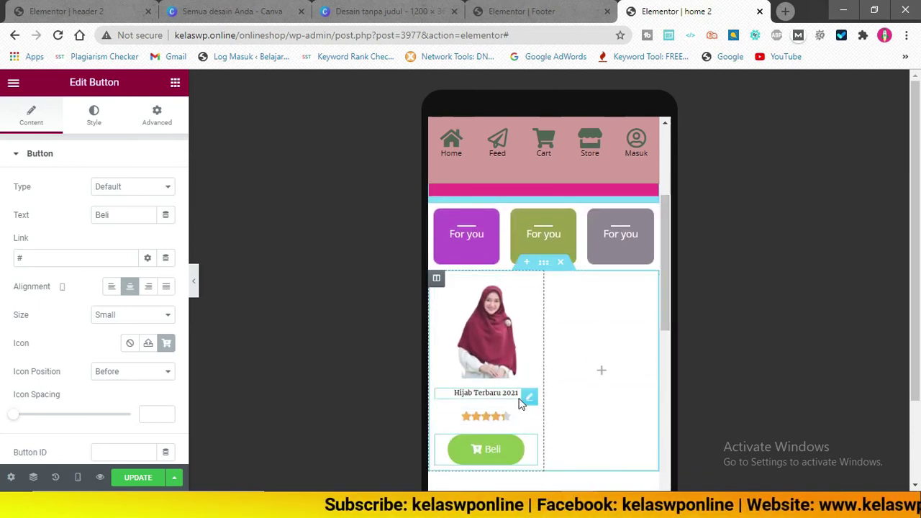
pyautogui.click(174, 86)
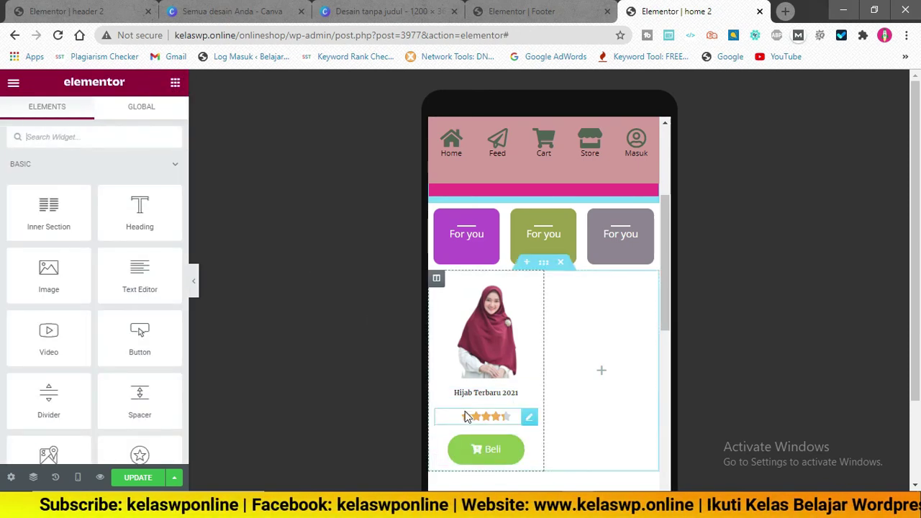
pyautogui.moveTo(37, 210); pyautogui.dragTo(471, 422)
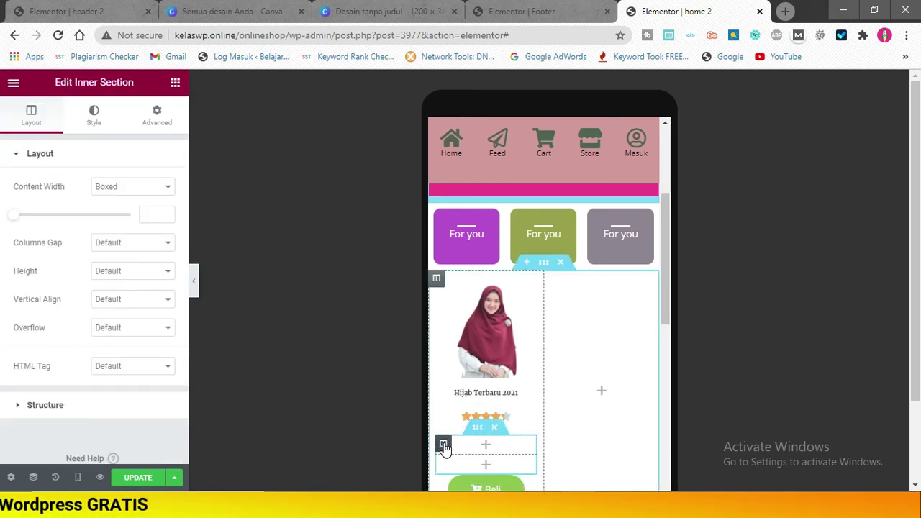
pyautogui.rightClick(444, 447)
pyautogui.click(498, 298)
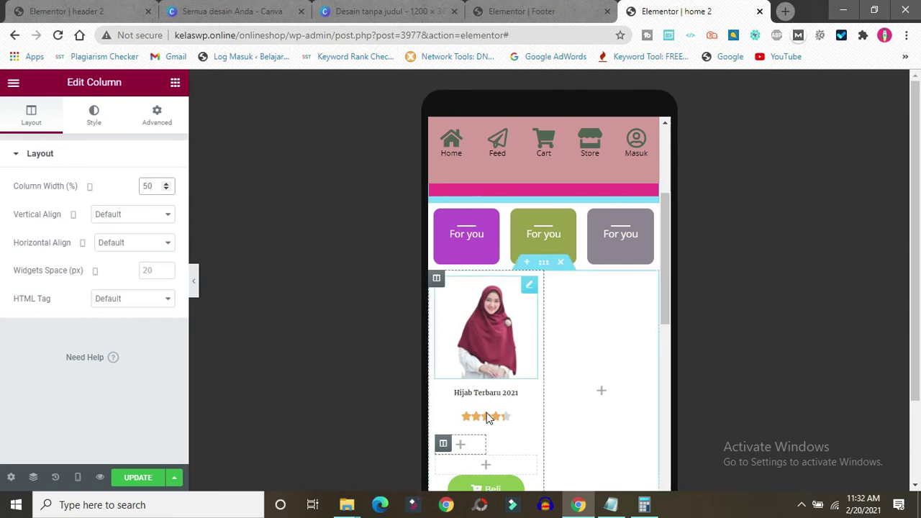
pyautogui.rightClick(443, 468)
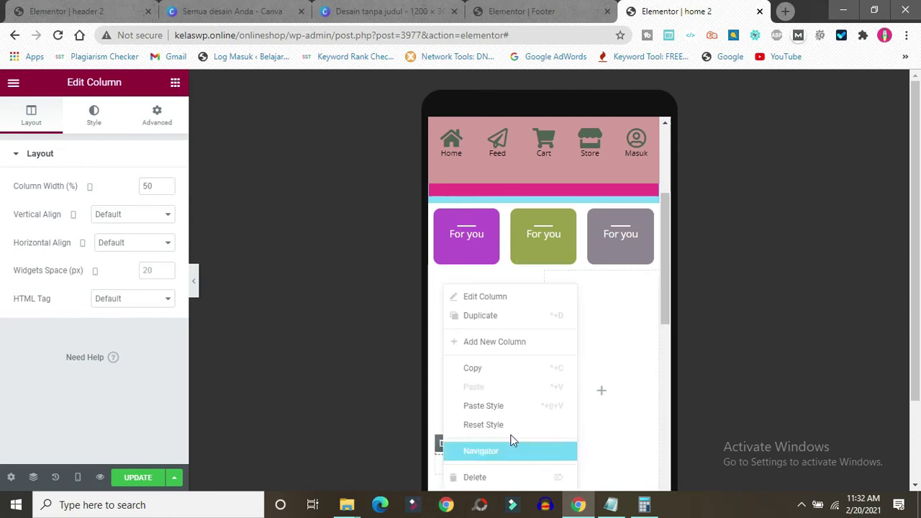
pyautogui.click(472, 298)
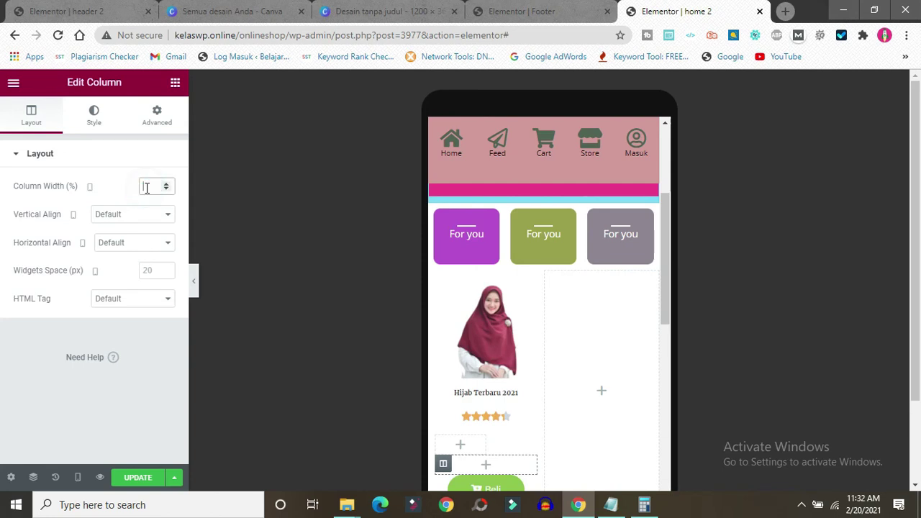
pyautogui.write('50')
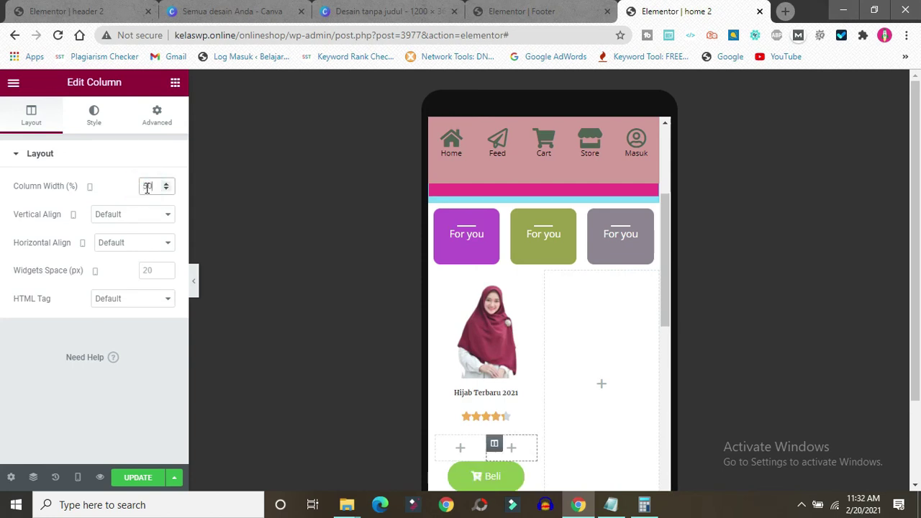
# Add a heading to the first column of the inner section and change its text to "Rp 250.000".
pyautogui.click(172, 81)
pyautogui.moveTo(138, 219); pyautogui.dragTo(467, 440)
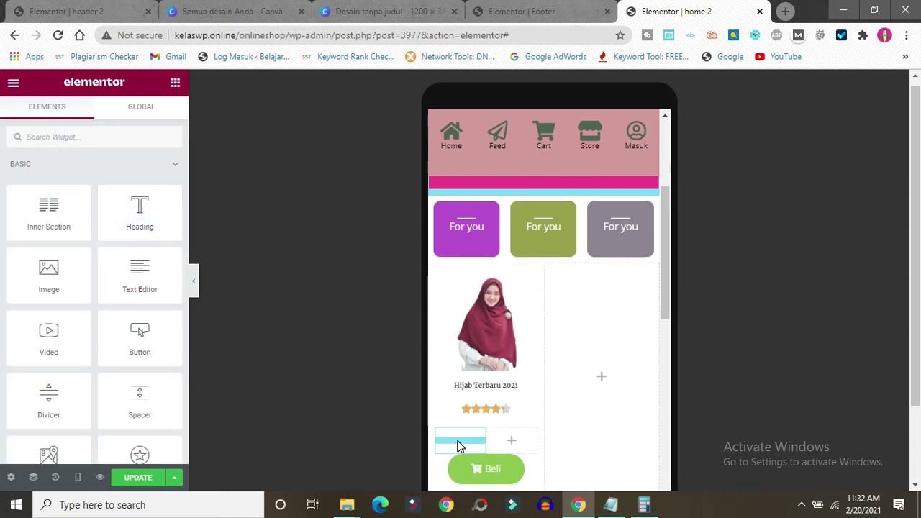
pyautogui.click(120, 205)
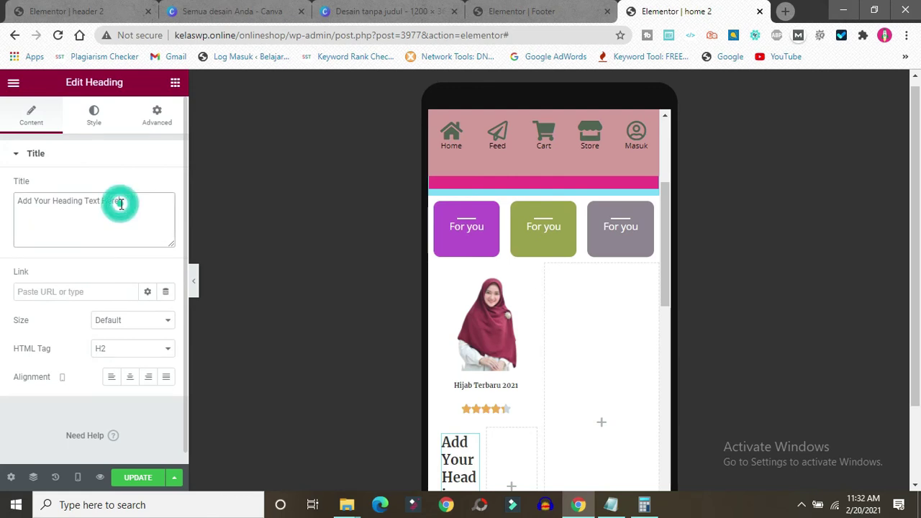
pyautogui.hotkey('ctrl', 'a')
pyautogui.press('BackSpace')
pyautogui.write('R')
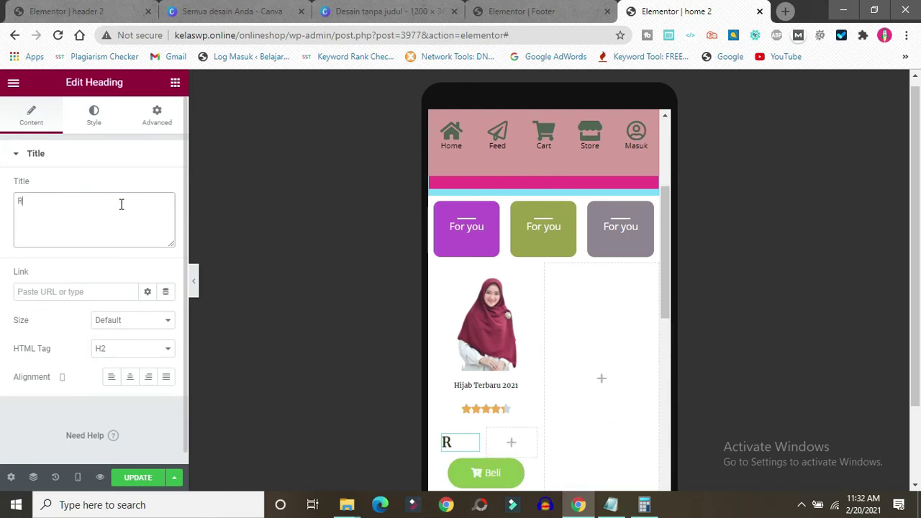
pyautogui.write('p 250.')
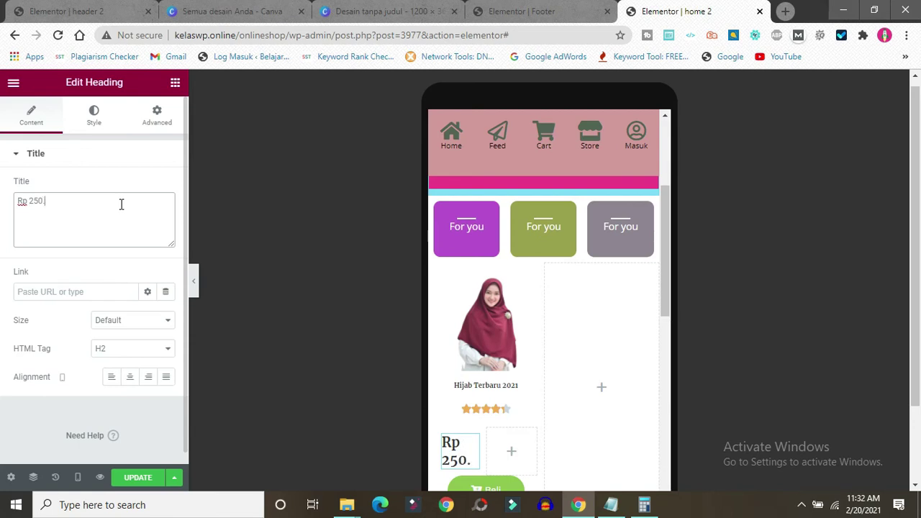
pyautogui.write('000')
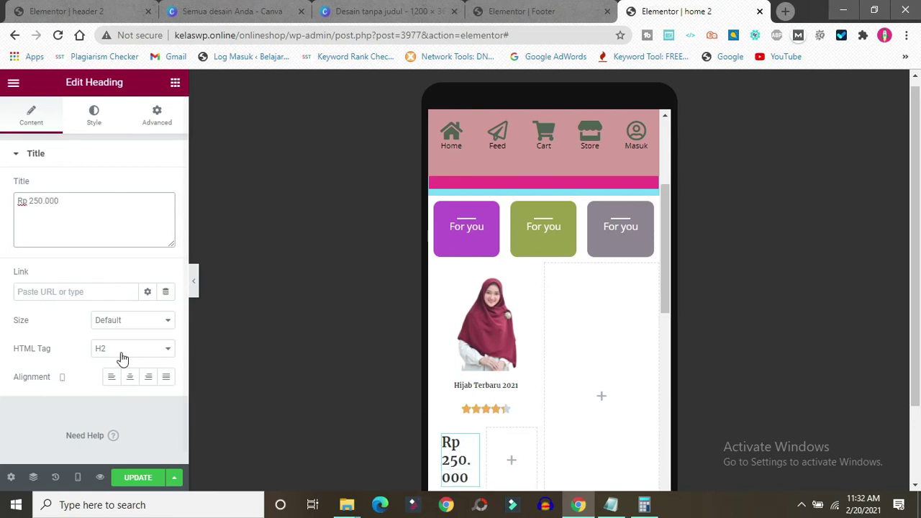
# Set the "Rp 250.000" heading's font size to 10 px and its text decoration to Line Through.
pyautogui.click(93, 114)
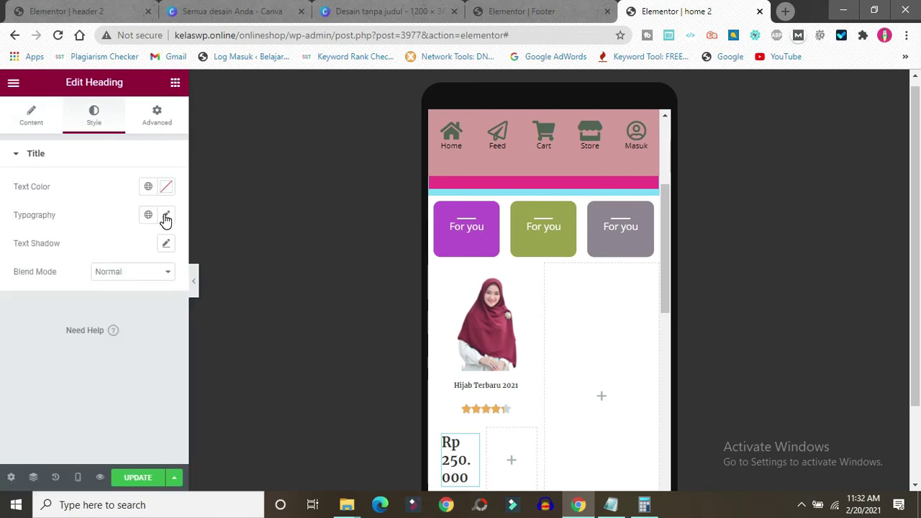
pyautogui.click(166, 217)
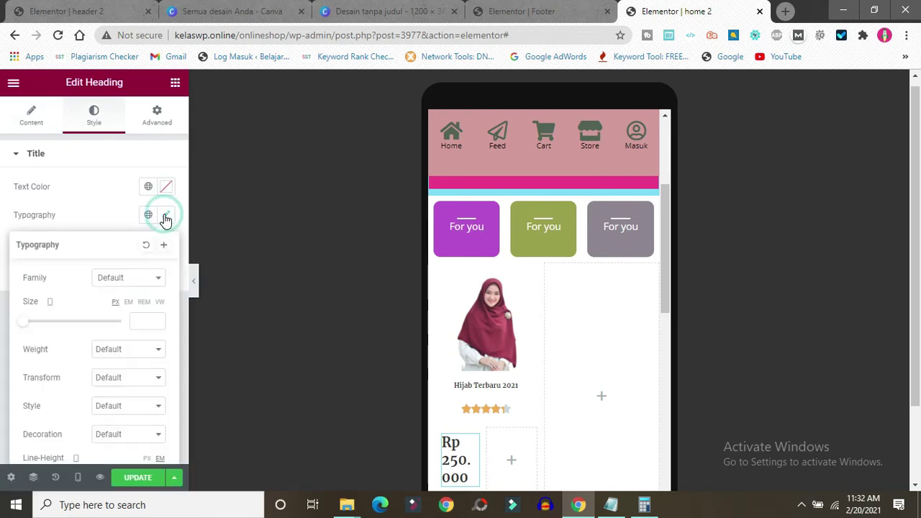
pyautogui.click(135, 321)
pyautogui.write('1')
pyautogui.press('BackSpace')
pyautogui.write('10')
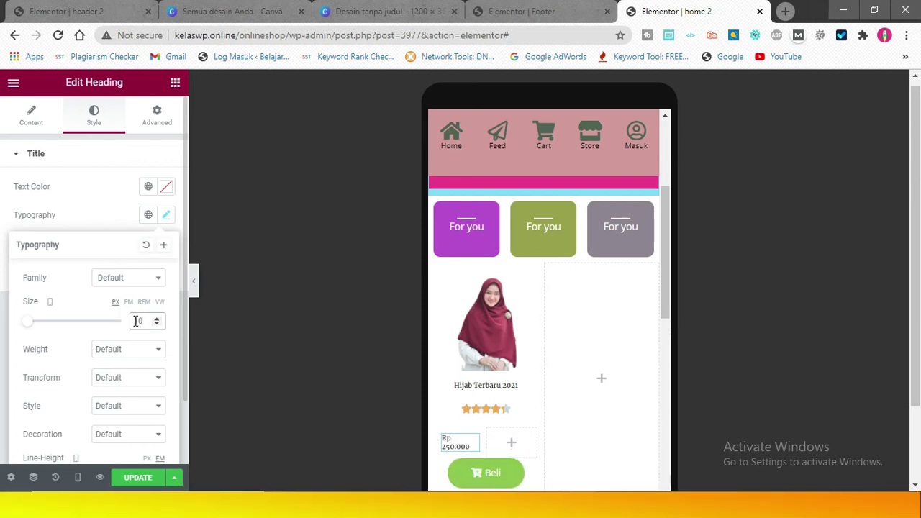
pyautogui.click(112, 379)
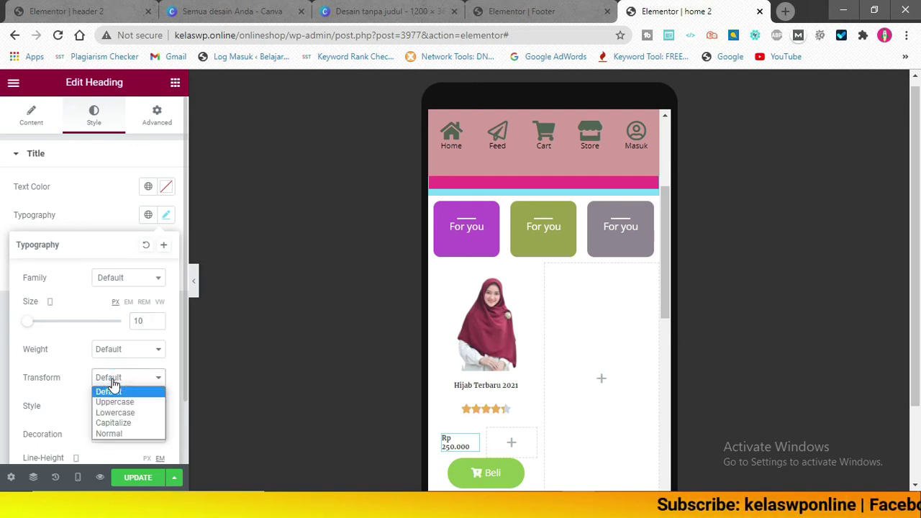
pyautogui.click(112, 389)
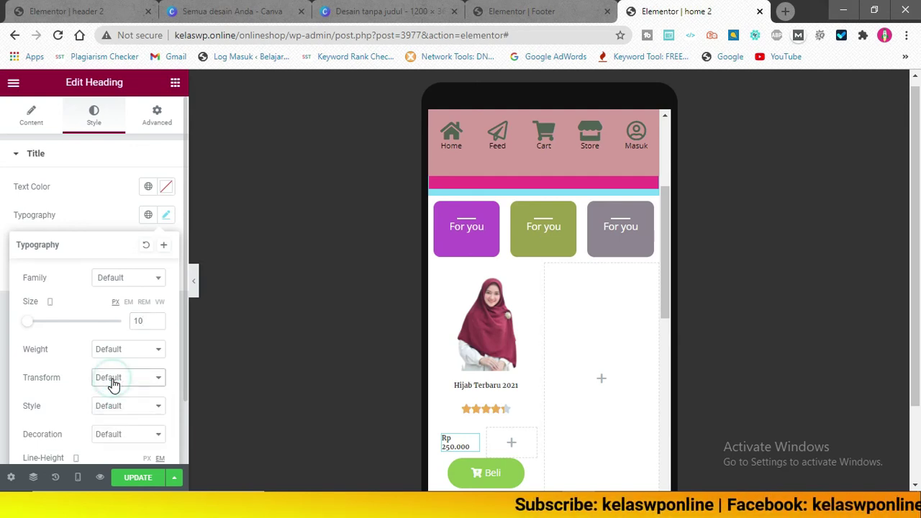
pyautogui.click(115, 406)
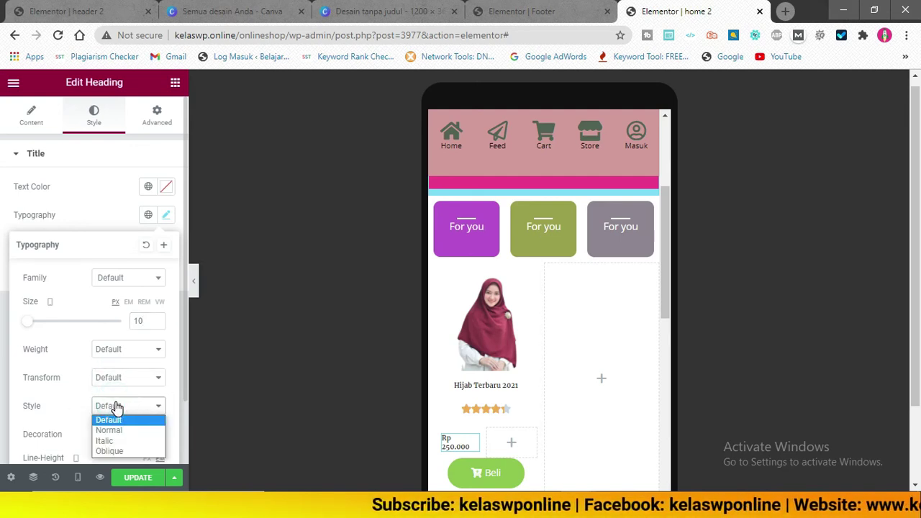
pyautogui.click(115, 407)
pyautogui.click(104, 437)
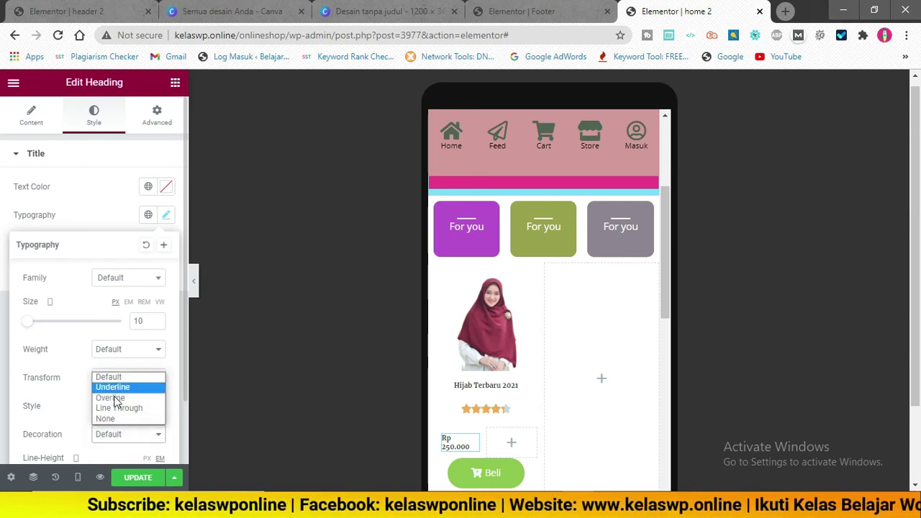
pyautogui.click(115, 408)
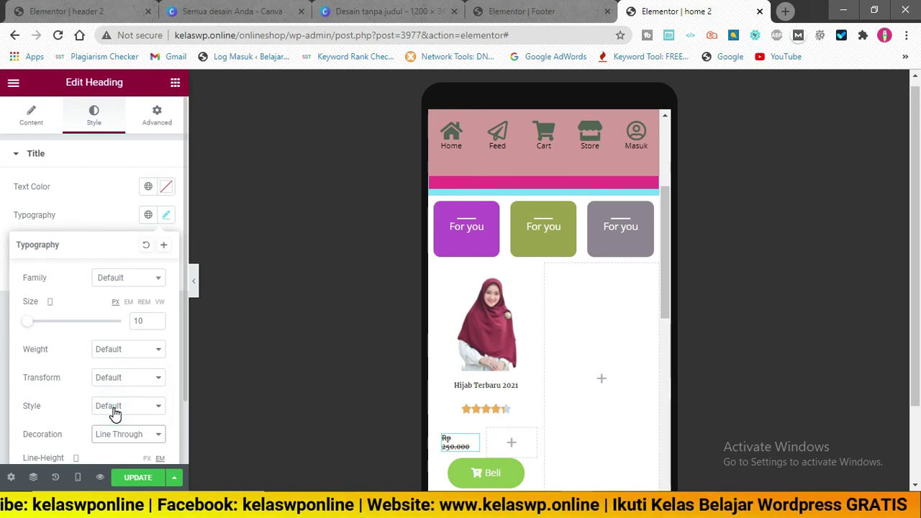
# Adjust the font size of the "Rp 250.000" heading, ending at 11 px.
pyautogui.click(155, 324)
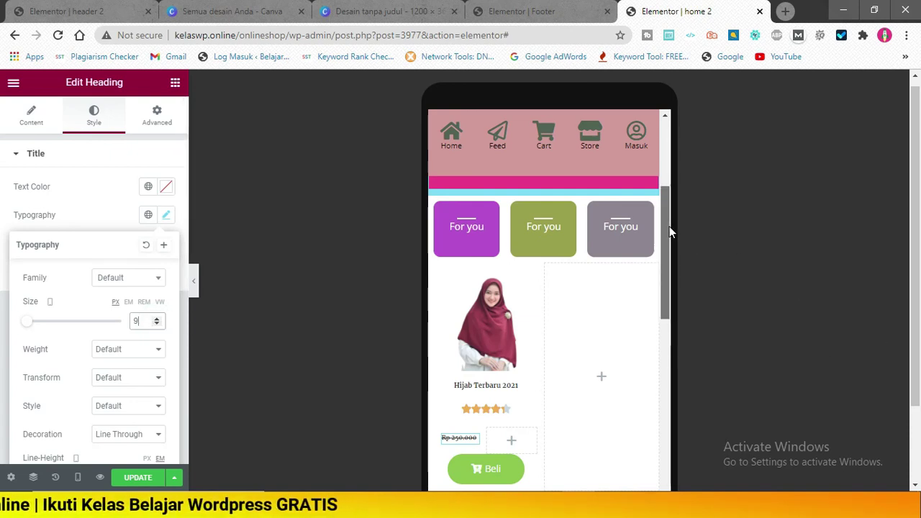
pyautogui.scroll(-2, 669, 231)
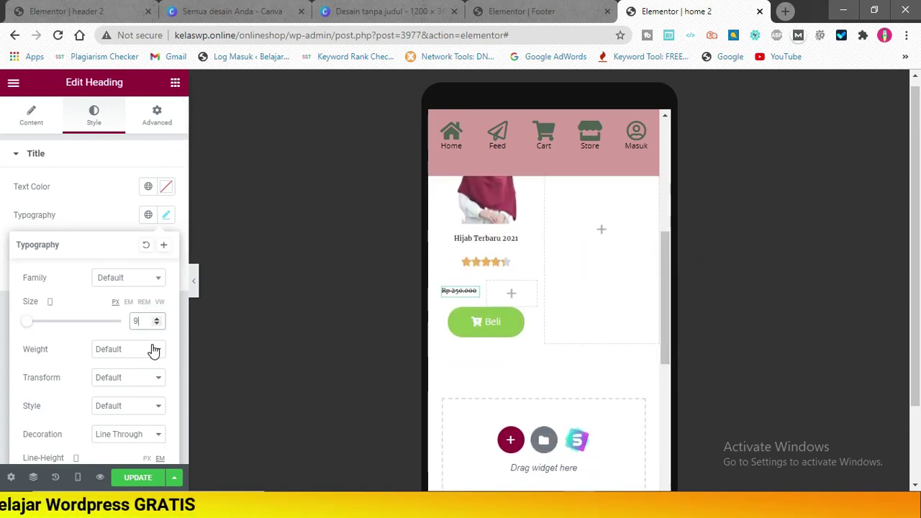
pyautogui.click(157, 319)
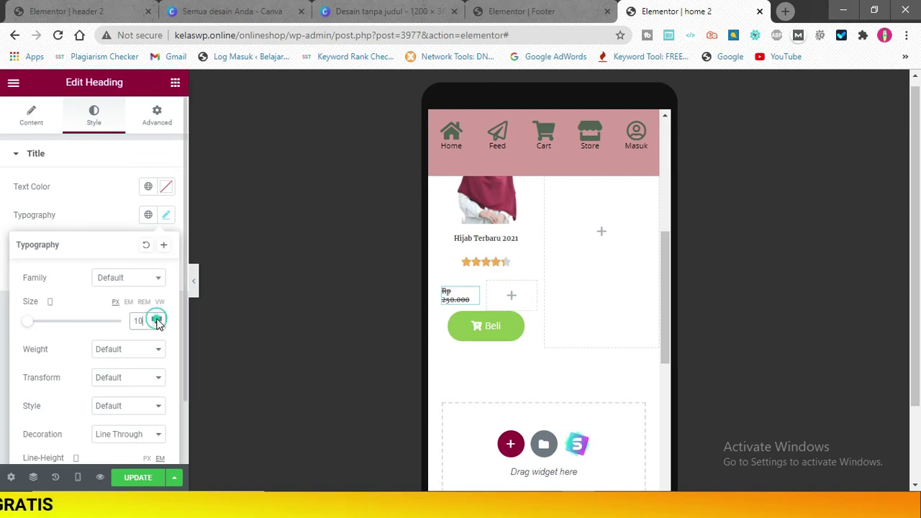
pyautogui.click(157, 319)
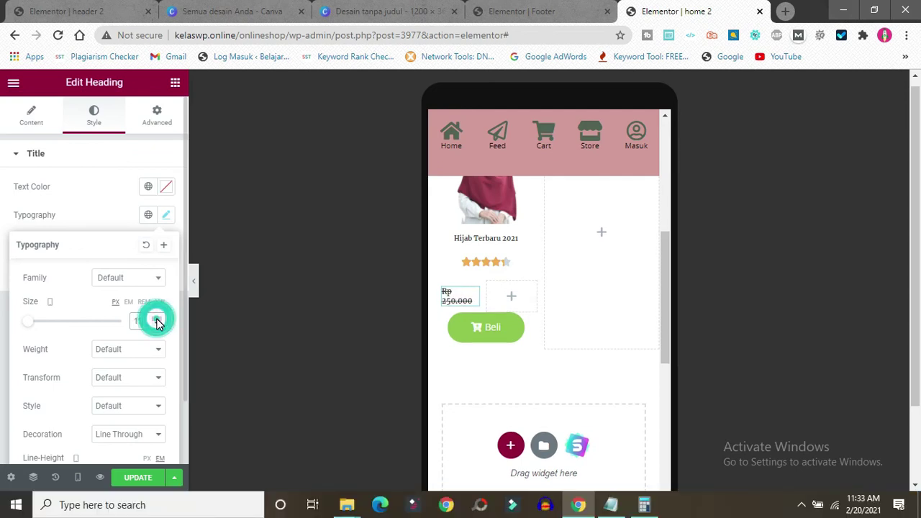
# Copy the "Rp 250.000" heading into the empty inner column and change the copy's text to "Rp 150.000".
pyautogui.rightClick(473, 299)
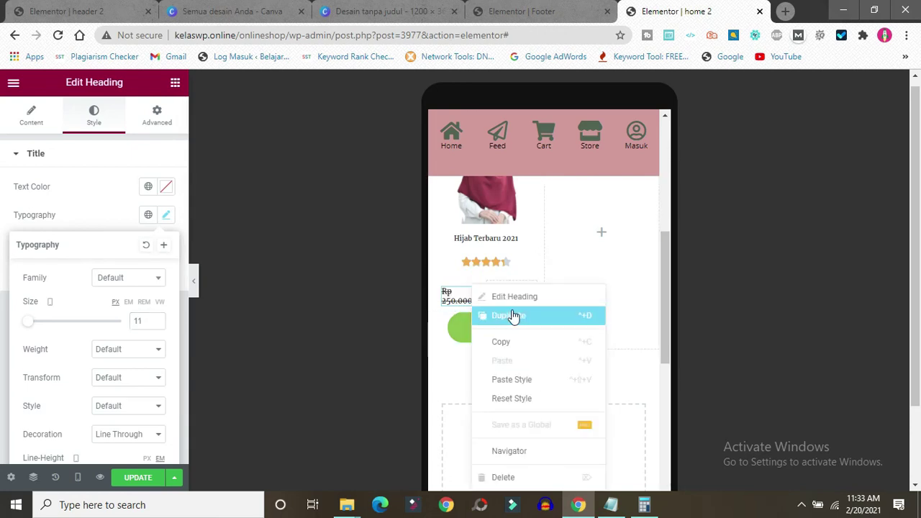
pyautogui.click(506, 345)
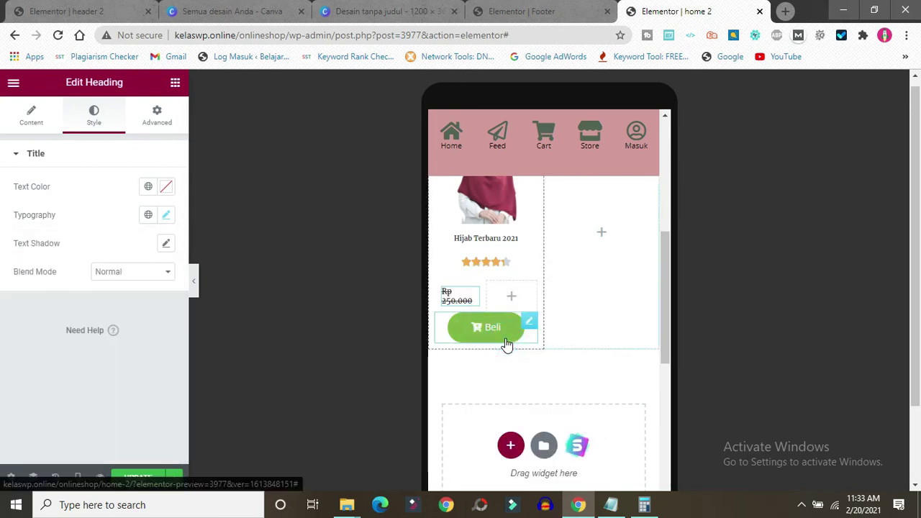
pyautogui.rightClick(523, 296)
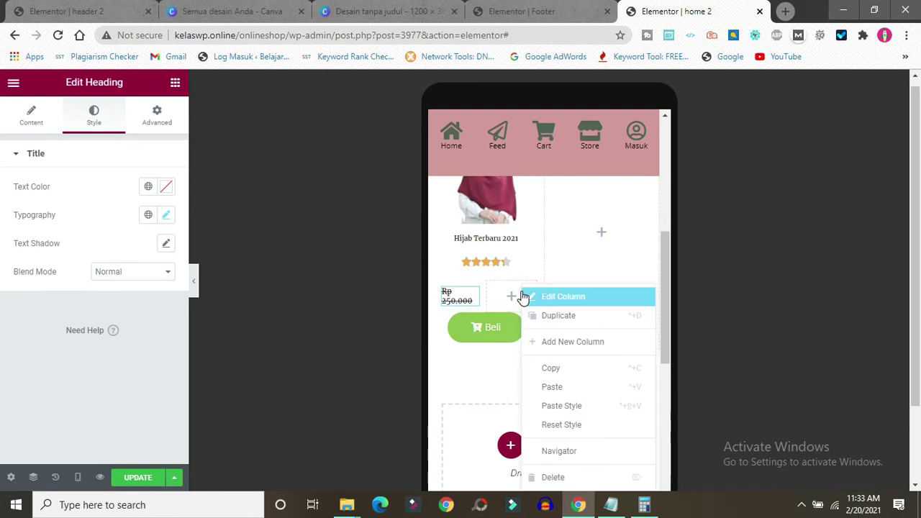
pyautogui.click(560, 388)
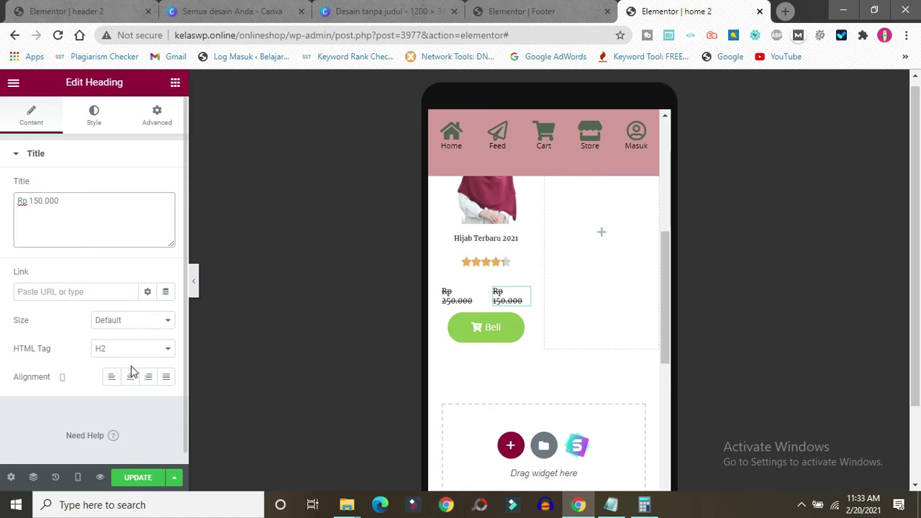
# Center the "Rp 150.000" heading and set its text decoration back to Default.
pyautogui.click(94, 121)
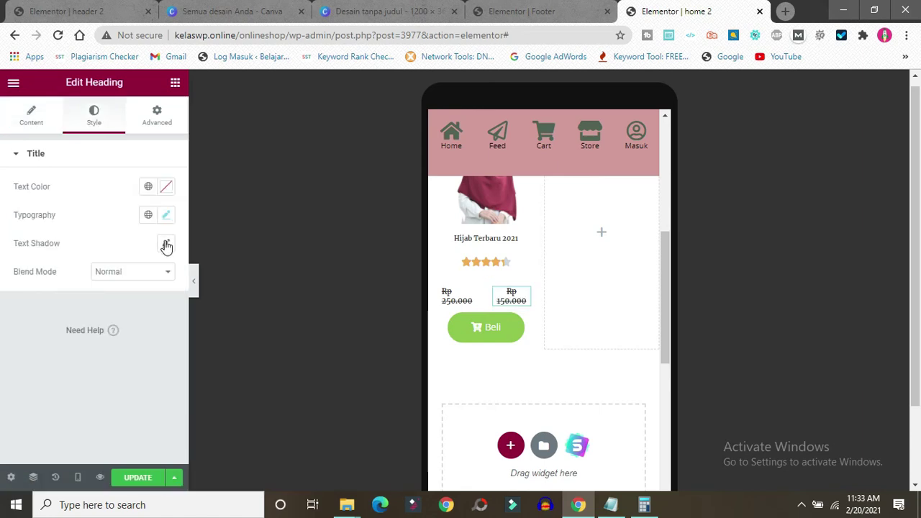
pyautogui.click(166, 216)
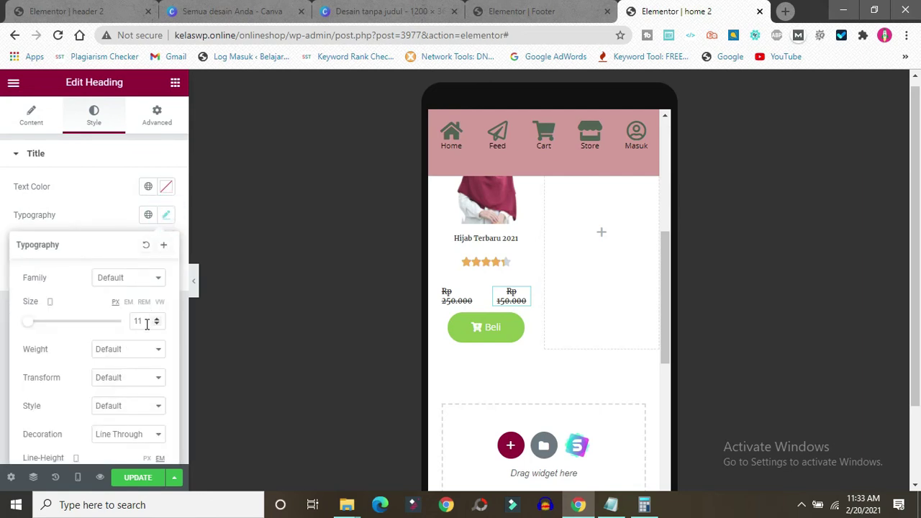
pyautogui.click(120, 439)
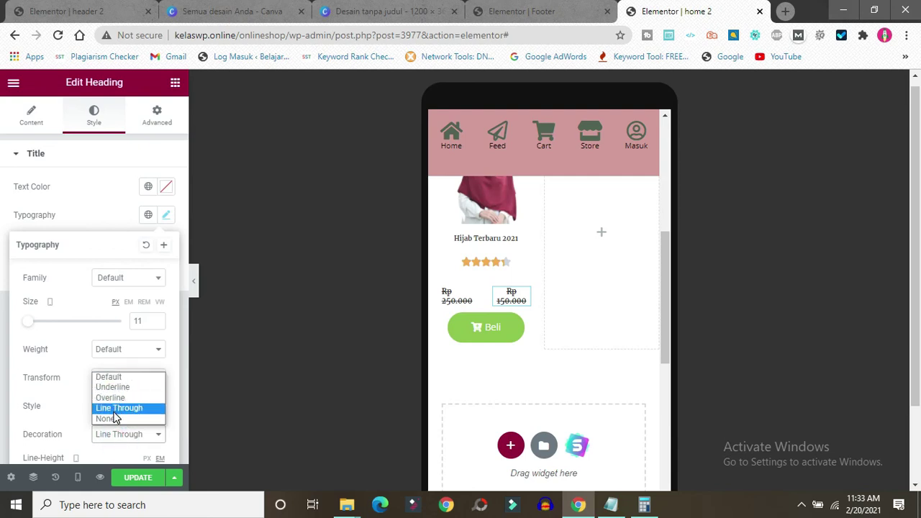
pyautogui.click(113, 377)
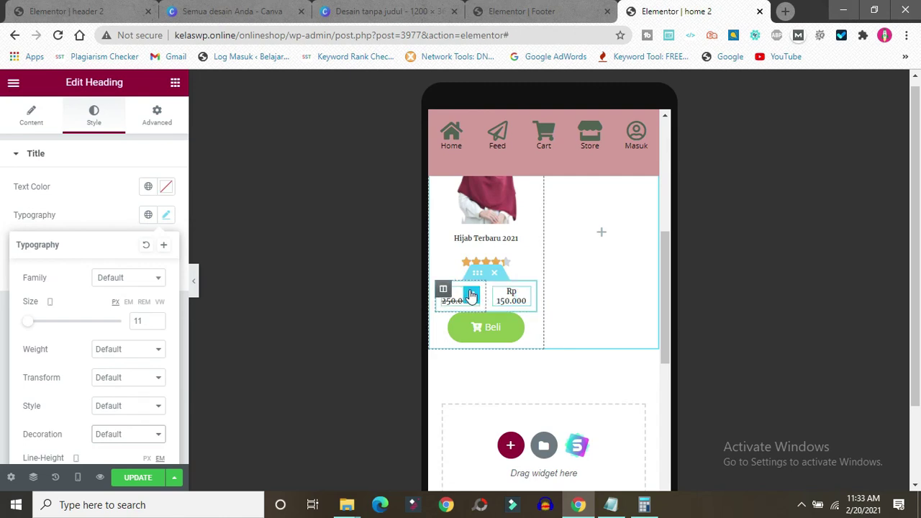
# Set the line height of the struck-through "Rp 250.000" heading to 1.3 em.
pyautogui.click(472, 298)
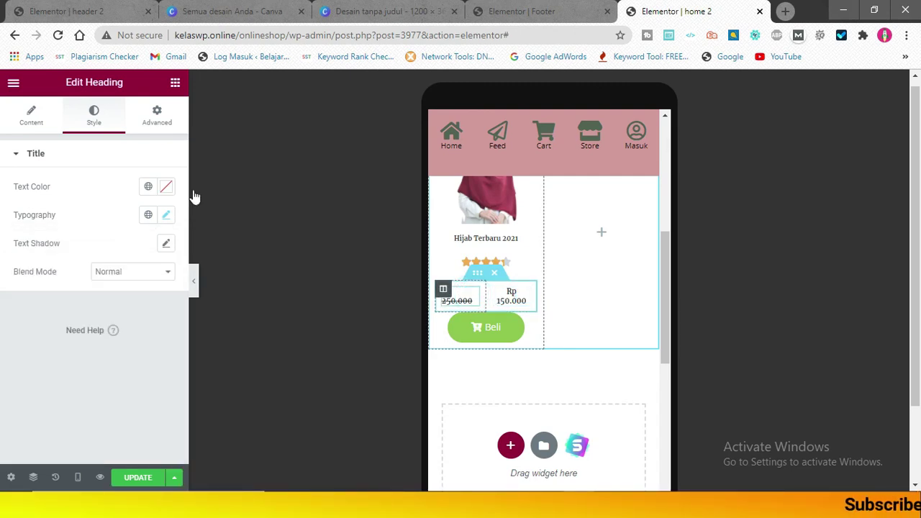
pyautogui.click(166, 216)
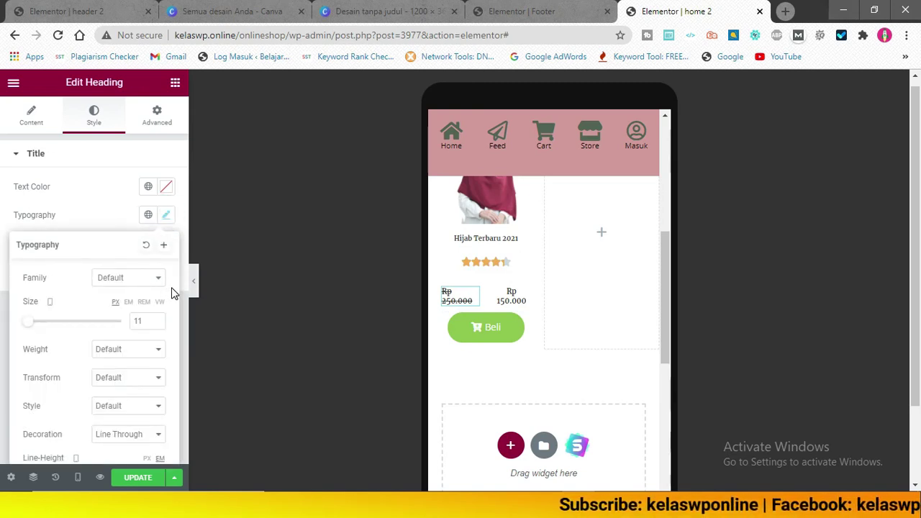
pyautogui.scroll(-1, 171, 292)
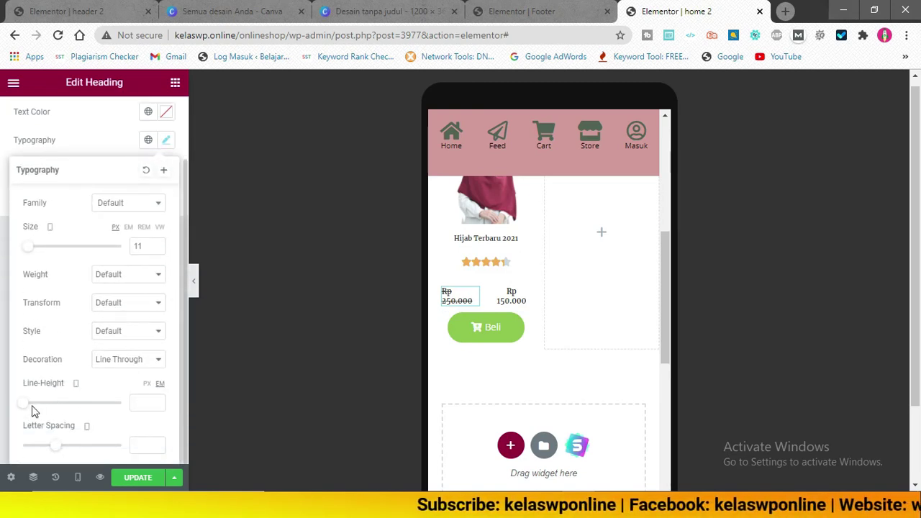
pyautogui.moveTo(21, 404); pyautogui.dragTo(35, 407)
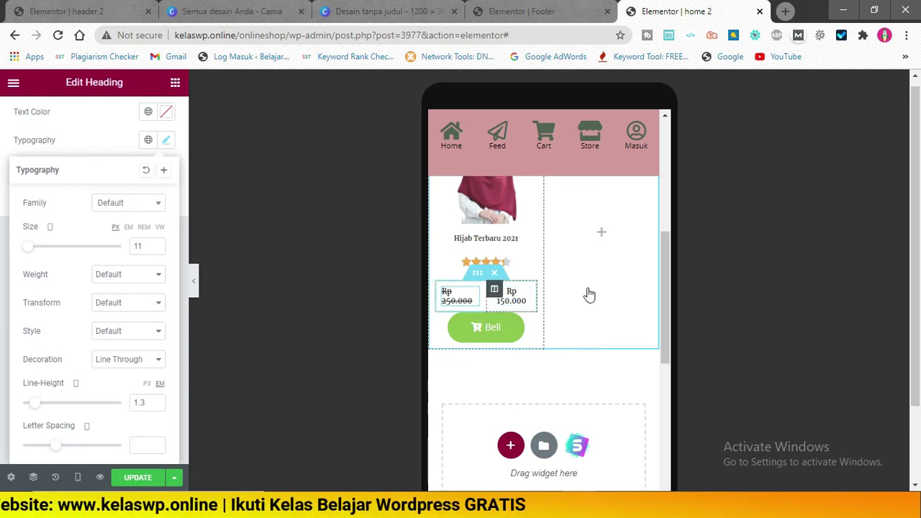
# Reduce the widgets space of the product's outer column to 8 px.
pyautogui.moveTo(665, 295); pyautogui.dragTo(665, 269)
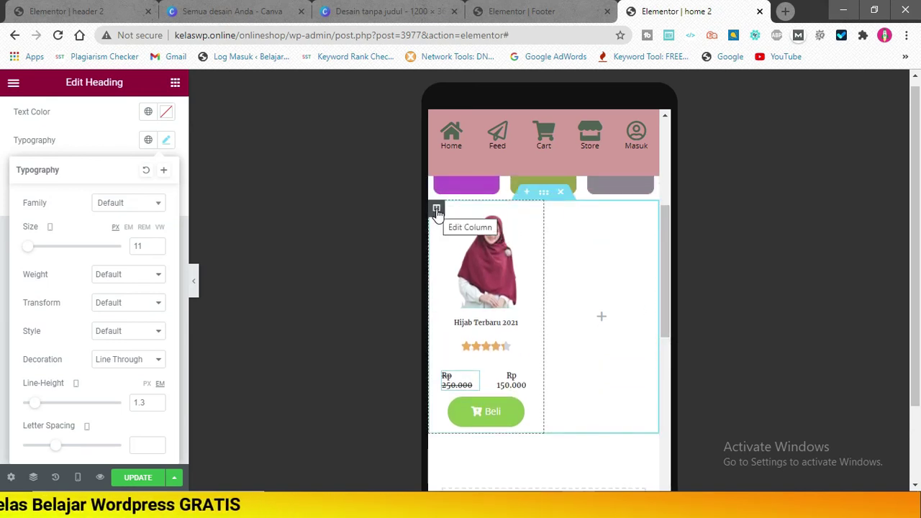
pyautogui.rightClick(437, 211)
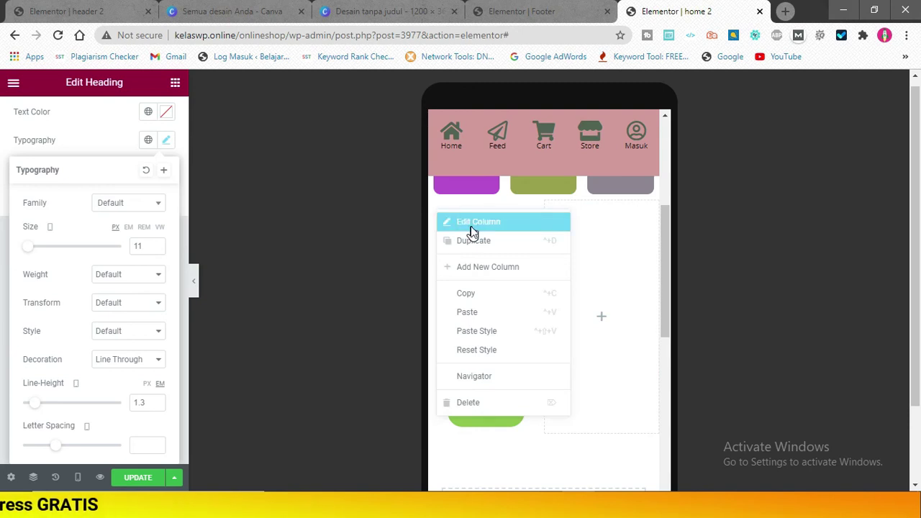
pyautogui.click(471, 226)
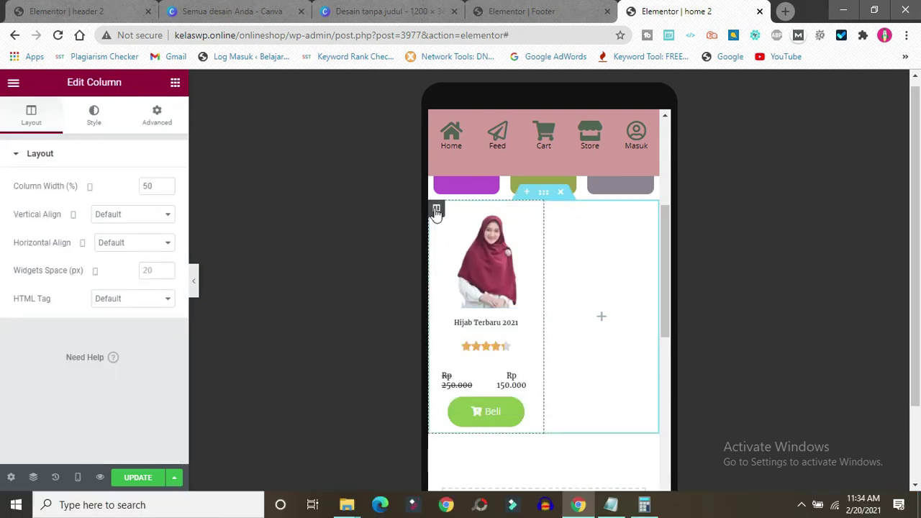
pyautogui.click(166, 274)
pyautogui.click(166, 270)
pyautogui.click(166, 270)
pyautogui.click(166, 270)
pyautogui.click(166, 270)
pyautogui.click(166, 269)
pyautogui.click(166, 270)
pyautogui.click(166, 269)
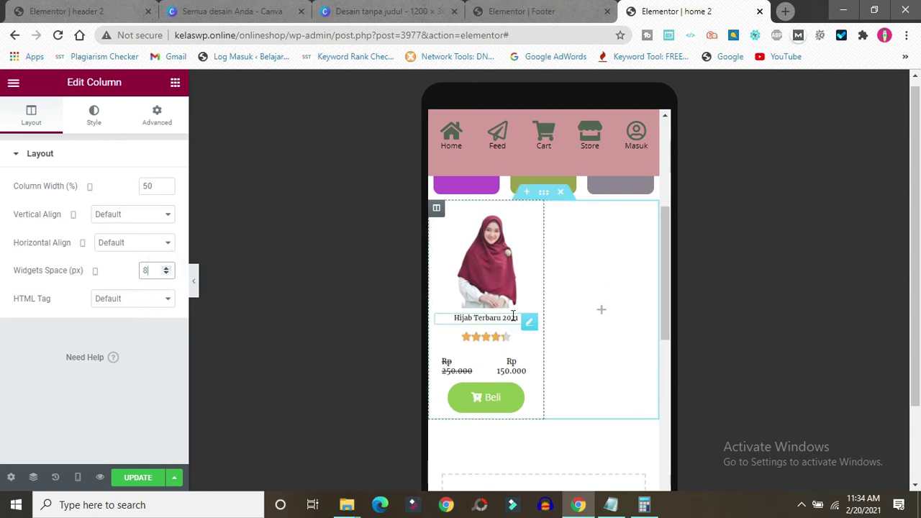
# Set the font size of the "Hijab Terbaru 2021" heading to 14 px.
pyautogui.click(527, 324)
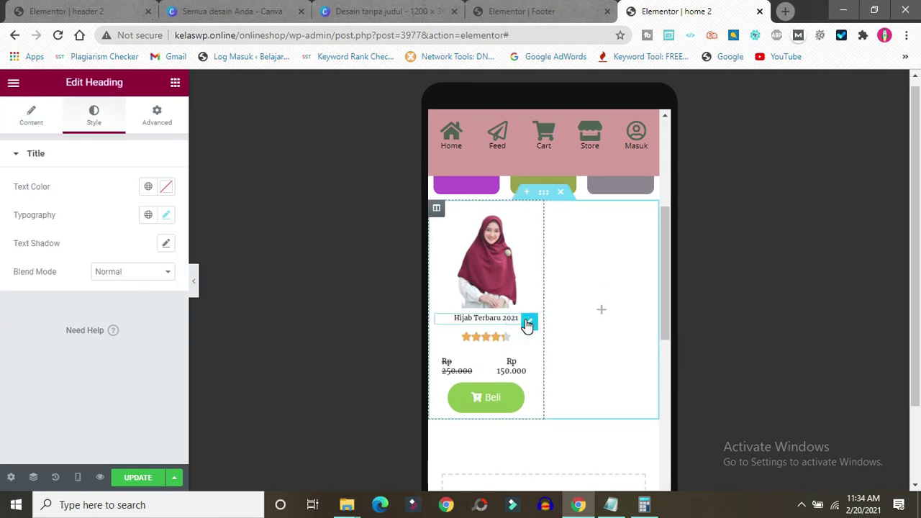
pyautogui.click(164, 216)
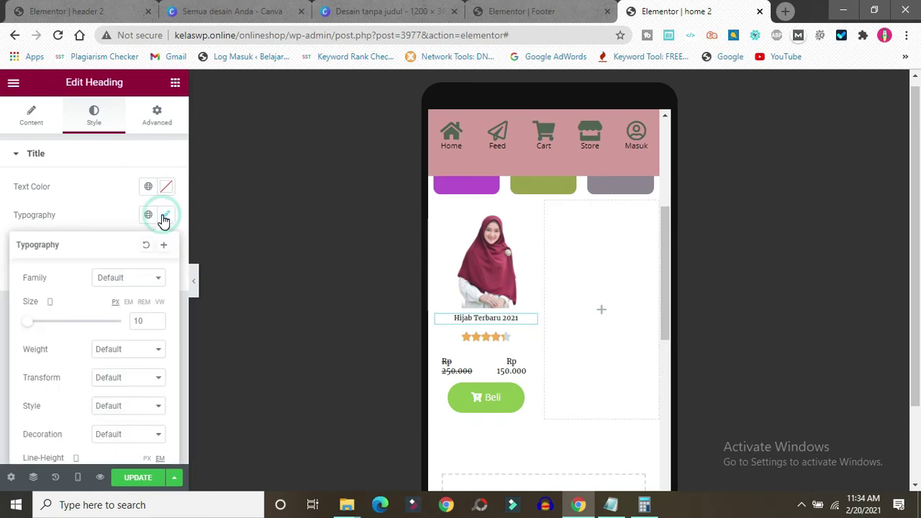
pyautogui.click(157, 320)
pyautogui.click(158, 321)
pyautogui.click(158, 321)
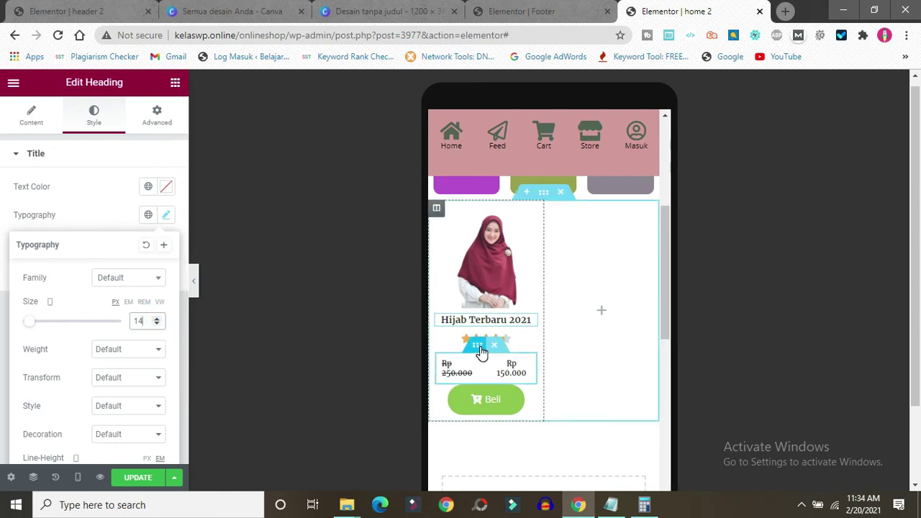
# Set the columns gap of the inner section holding the two prices to No Gap.
pyautogui.click(481, 350)
pyautogui.rightClick(482, 350)
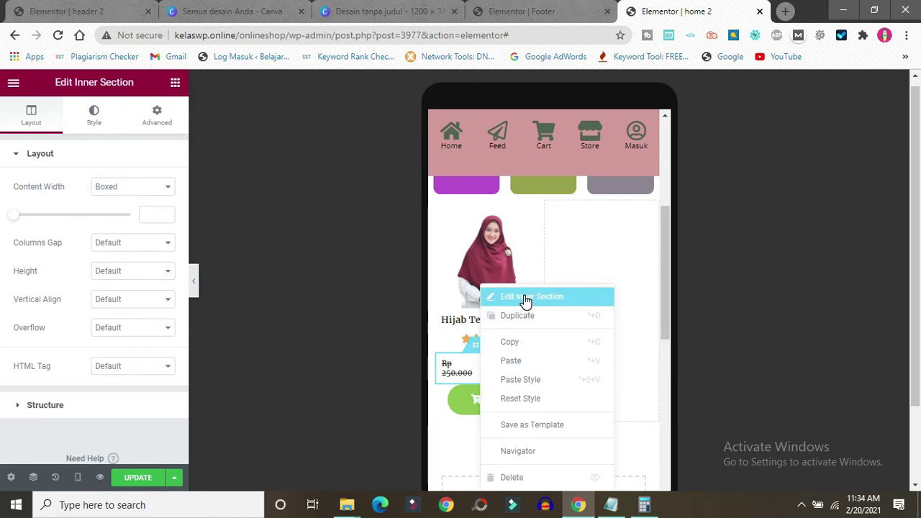
pyautogui.click(526, 300)
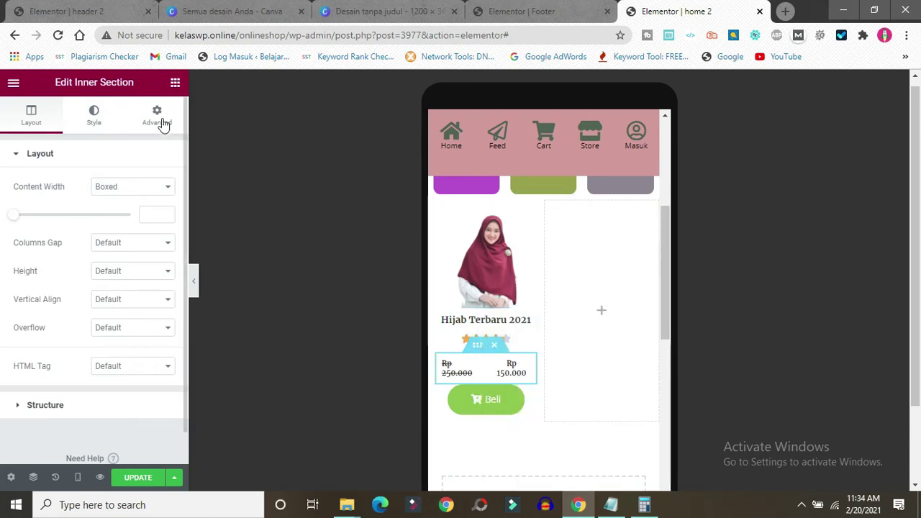
pyautogui.click(125, 245)
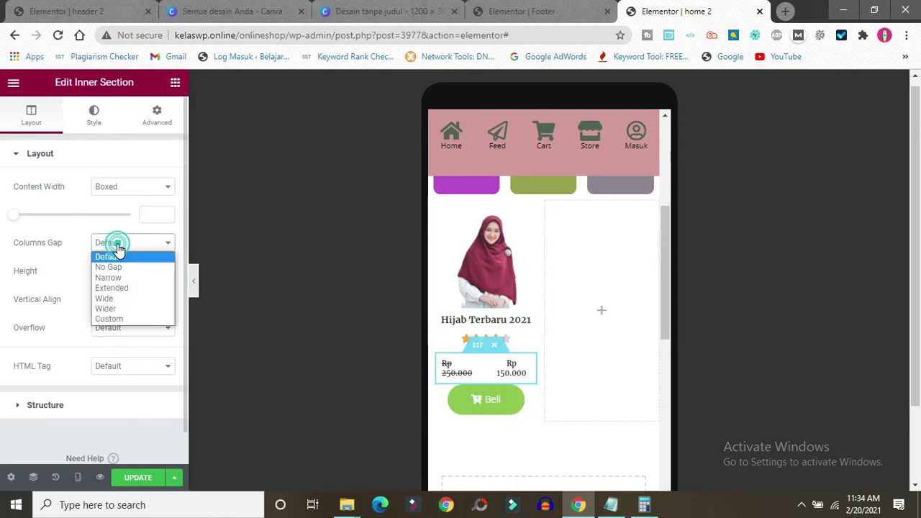
pyautogui.click(109, 267)
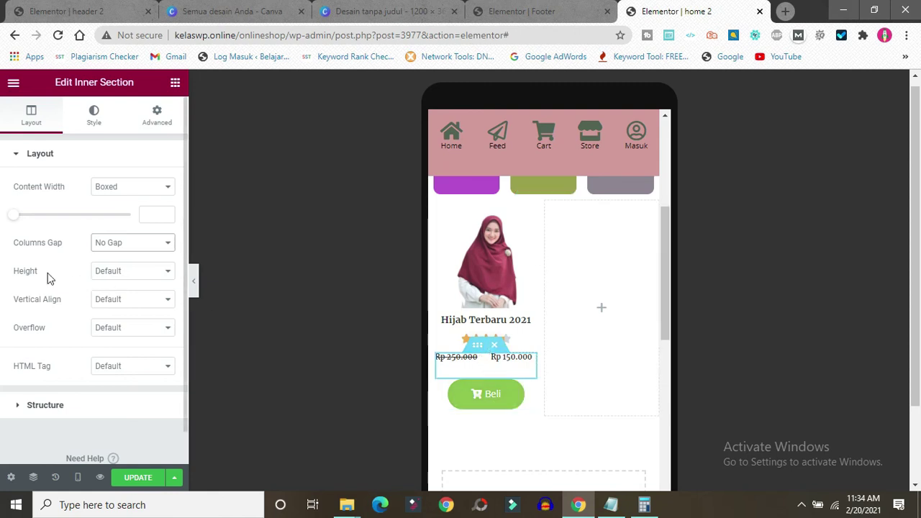
# Set the price inner section's vertical alignment to Middle and update the page.
pyautogui.click(123, 301)
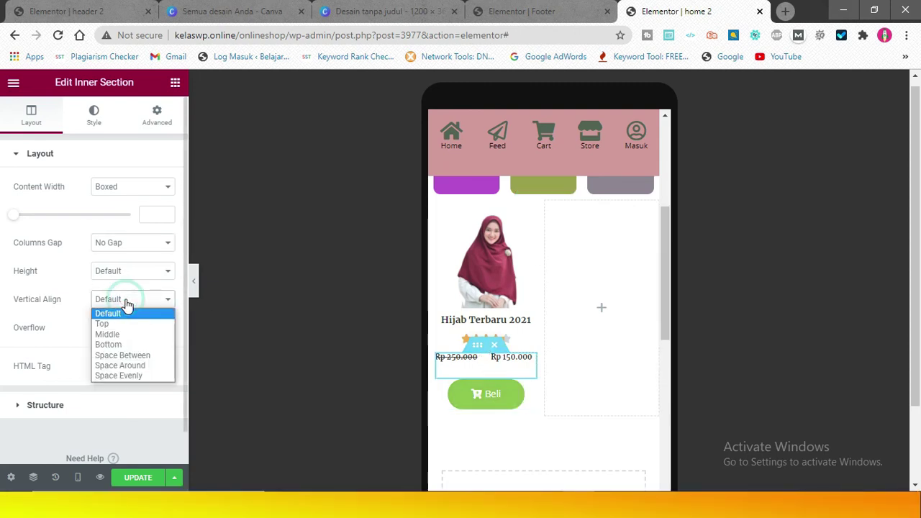
pyautogui.click(111, 335)
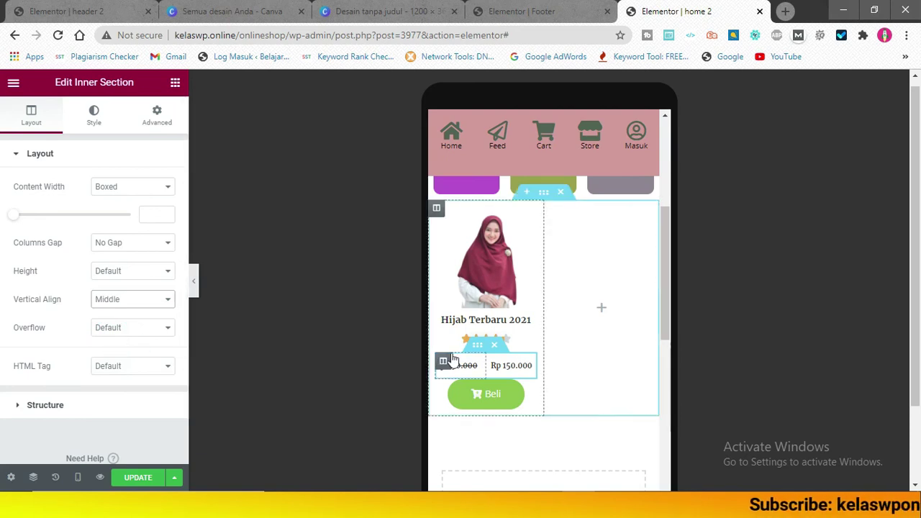
pyautogui.click(137, 477)
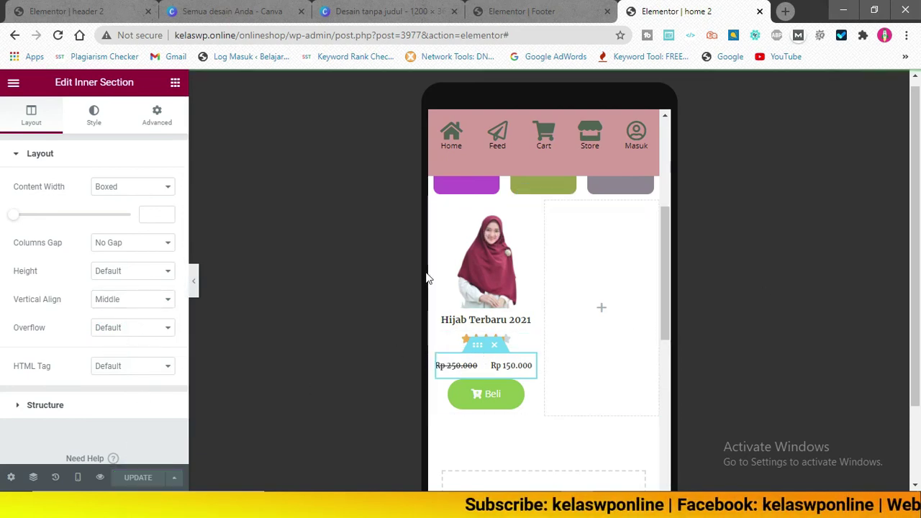
# Duplicate the finished product column and delete the leftover empty column below it.
pyautogui.rightClick(436, 210)
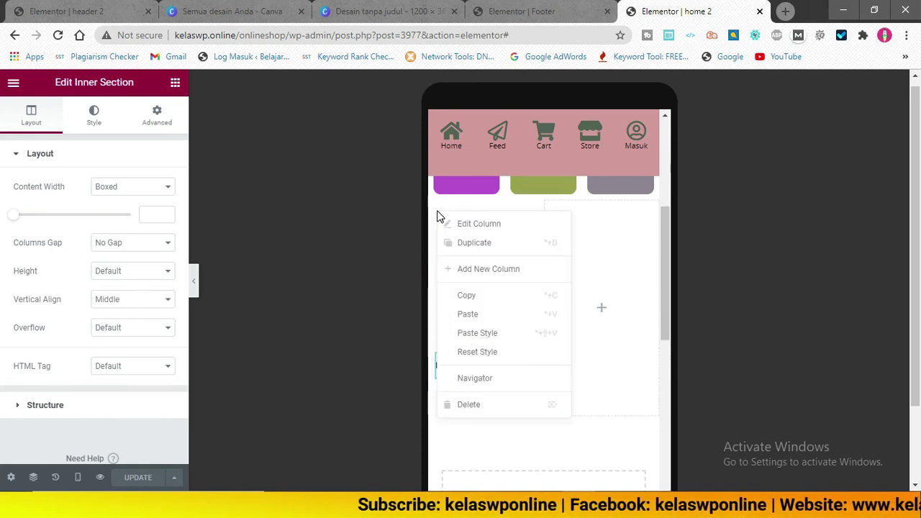
pyautogui.click(468, 247)
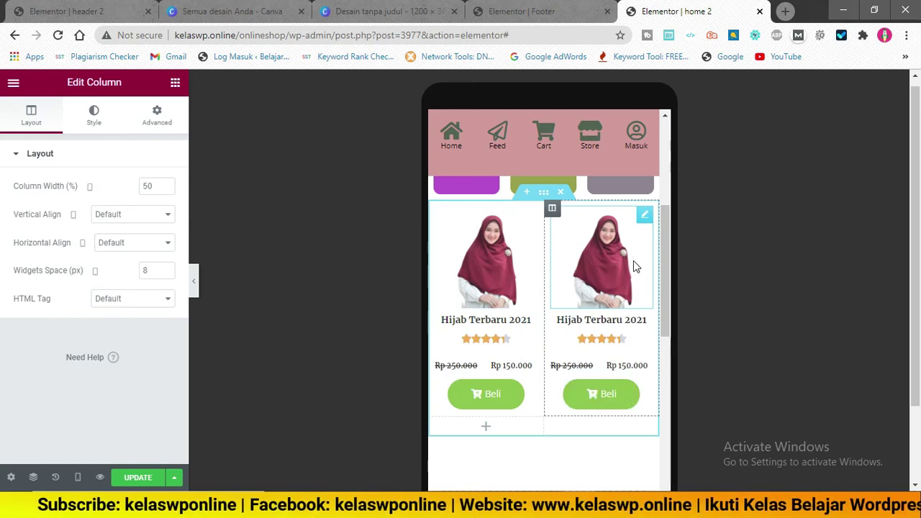
pyautogui.rightClick(437, 426)
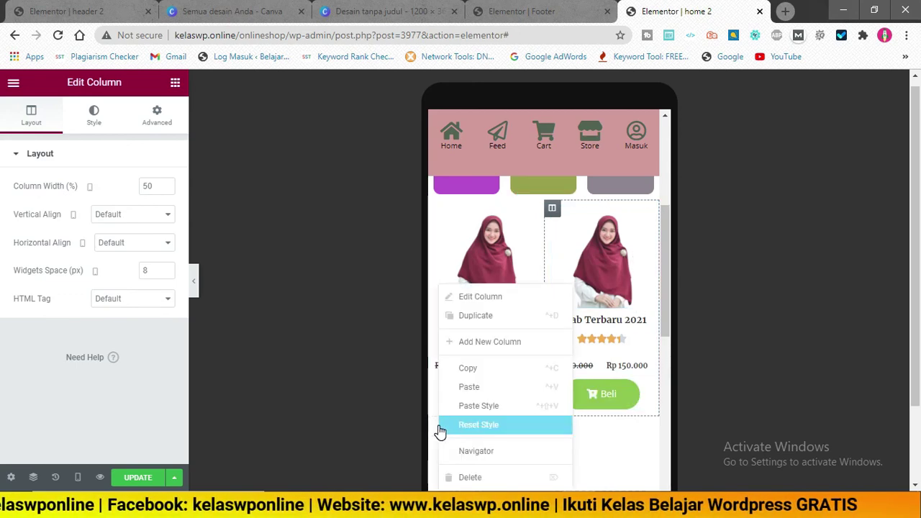
pyautogui.click(475, 478)
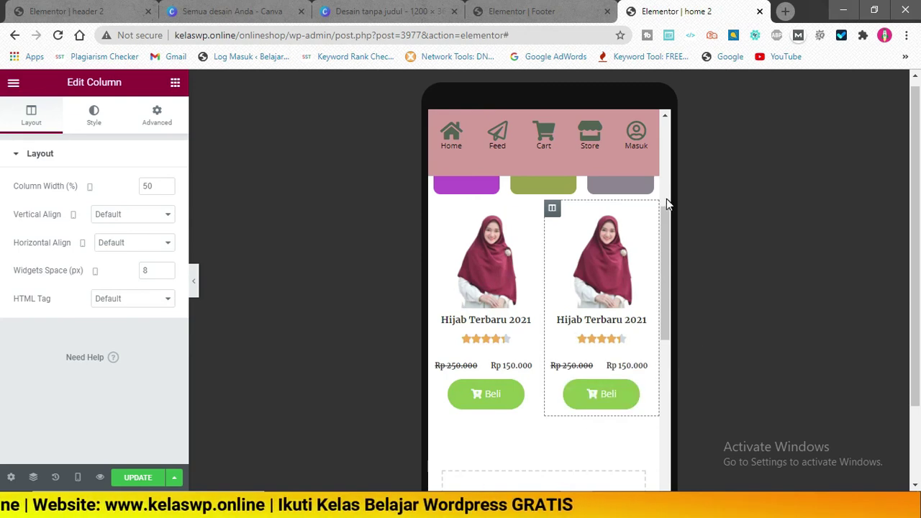
# Replace the second product's image with the woman in a white blouse from the media library and retitle it "Hijab Mba Putih".
pyautogui.click(644, 215)
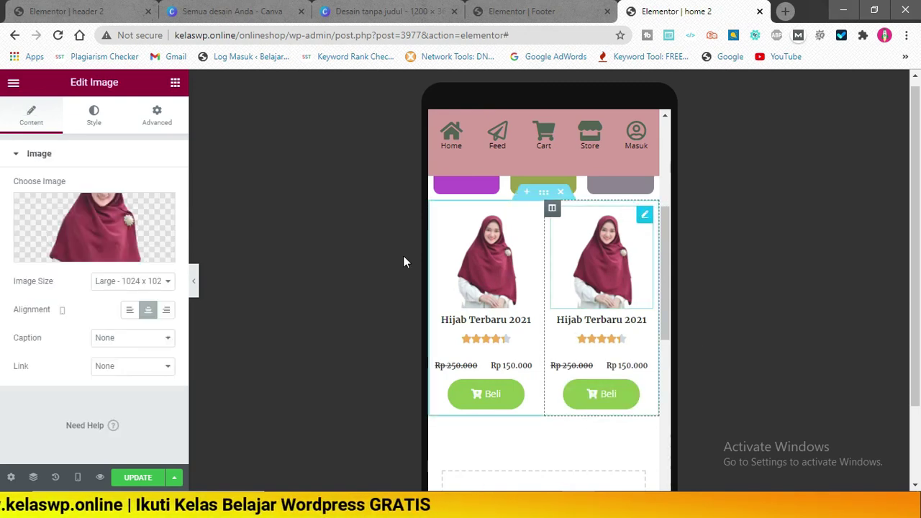
pyautogui.click(70, 252)
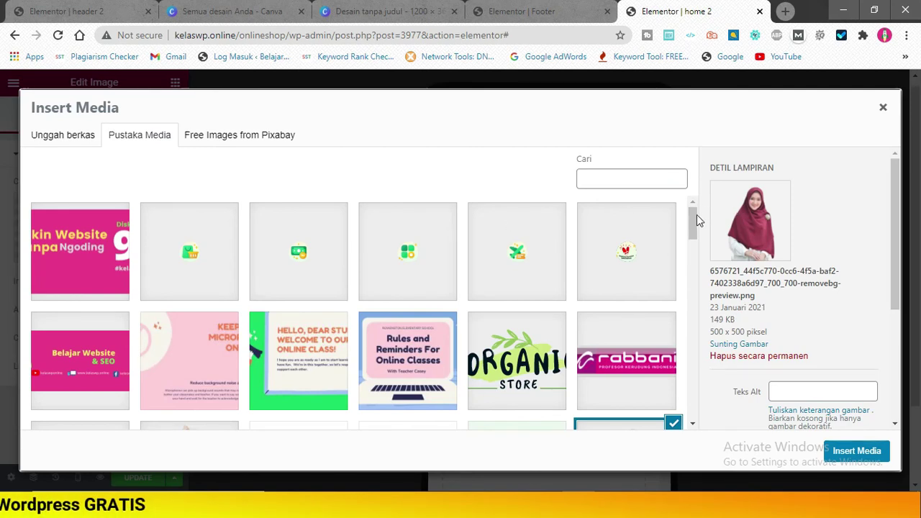
pyautogui.moveTo(695, 215); pyautogui.dragTo(687, 246)
pyautogui.click(197, 251)
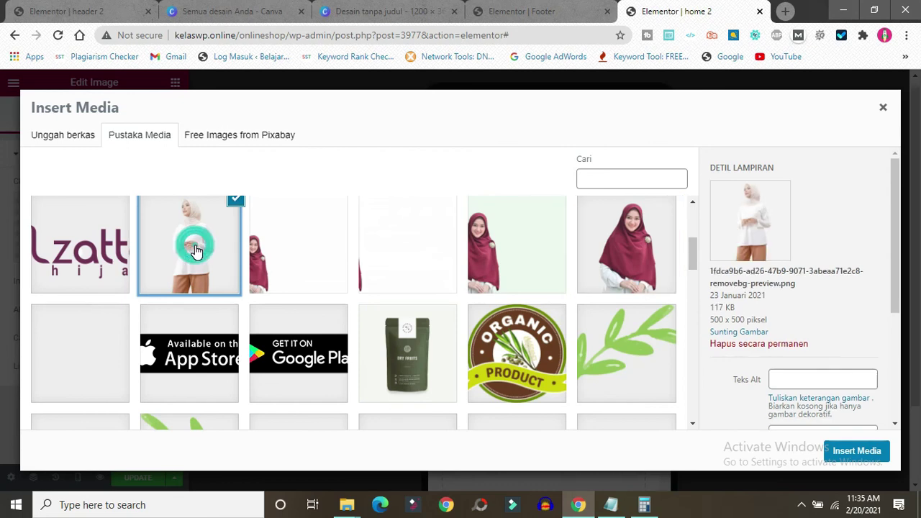
pyautogui.click(856, 452)
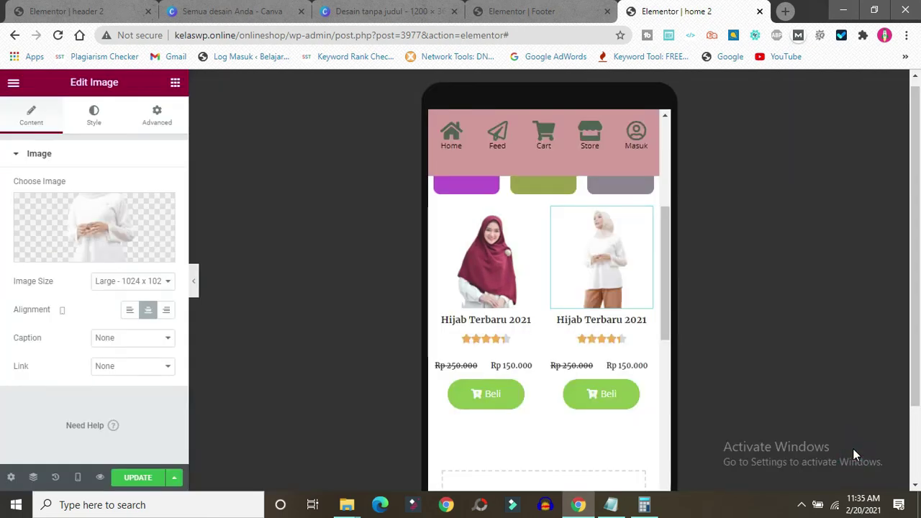
pyautogui.click(648, 321)
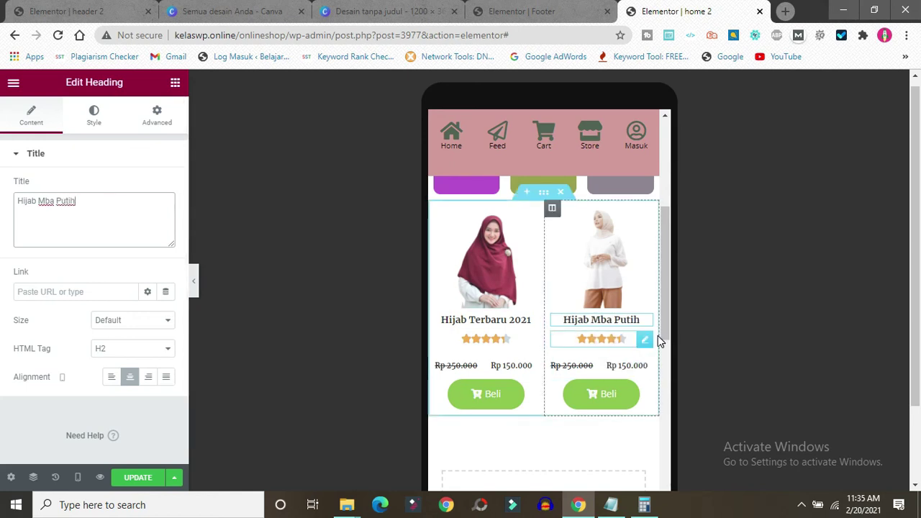
# Duplicate the section containing the two product cards to create a second product row.
pyautogui.scroll(-1, 667, 261)
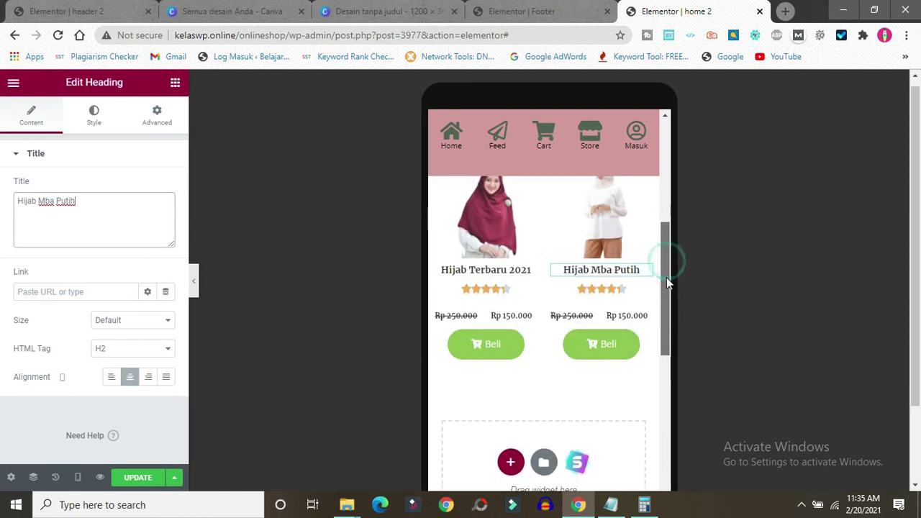
pyautogui.scroll(2, 665, 243)
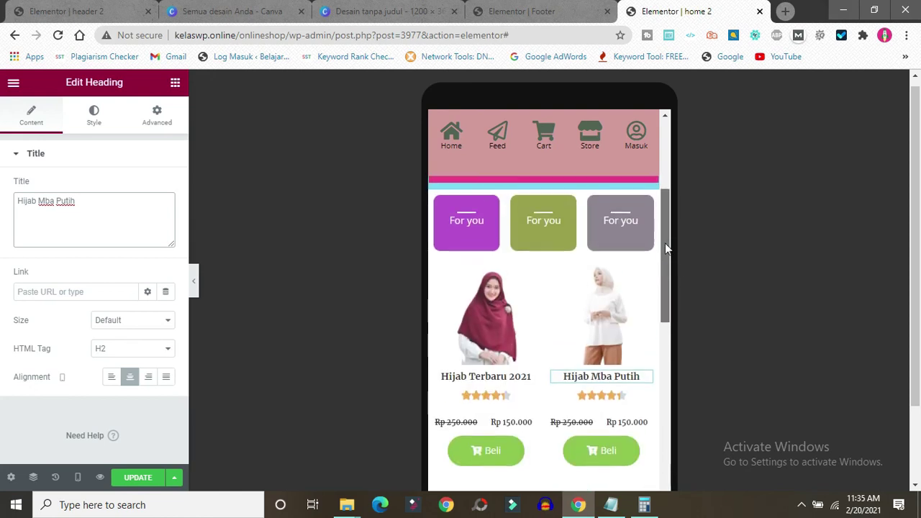
pyautogui.rightClick(545, 261)
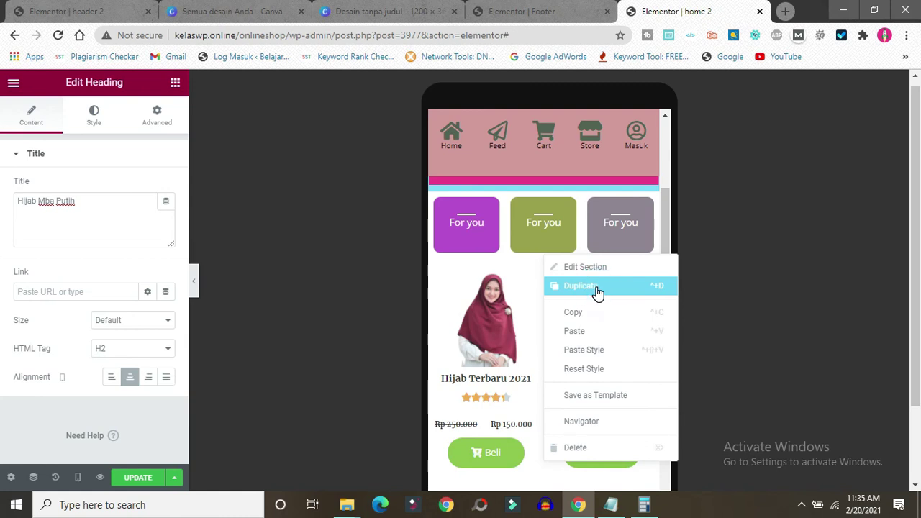
pyautogui.click(596, 287)
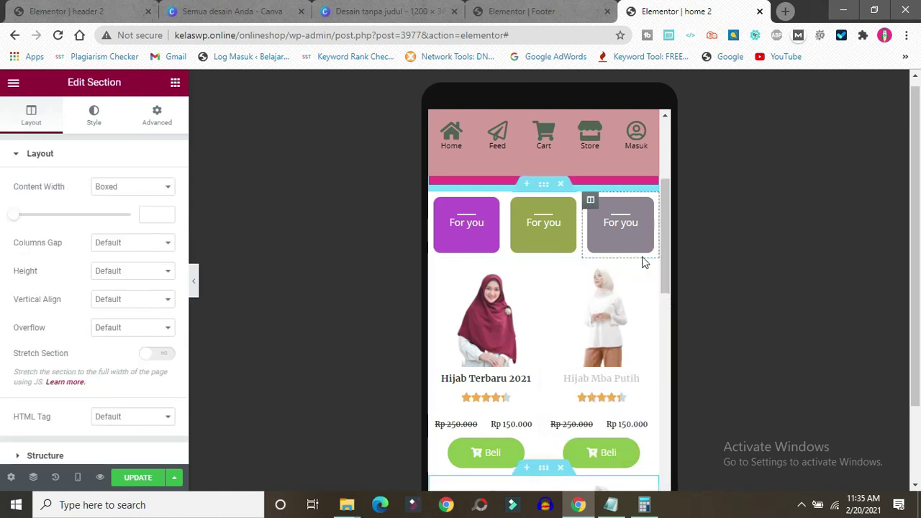
# Replace the image of the first product in the duplicated row with the navy trousers photo.
pyautogui.moveTo(670, 210); pyautogui.dragTo(663, 277)
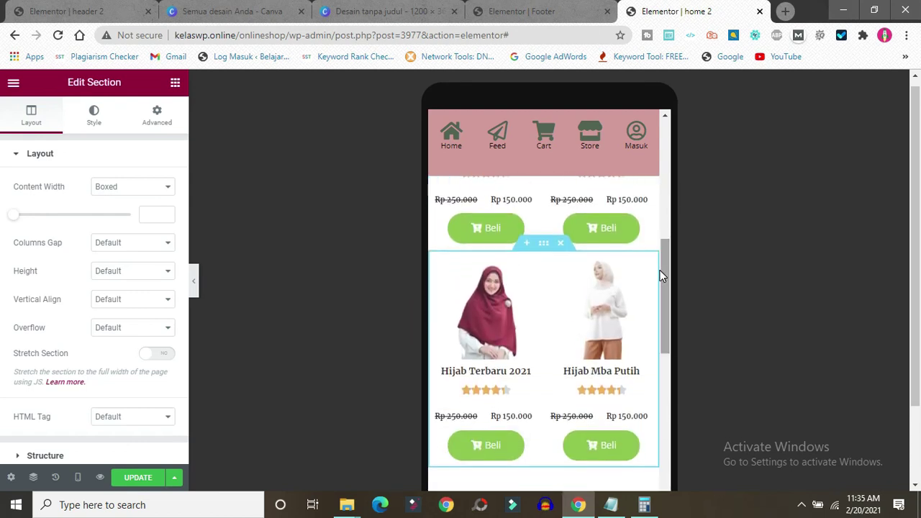
pyautogui.click(529, 267)
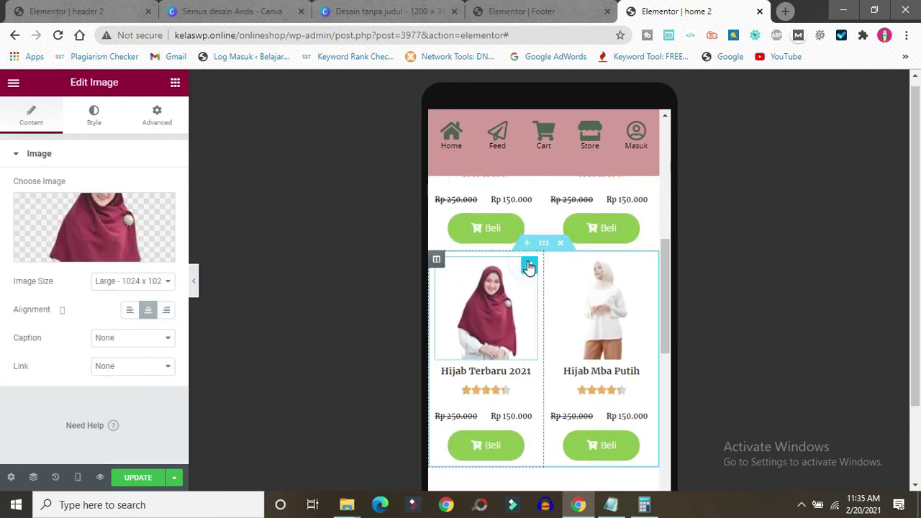
pyautogui.click(72, 249)
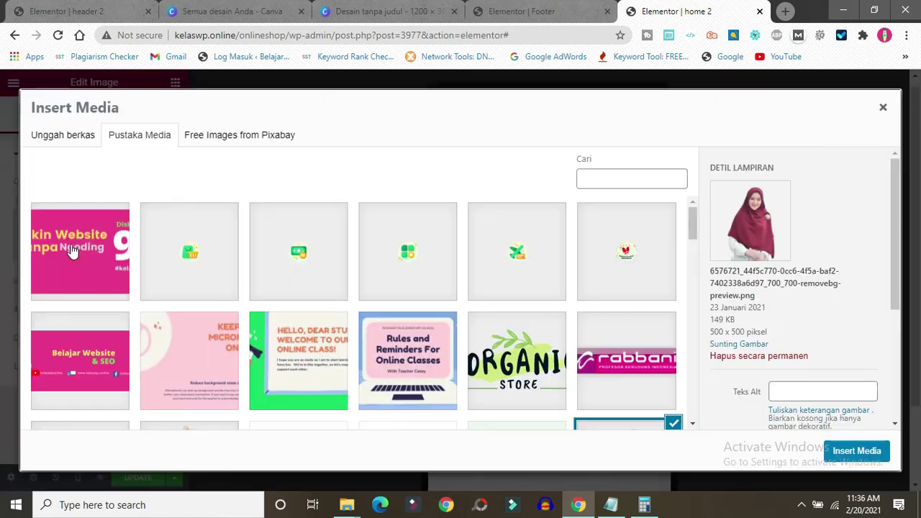
pyautogui.press('Escape')
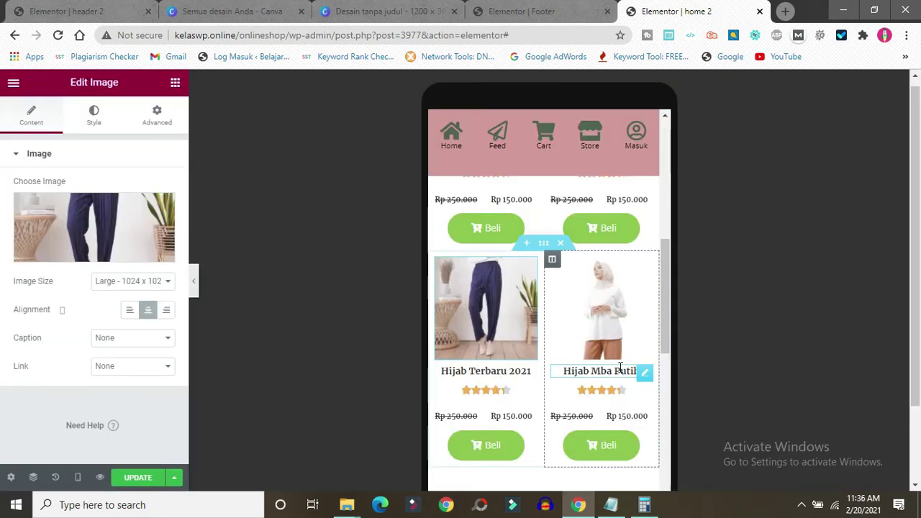
# Change the heading under the navy trousers photo to "Celana Gokil Terbaru".
pyautogui.click(529, 375)
pyautogui.click(107, 204)
pyautogui.press('BackSpace')
pyautogui.press('BackSpace')
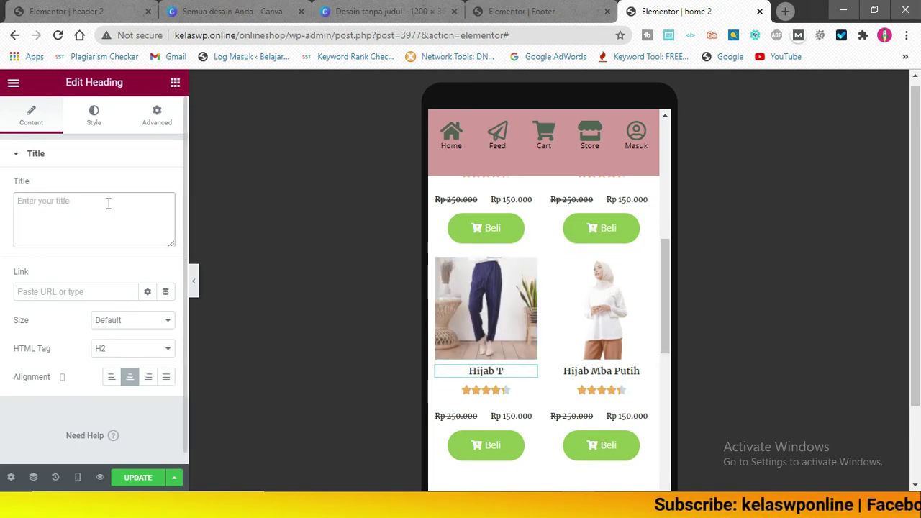
pyautogui.write('C')
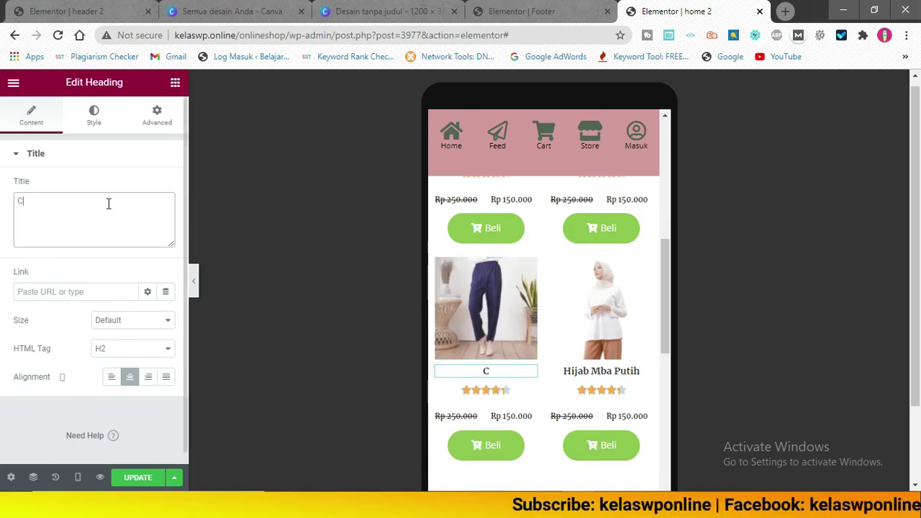
pyautogui.write('elana Gokil ')
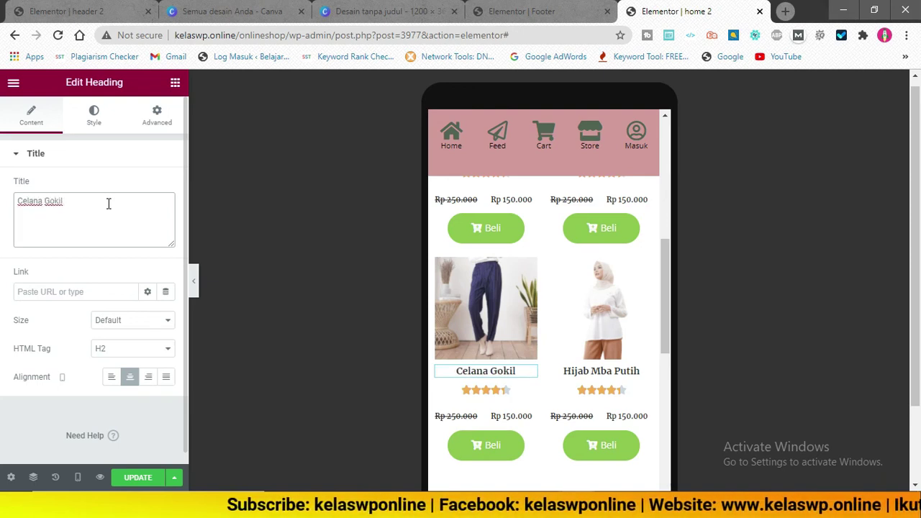
pyautogui.write('Terbaru')
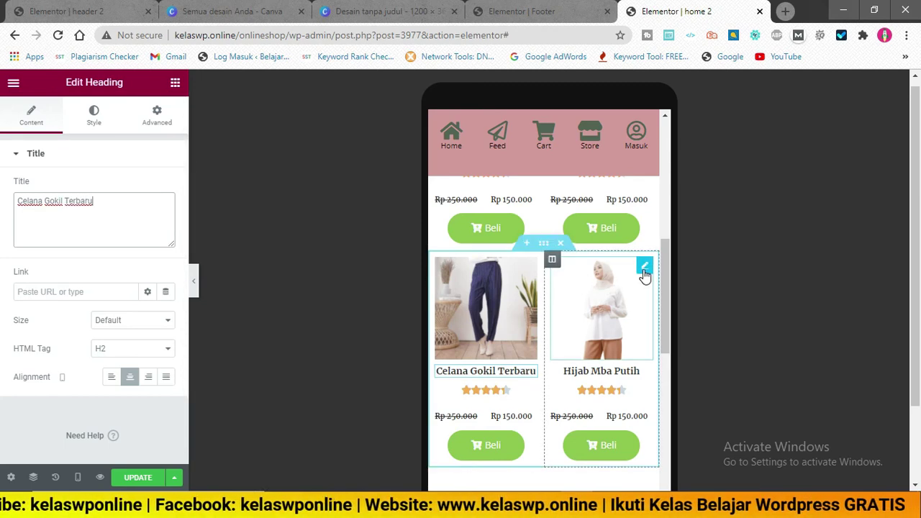
# Replace the image of the second product in the duplicated row with the photo of a woman in a white tunic and grey trousers.
pyautogui.click(644, 267)
pyautogui.click(74, 249)
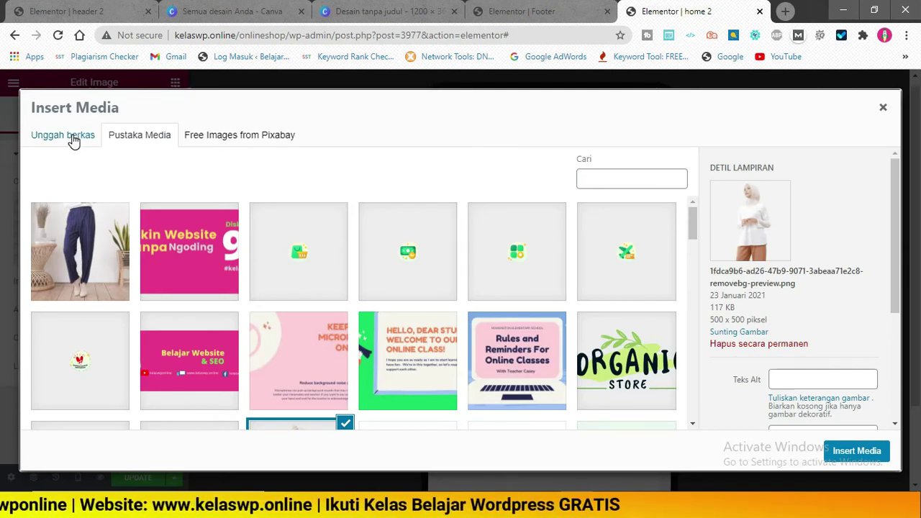
pyautogui.click(851, 451)
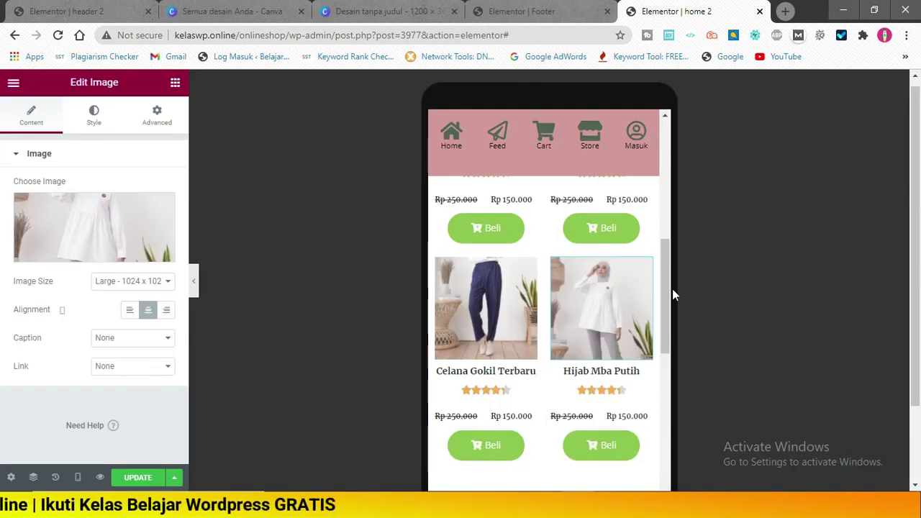
pyautogui.moveTo(668, 288); pyautogui.dragTo(667, 135)
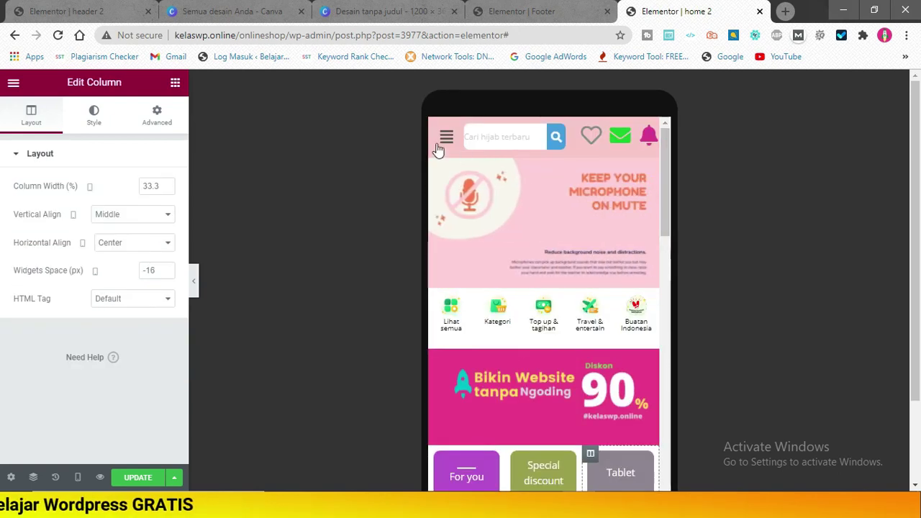
pyautogui.moveTo(666, 146); pyautogui.dragTo(670, 102)
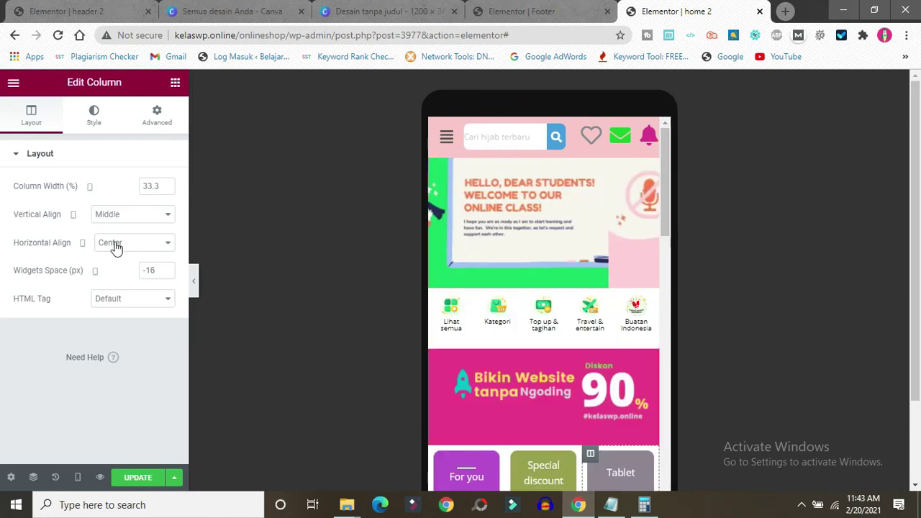
# Examine the header section's Sticky Header Effects settings in the header 2 template and compare the header on the home 2 and Footer pages.
pyautogui.click(83, 13)
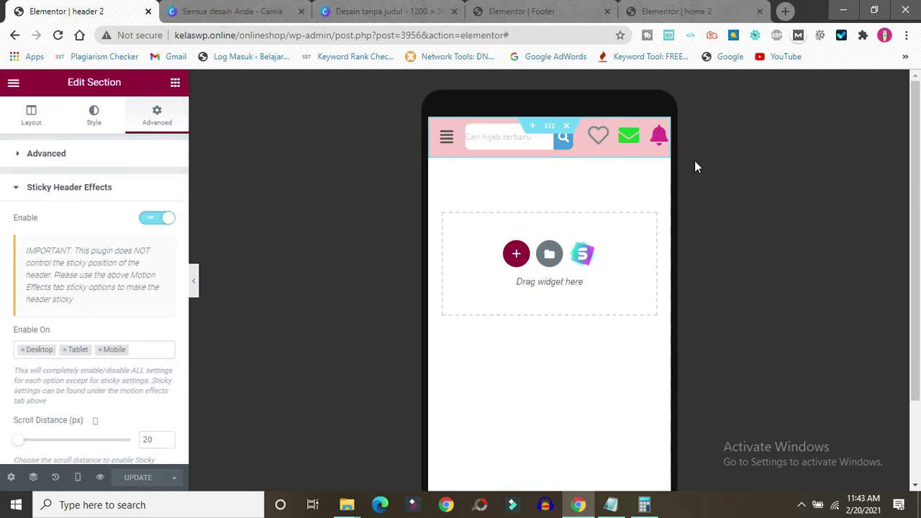
pyautogui.rightClick(547, 129)
pyautogui.click(580, 139)
pyautogui.moveTo(185, 176); pyautogui.dragTo(181, 247)
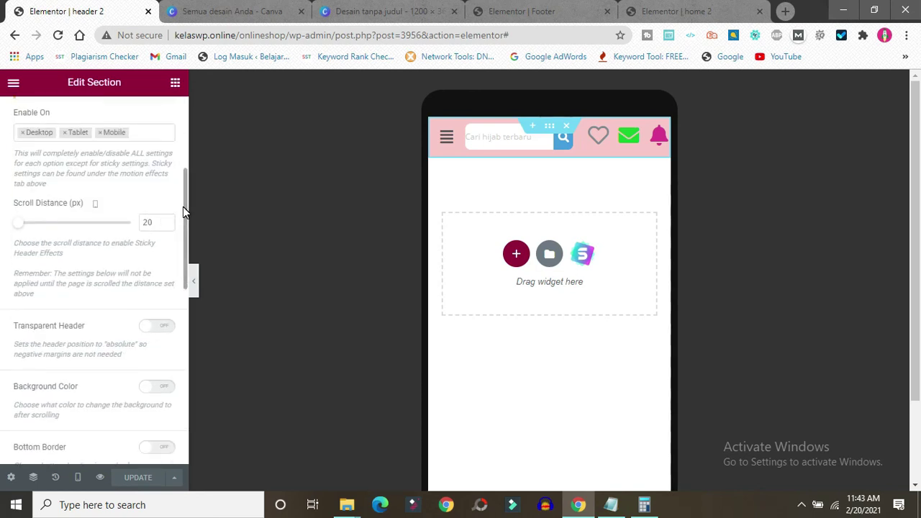
pyautogui.click(674, 9)
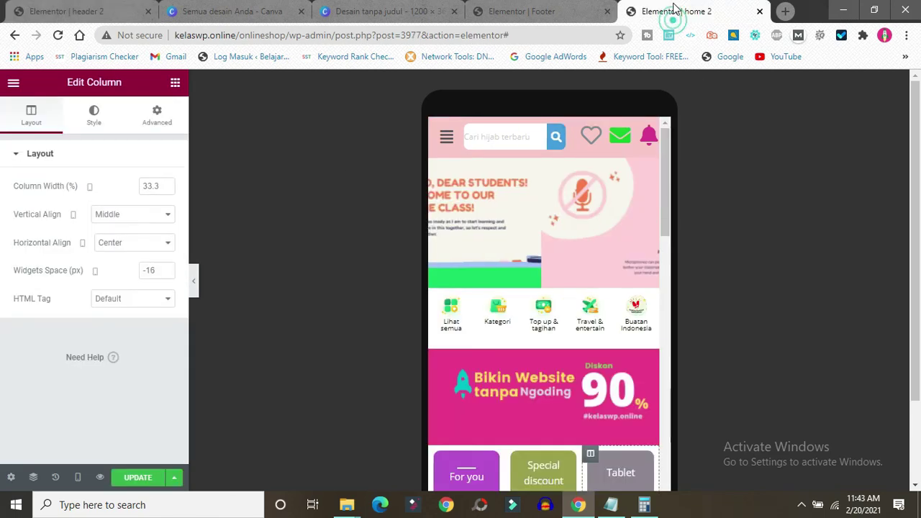
pyautogui.click(666, 133)
pyautogui.moveTo(666, 133)
pyautogui.mouseDown()
pyautogui.moveTo(660, 188)
pyautogui.moveTo(657, 119)
pyautogui.mouseUp()
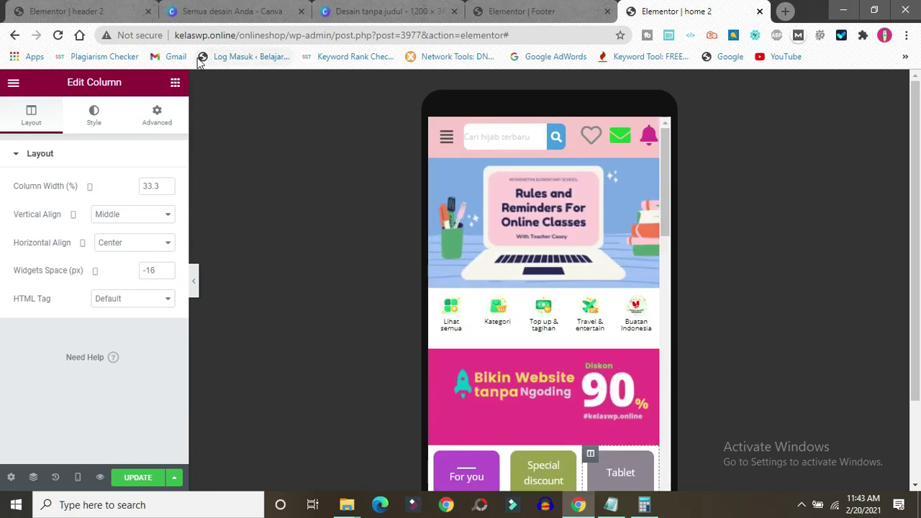
pyautogui.click(523, 13)
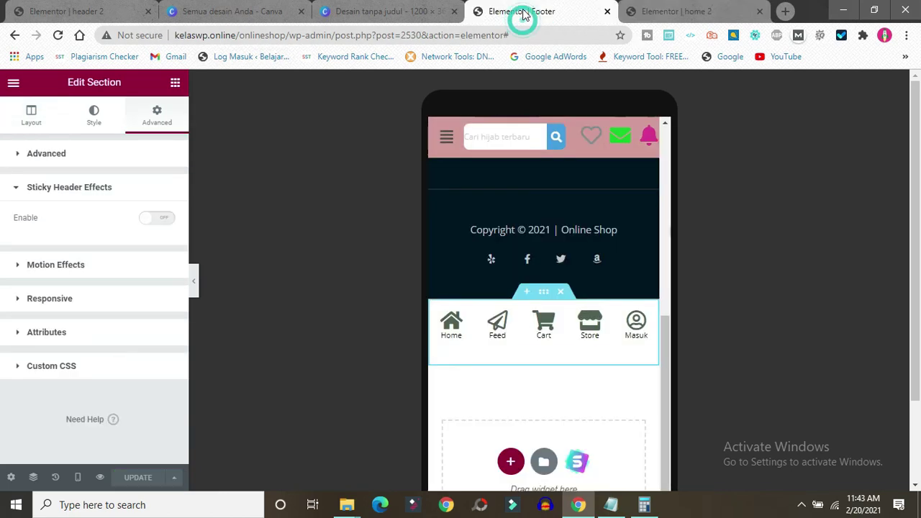
pyautogui.click(84, 8)
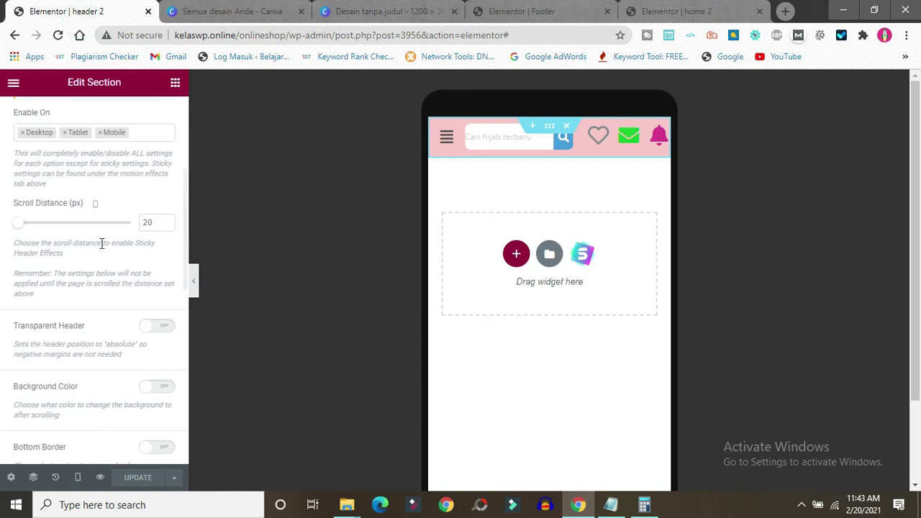
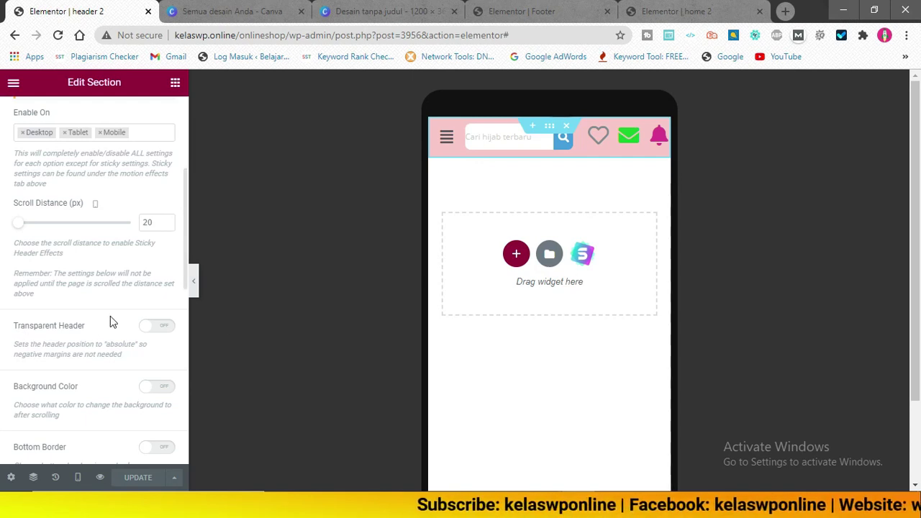
# Try turning on Transparent Header for the header 2 section and update the template.
pyautogui.click(160, 330)
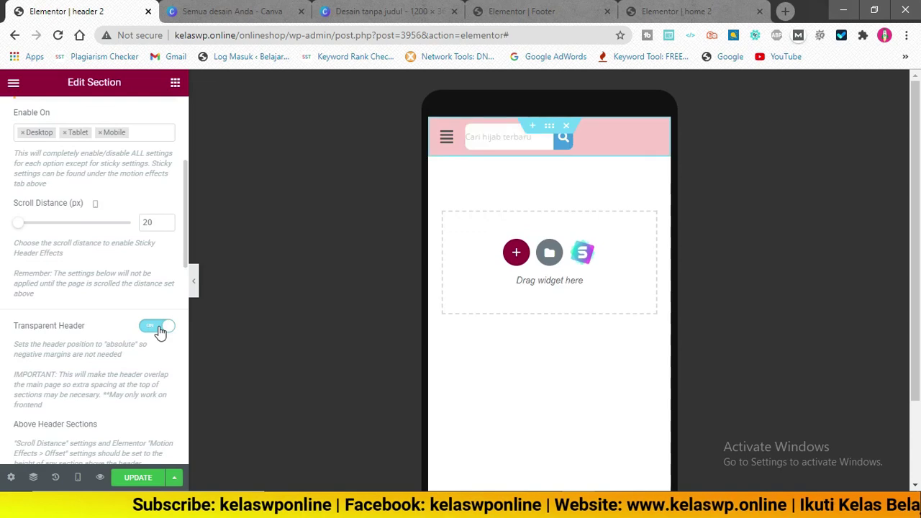
pyautogui.click(148, 477)
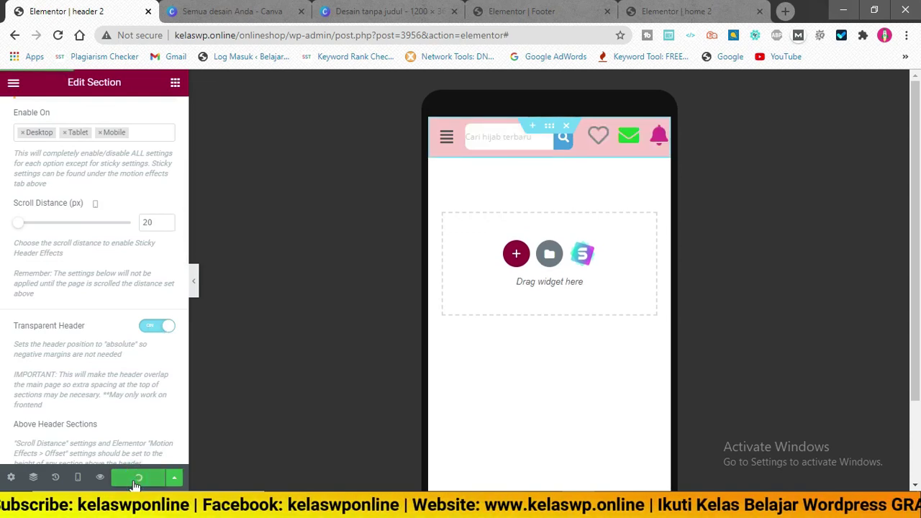
# Save the home 2 page and check its header in the mobile preview.
pyautogui.click(689, 12)
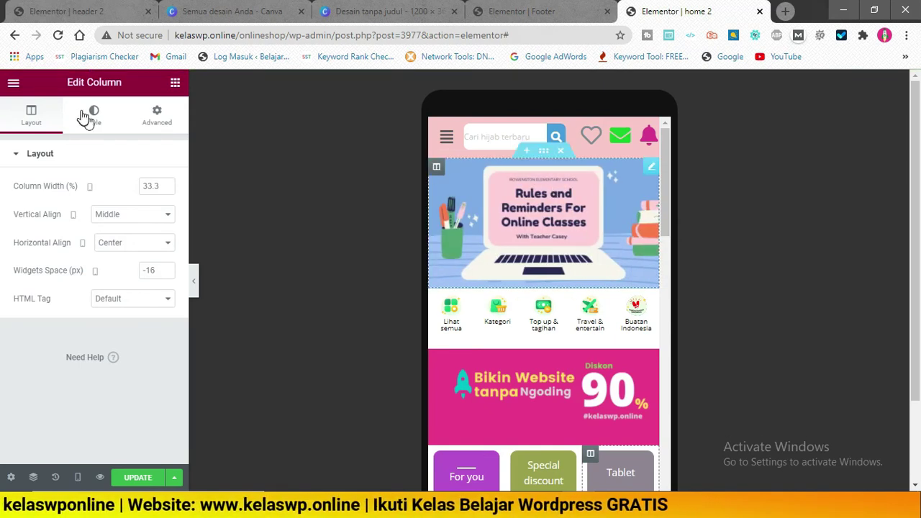
pyautogui.click(133, 478)
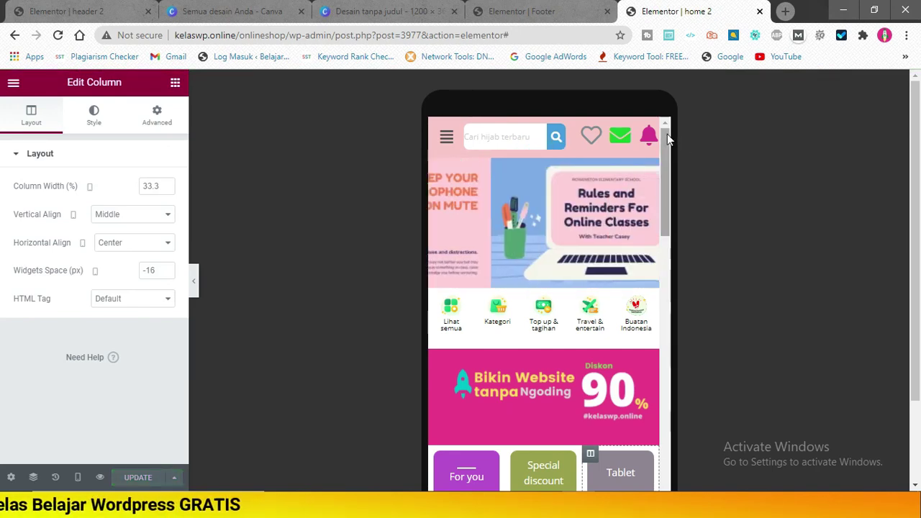
pyautogui.moveTo(664, 138)
pyautogui.mouseDown()
pyautogui.moveTo(653, 225)
pyautogui.moveTo(679, 135)
pyautogui.mouseUp()
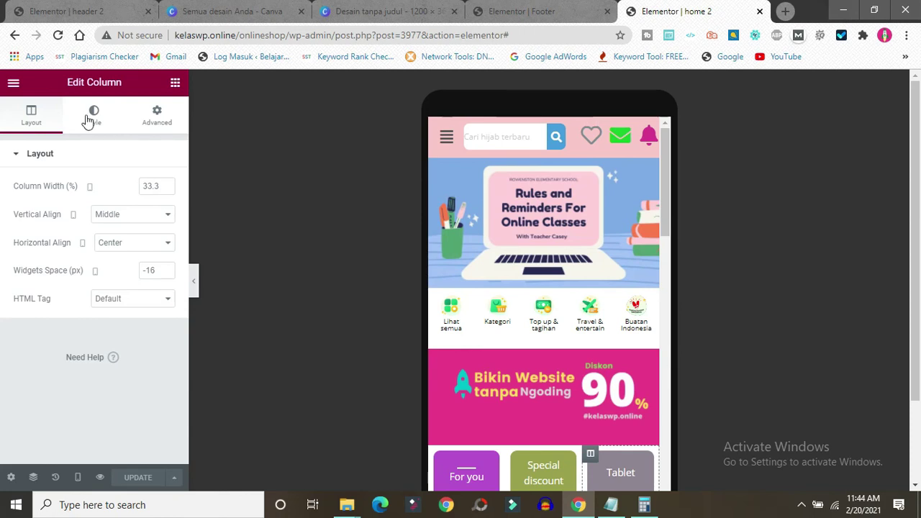
# Reload the home 2 page and set the preview to Mobile to examine how the header sits over the banner.
pyautogui.click(59, 35)
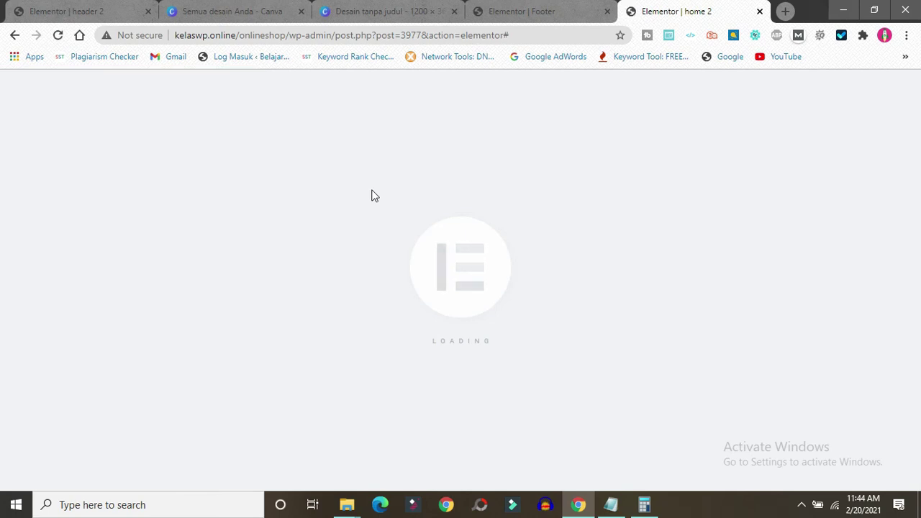
pyautogui.click(40, 7)
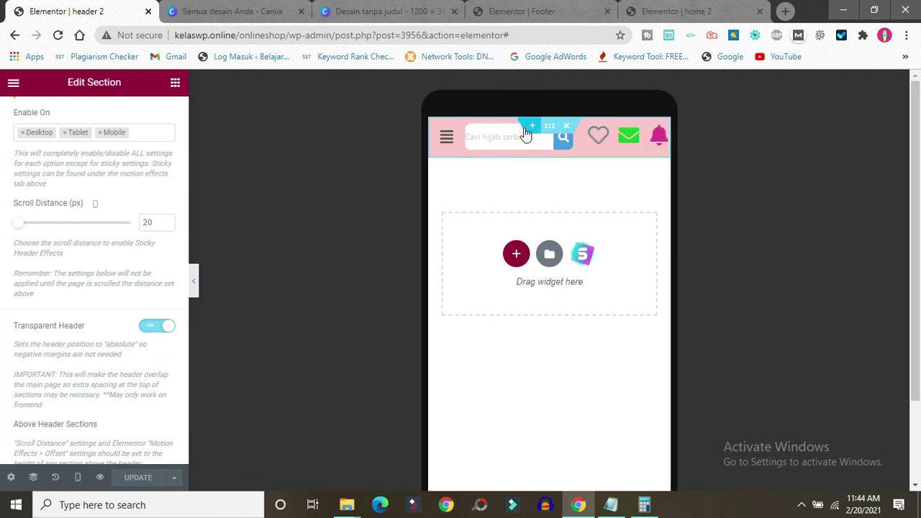
pyautogui.click(684, 9)
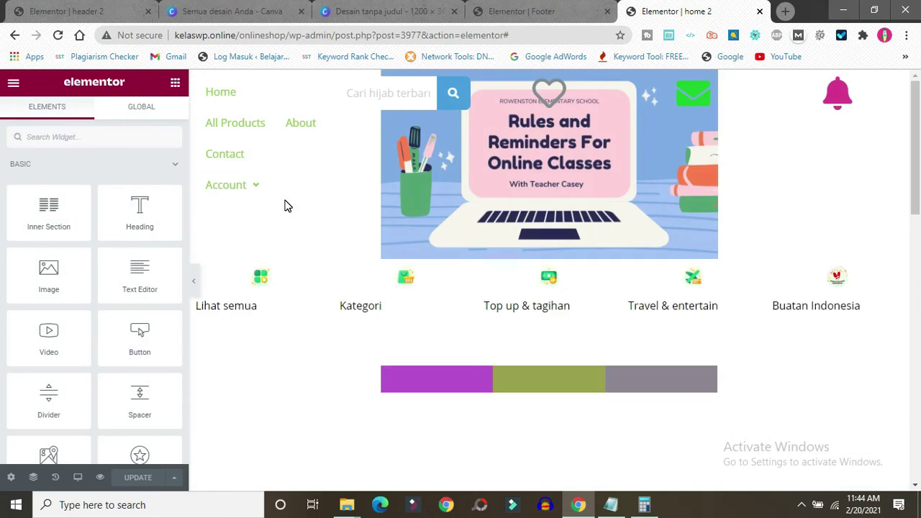
pyautogui.click(76, 479)
pyautogui.click(40, 445)
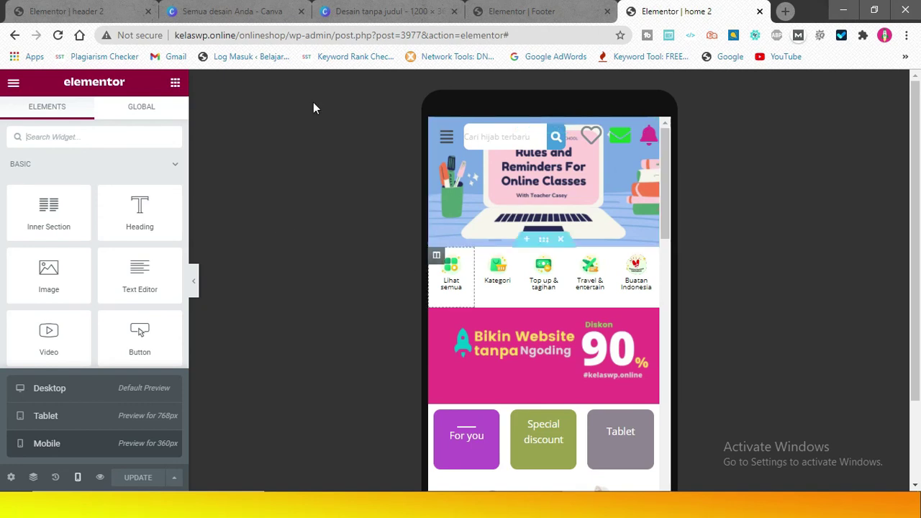
# Turn off Transparent Header in the header 2 template, update it, and reload home 2 to check the header.
pyautogui.click(78, 8)
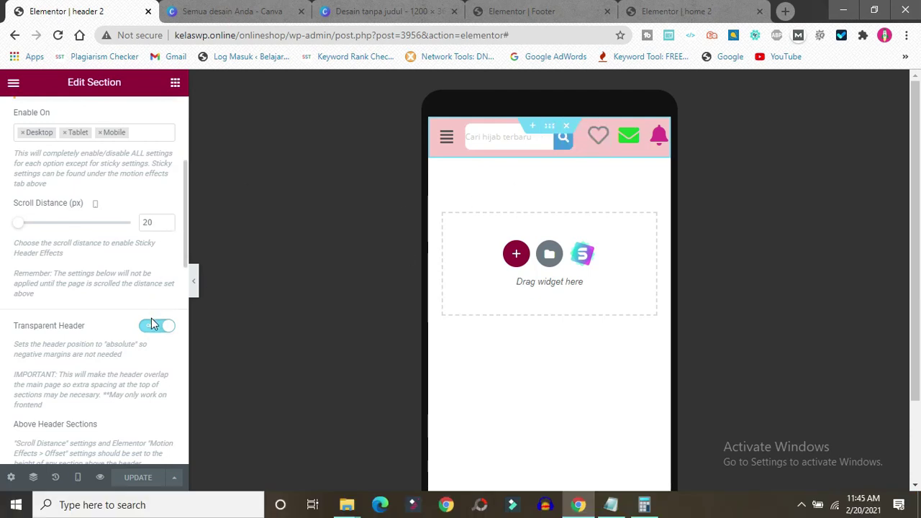
pyautogui.click(152, 329)
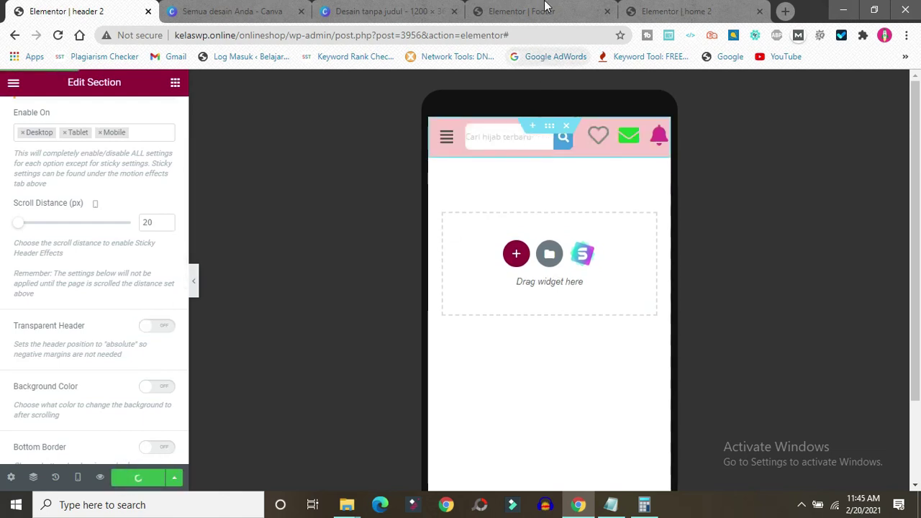
pyautogui.click(687, 11)
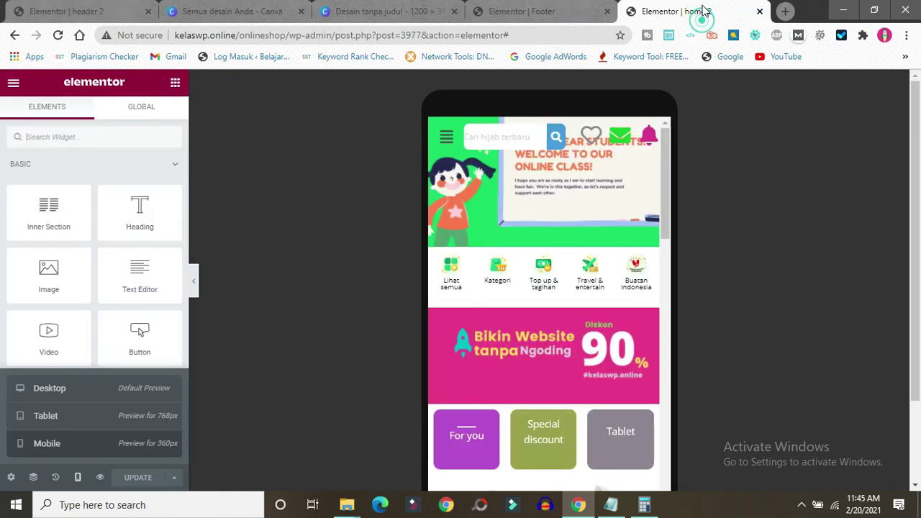
pyautogui.click(58, 36)
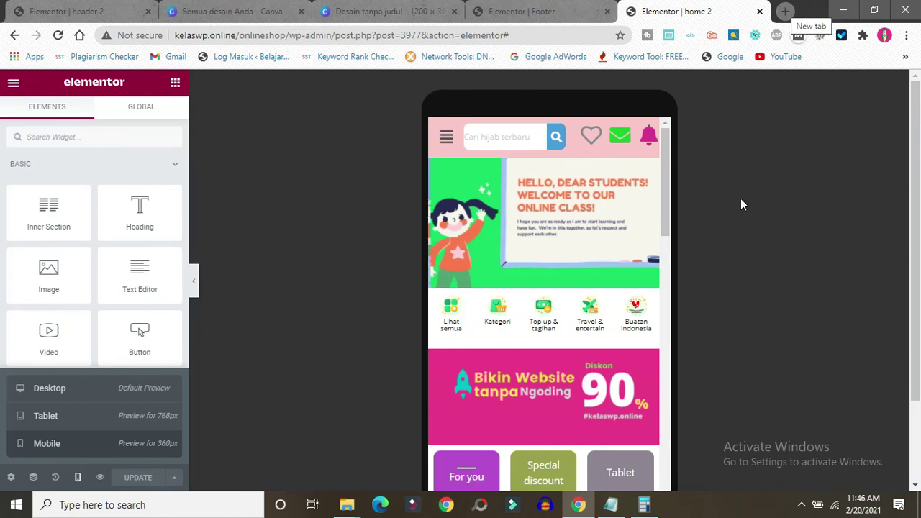
pyautogui.moveTo(669, 140)
pyautogui.mouseDown()
pyautogui.moveTo(667, 381)
pyautogui.moveTo(670, 141)
pyautogui.mouseUp()
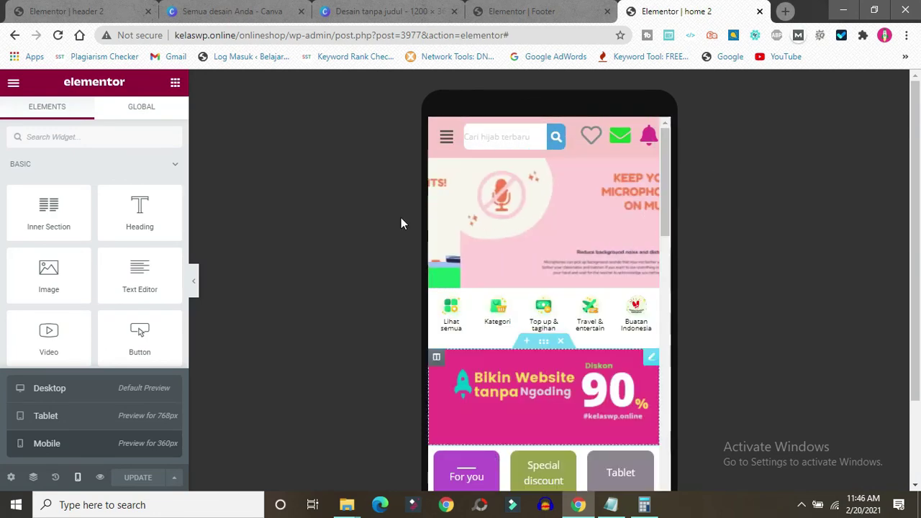